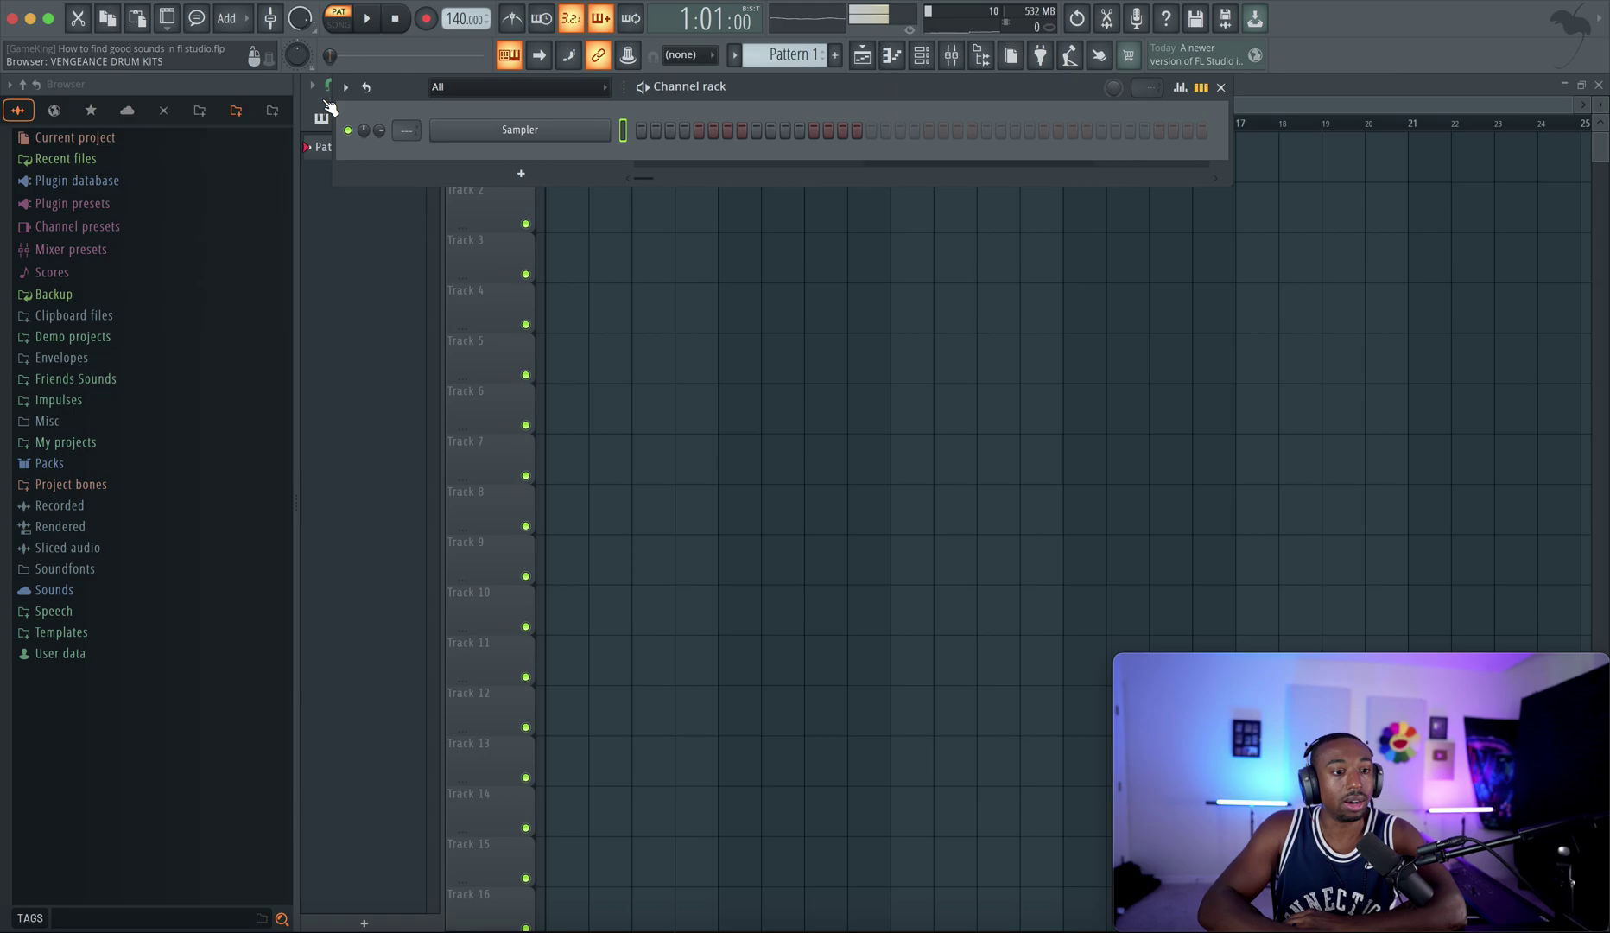
# View the FL Cloud page in the browser, then return to the folder list.
pyautogui.click(981, 54)
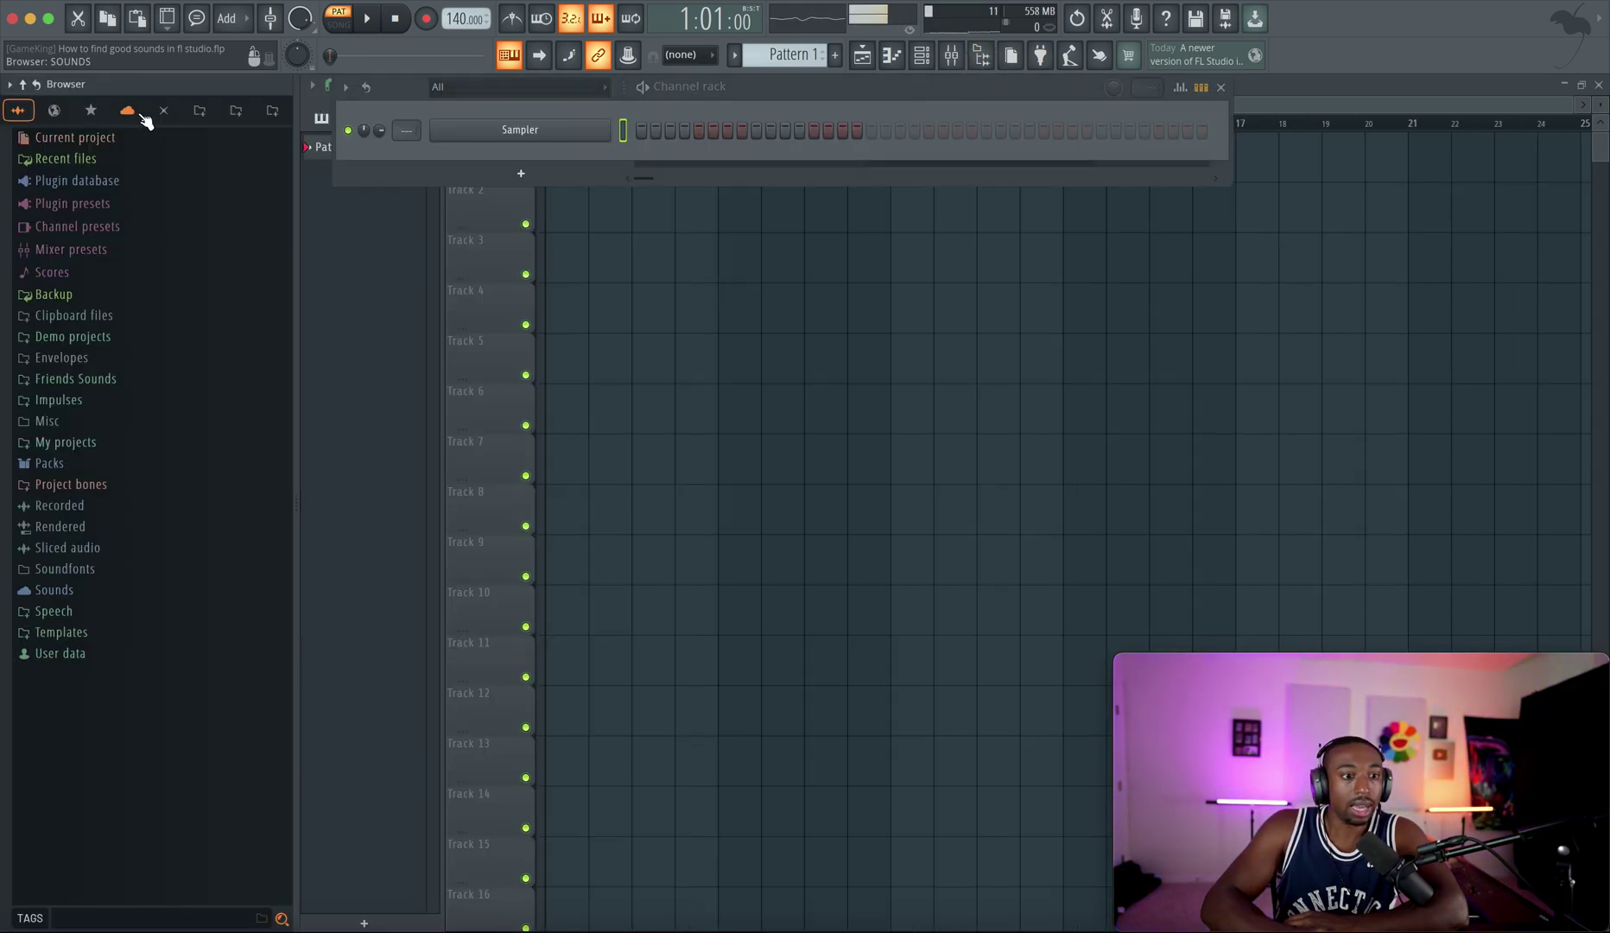
pyautogui.click(134, 113)
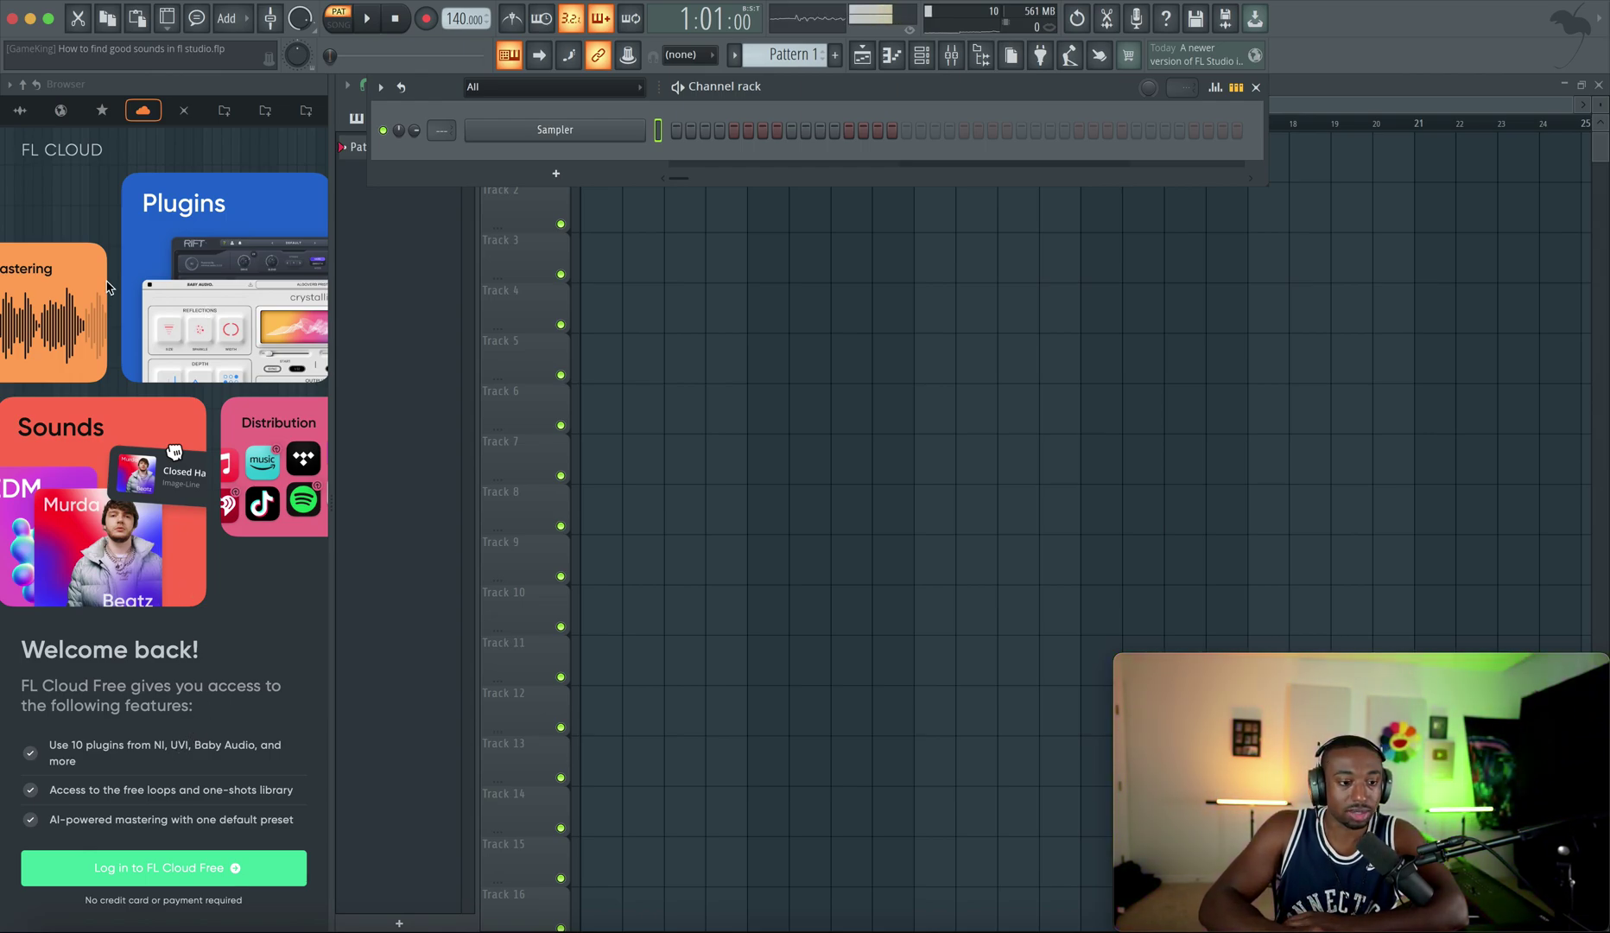
pyautogui.click(29, 111)
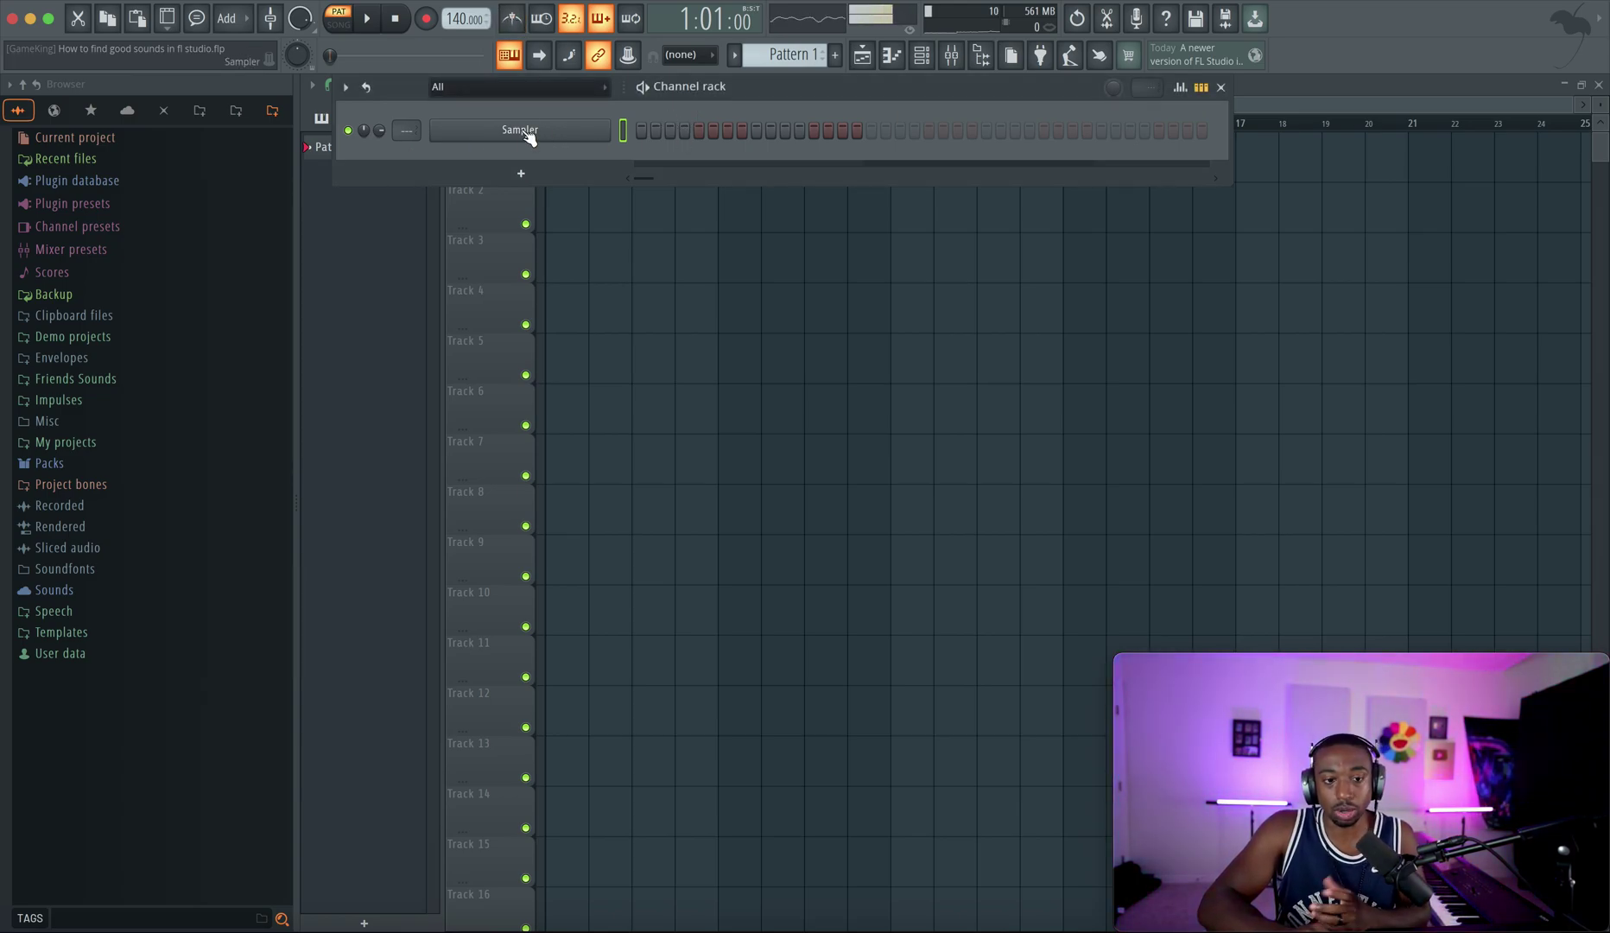
# Replace the Sampler channel with a GMS synth.
pyautogui.rightClick(521, 129)
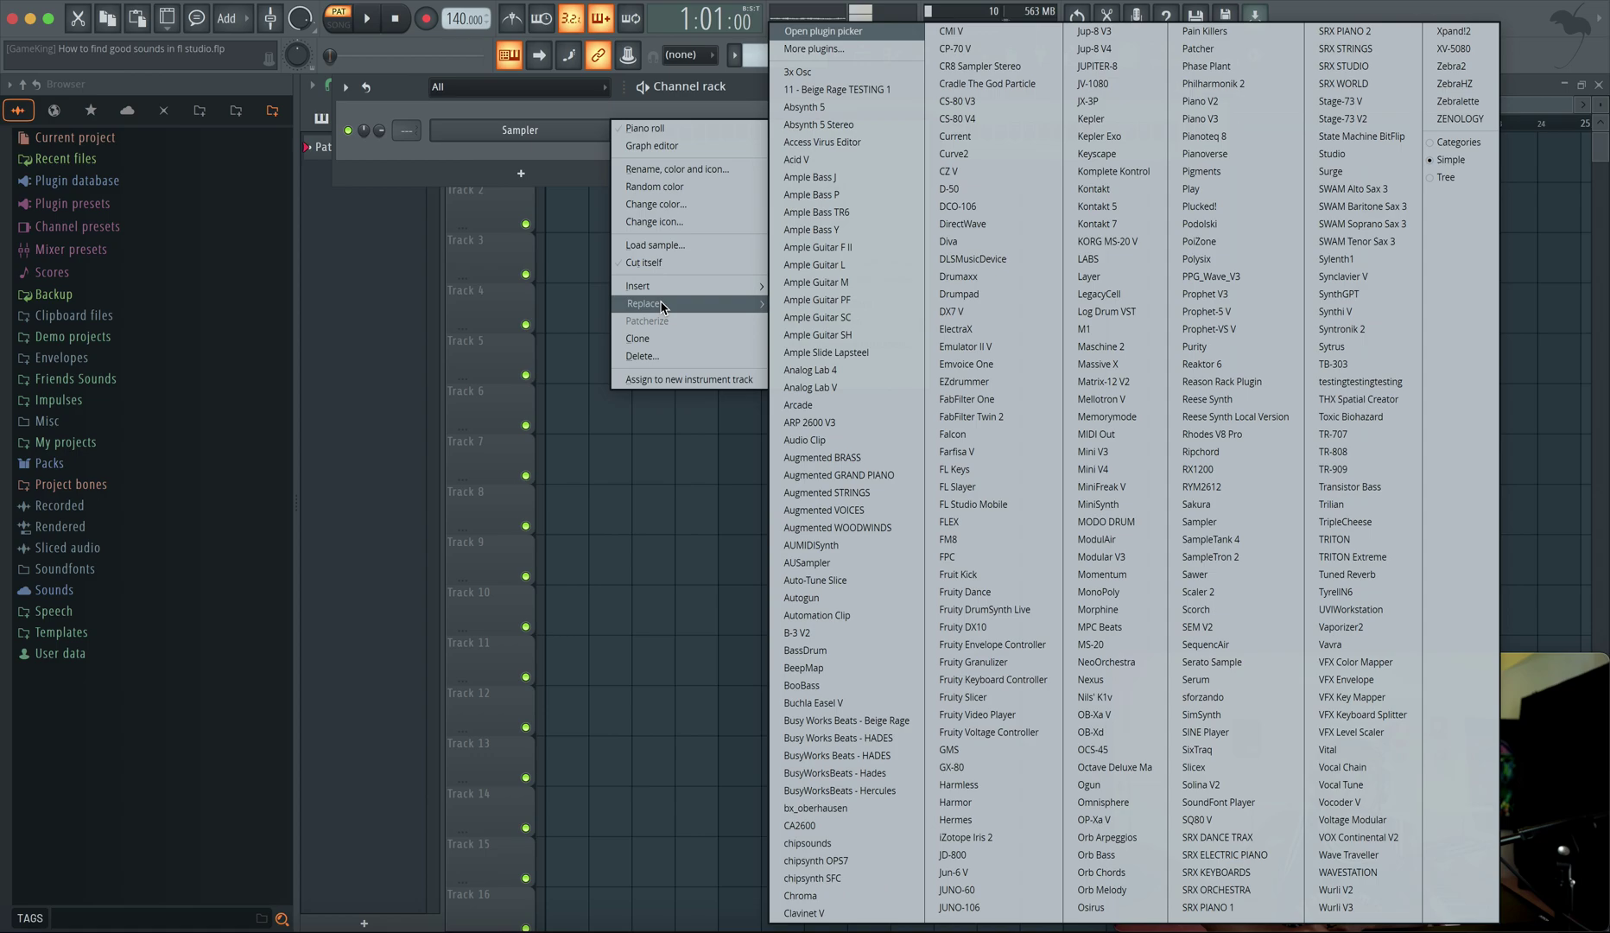
pyautogui.moveTo(689, 303)
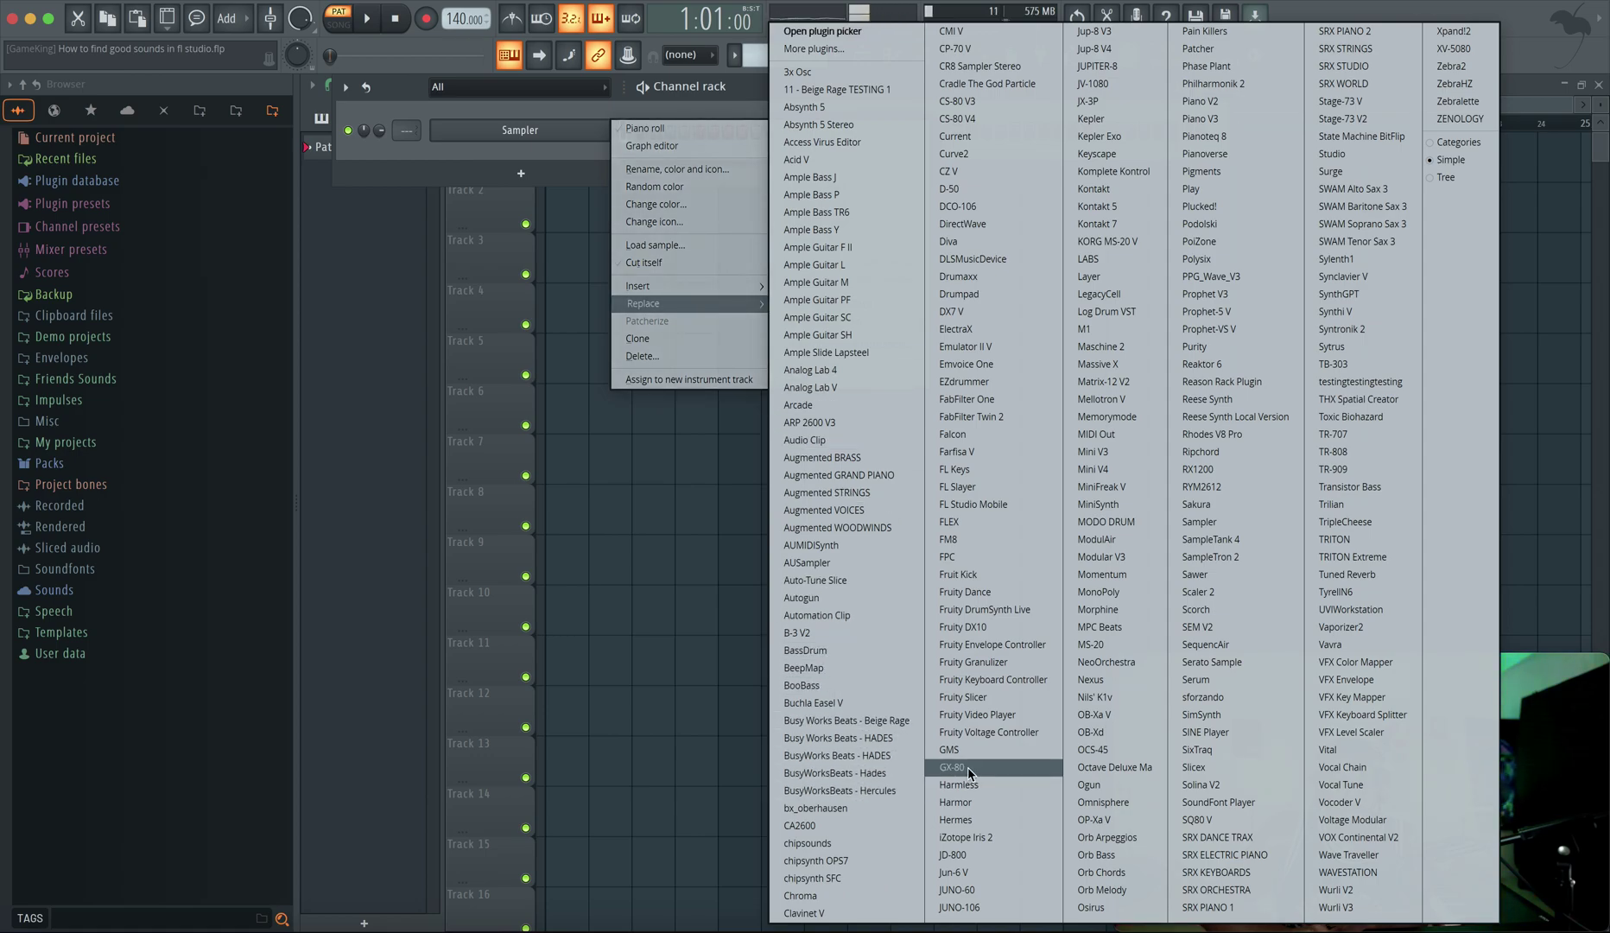
pyautogui.click(980, 751)
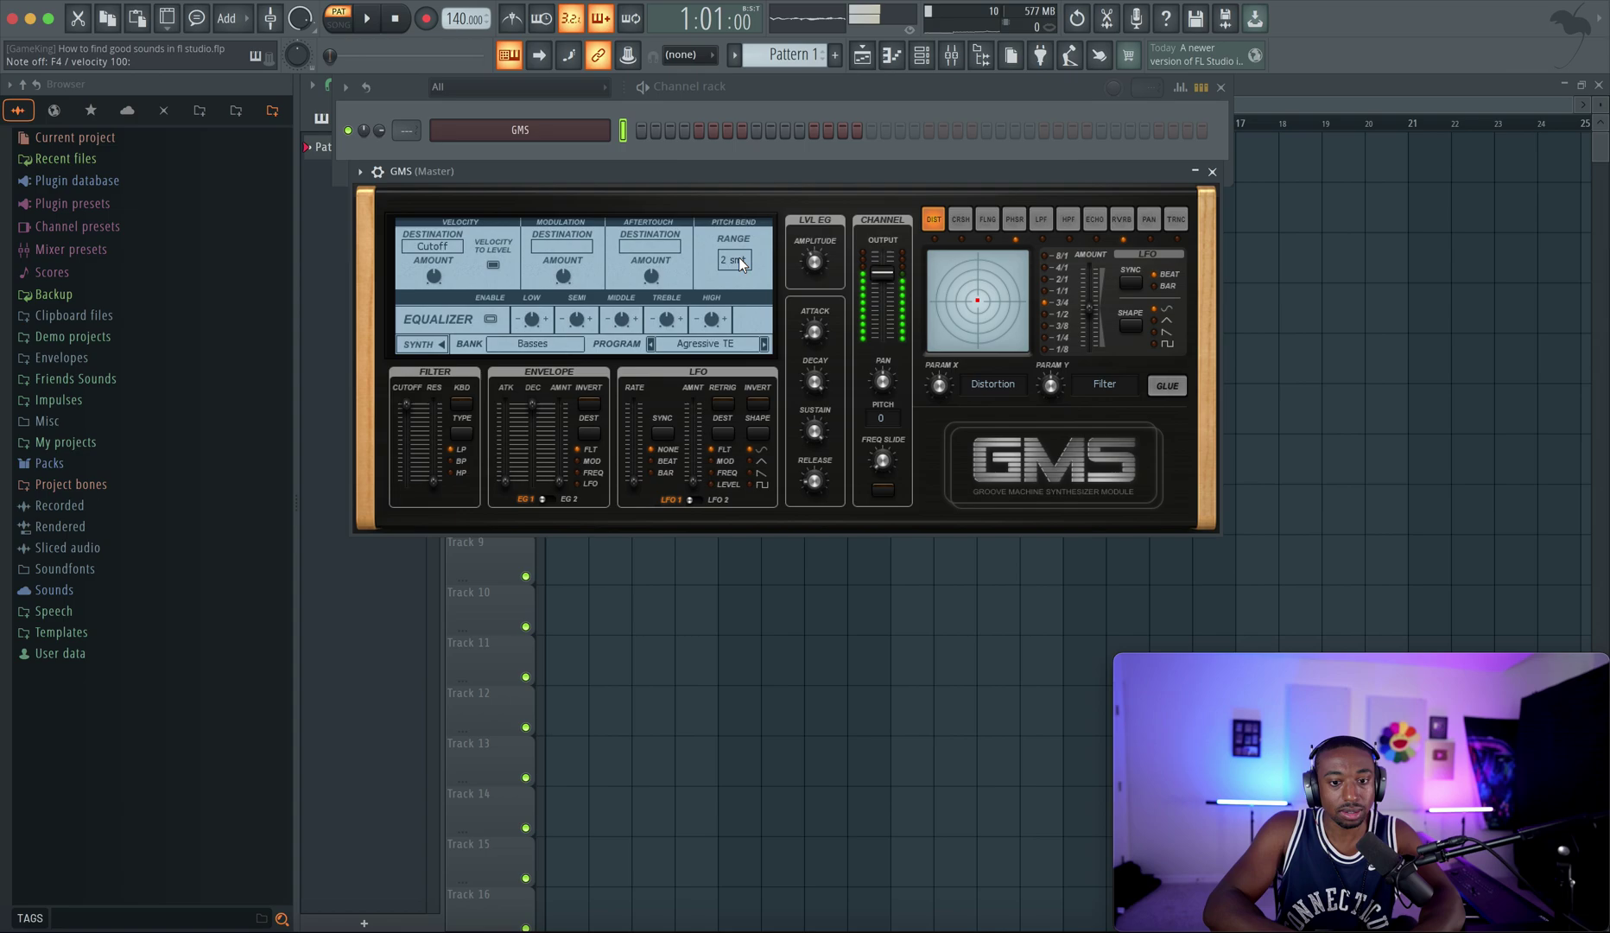
pyautogui.click(765, 344)
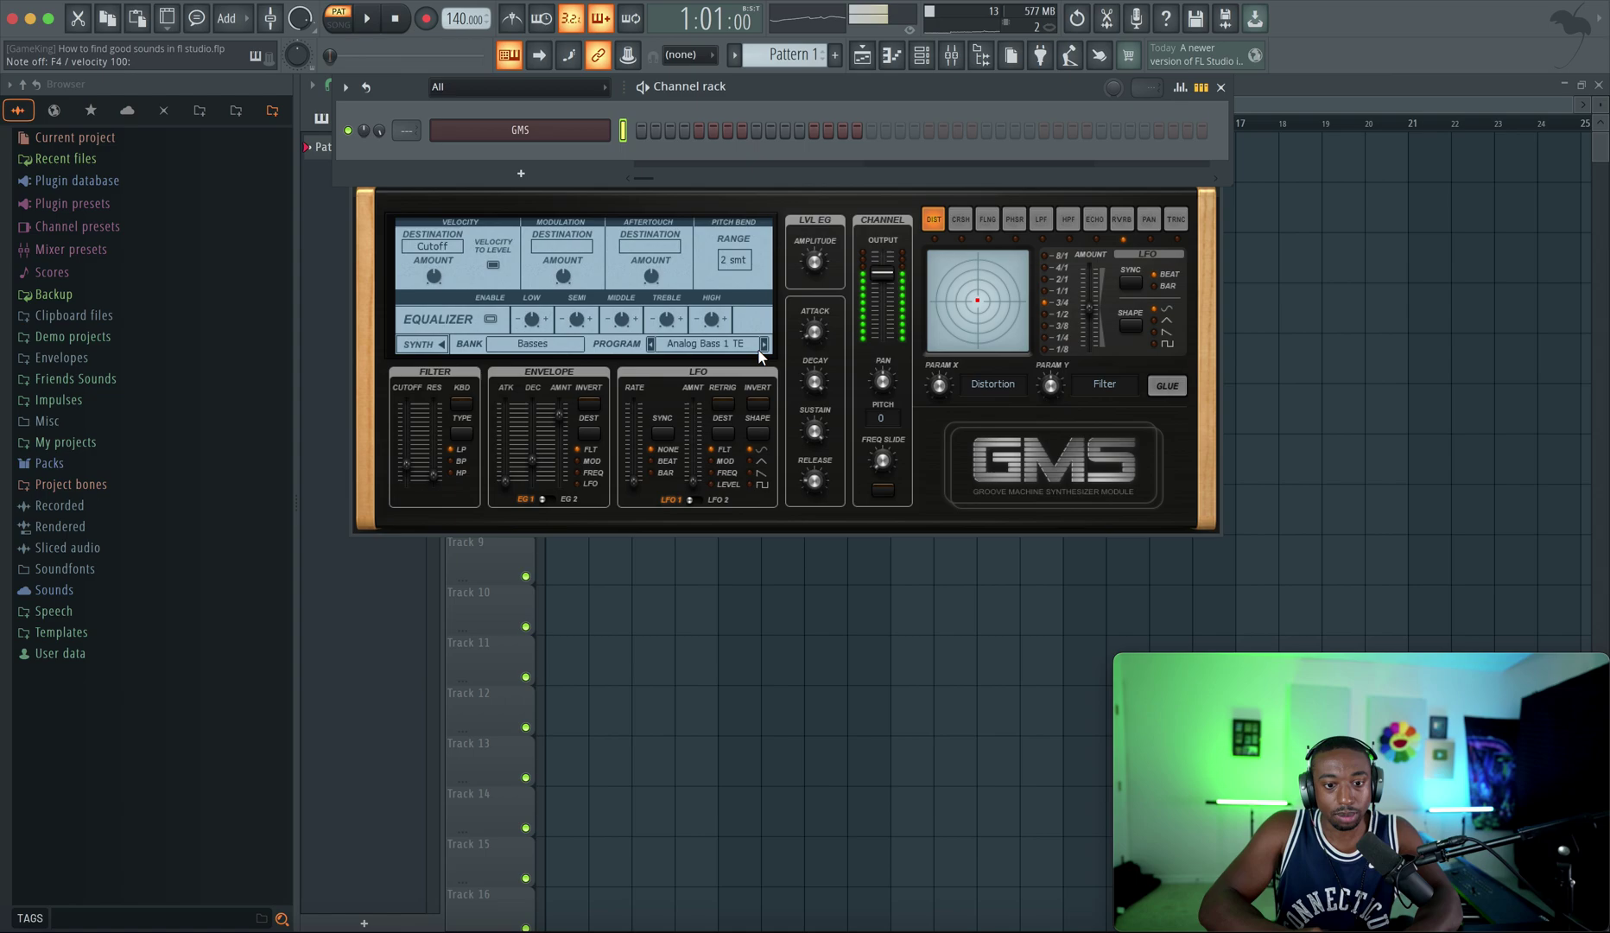
# Load the GMS Leads & Synths bank and step through its presets to Chopper.
pyautogui.click(725, 344)
pyautogui.click(691, 317)
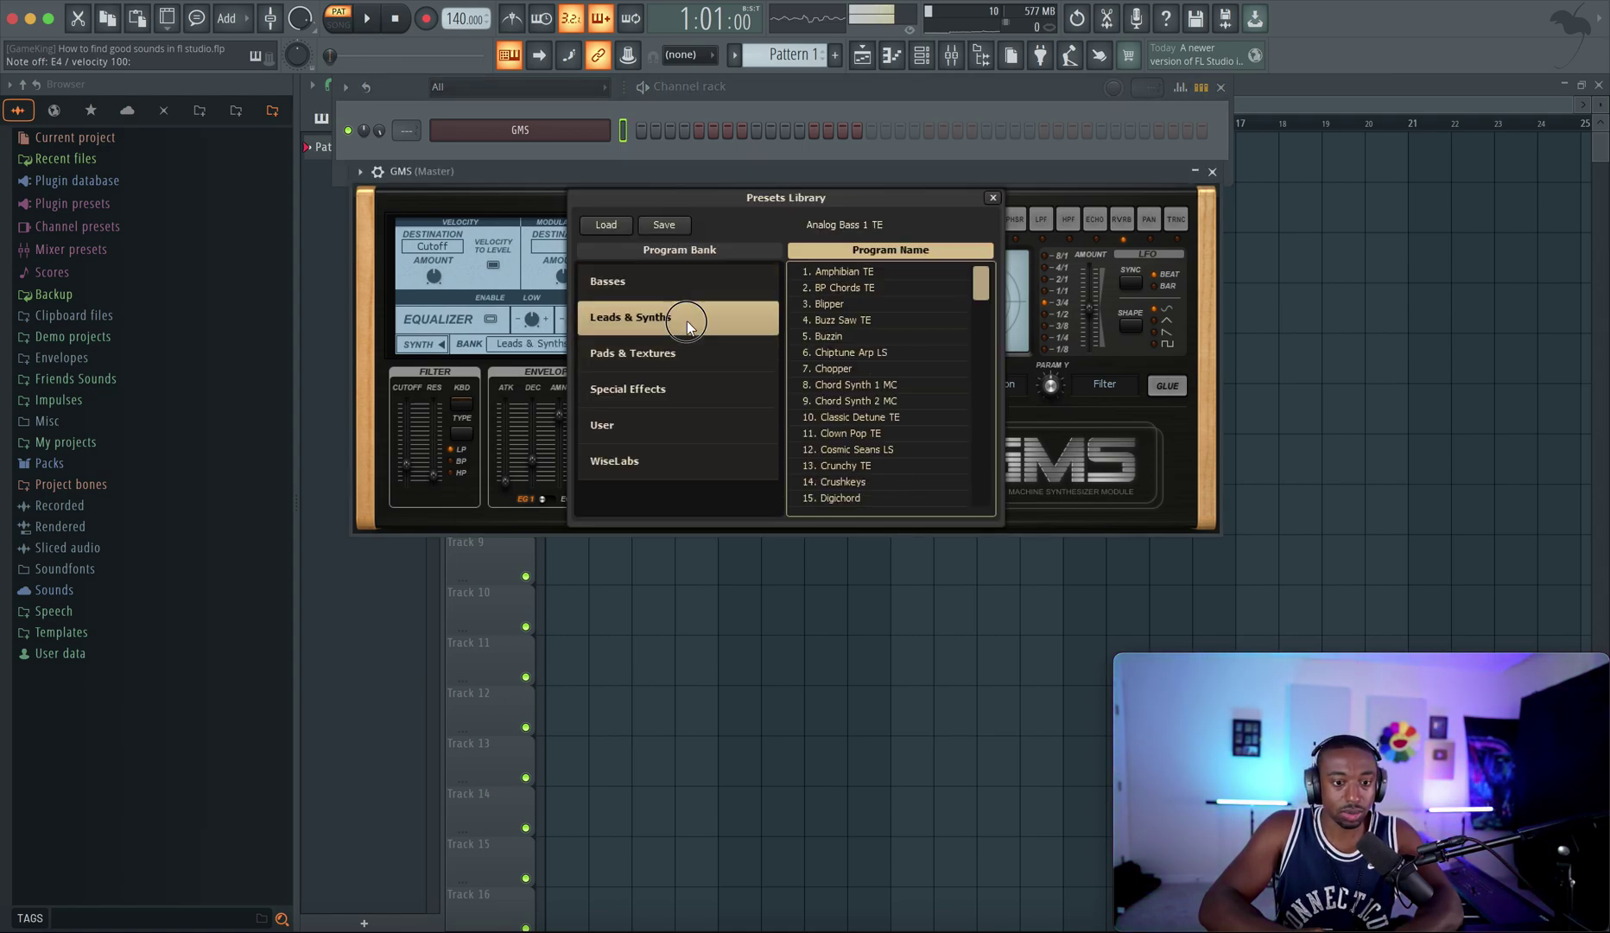
pyautogui.doubleClick(851, 272)
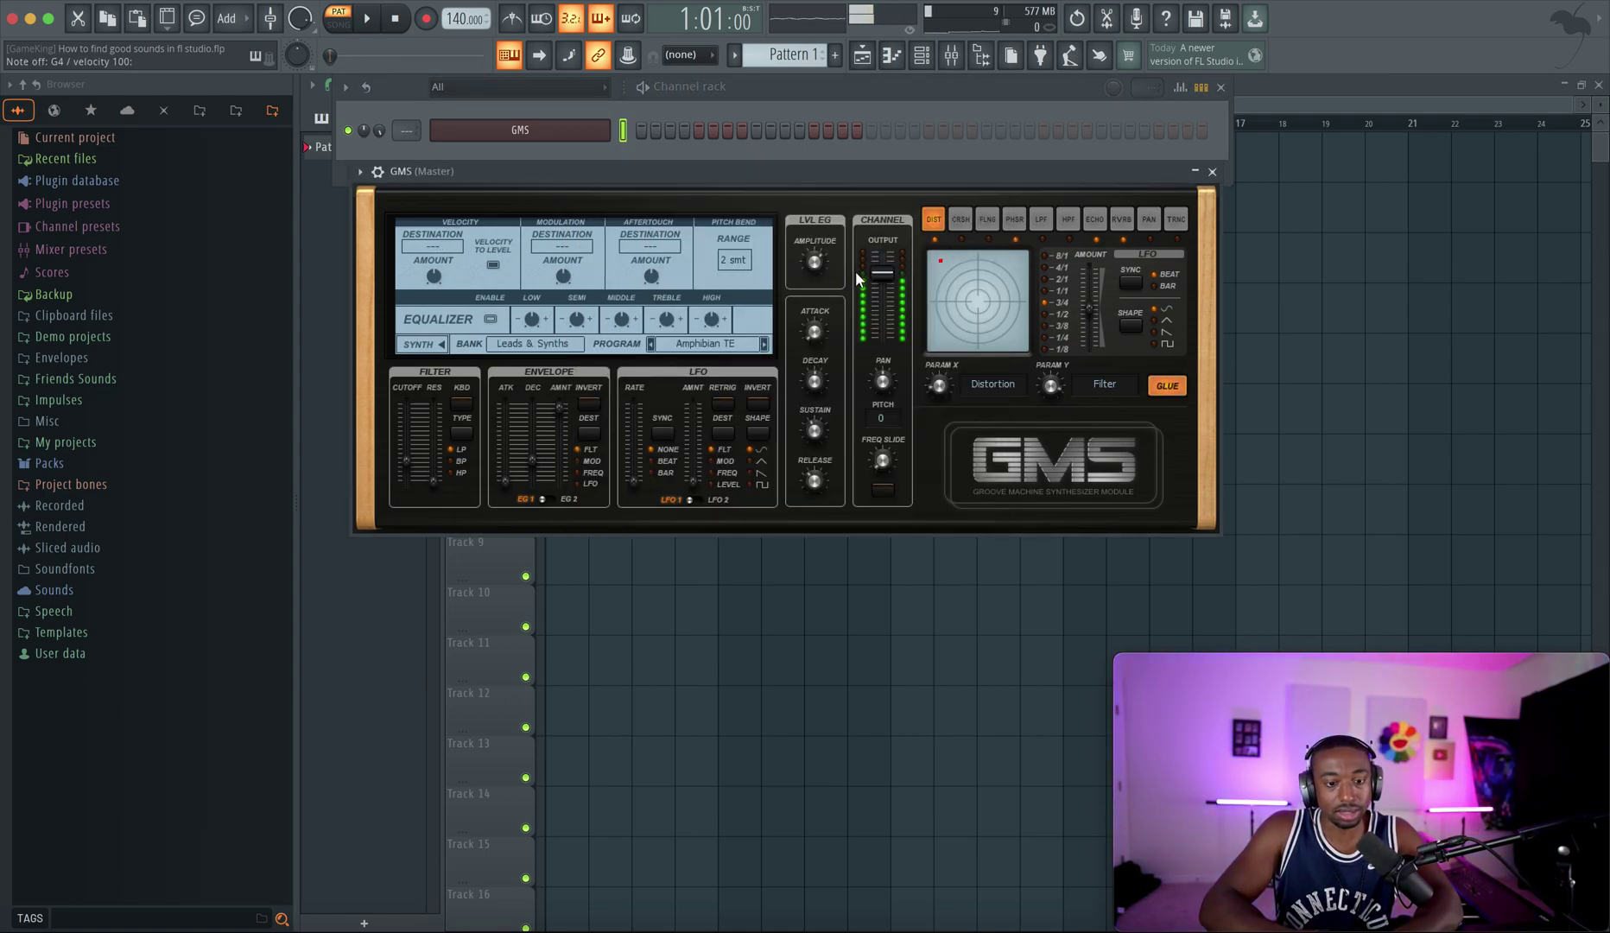
pyautogui.click(765, 345)
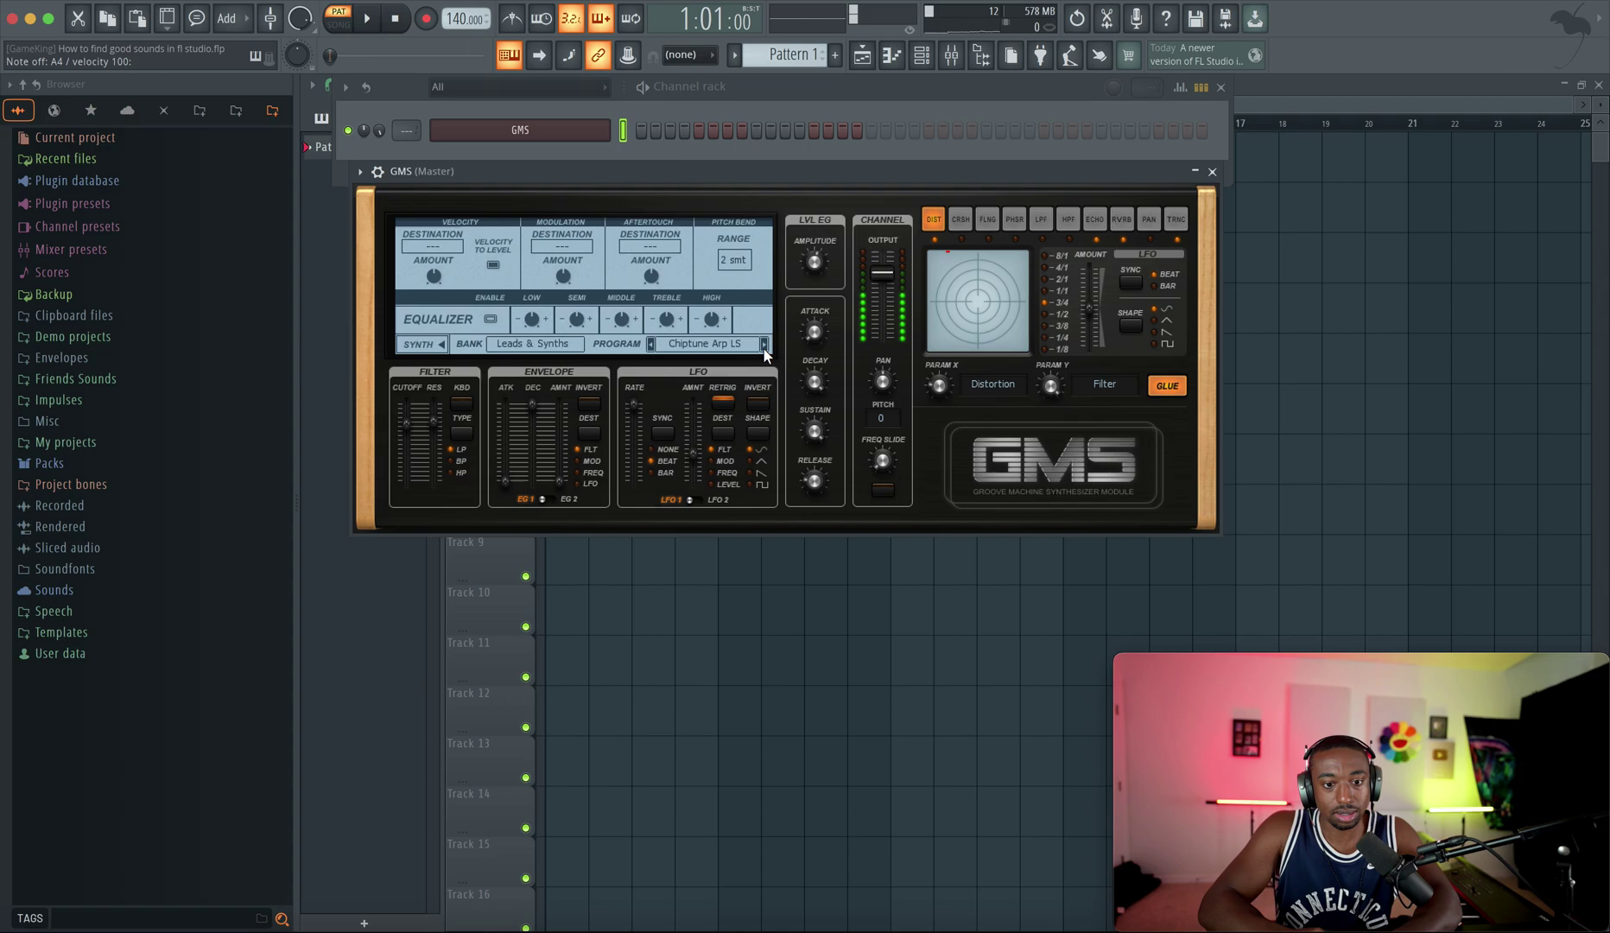
pyautogui.click(763, 344)
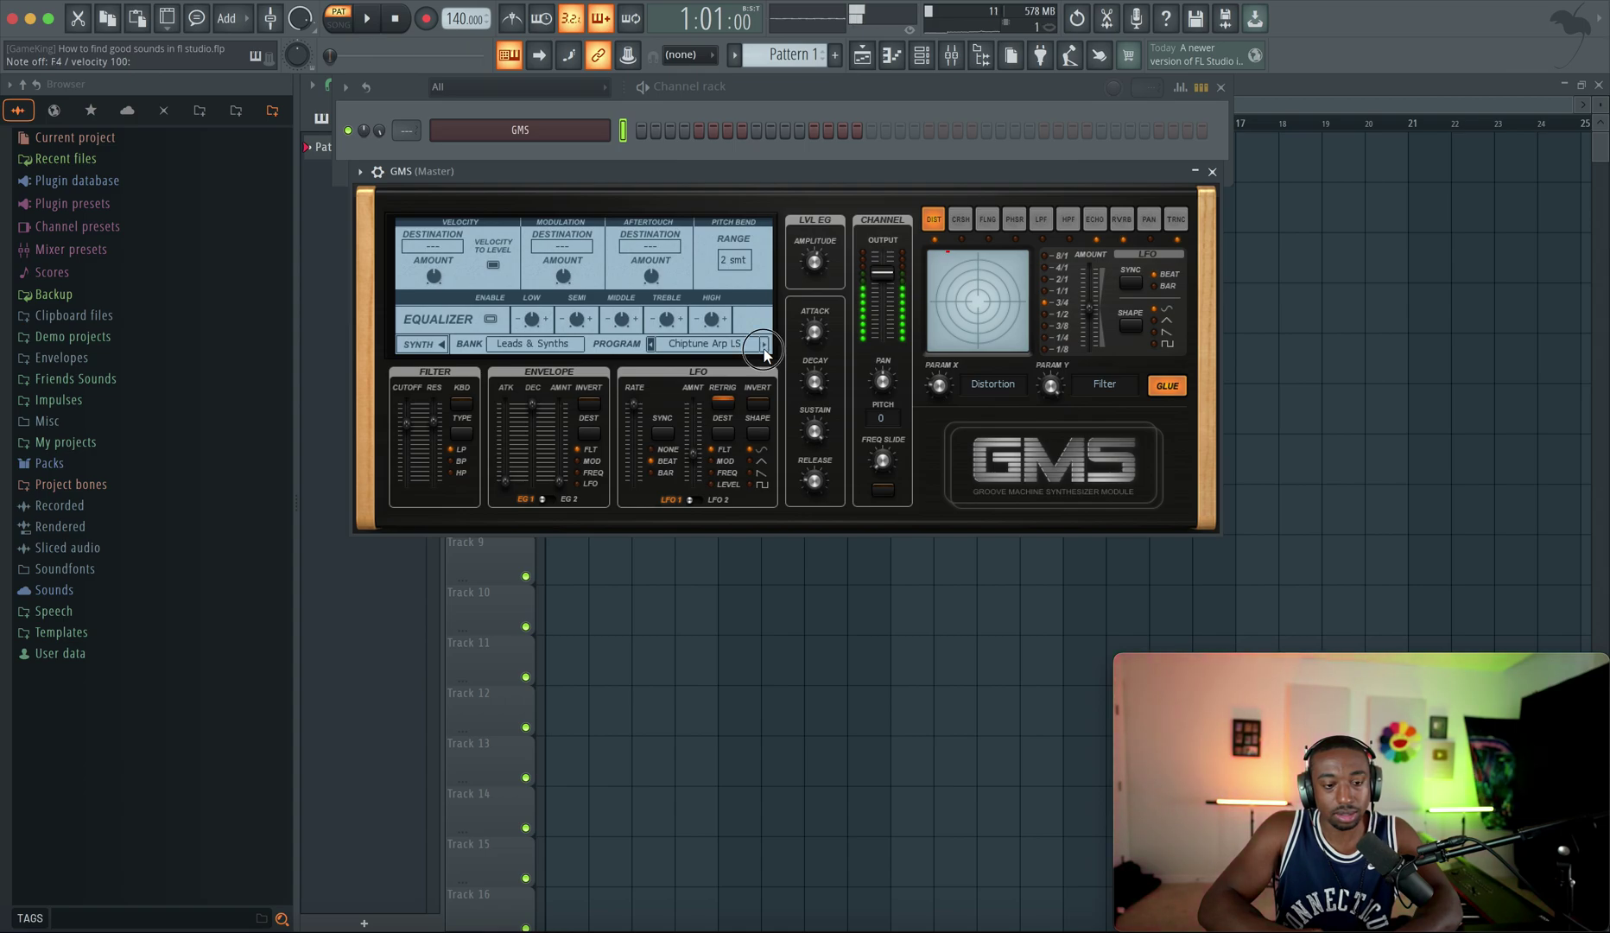
pyautogui.click(651, 343)
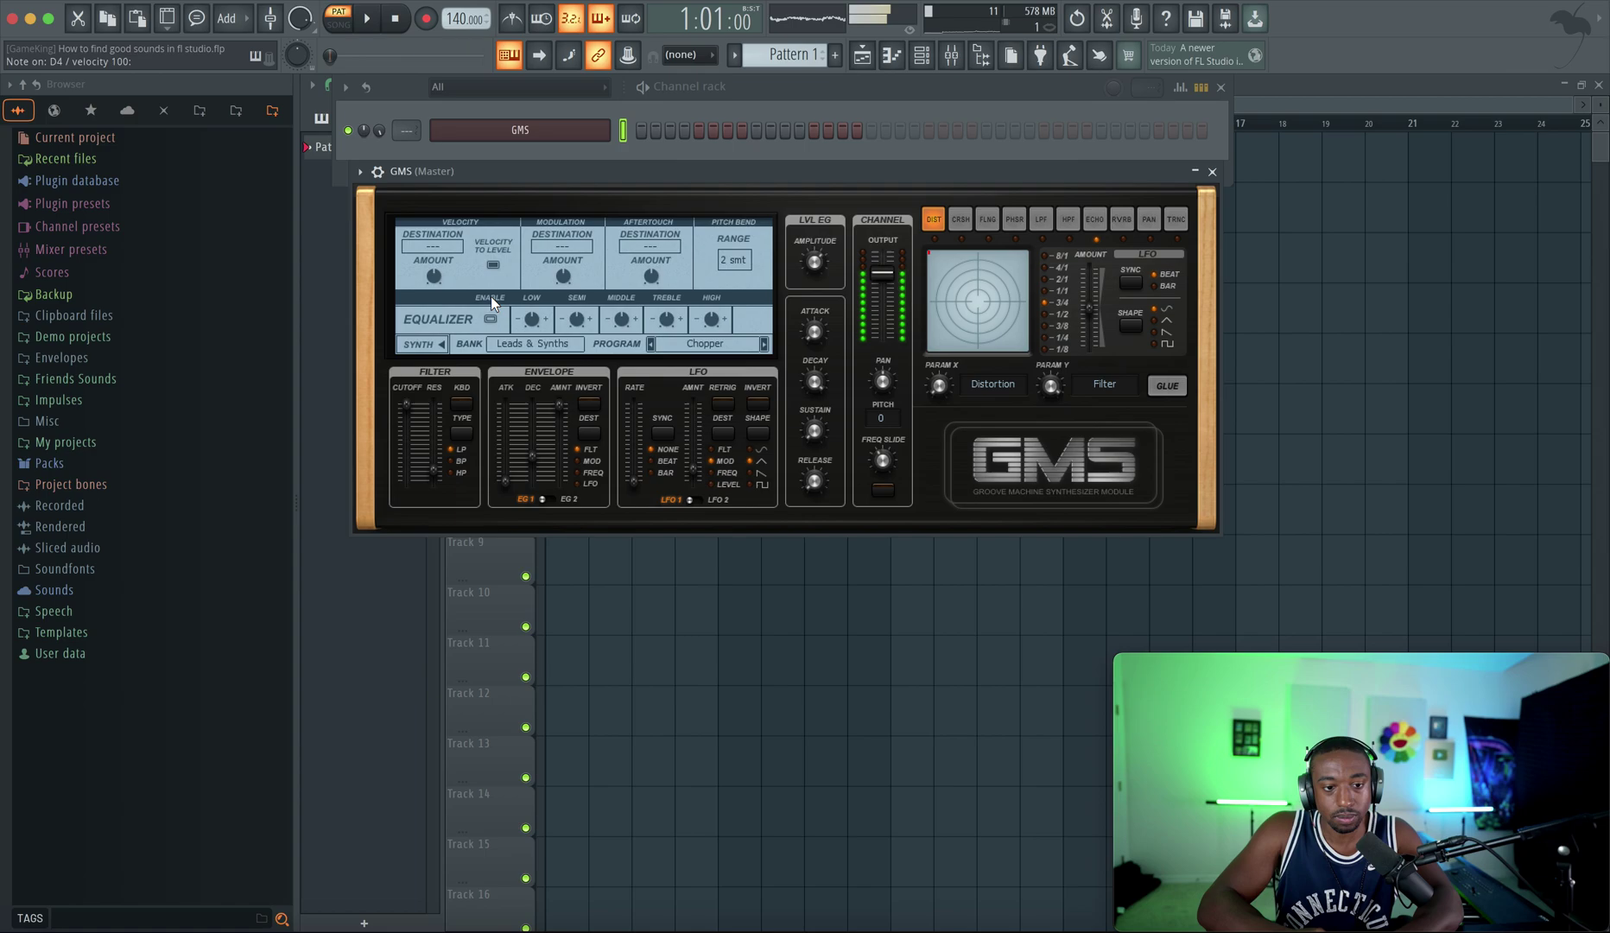
# Show the GMS oscillator page and inspect oscillator 1's waveform list without changing it.
pyautogui.click(440, 345)
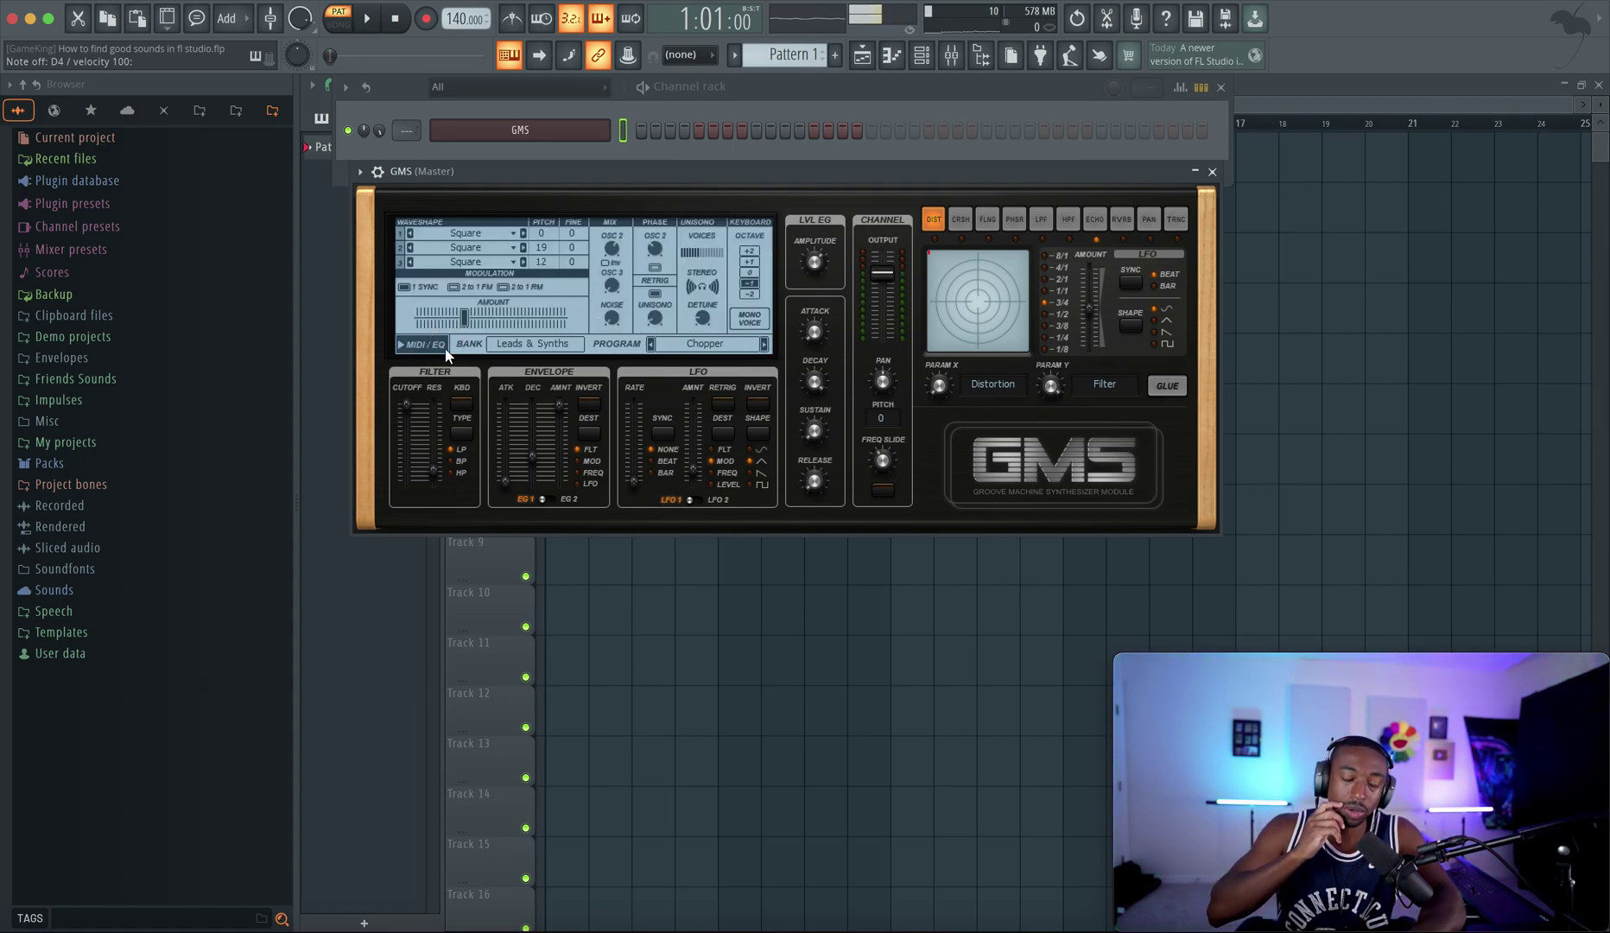
pyautogui.click(518, 233)
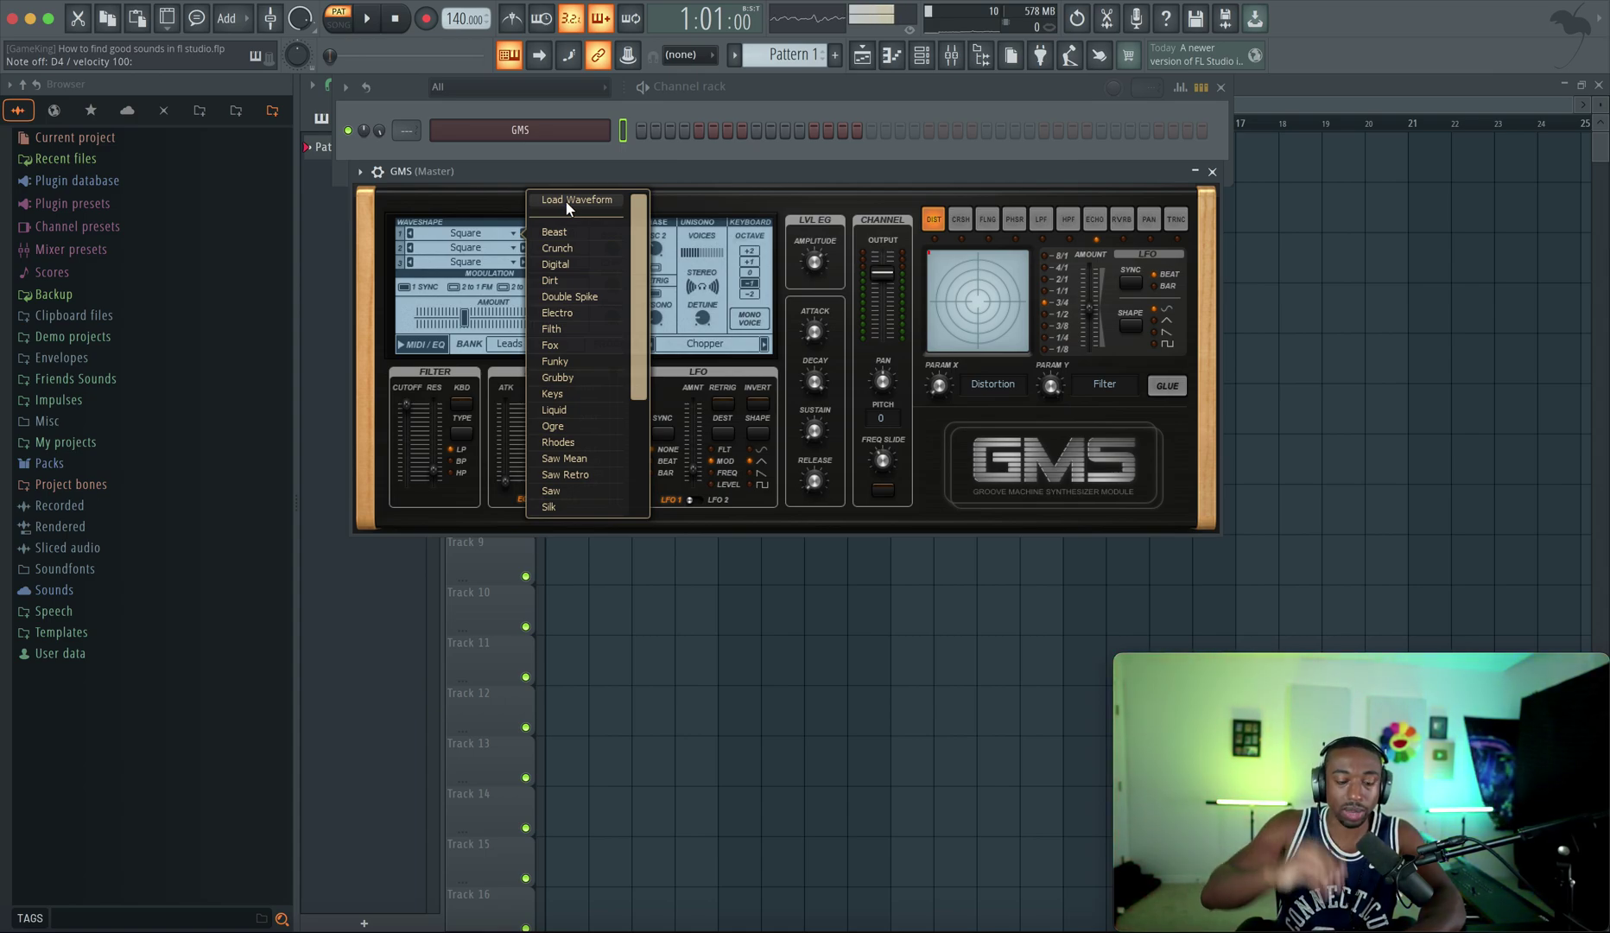
pyautogui.click(568, 177)
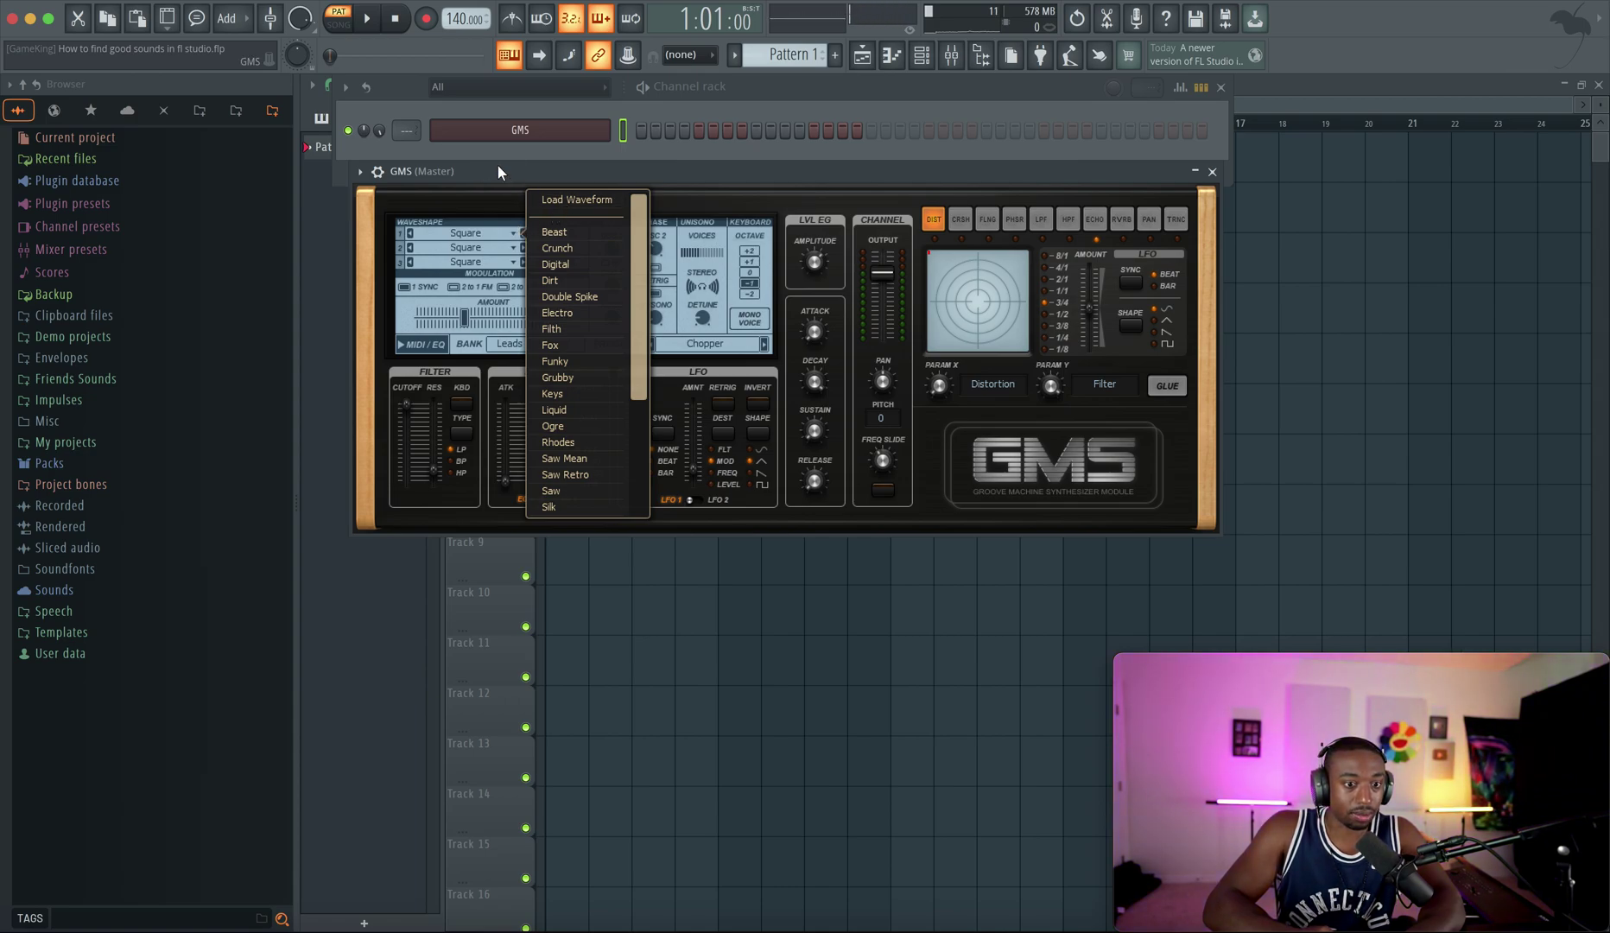
pyautogui.click(467, 234)
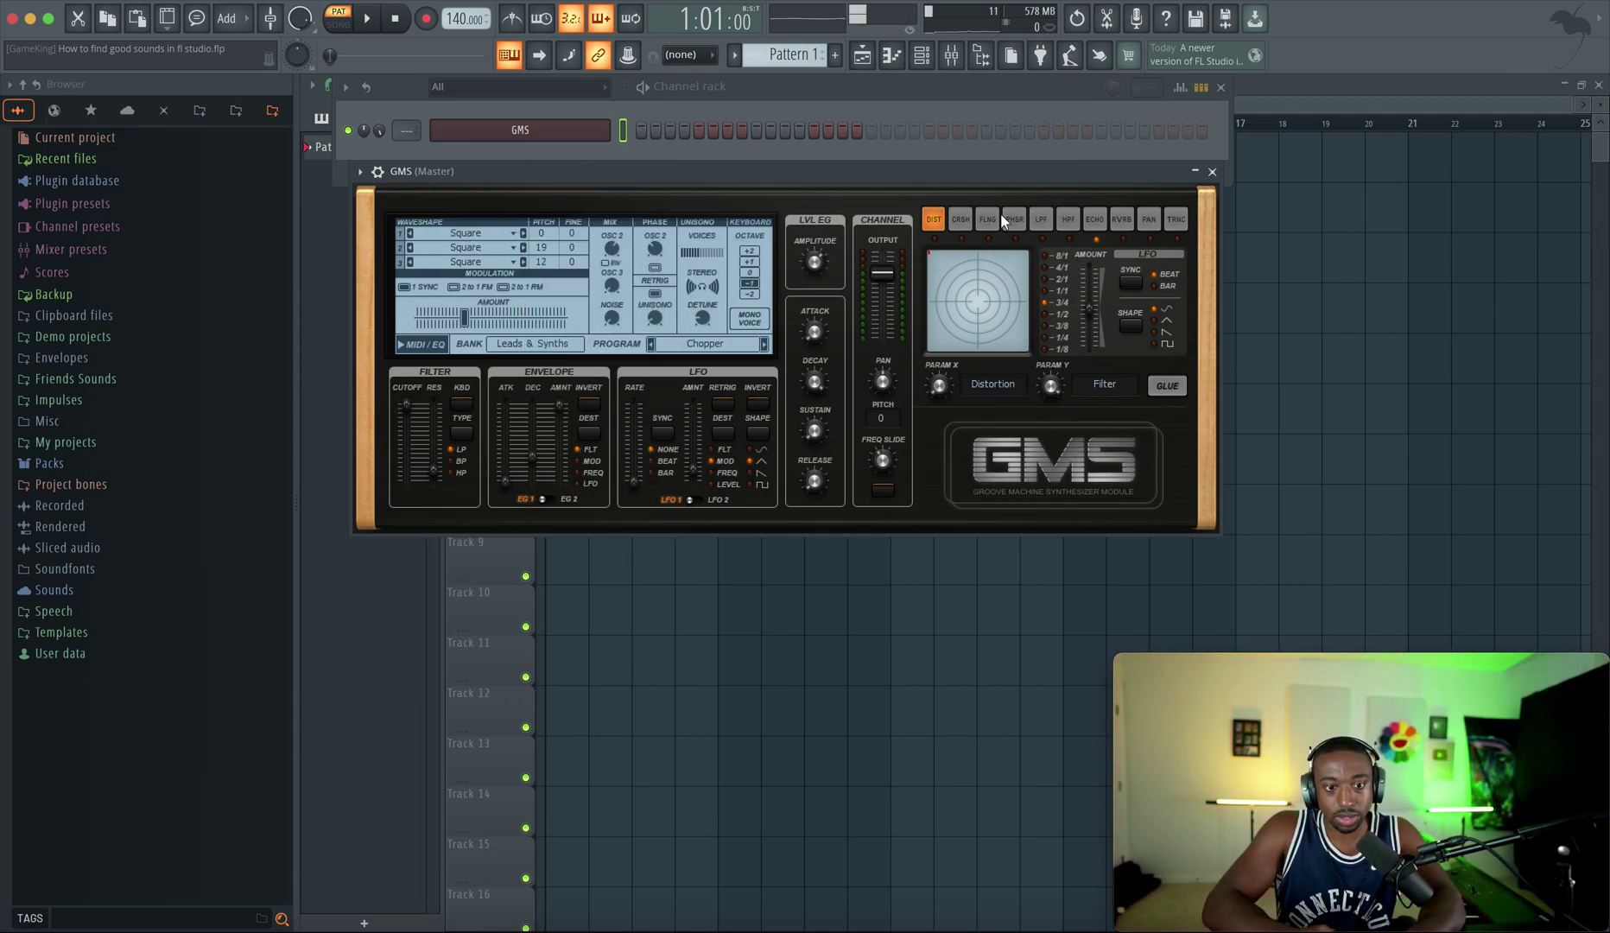
# Close GMS and add a Morphine channel to the rack.
pyautogui.click(1211, 171)
pyautogui.click(539, 172)
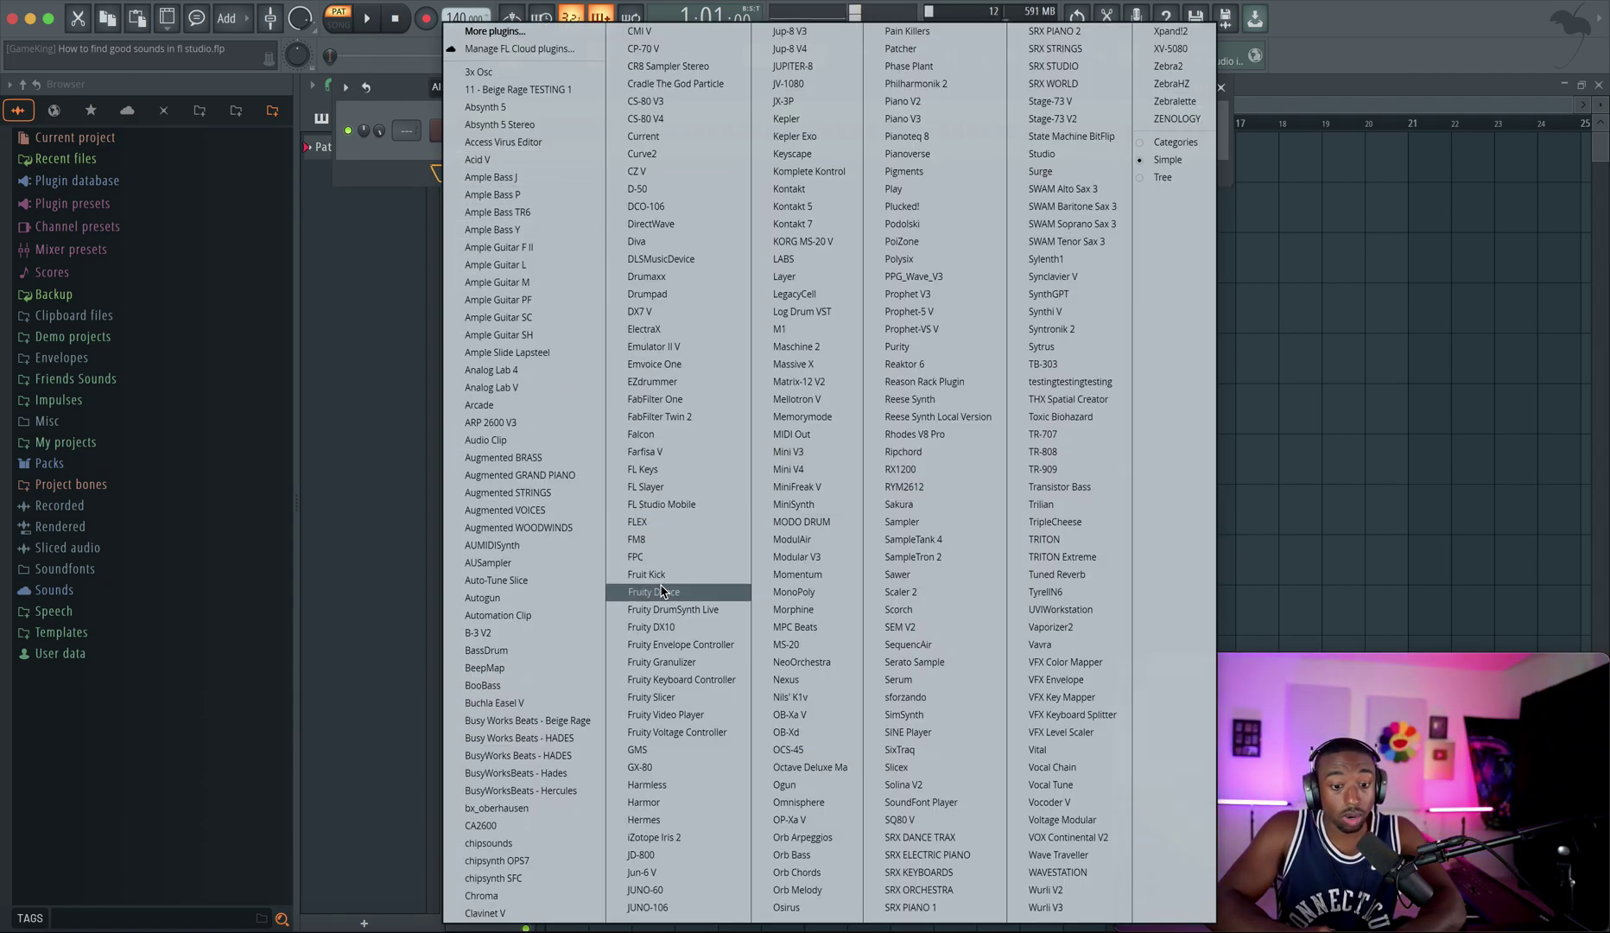
pyautogui.click(799, 610)
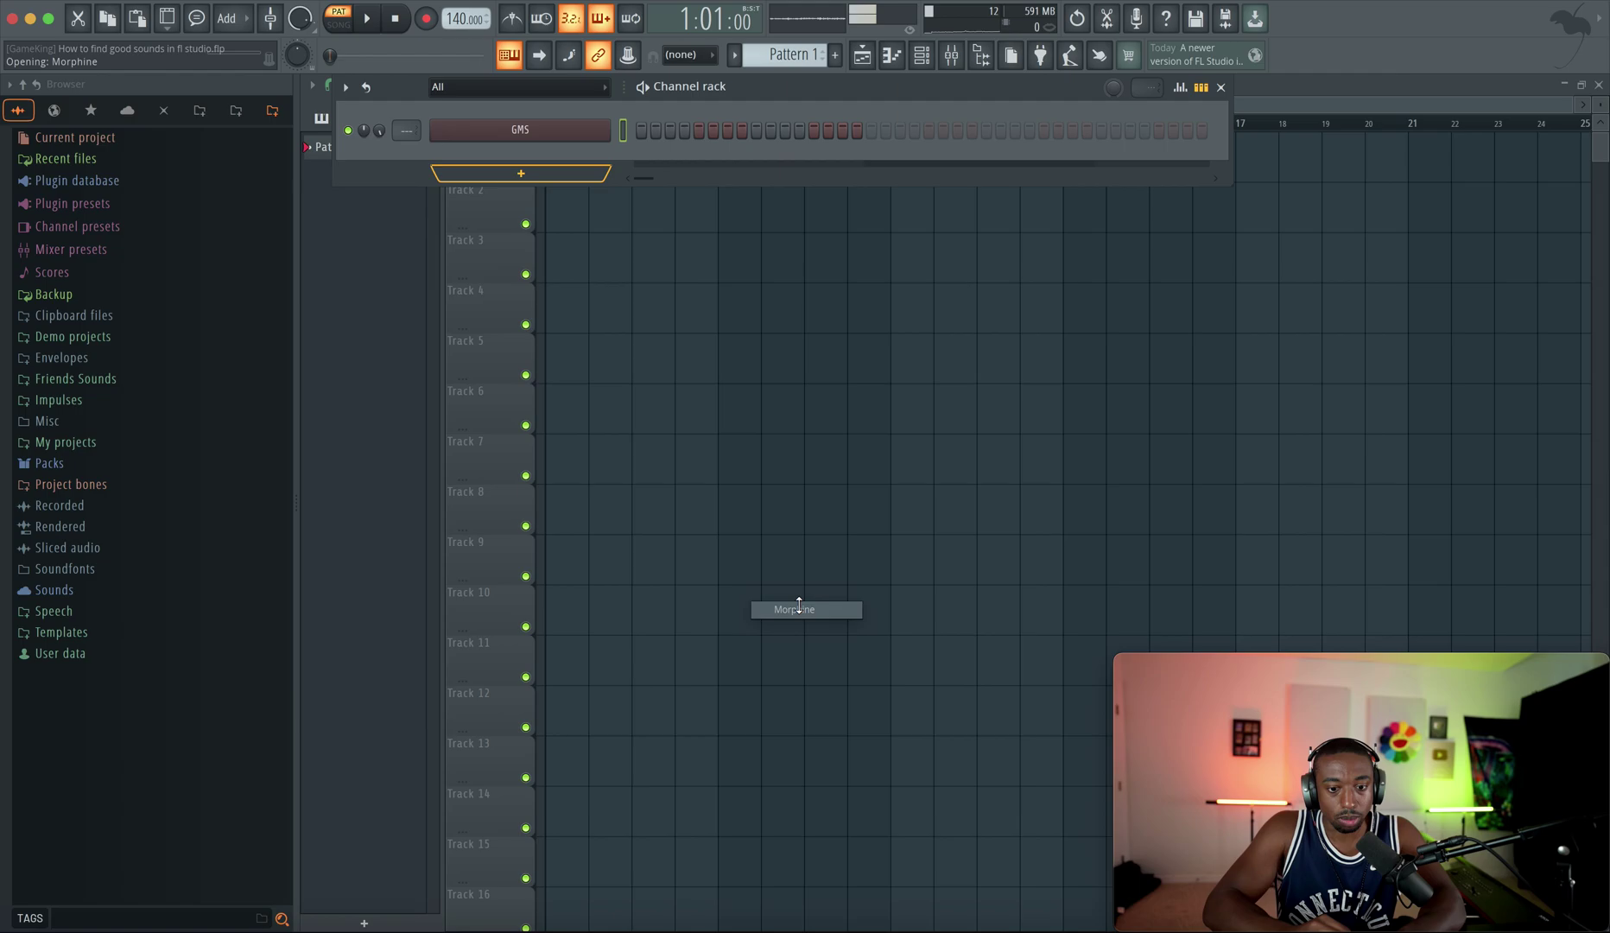
# Audition Morphine Keyboards presets from KBD CP-70 NUC to KBD Crystal EP FG.
pyautogui.click(530, 250)
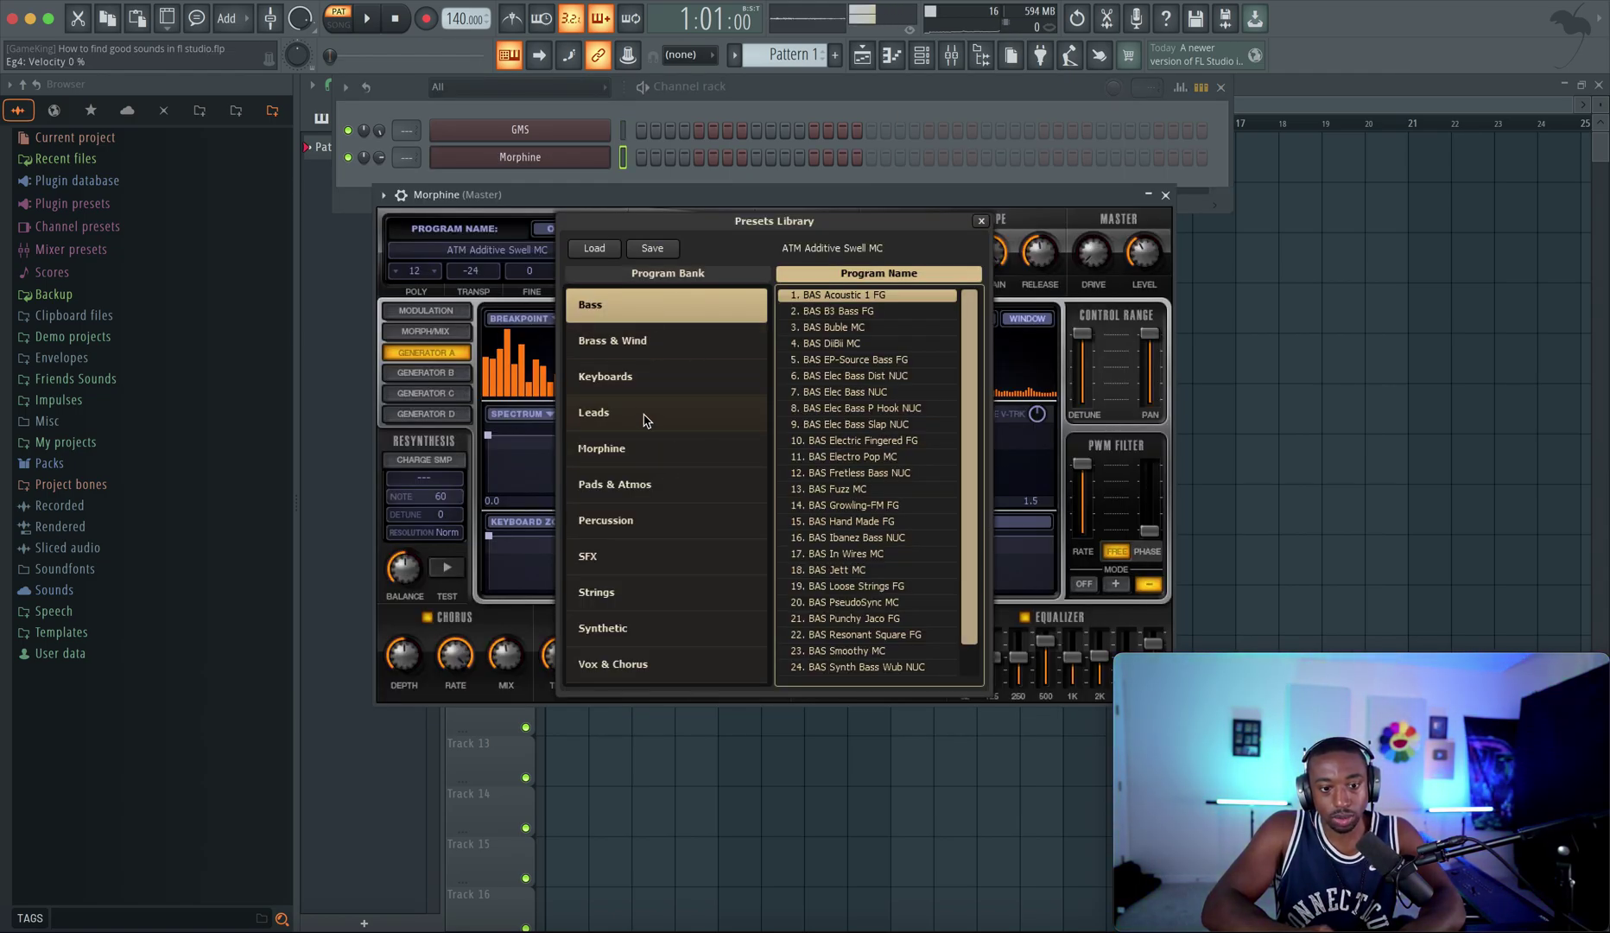
pyautogui.click(643, 380)
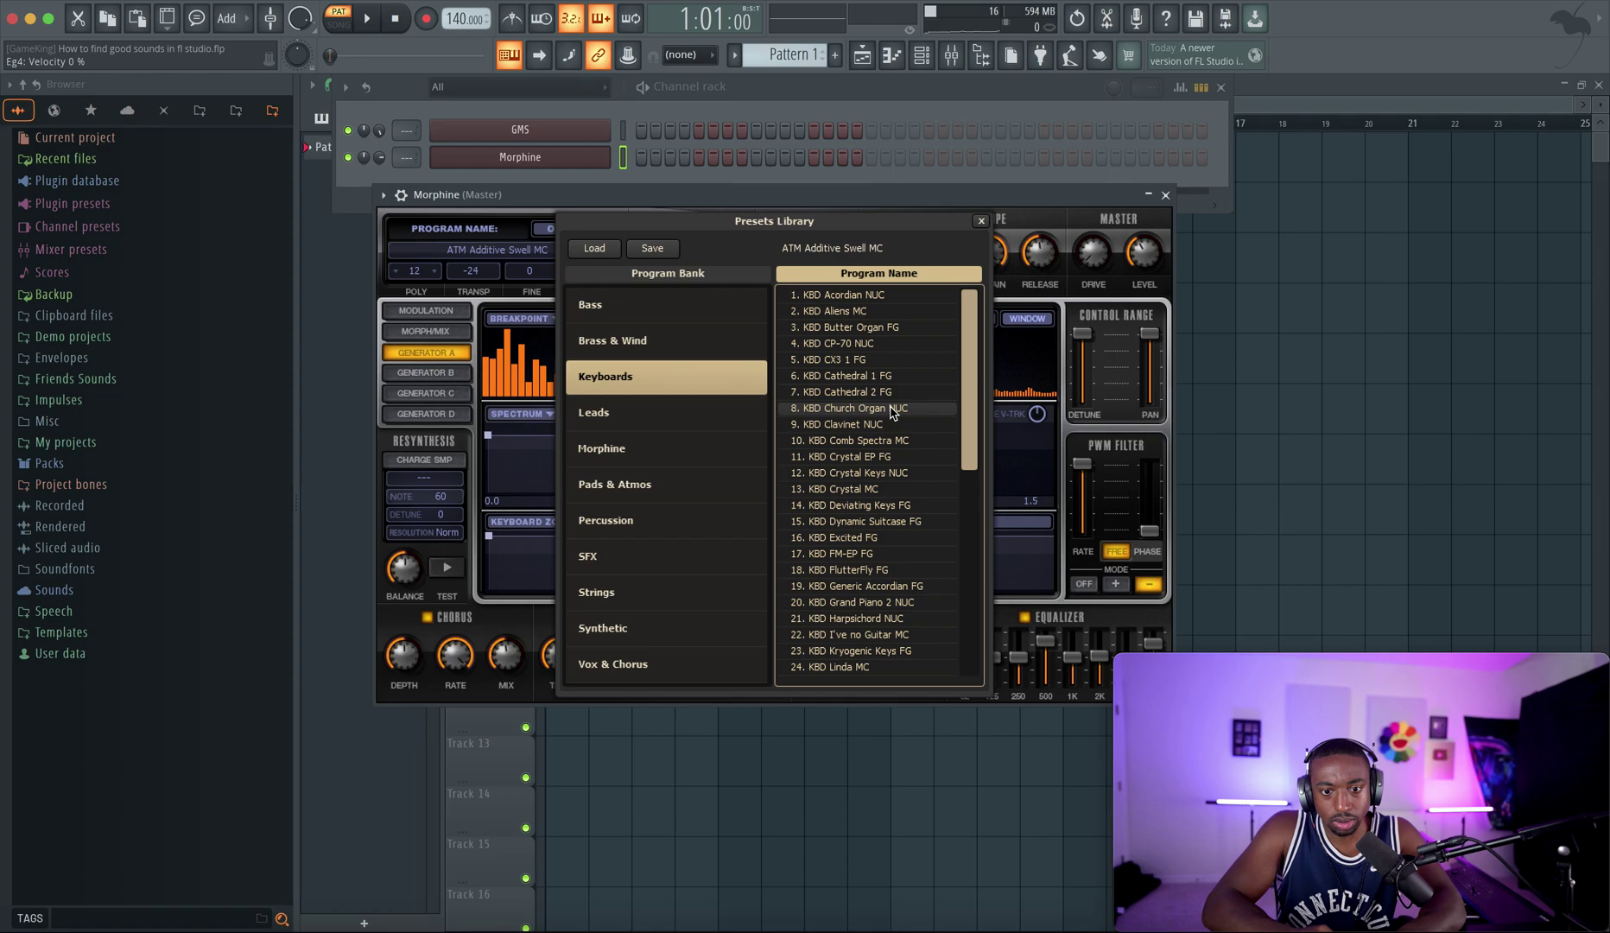
pyautogui.doubleClick(851, 343)
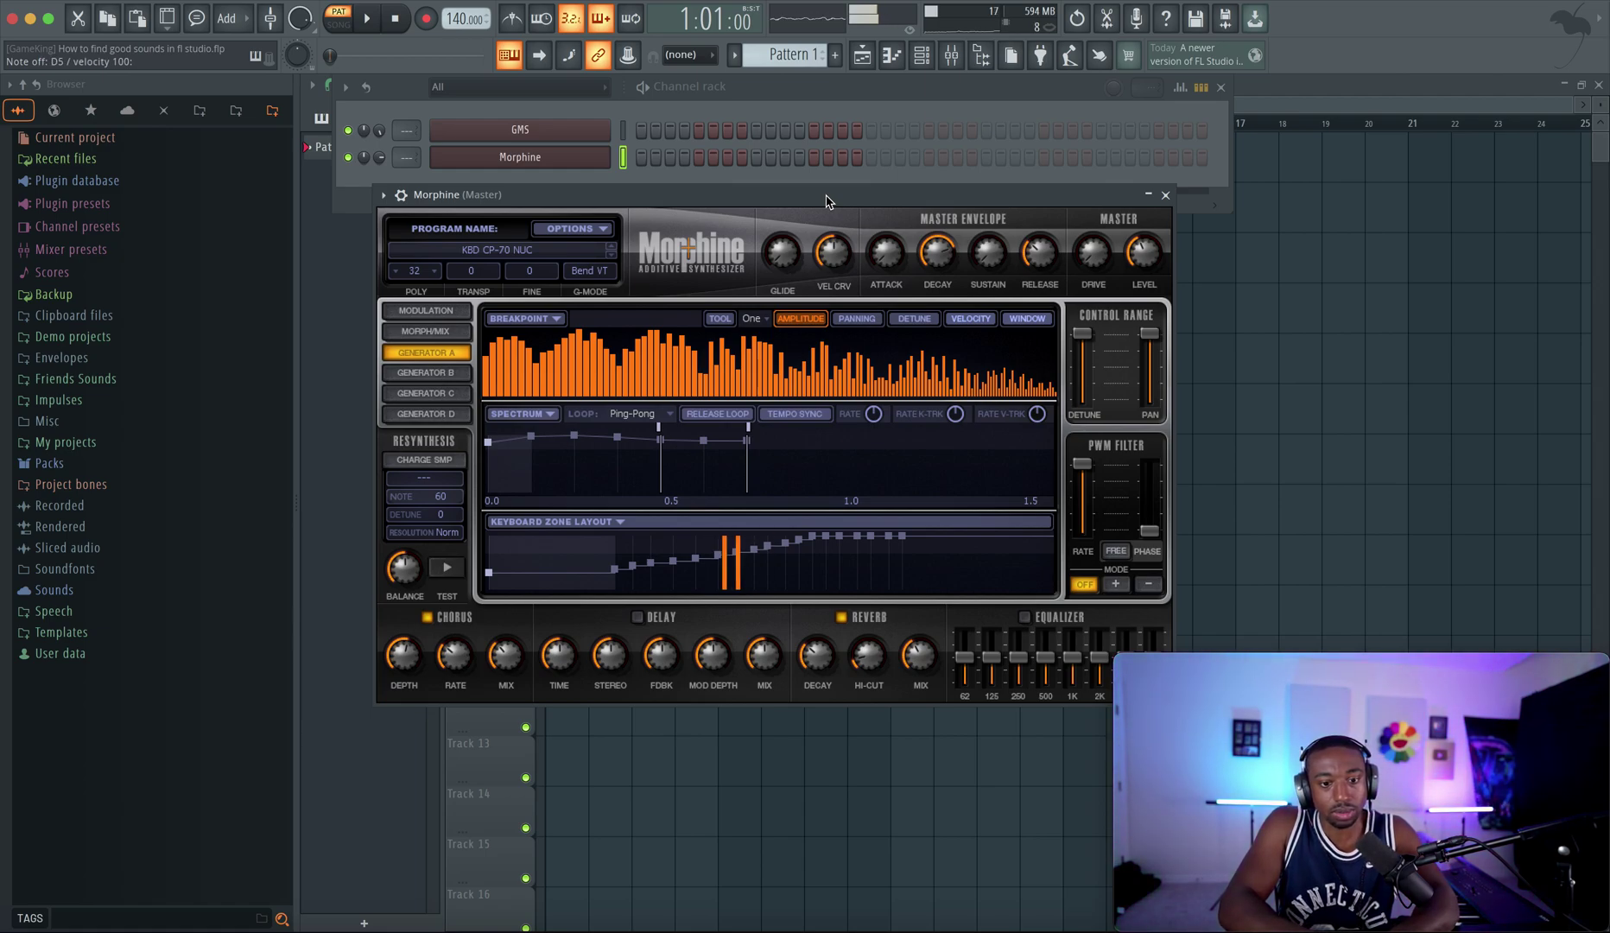
pyautogui.click(614, 251)
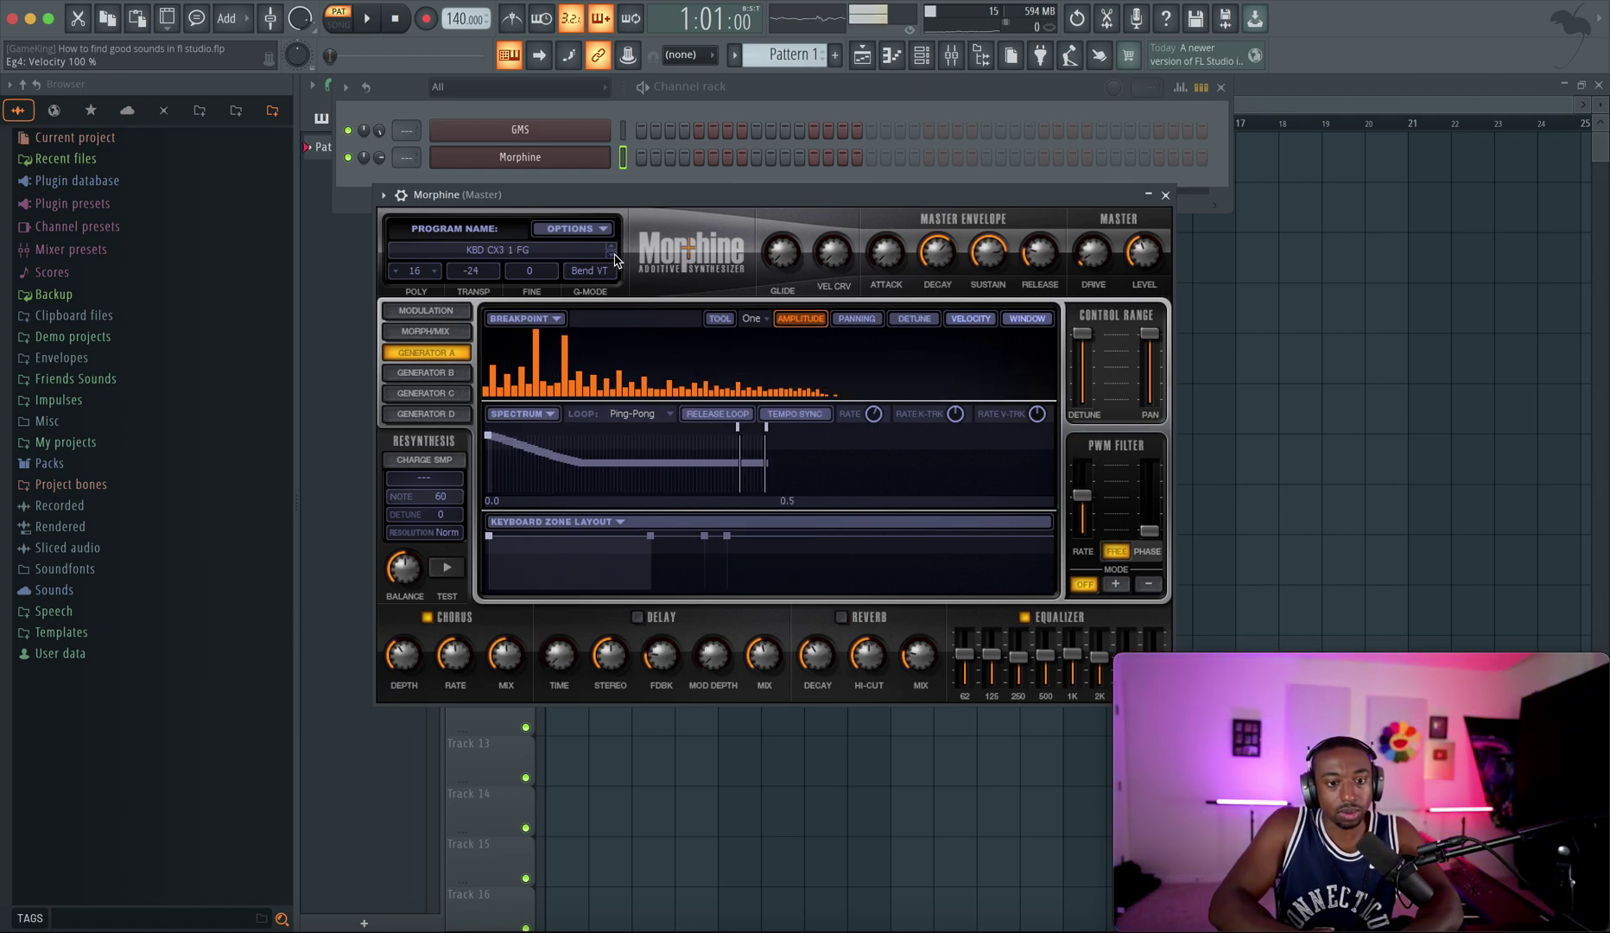
pyautogui.click(613, 259)
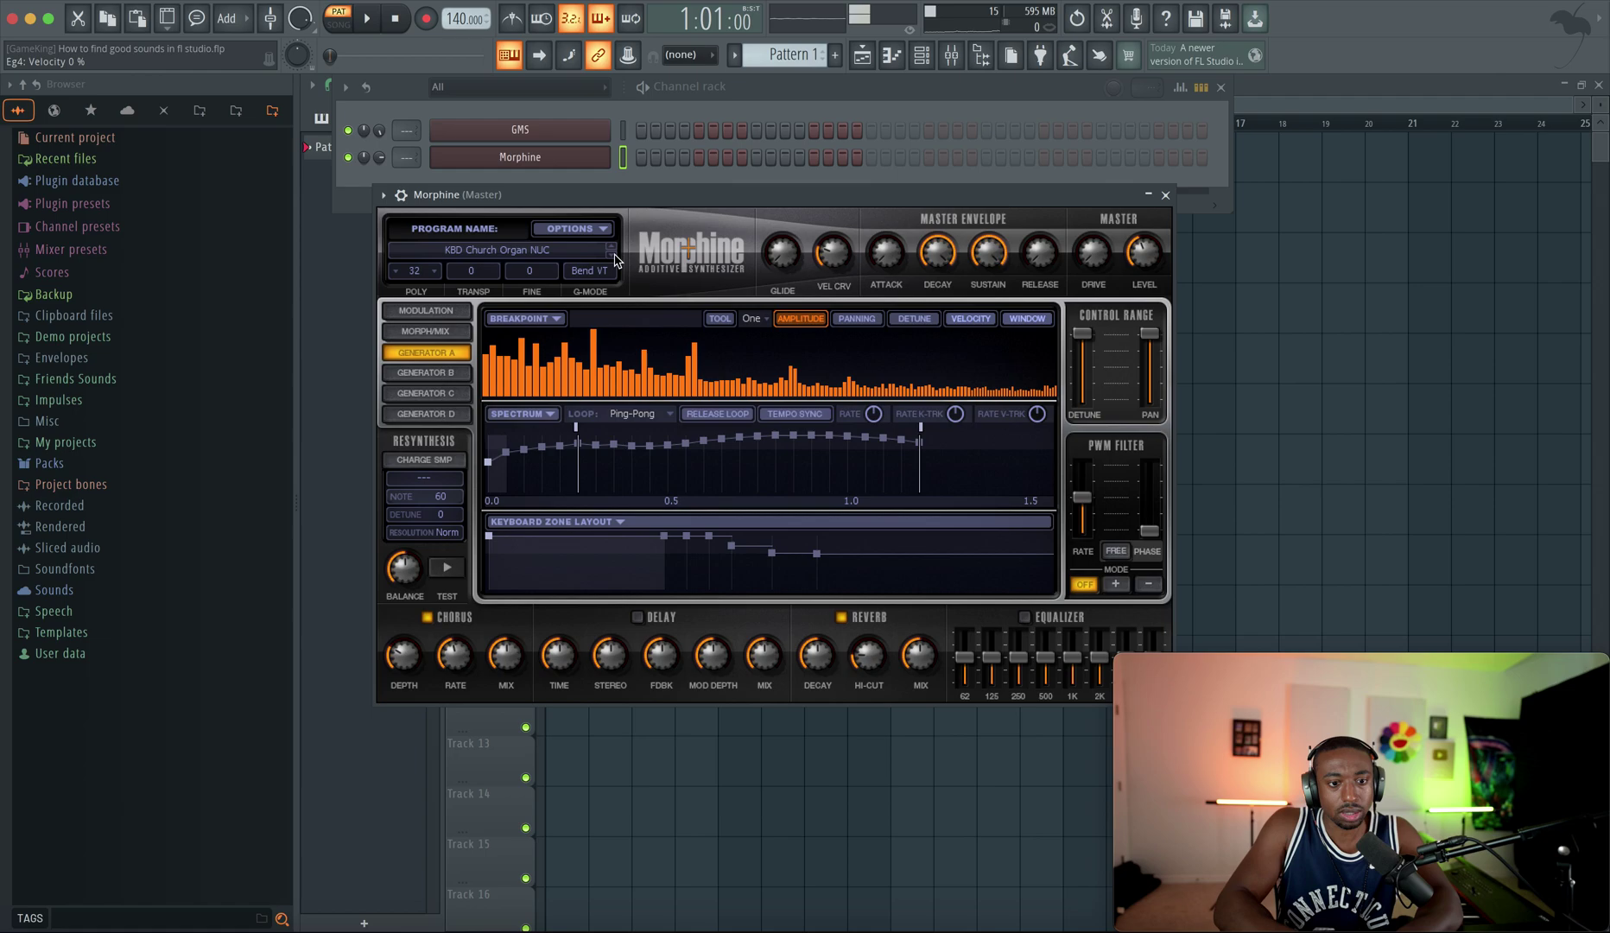
pyautogui.click(614, 259)
pyautogui.click(614, 259)
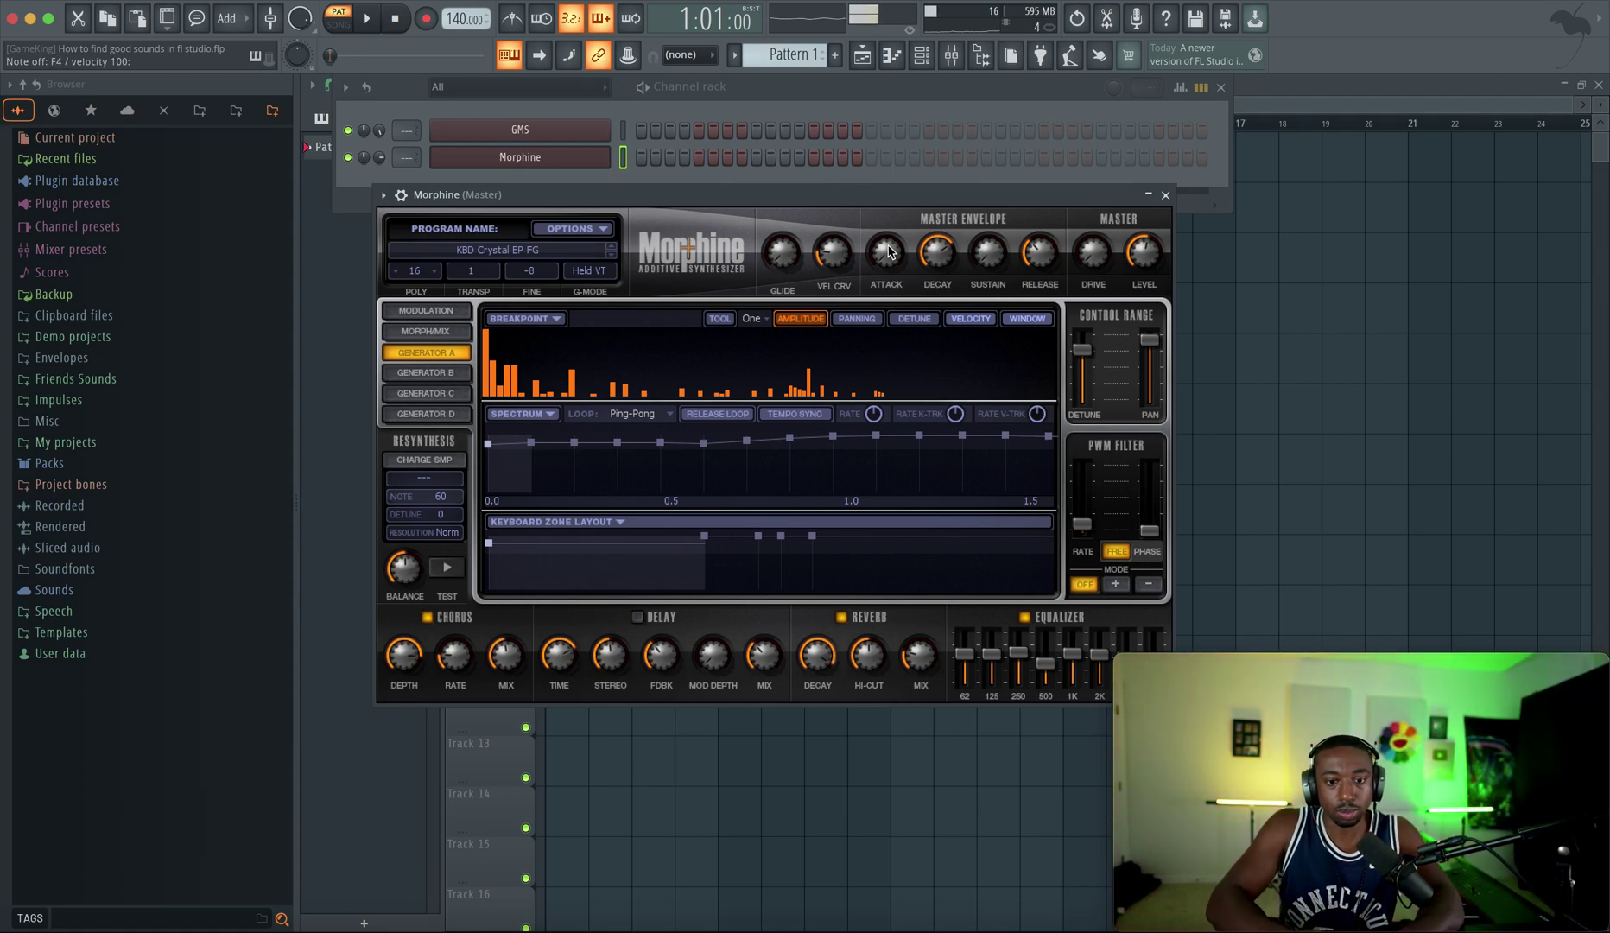
# Load the VOX Vowels NUC preset from Morphine's Vox & Chorus bank.
pyautogui.click(512, 247)
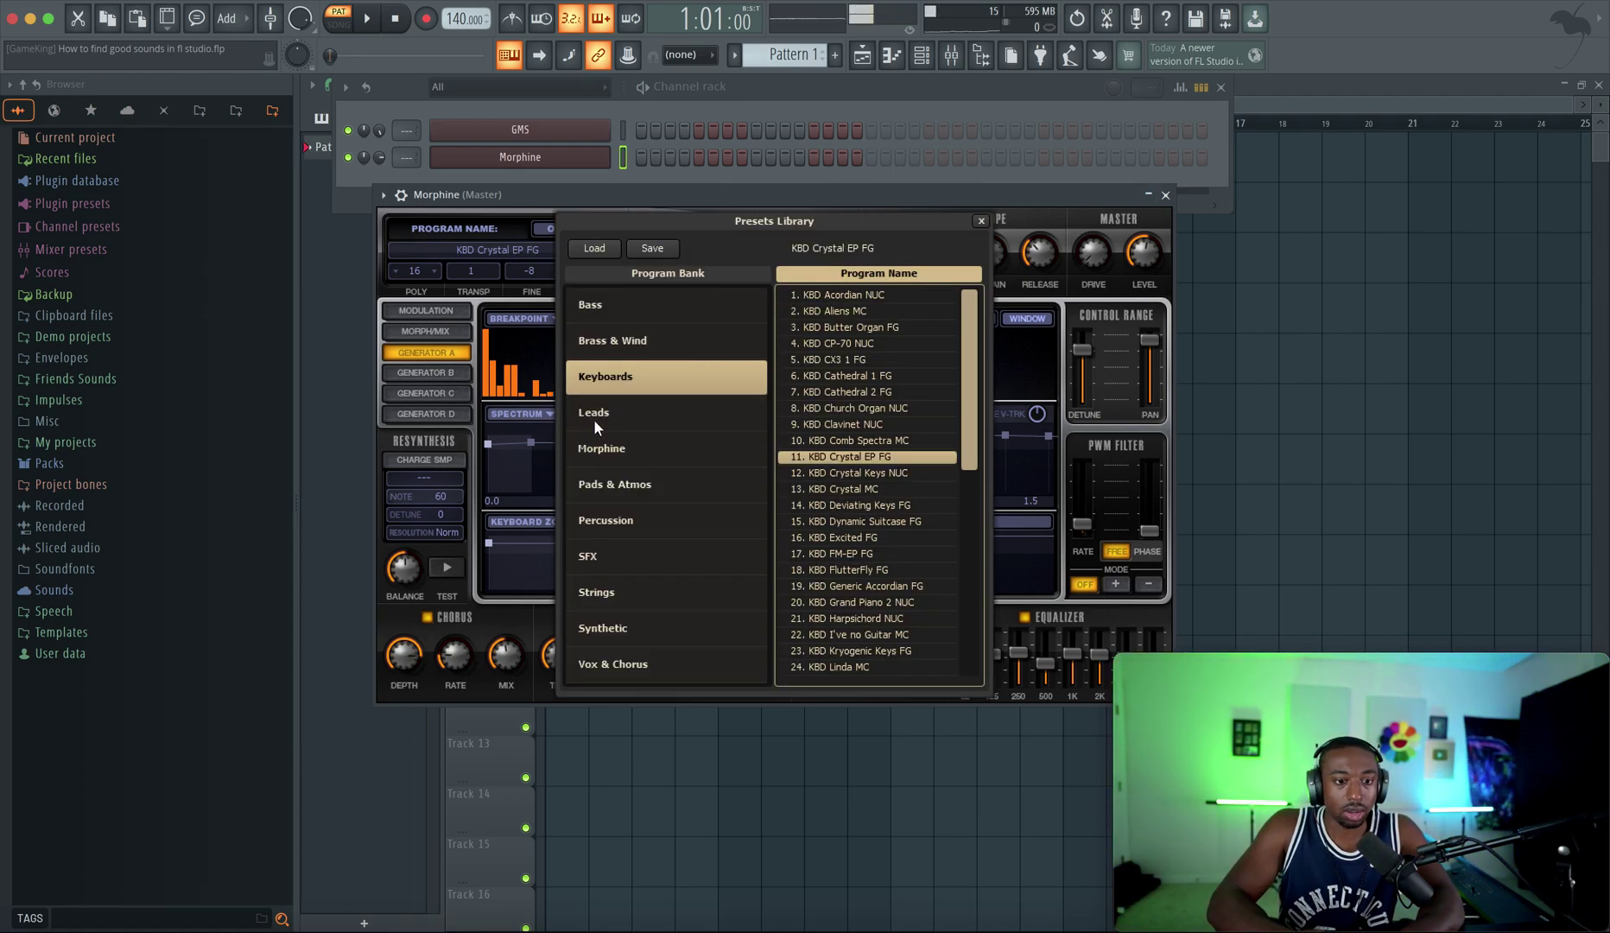
pyautogui.click(645, 657)
pyautogui.doubleClick(857, 441)
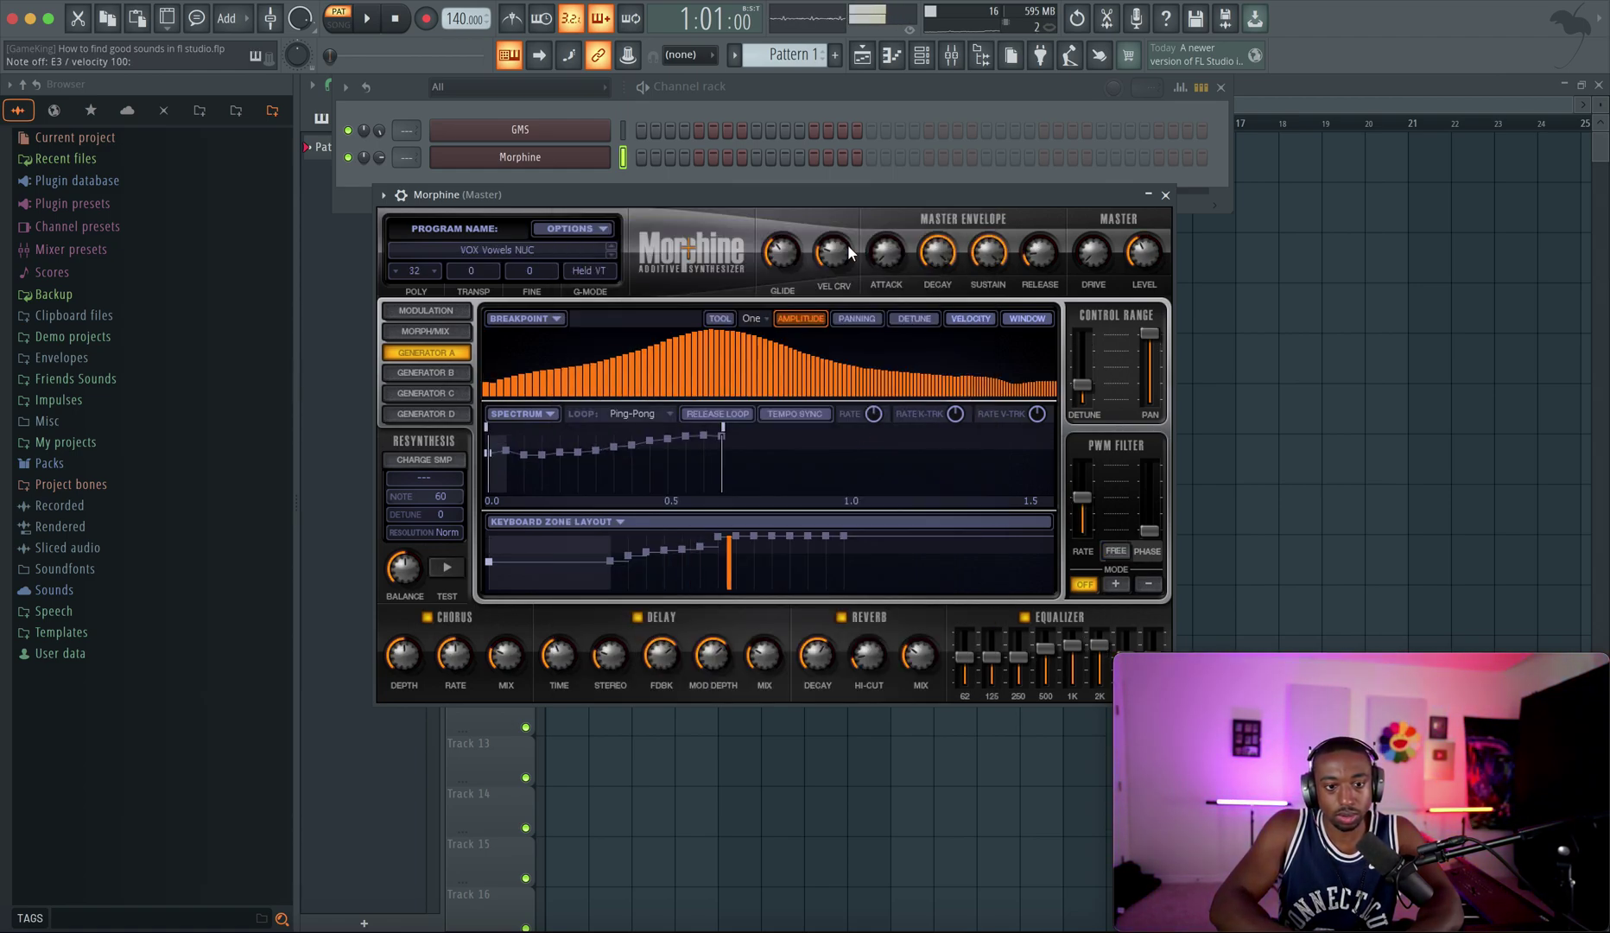
# Load the STR Violin NUC strings preset and close the Morphine window.
pyautogui.click(573, 250)
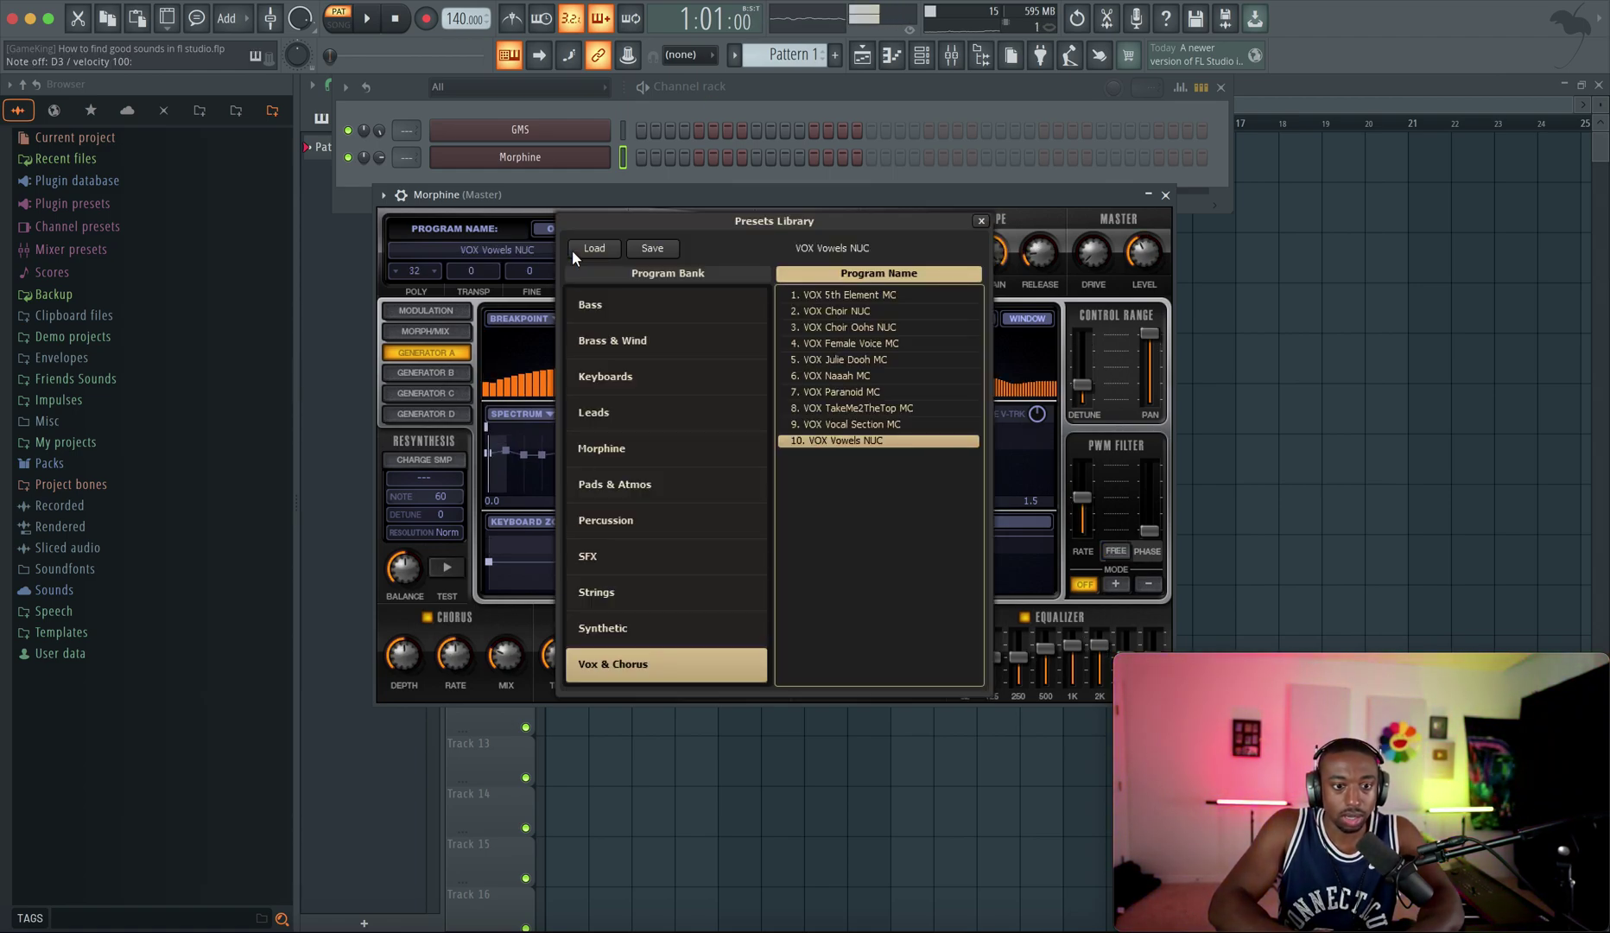
pyautogui.click(650, 593)
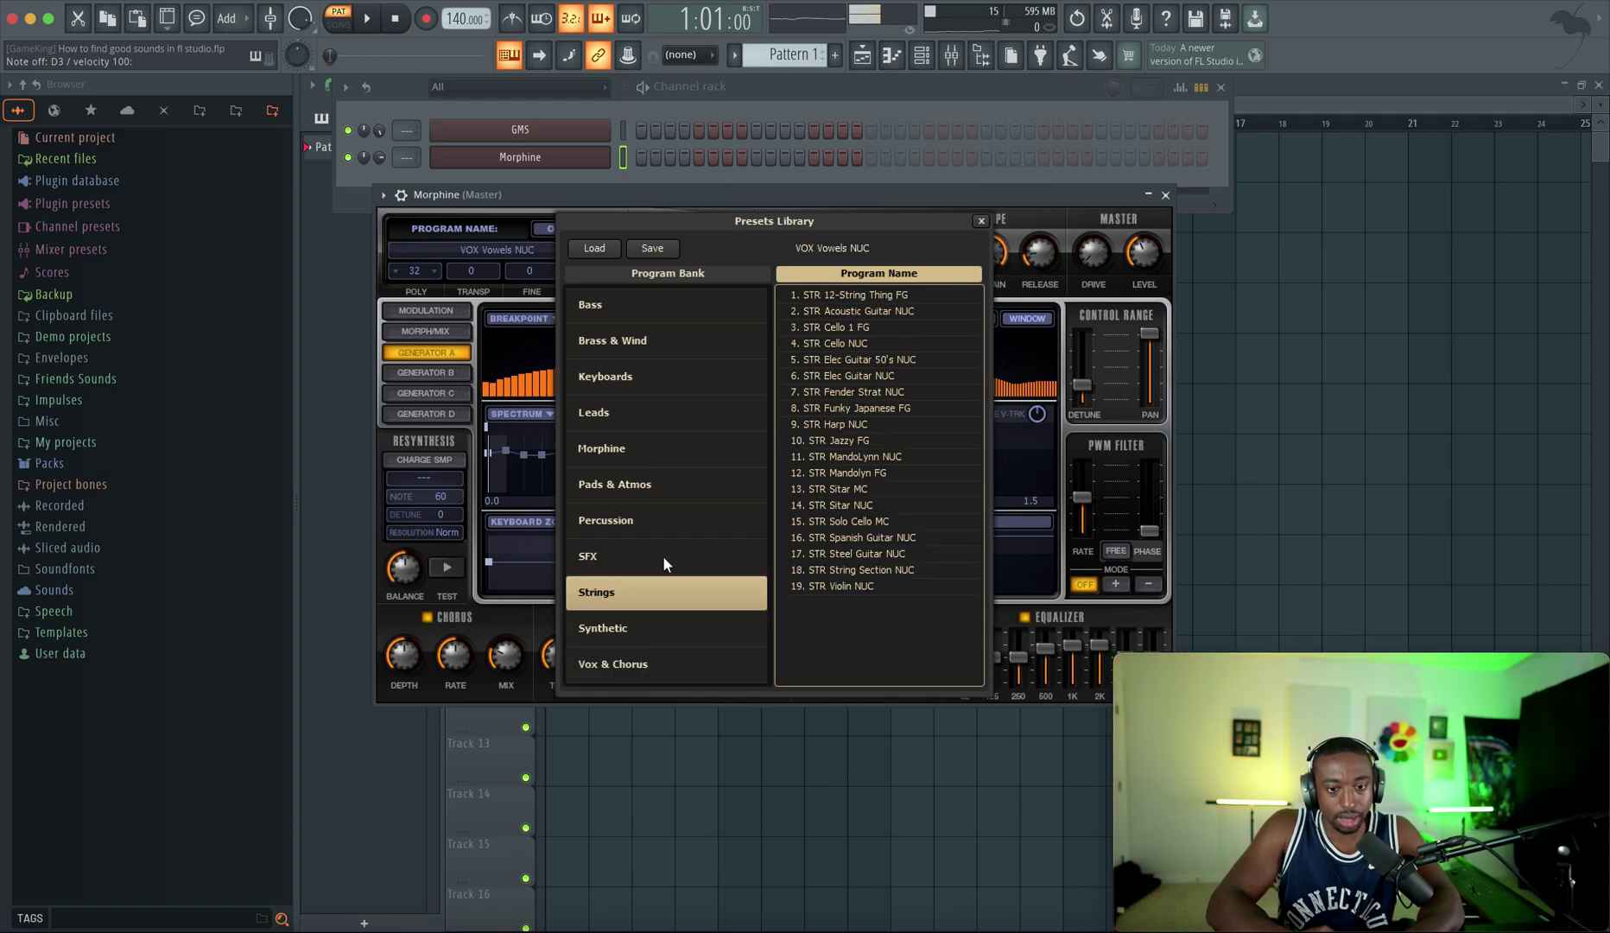
pyautogui.doubleClick(843, 587)
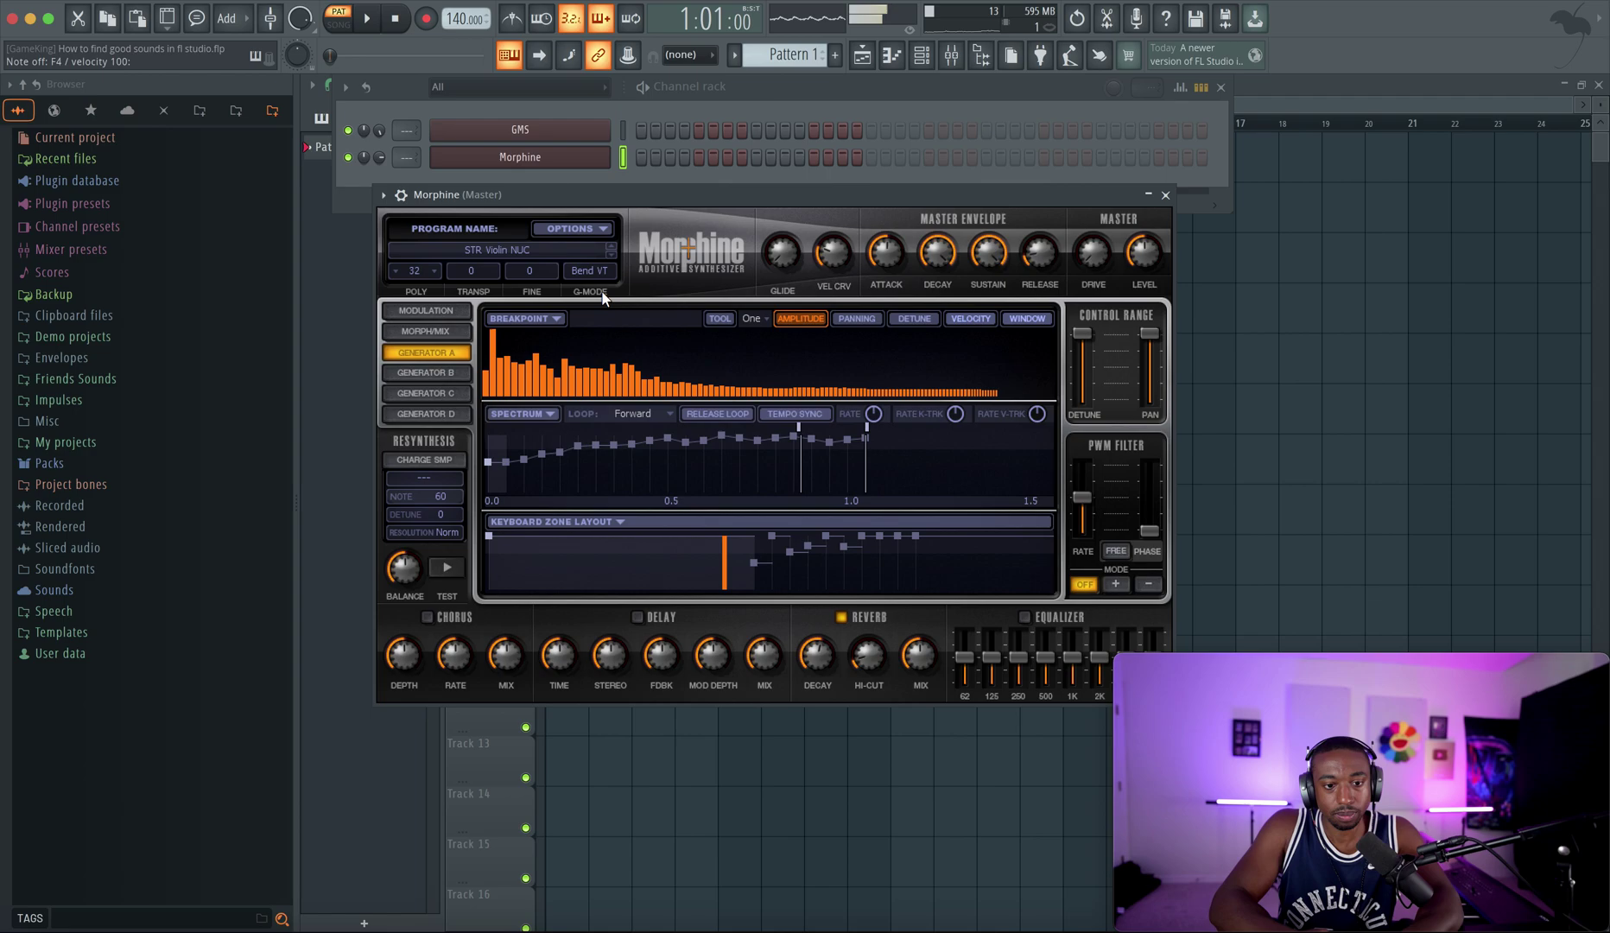
pyautogui.click(521, 256)
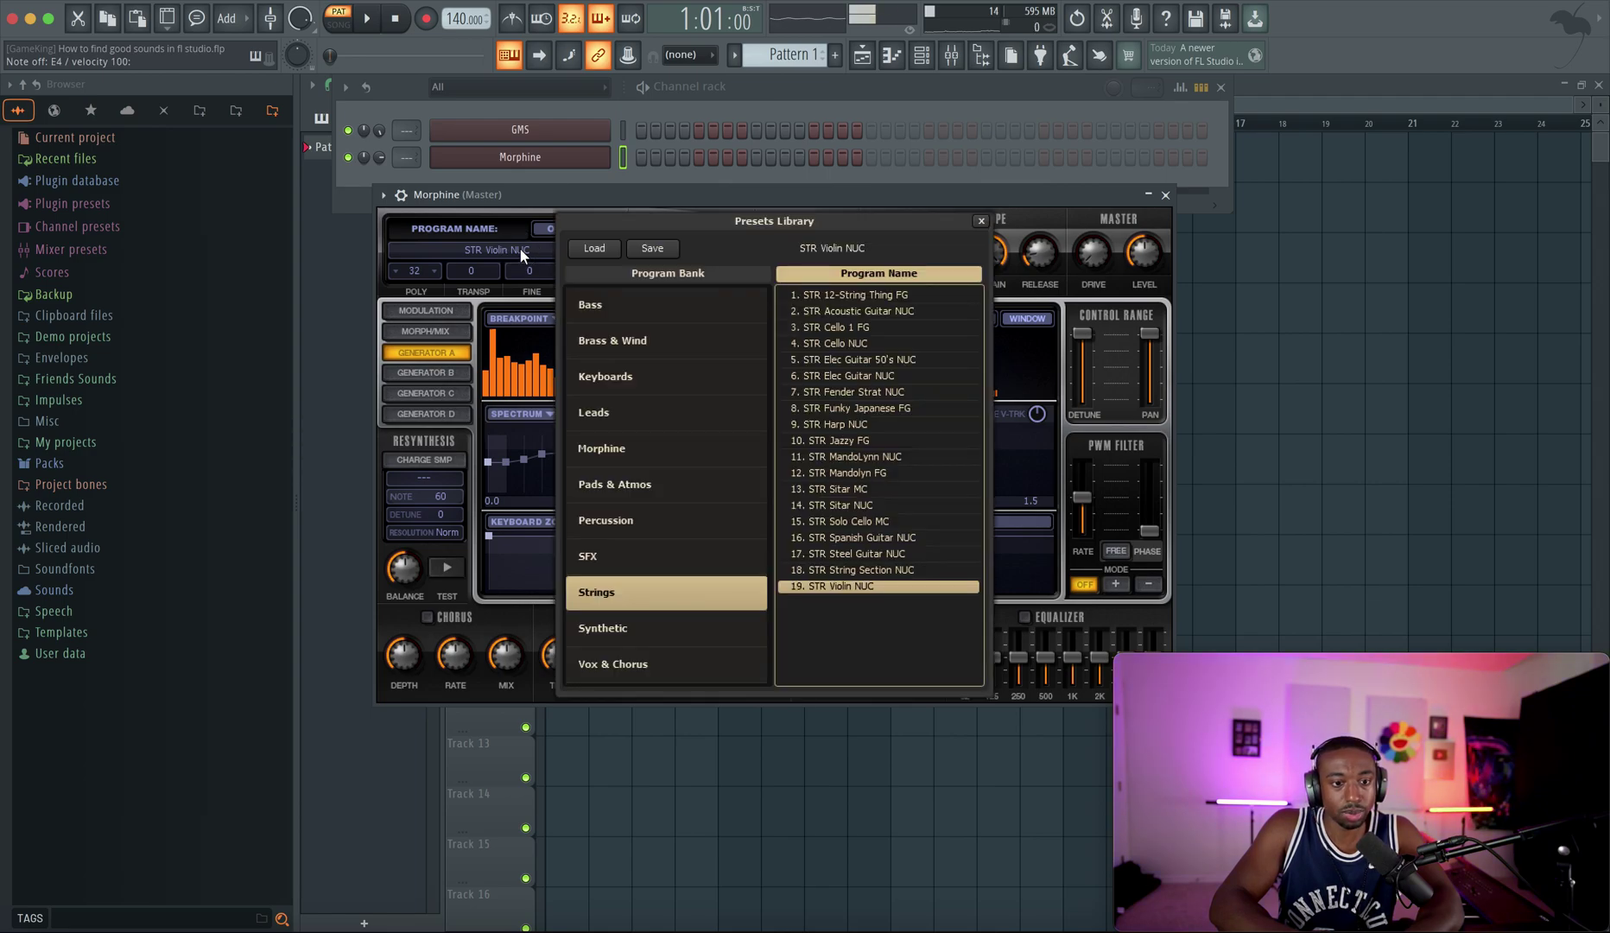
pyautogui.click(982, 222)
pyautogui.click(1163, 195)
# Add a Sawer synth channel and move its window up and left.
pyautogui.click(550, 198)
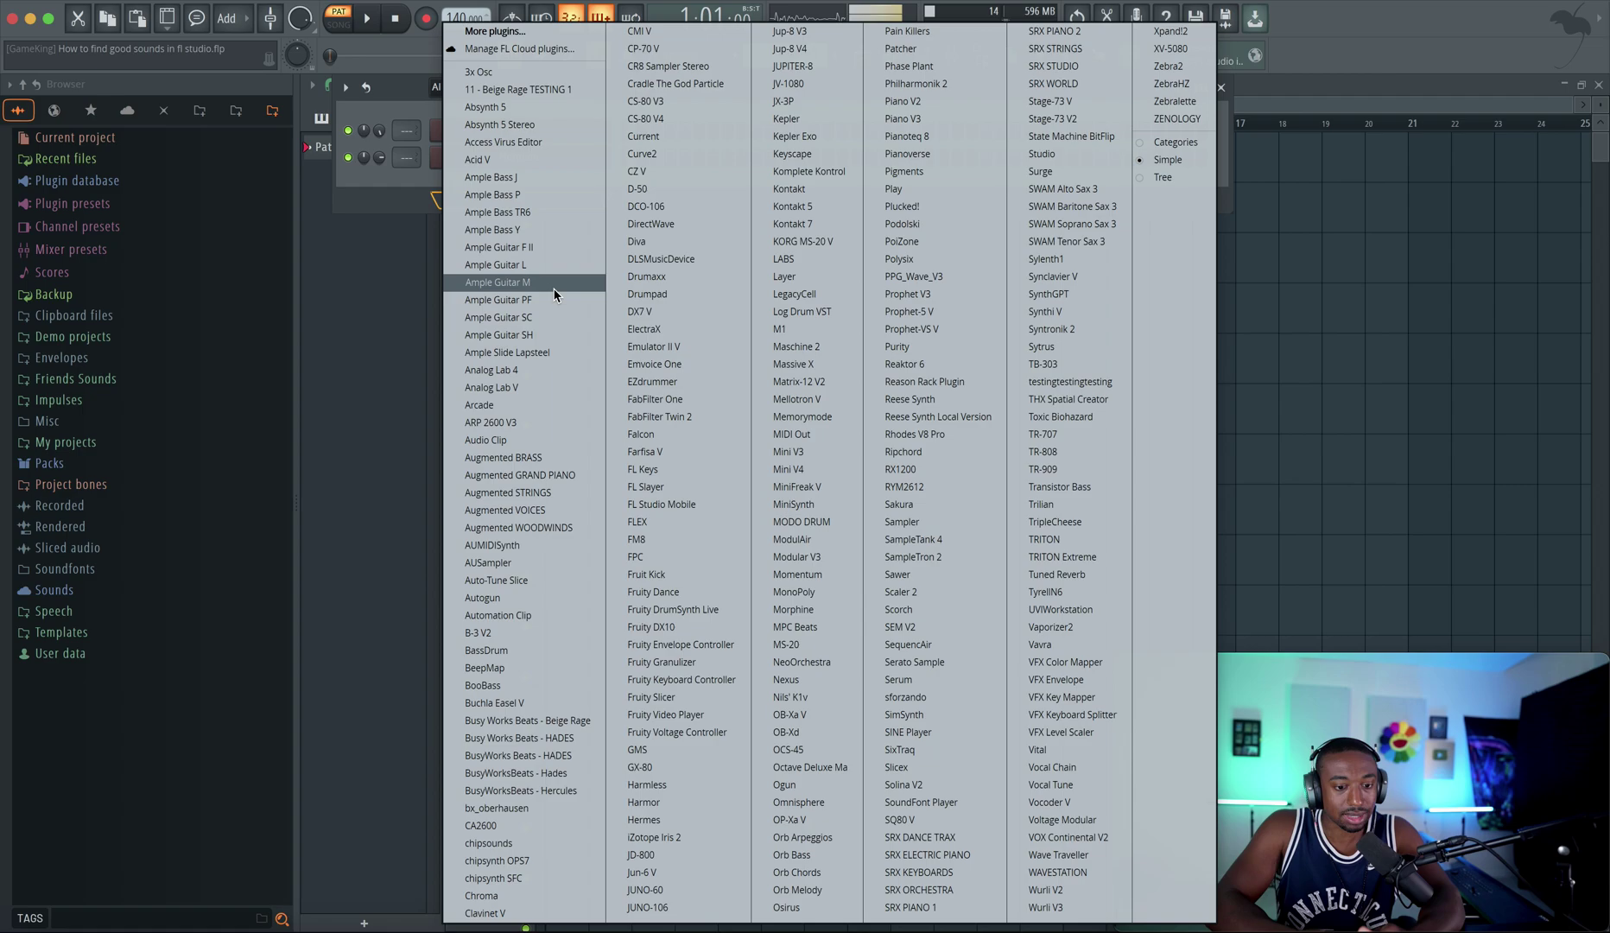
pyautogui.click(922, 573)
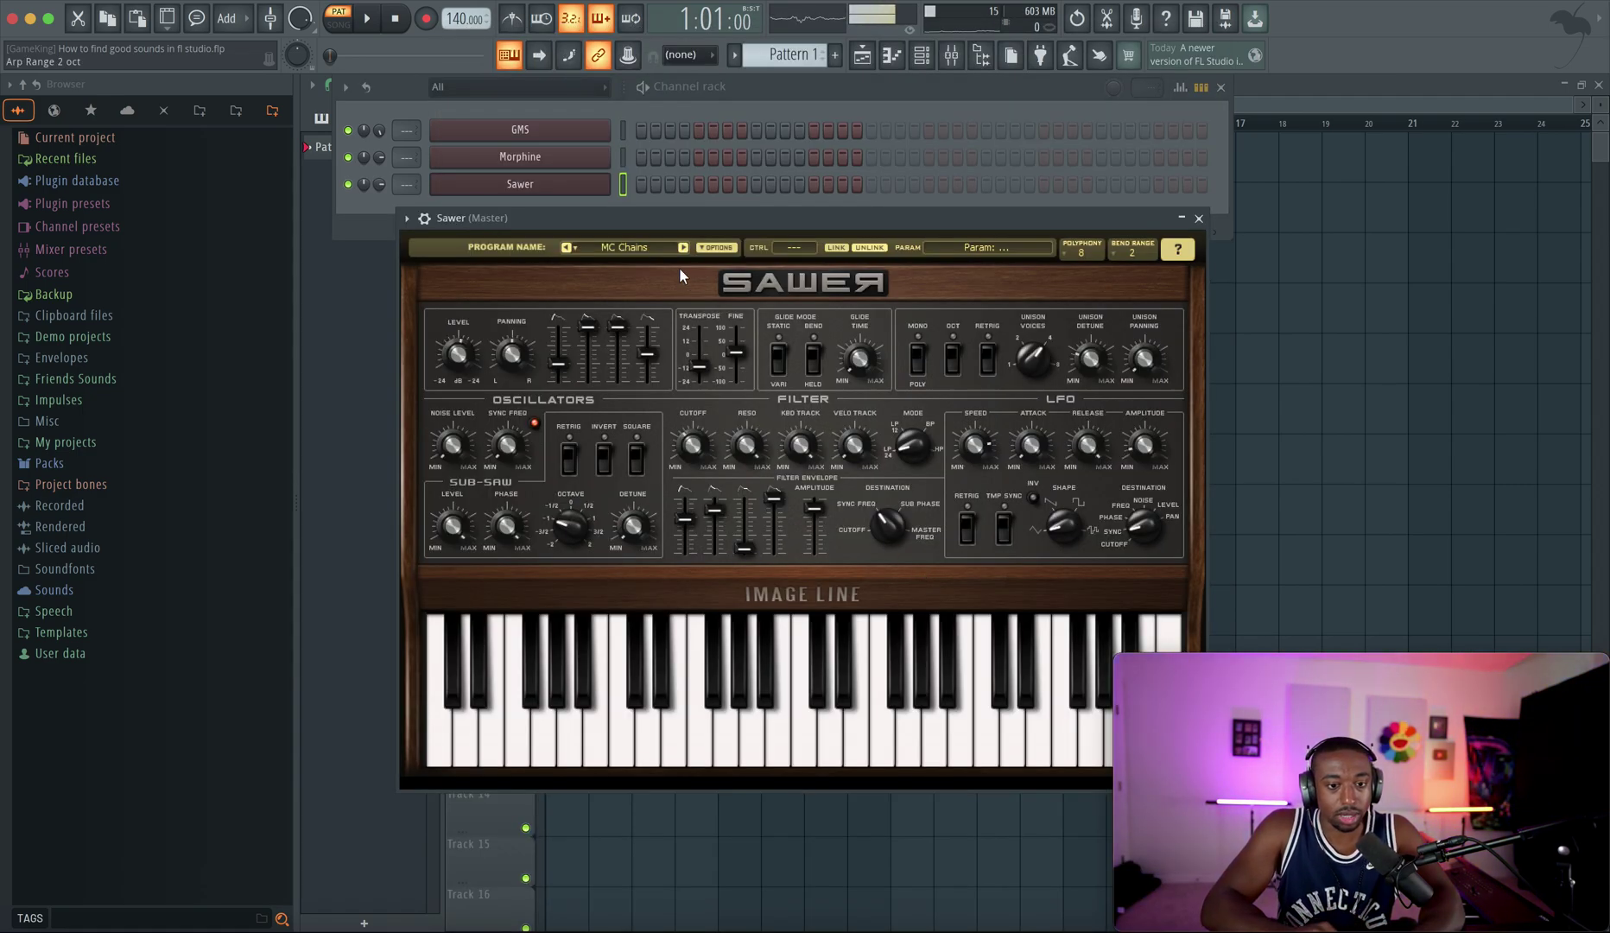
pyautogui.moveTo(676, 218); pyautogui.dragTo(612, 183)
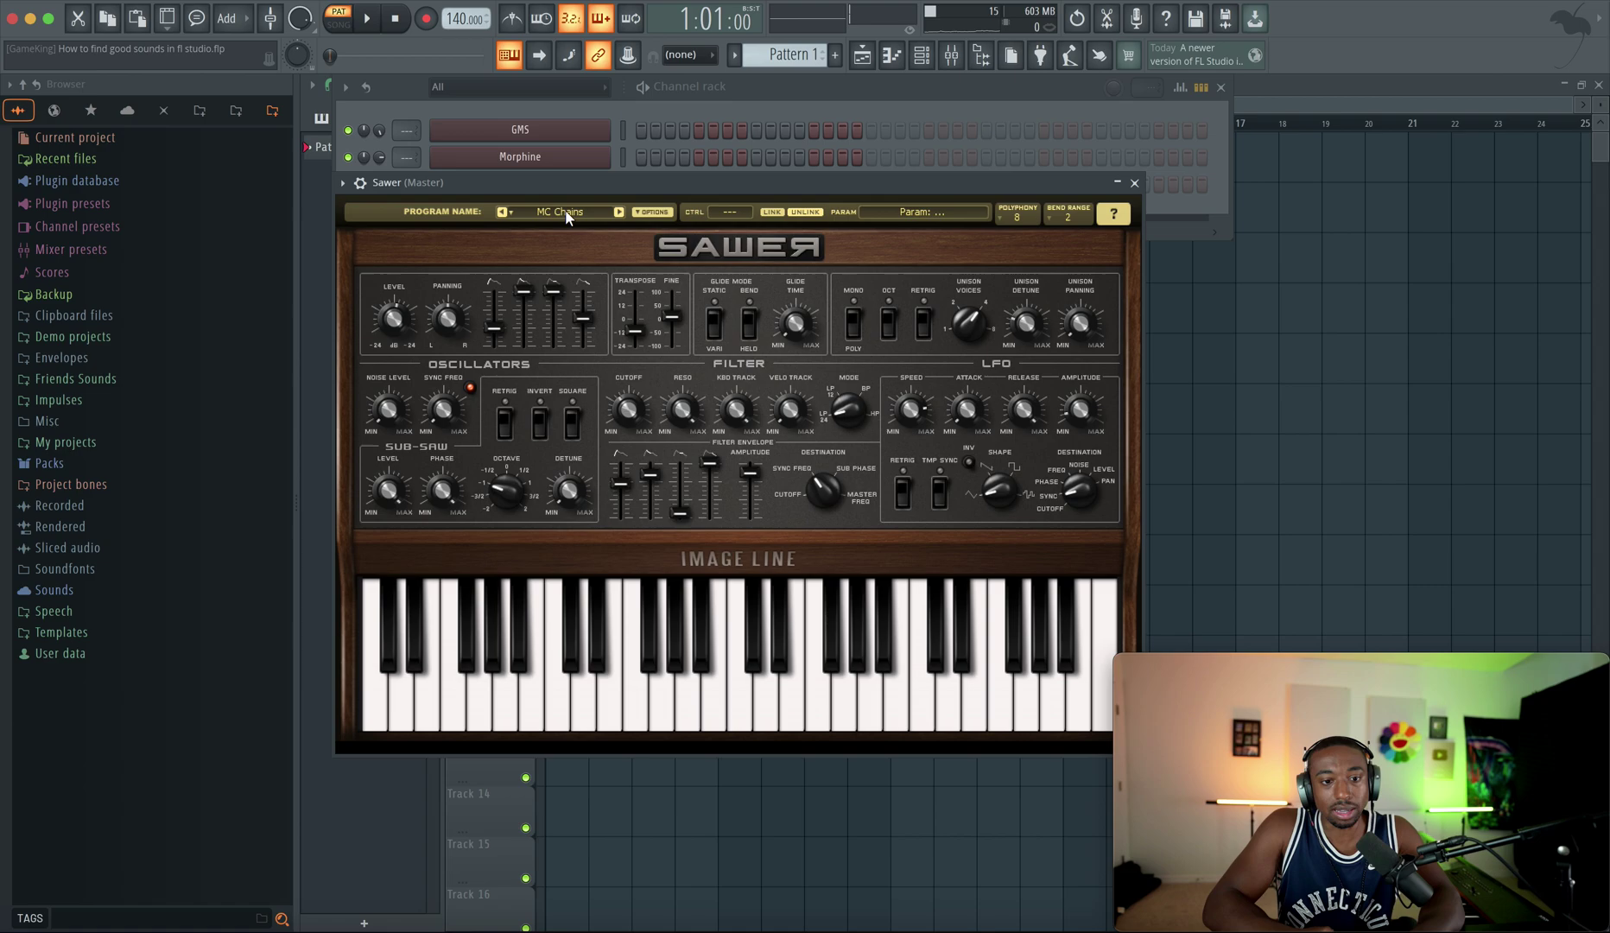
# Load Sawer's FG Analog Funk preset from the Leads bank and reopen its window.
pyautogui.click(566, 216)
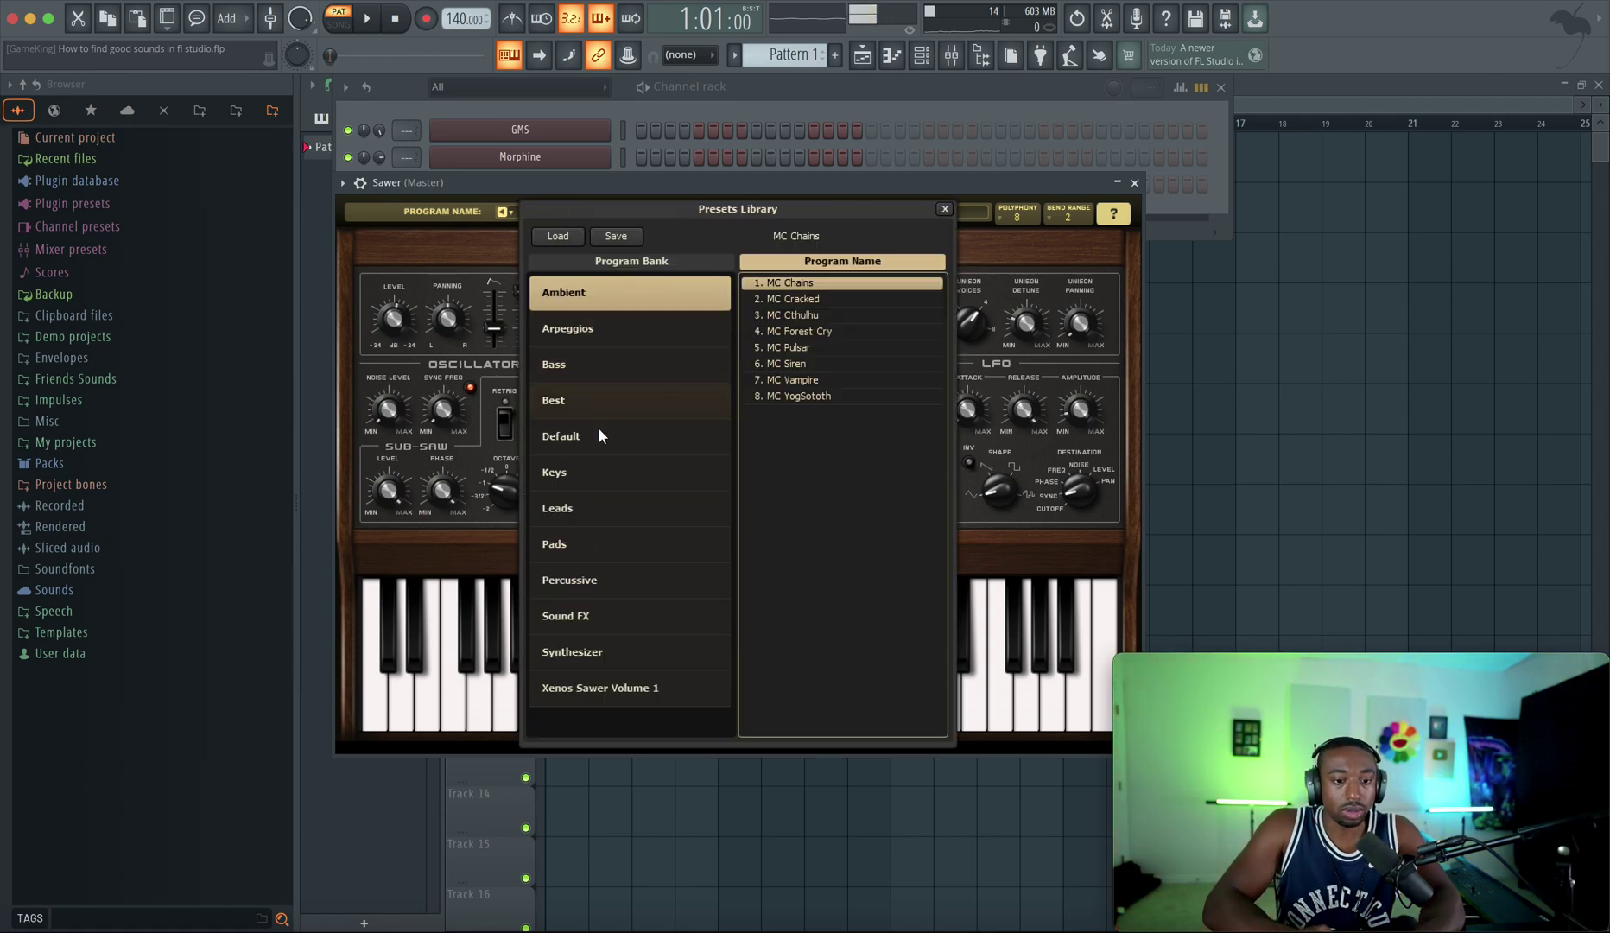
pyautogui.click(590, 508)
pyautogui.doubleClick(802, 285)
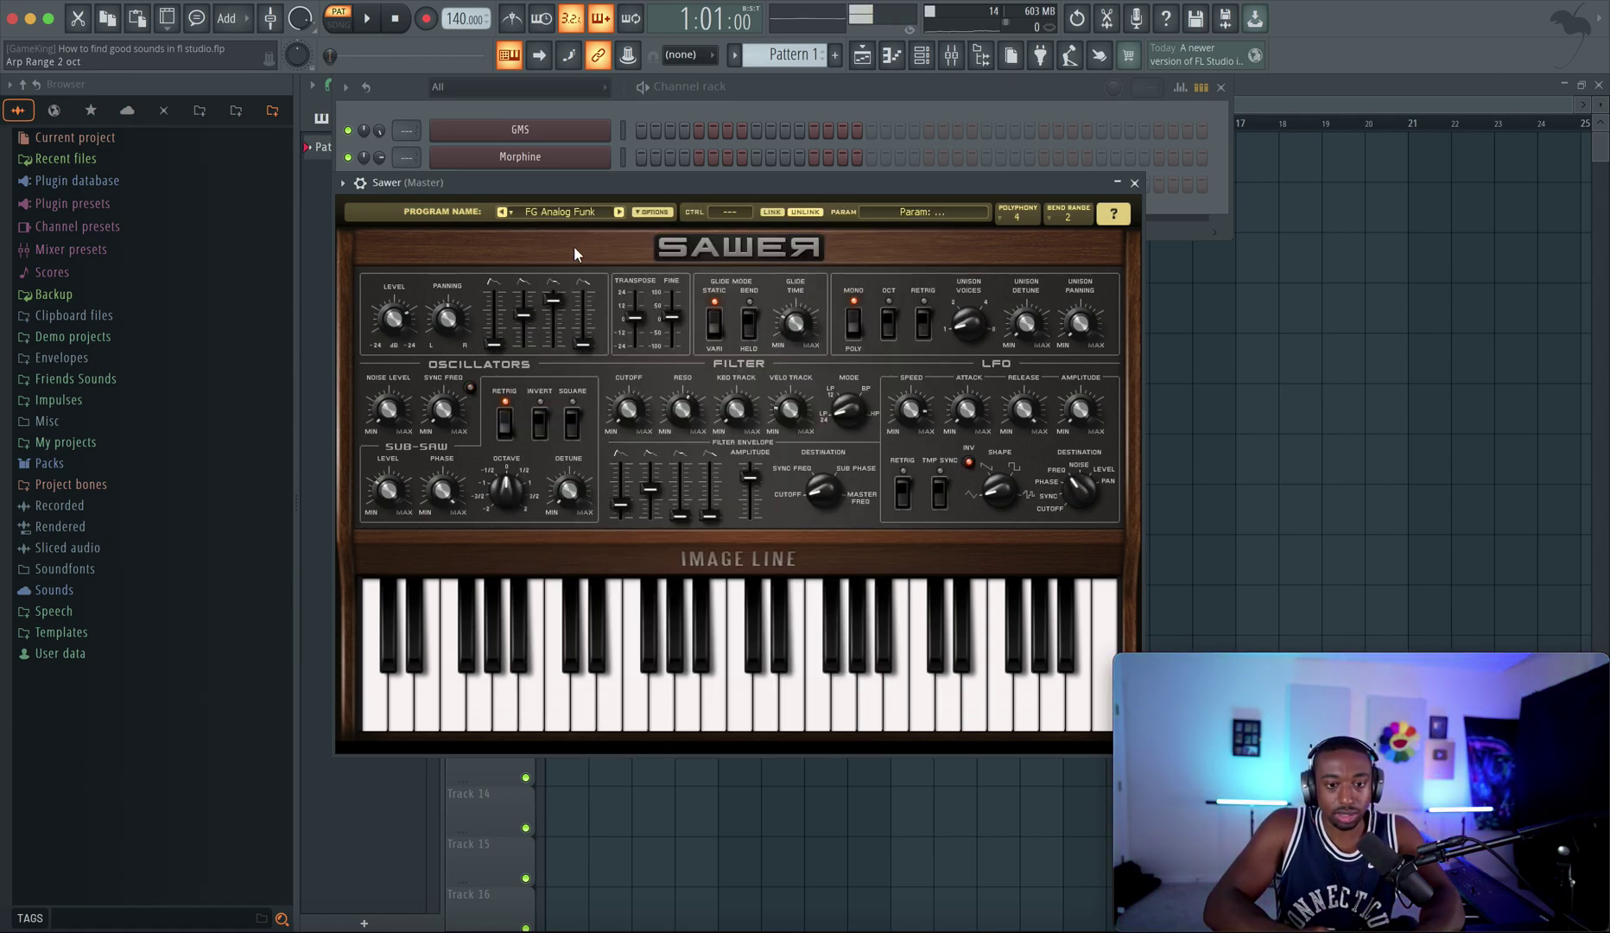
pyautogui.click(1135, 183)
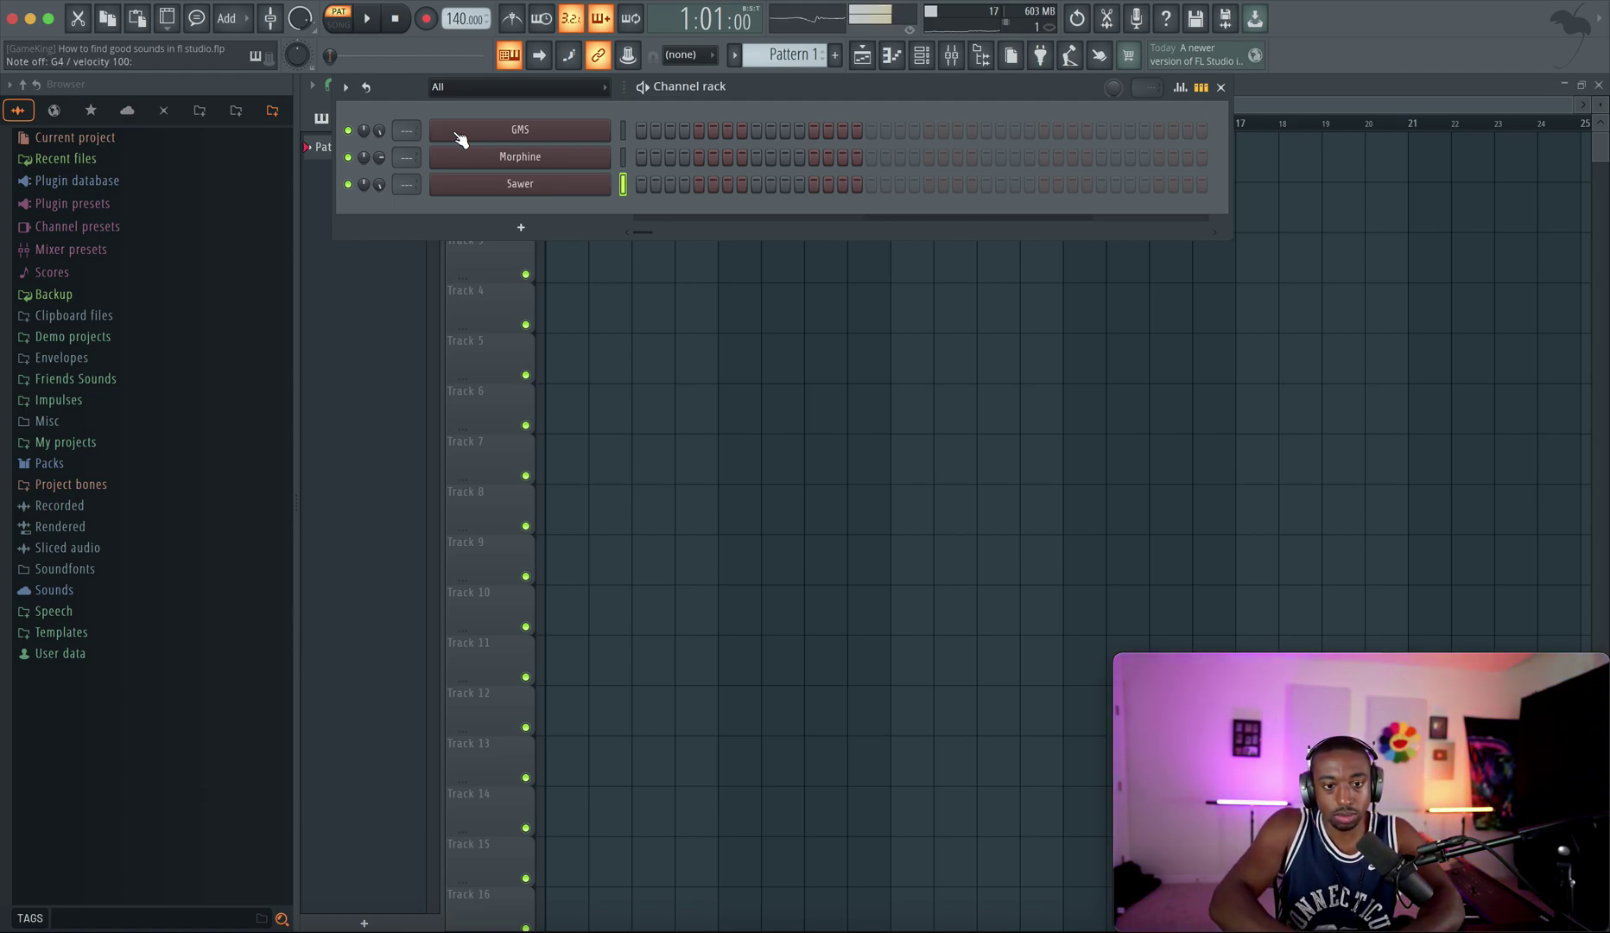
pyautogui.click(521, 183)
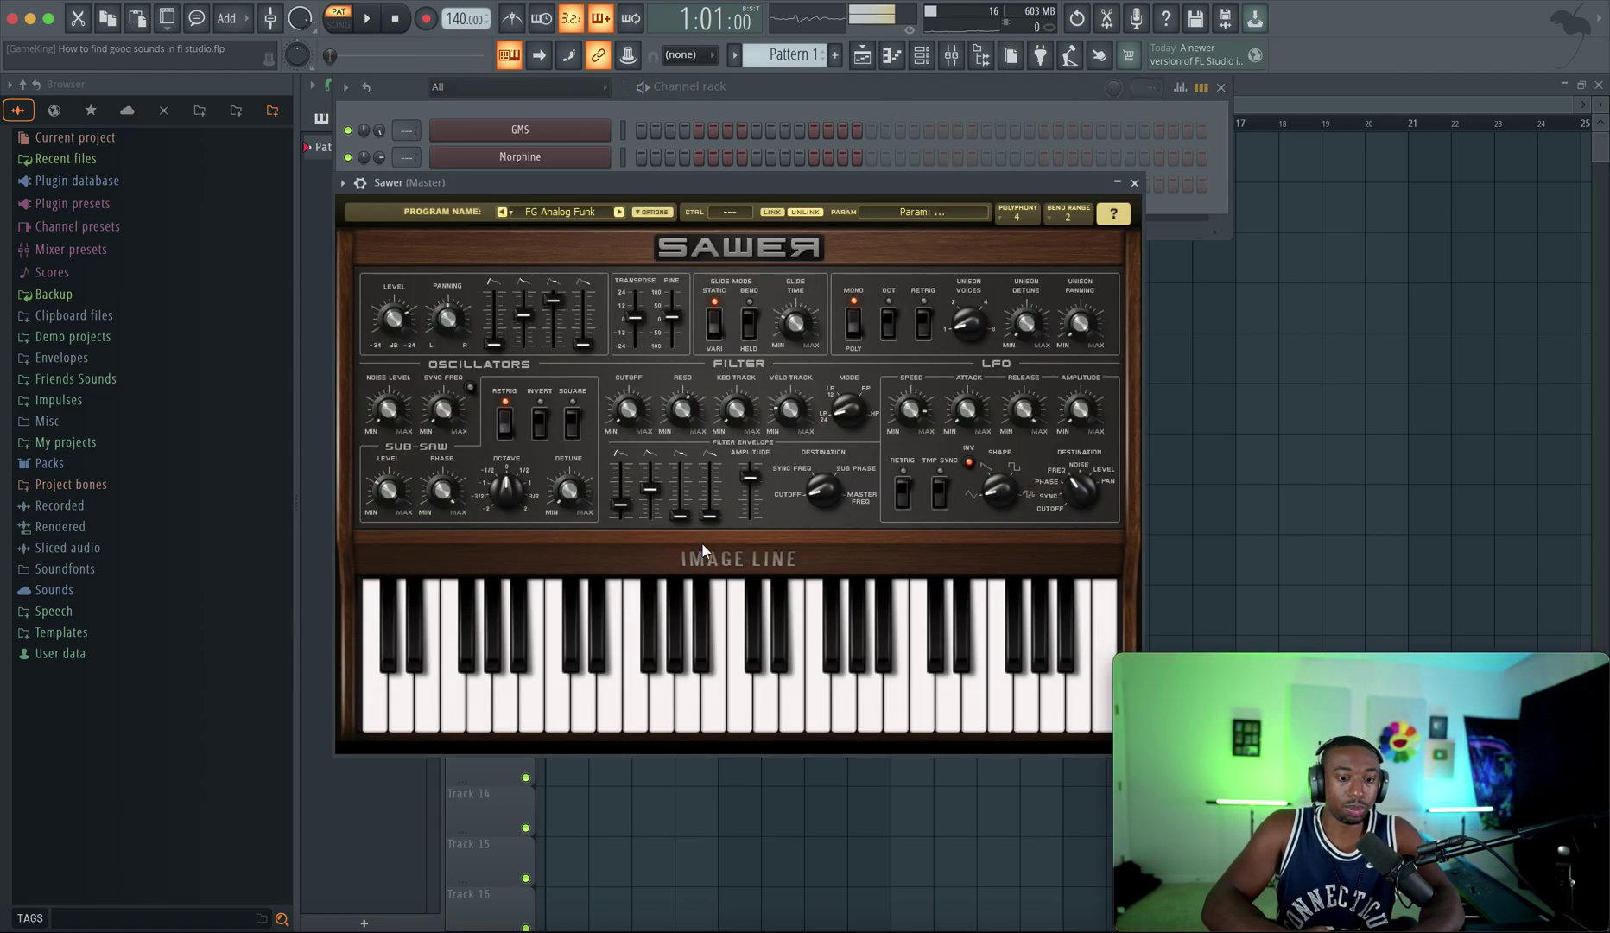
# Turn off Sawer's Delay effect on the effects panel, then return to the keyboard view.
pyautogui.click(731, 559)
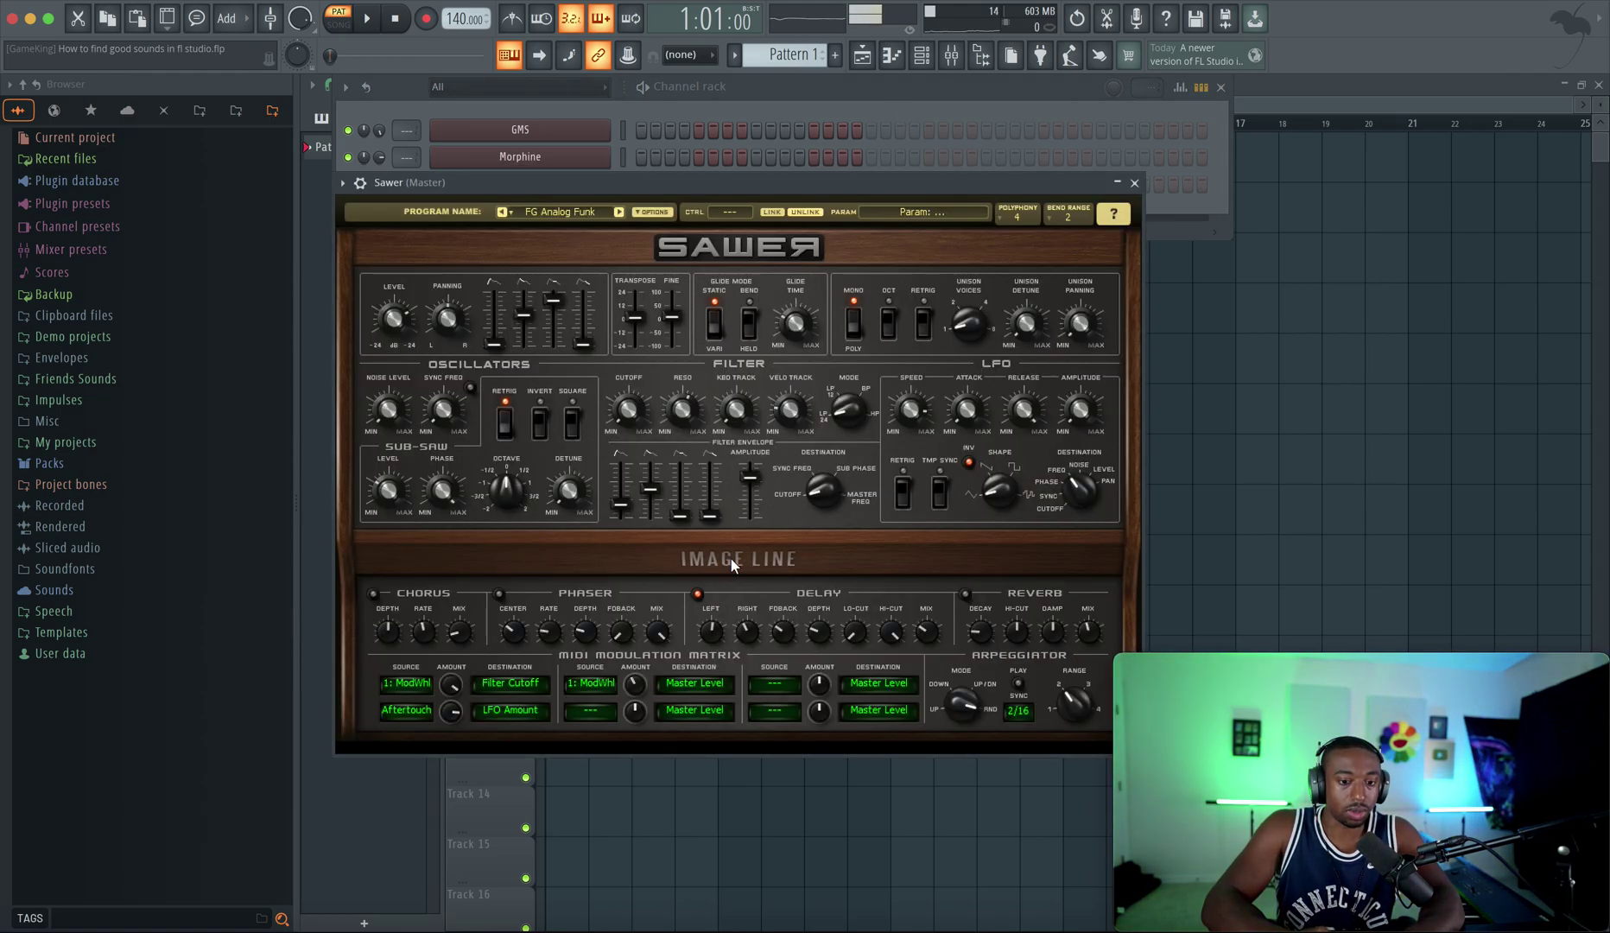
pyautogui.click(698, 594)
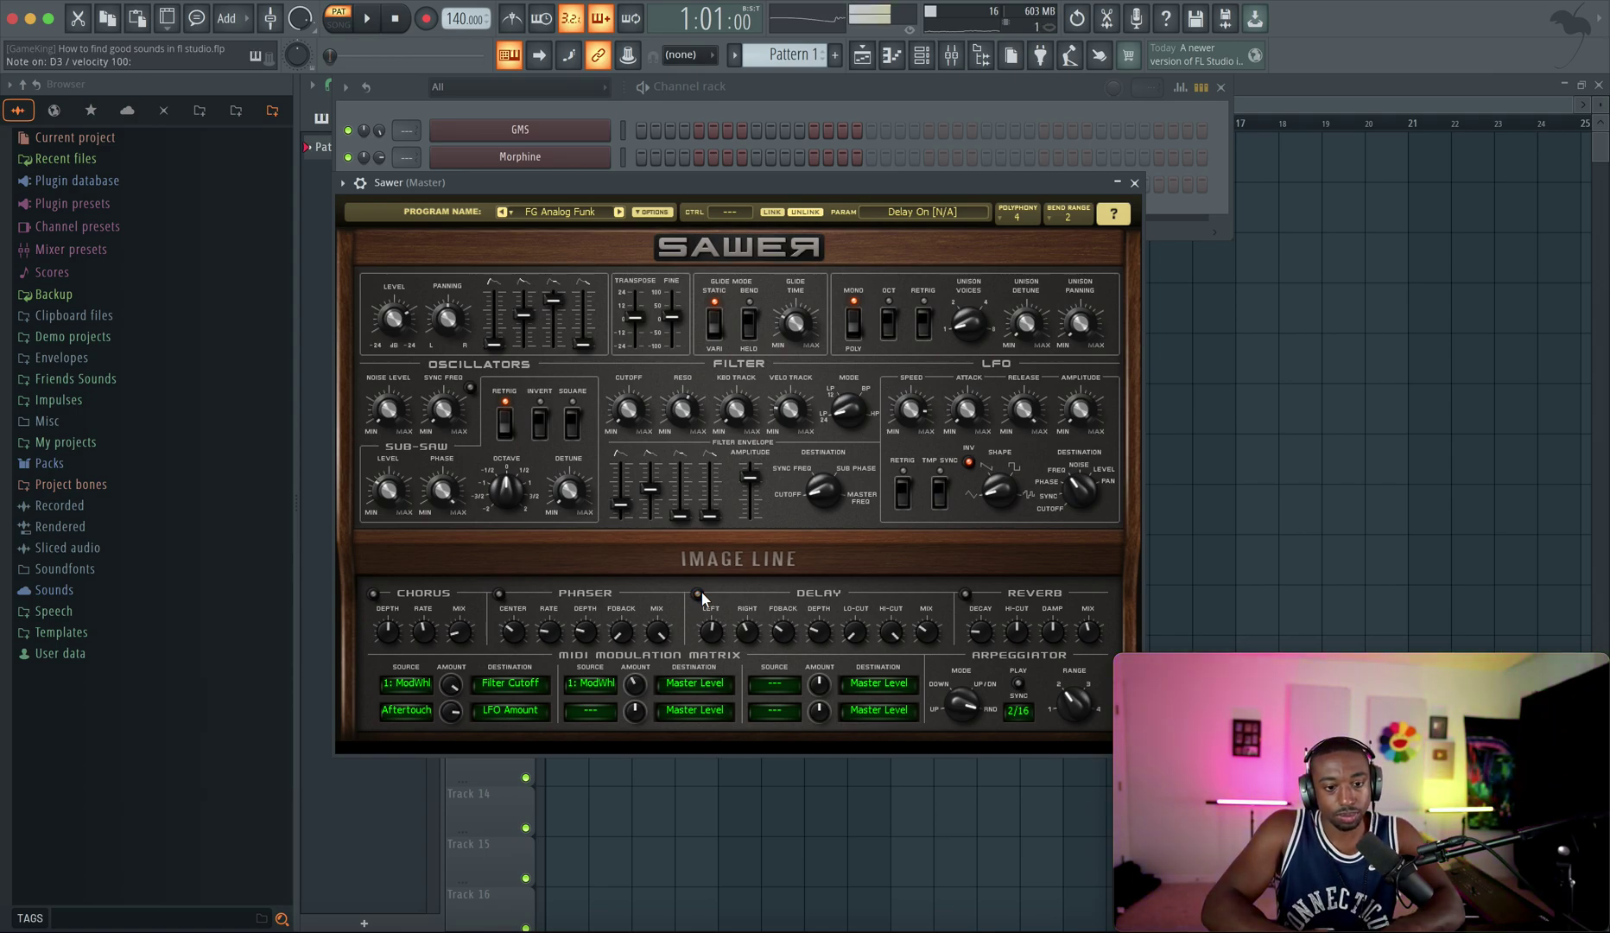
pyautogui.click(758, 559)
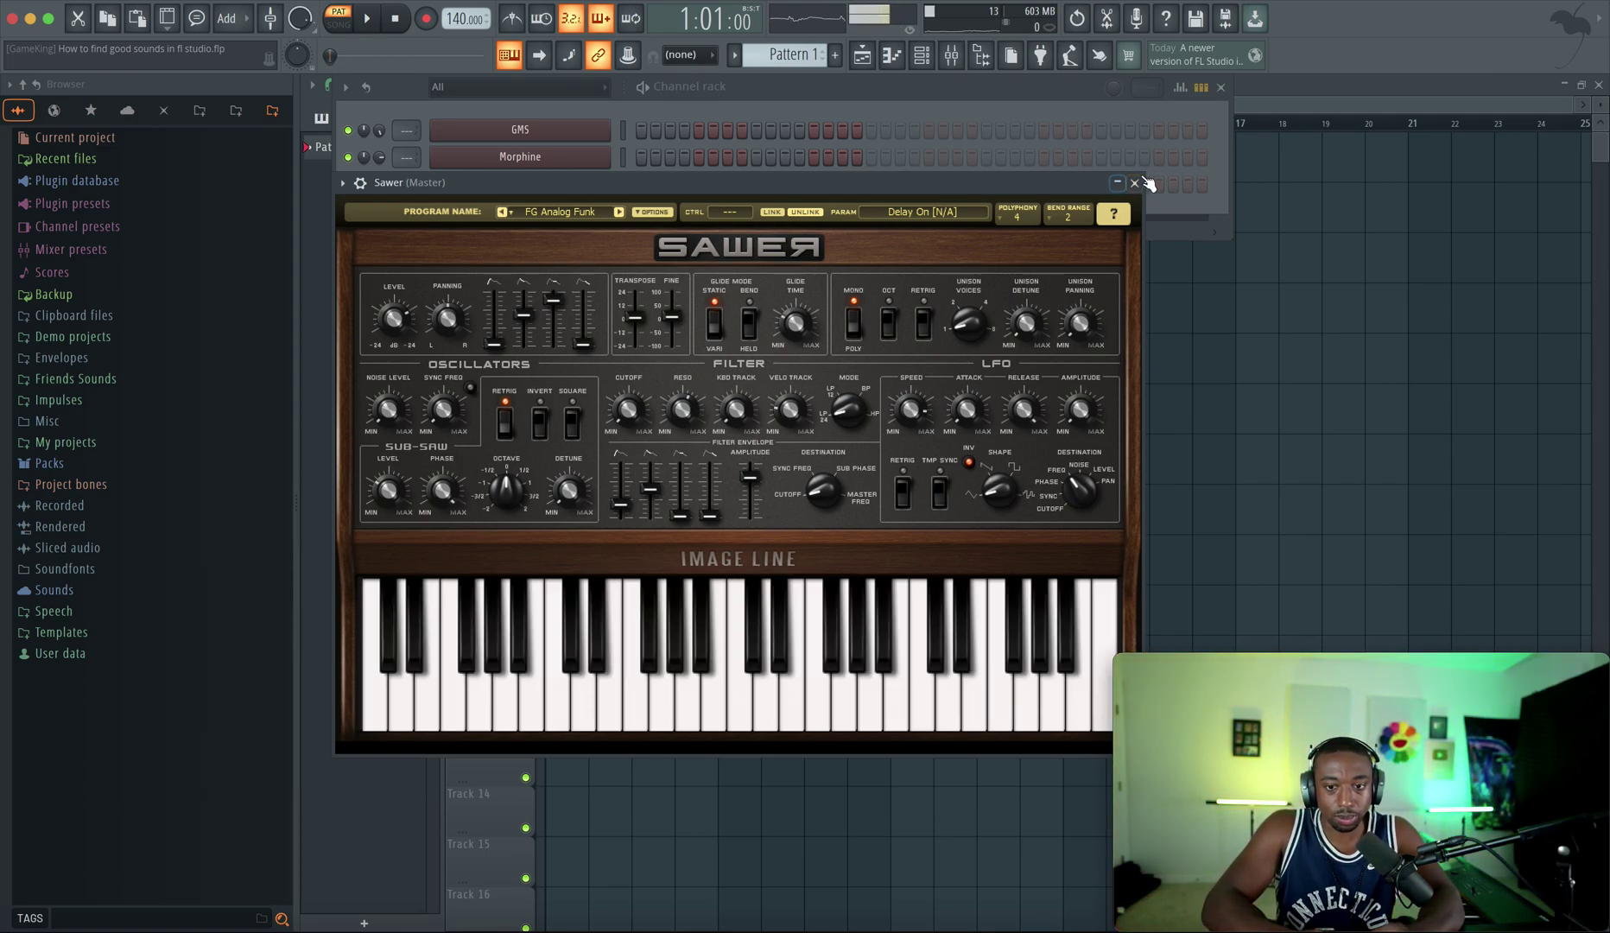
# Close Sawer and add a Toxic Biohazard channel to the rack.
pyautogui.click(1134, 183)
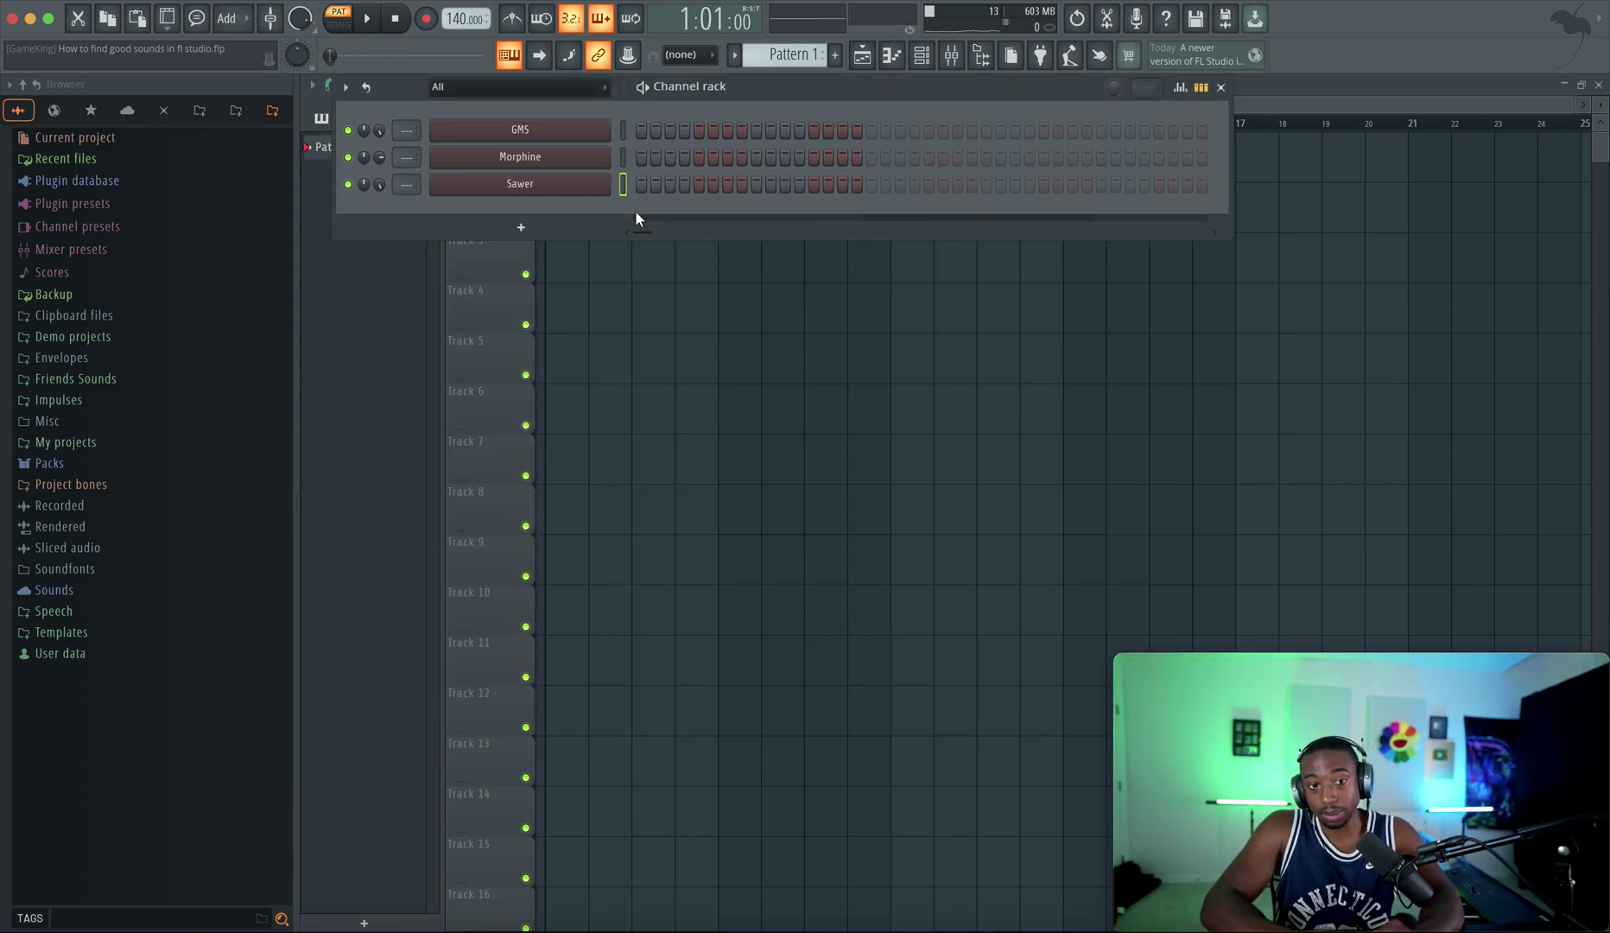
pyautogui.click(556, 228)
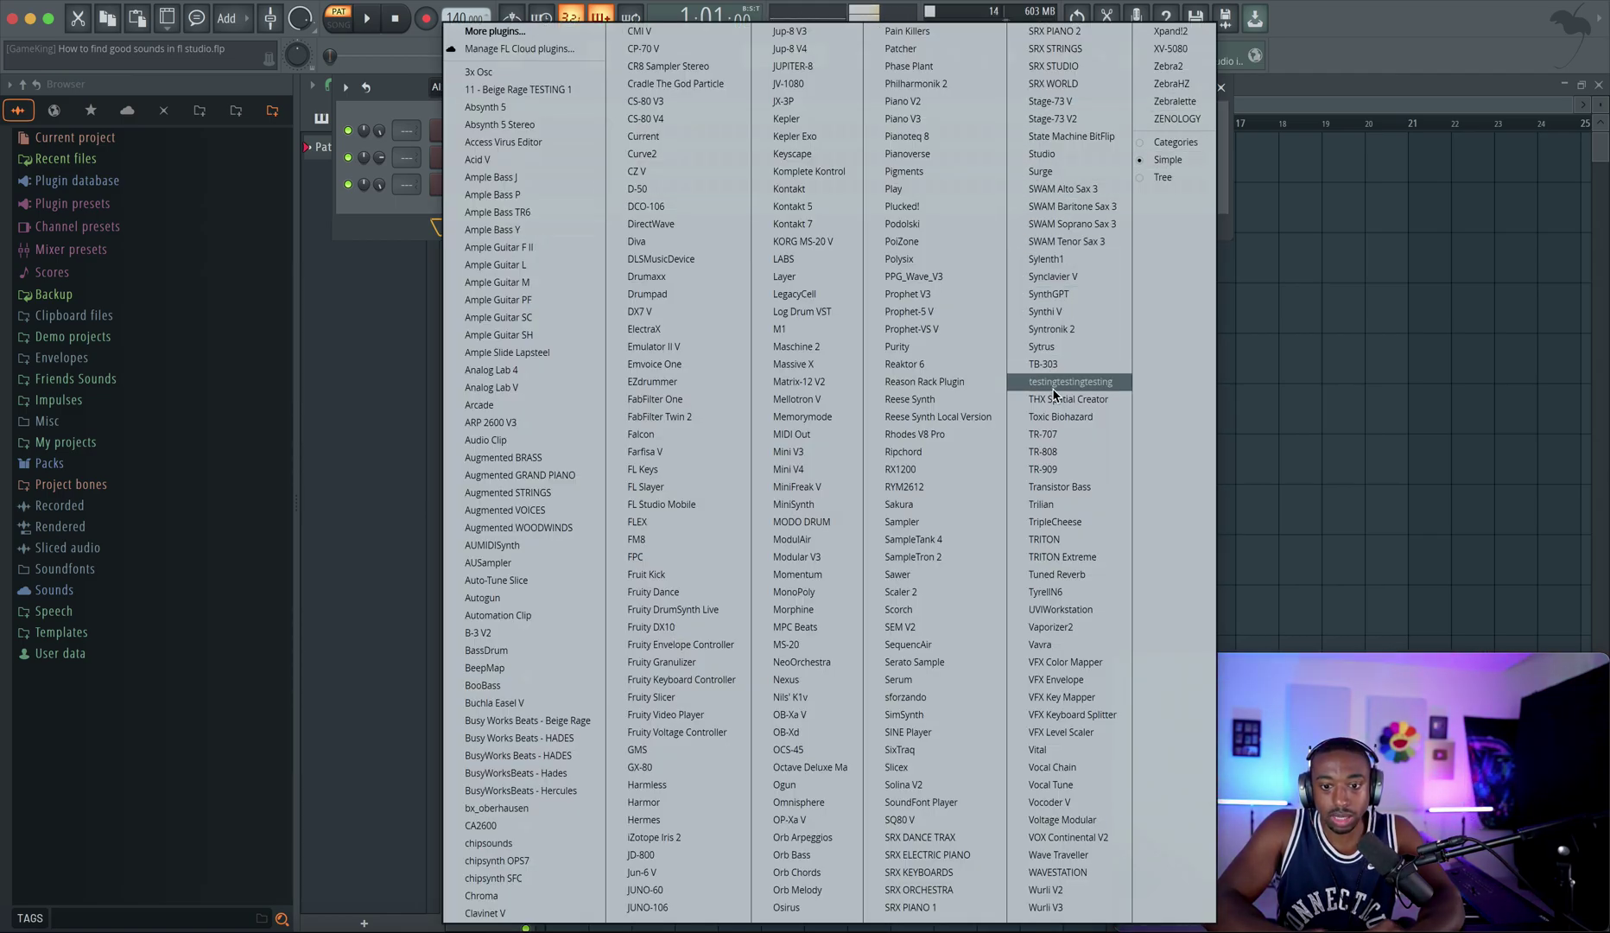
pyautogui.click(1060, 416)
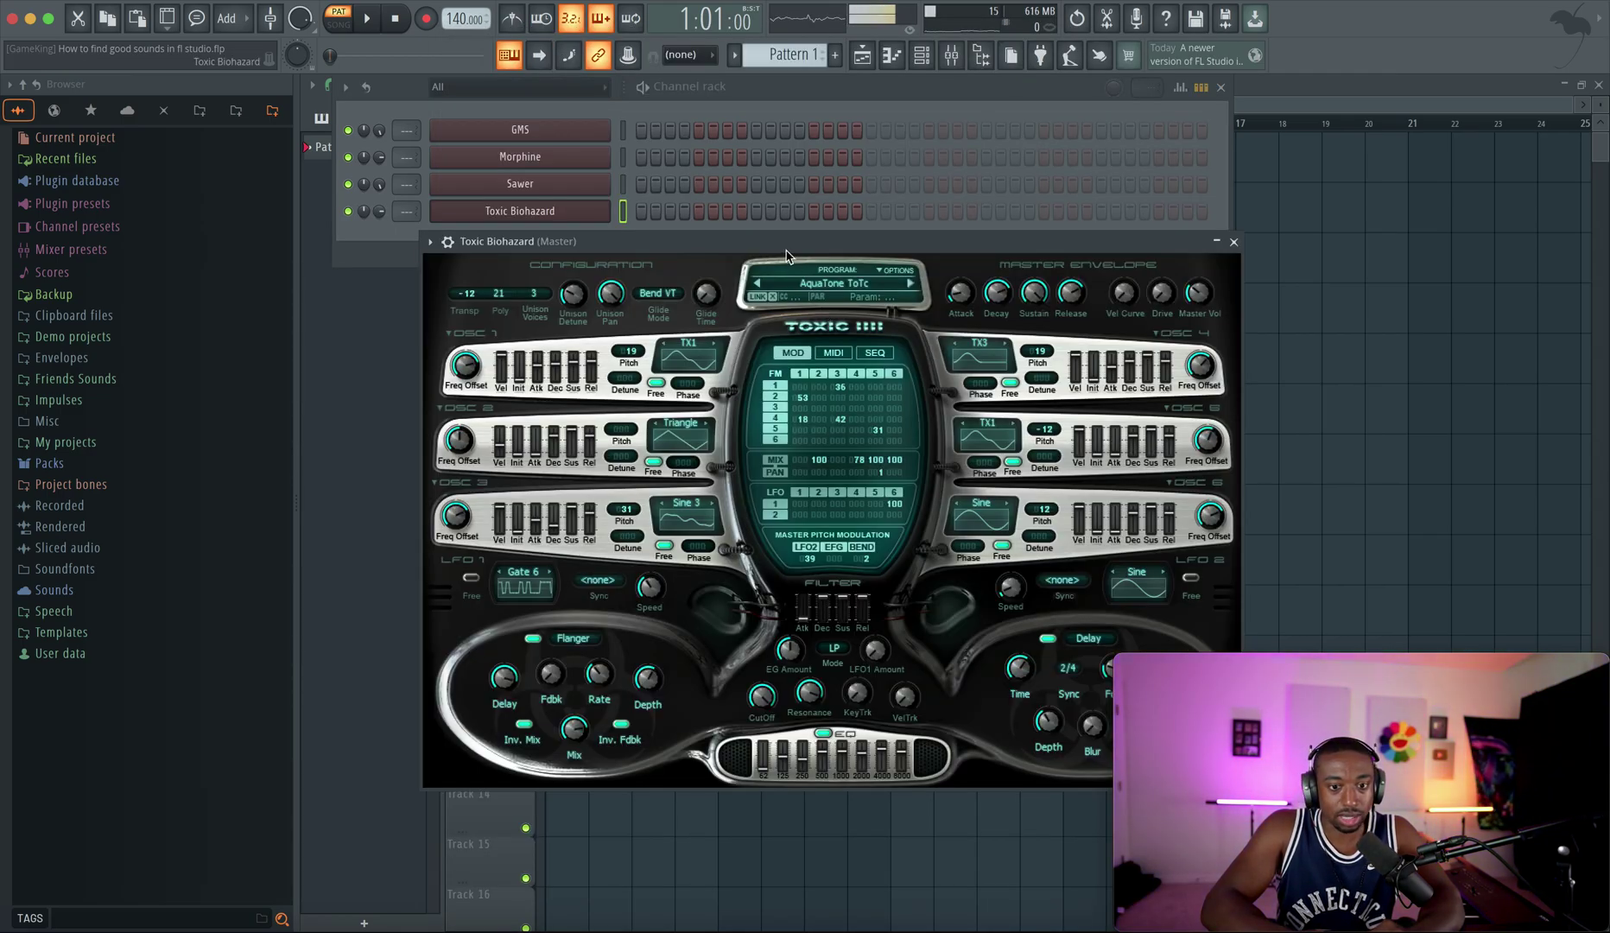
pyautogui.moveTo(786, 250); pyautogui.dragTo(713, 229)
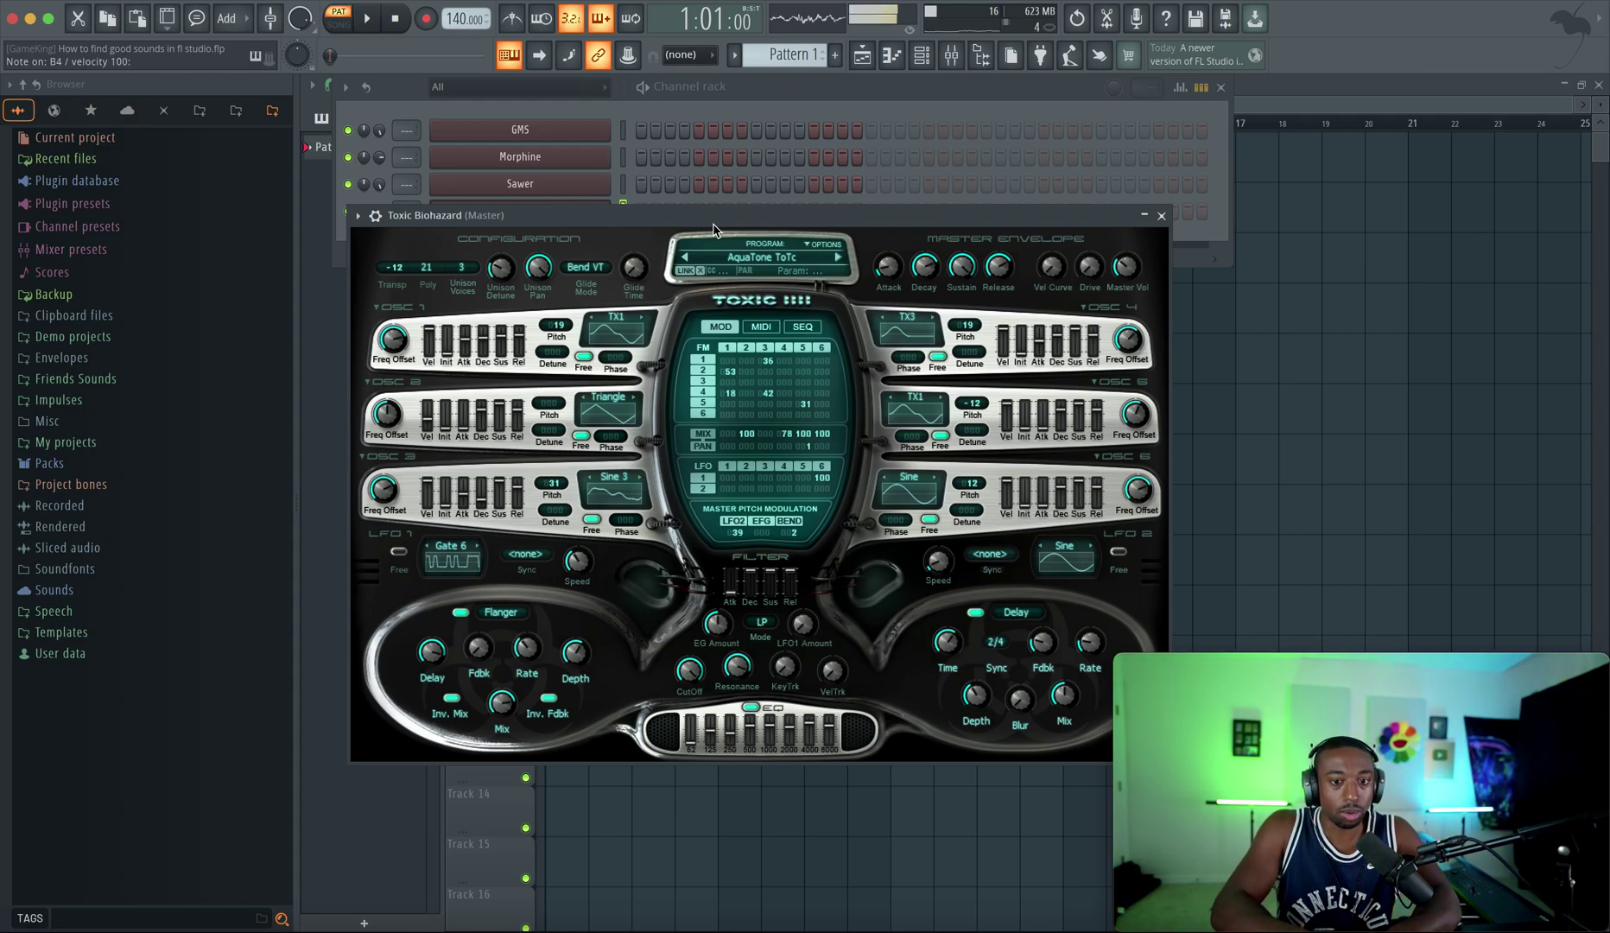
# Load the Keyboards preset 12 Bit Sine ToTc, then step through to Breather ToTc.
pyautogui.click(738, 257)
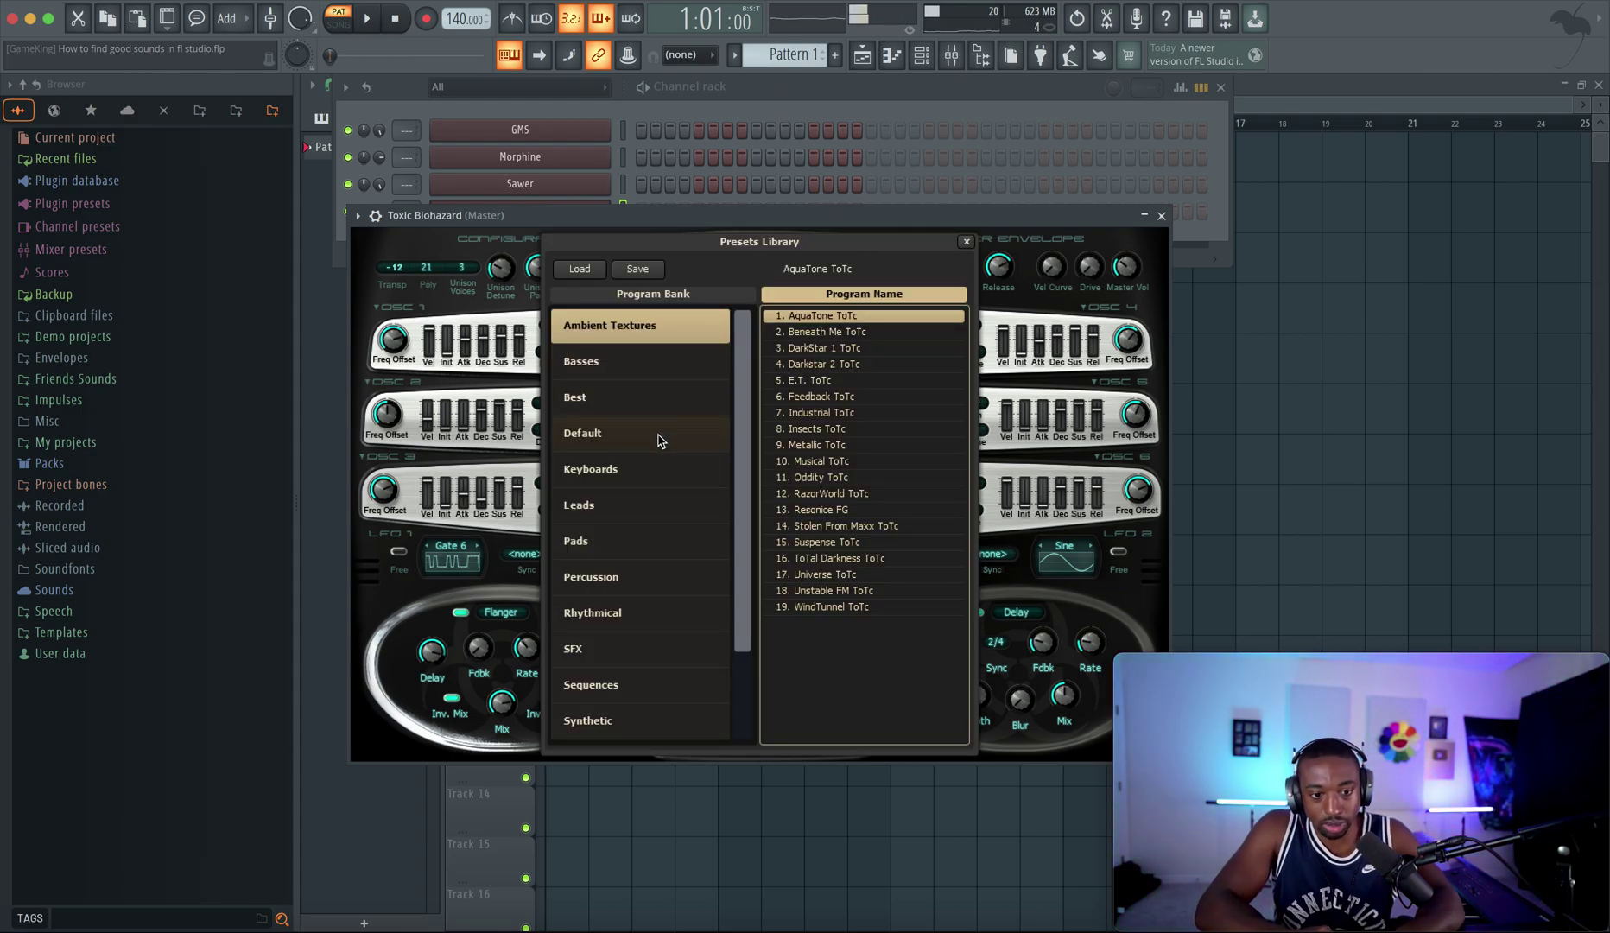
pyautogui.click(605, 469)
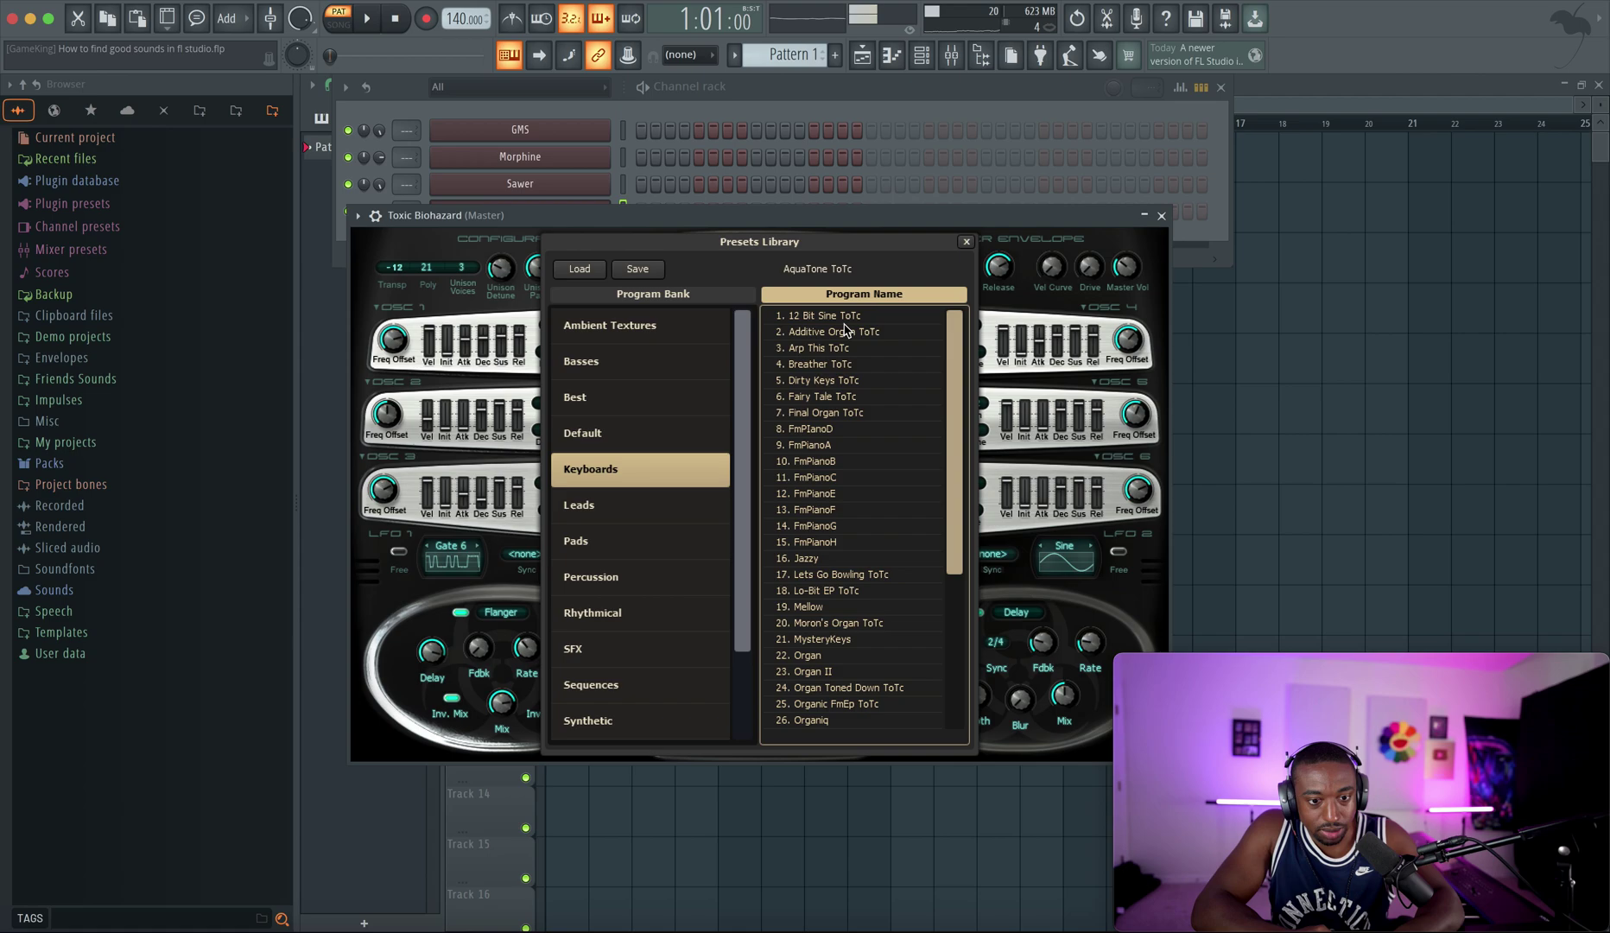
pyautogui.doubleClick(821, 317)
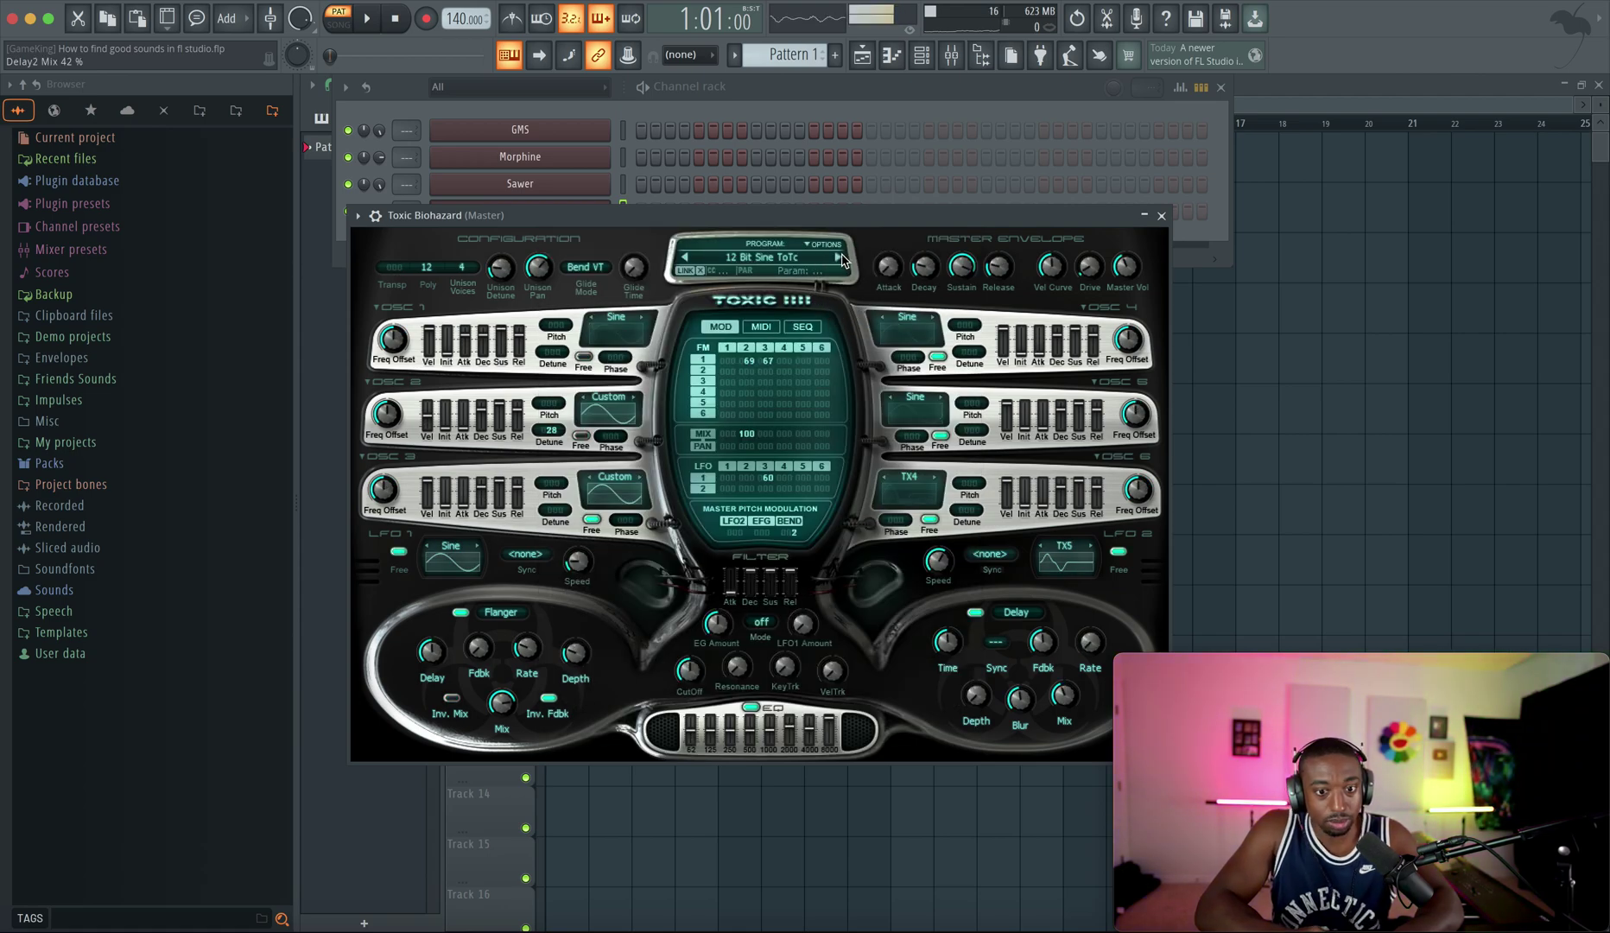
pyautogui.click(842, 258)
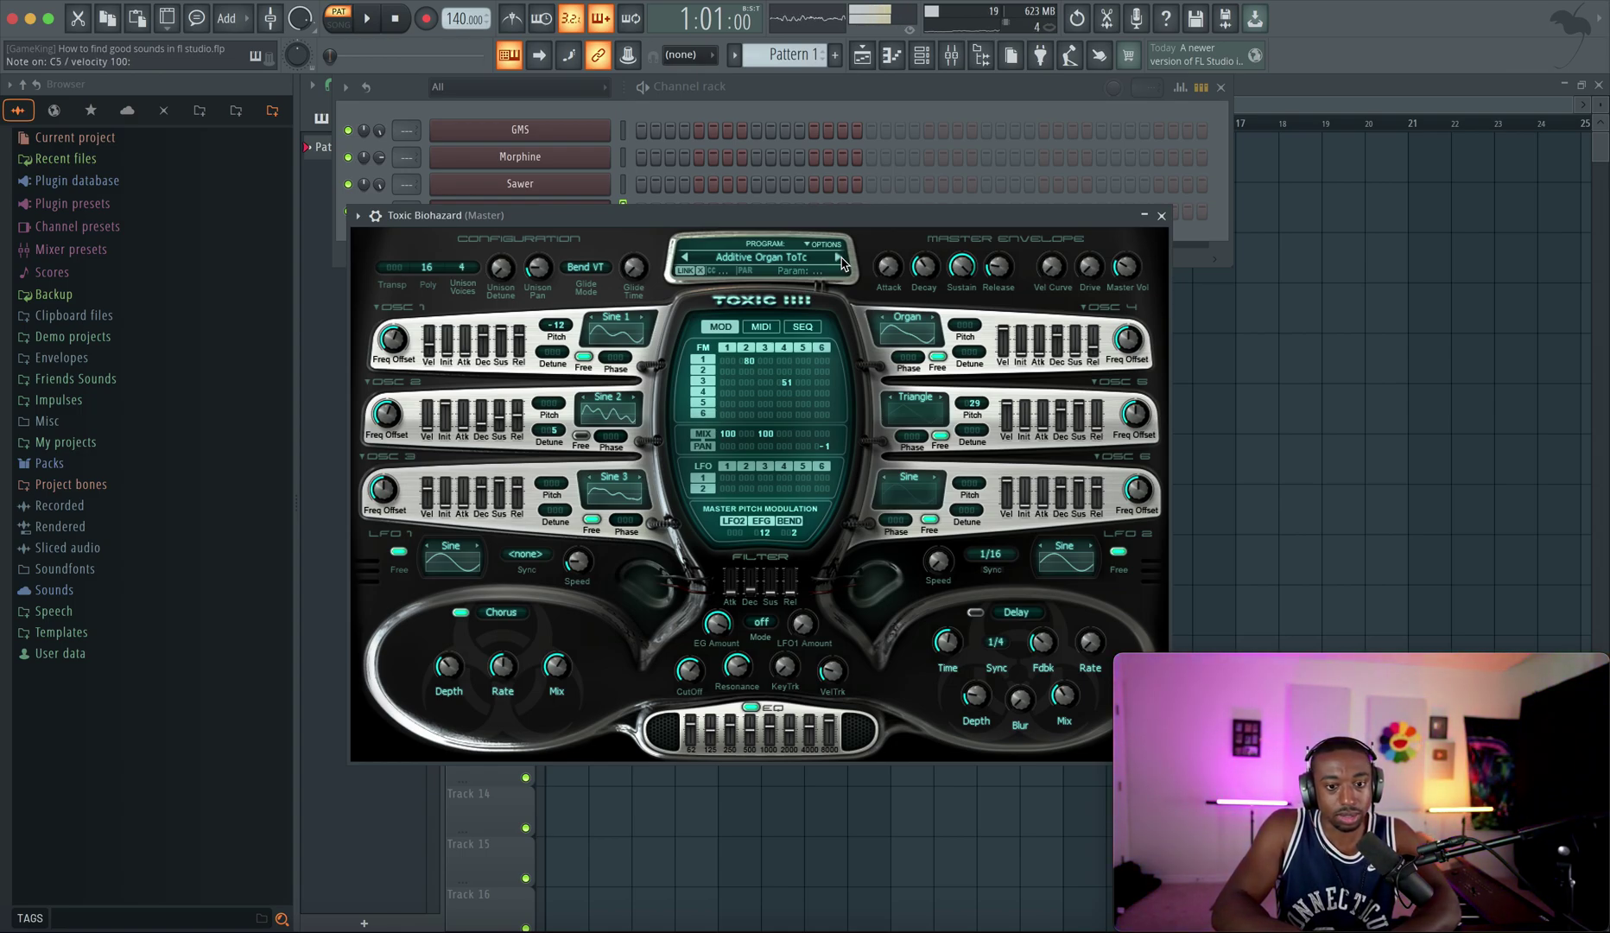
pyautogui.click(837, 257)
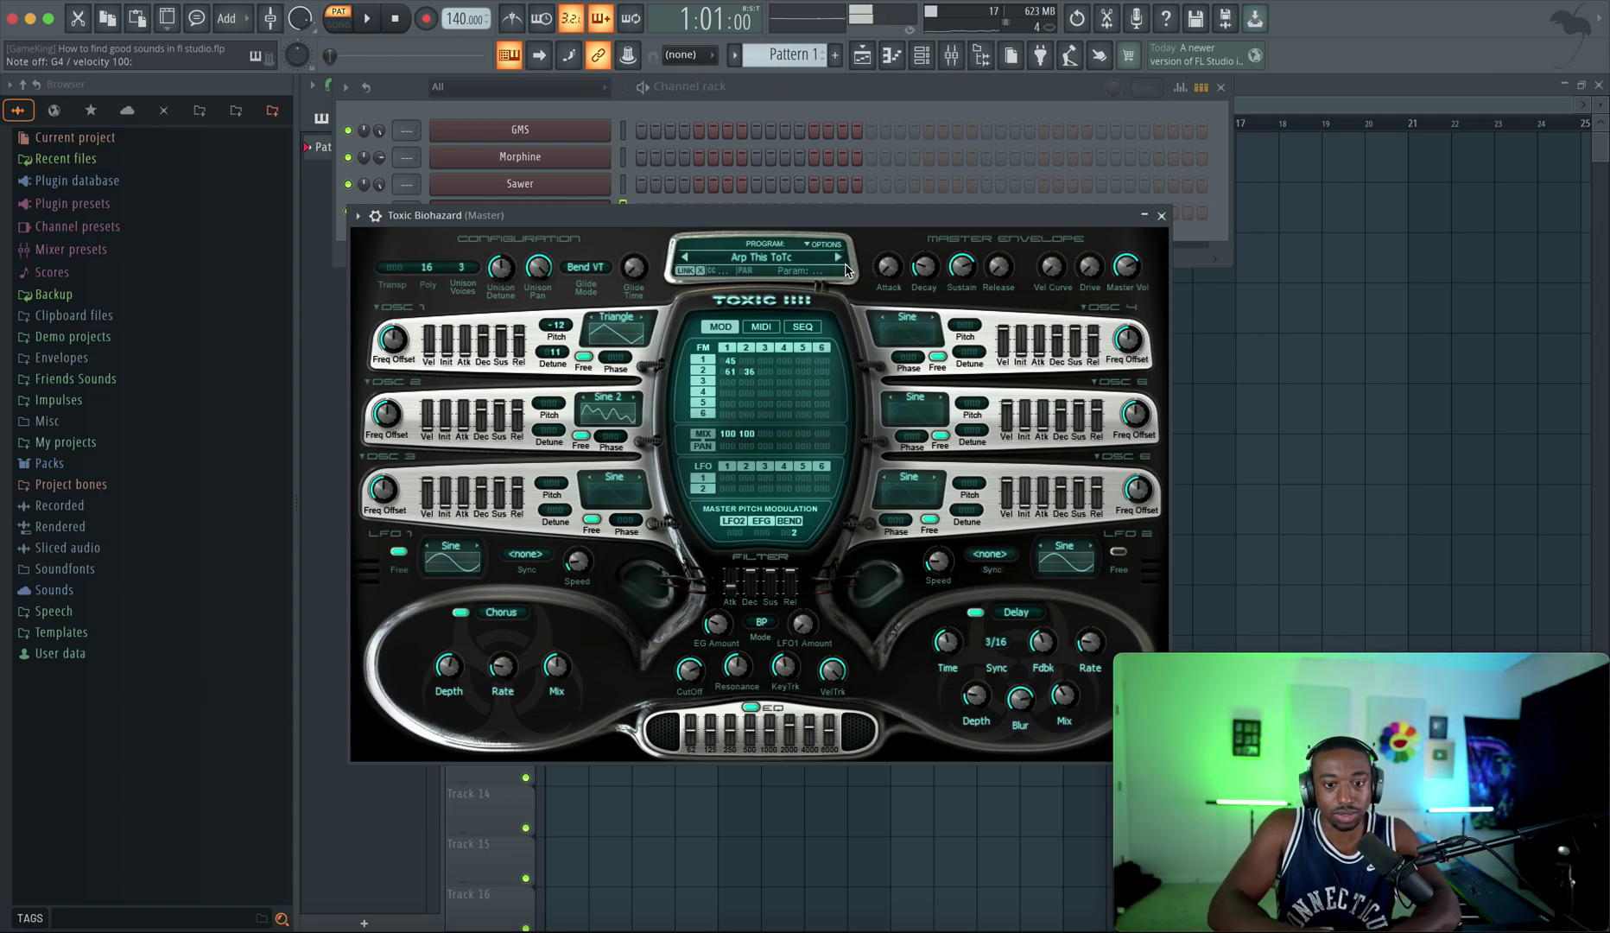
pyautogui.click(838, 258)
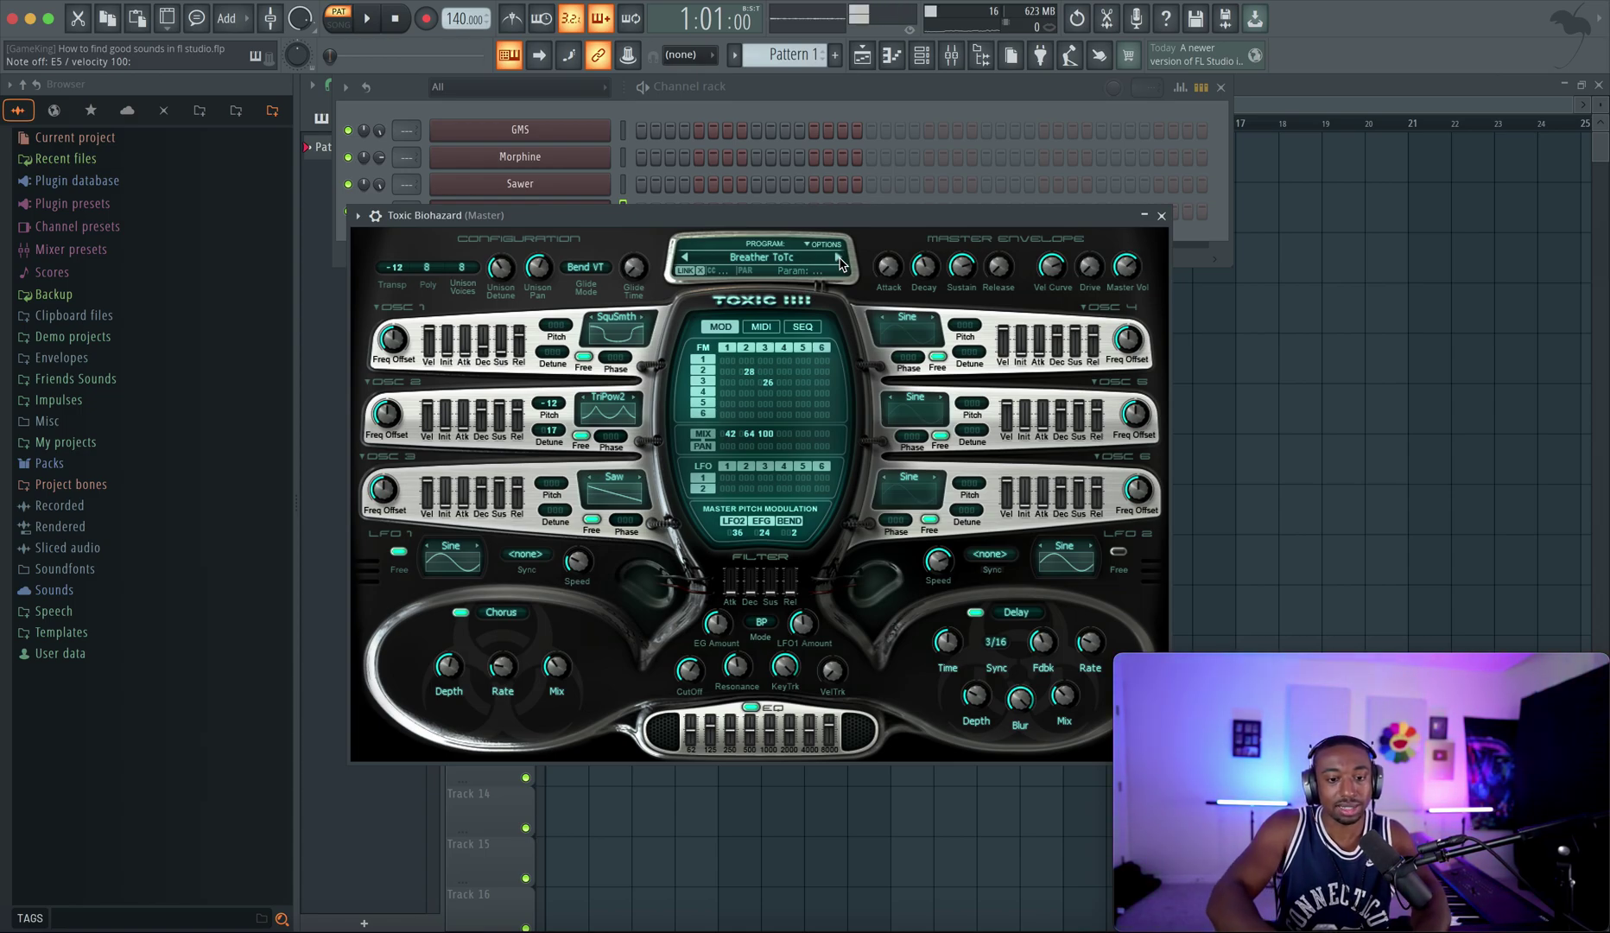
# Close Toxic Biohazard, add a PoiZone channel and play a test note.
pyautogui.click(1161, 215)
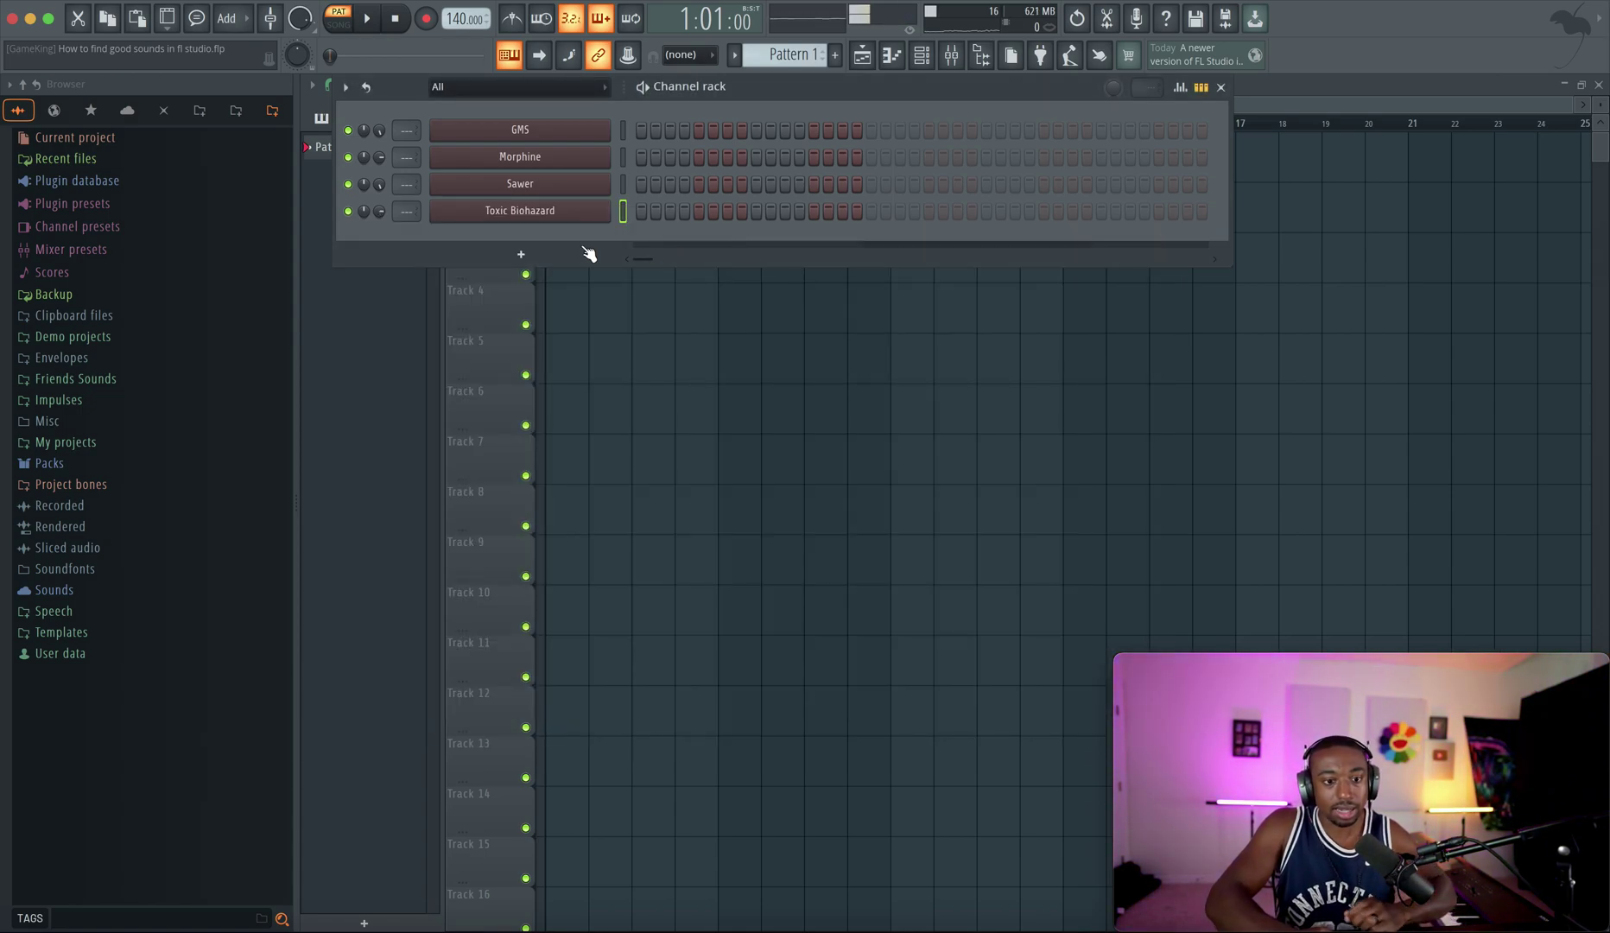
pyautogui.click(556, 251)
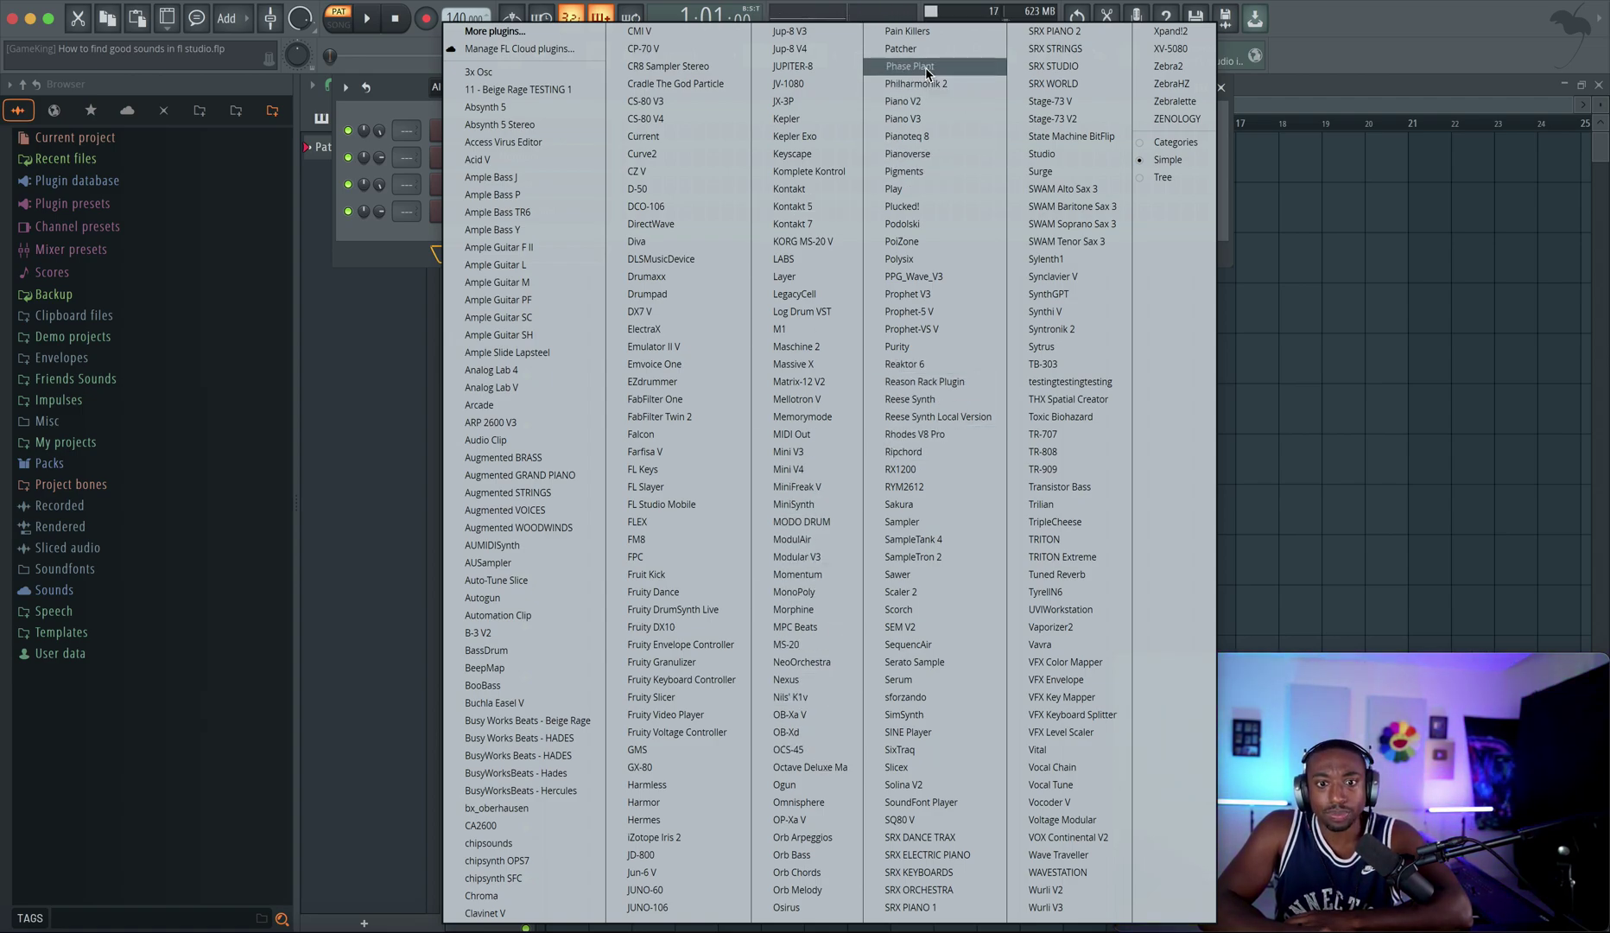
pyautogui.click(923, 241)
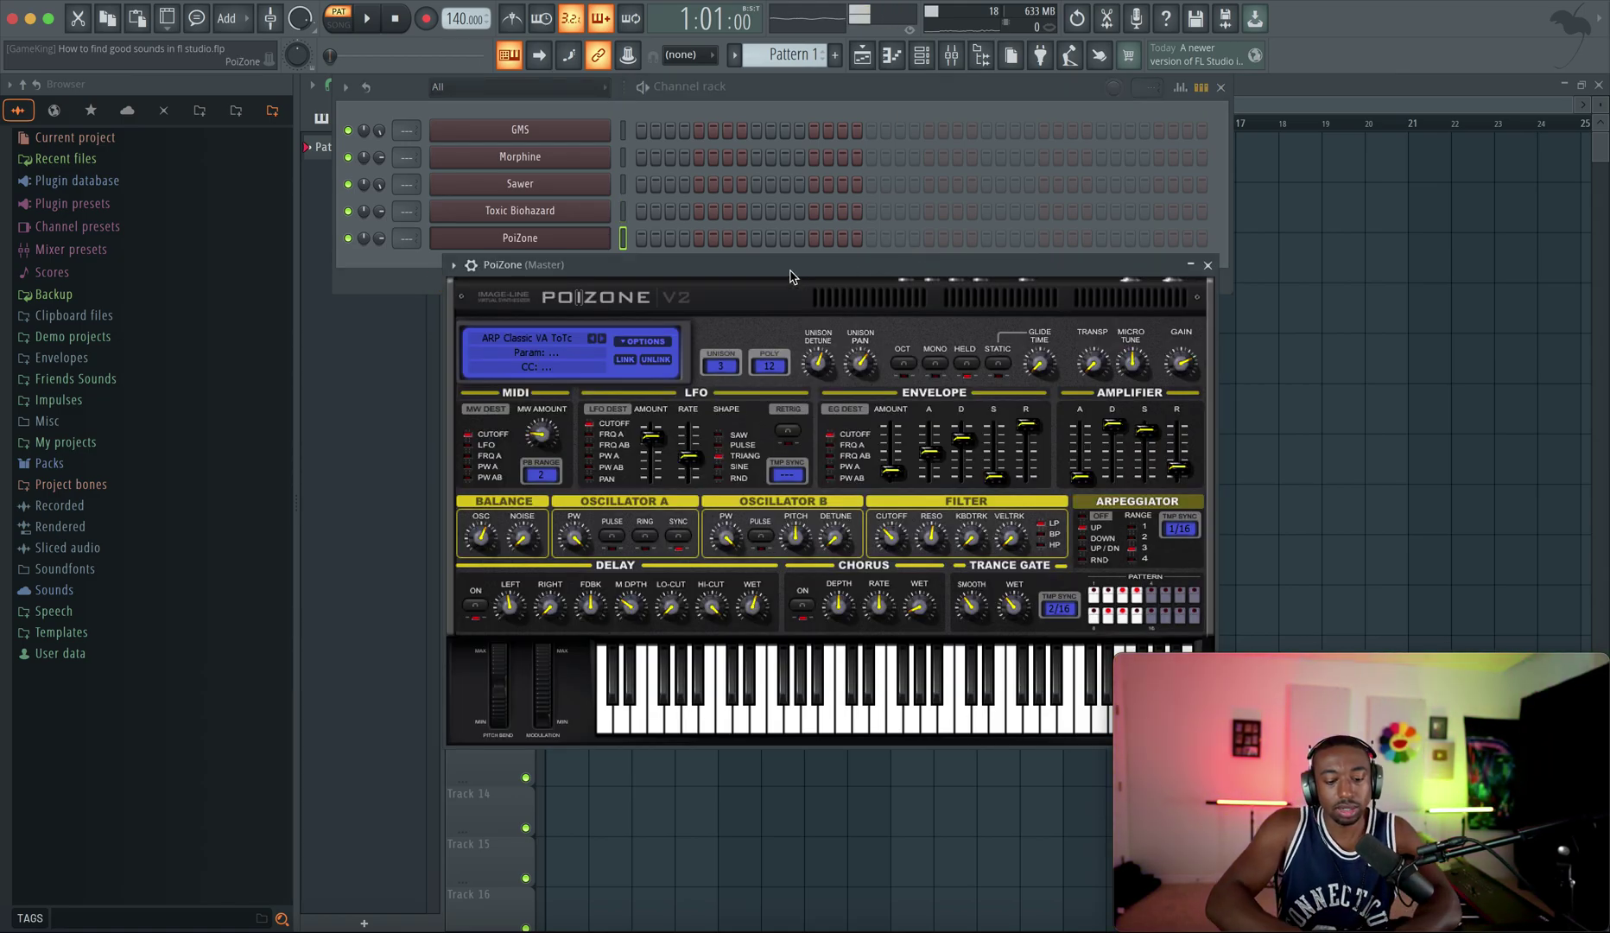
pyautogui.press('b')
pyautogui.moveTo(784, 268); pyautogui.dragTo(732, 234)
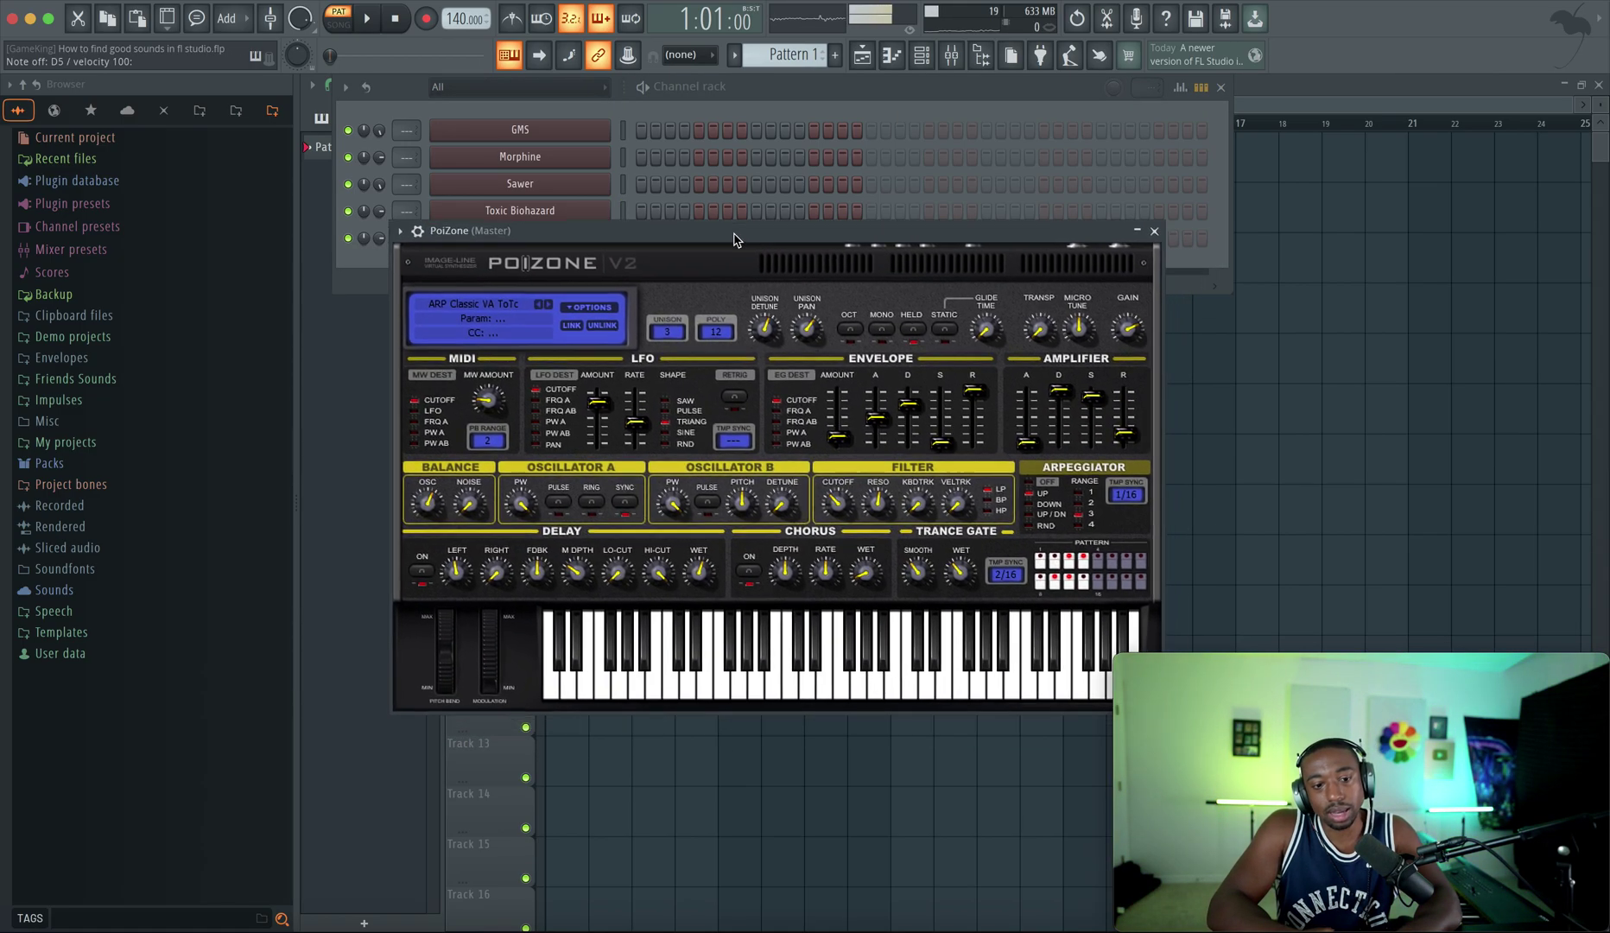
# Step PoiZone's arp presets from ARP Heavy ToTc through to ARP Ozrical TC.
pyautogui.click(551, 307)
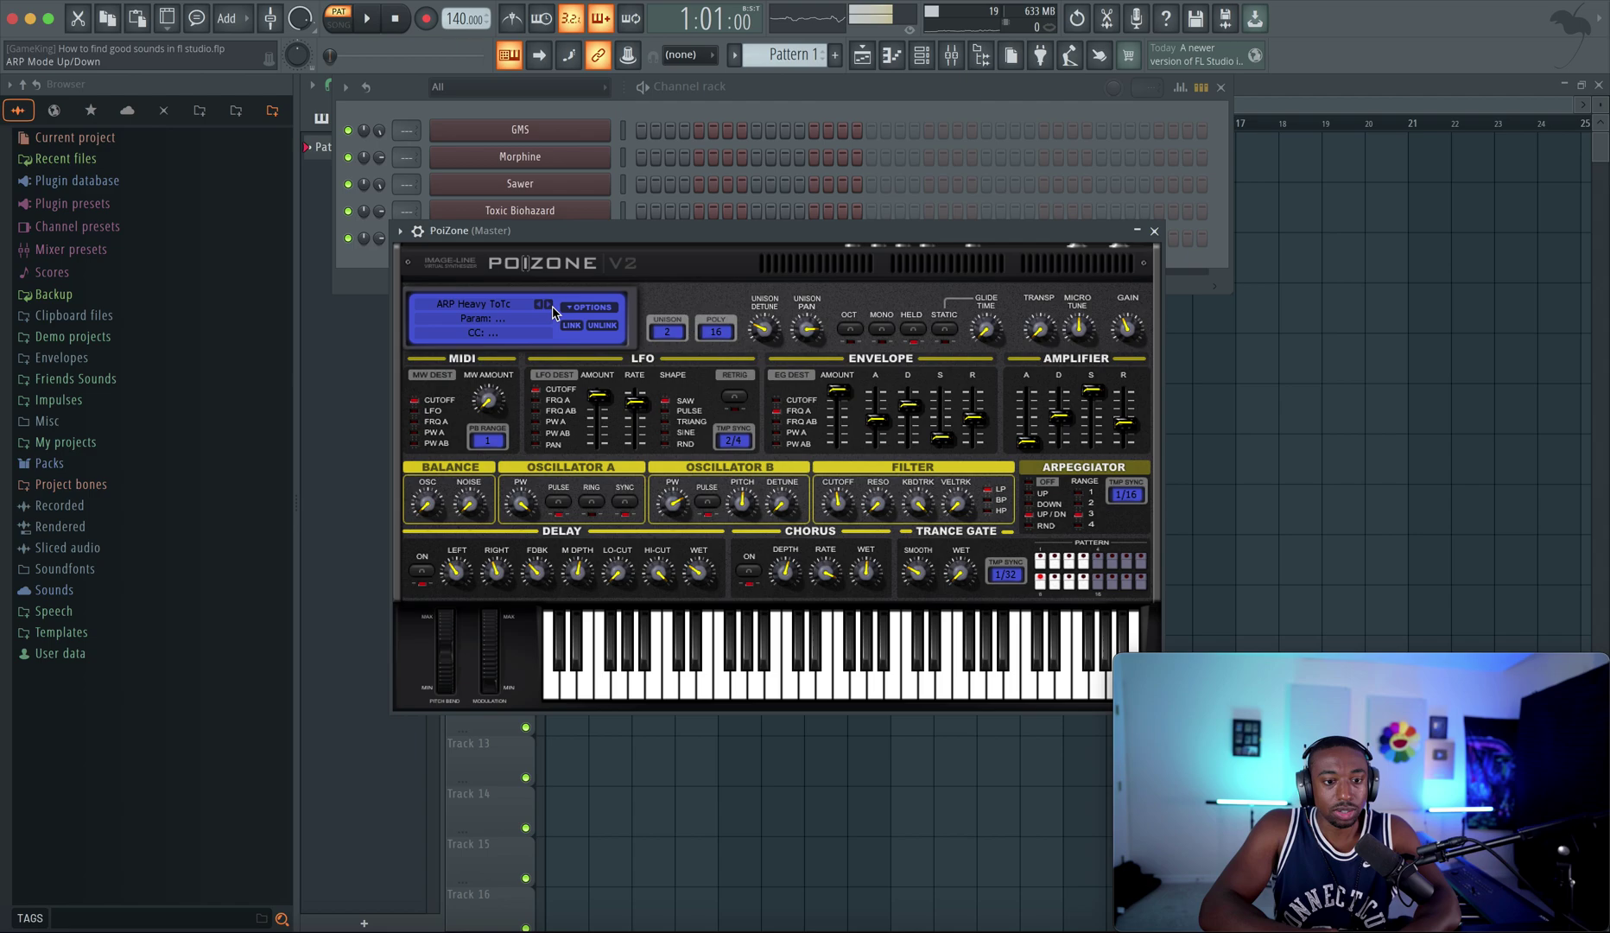
pyautogui.click(551, 306)
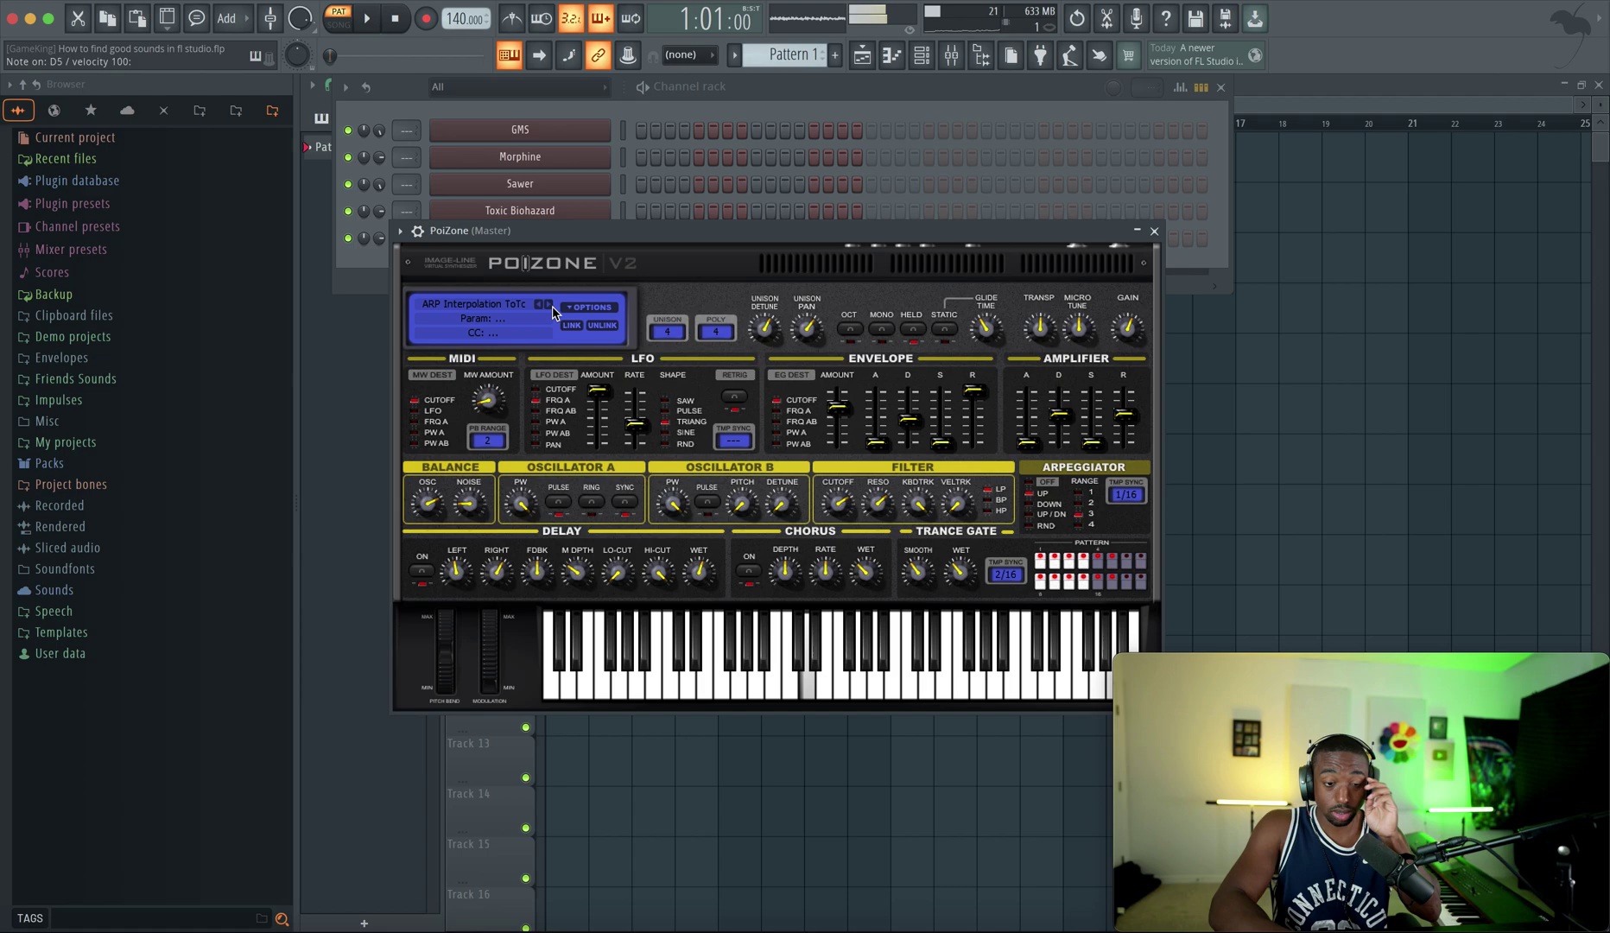
pyautogui.click(551, 307)
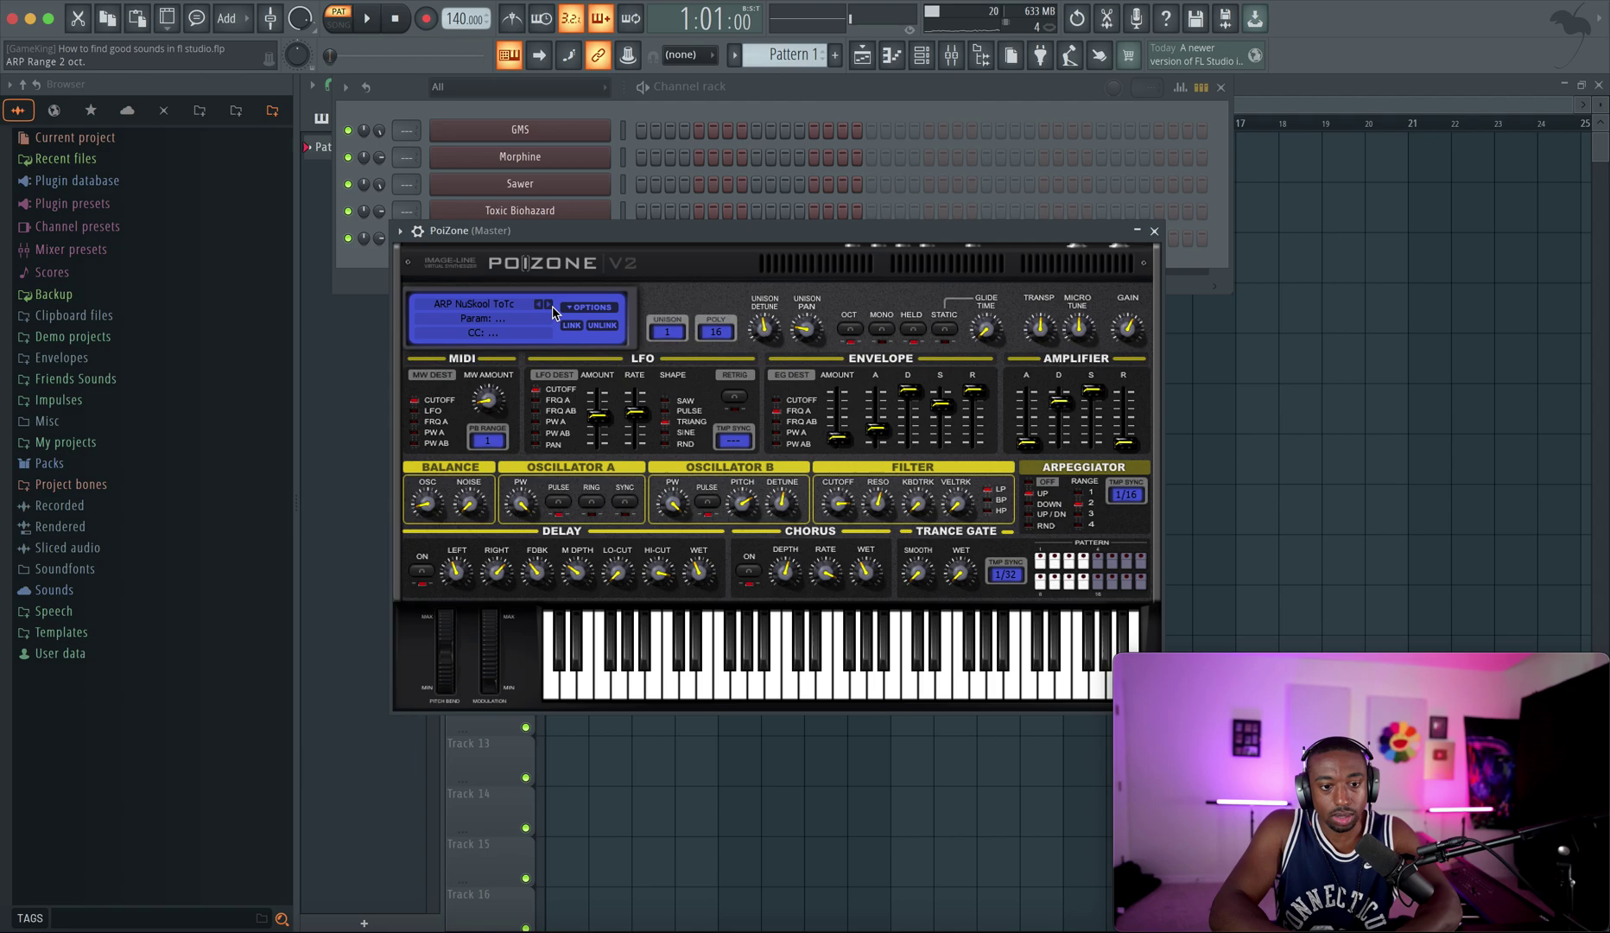
pyautogui.click(548, 305)
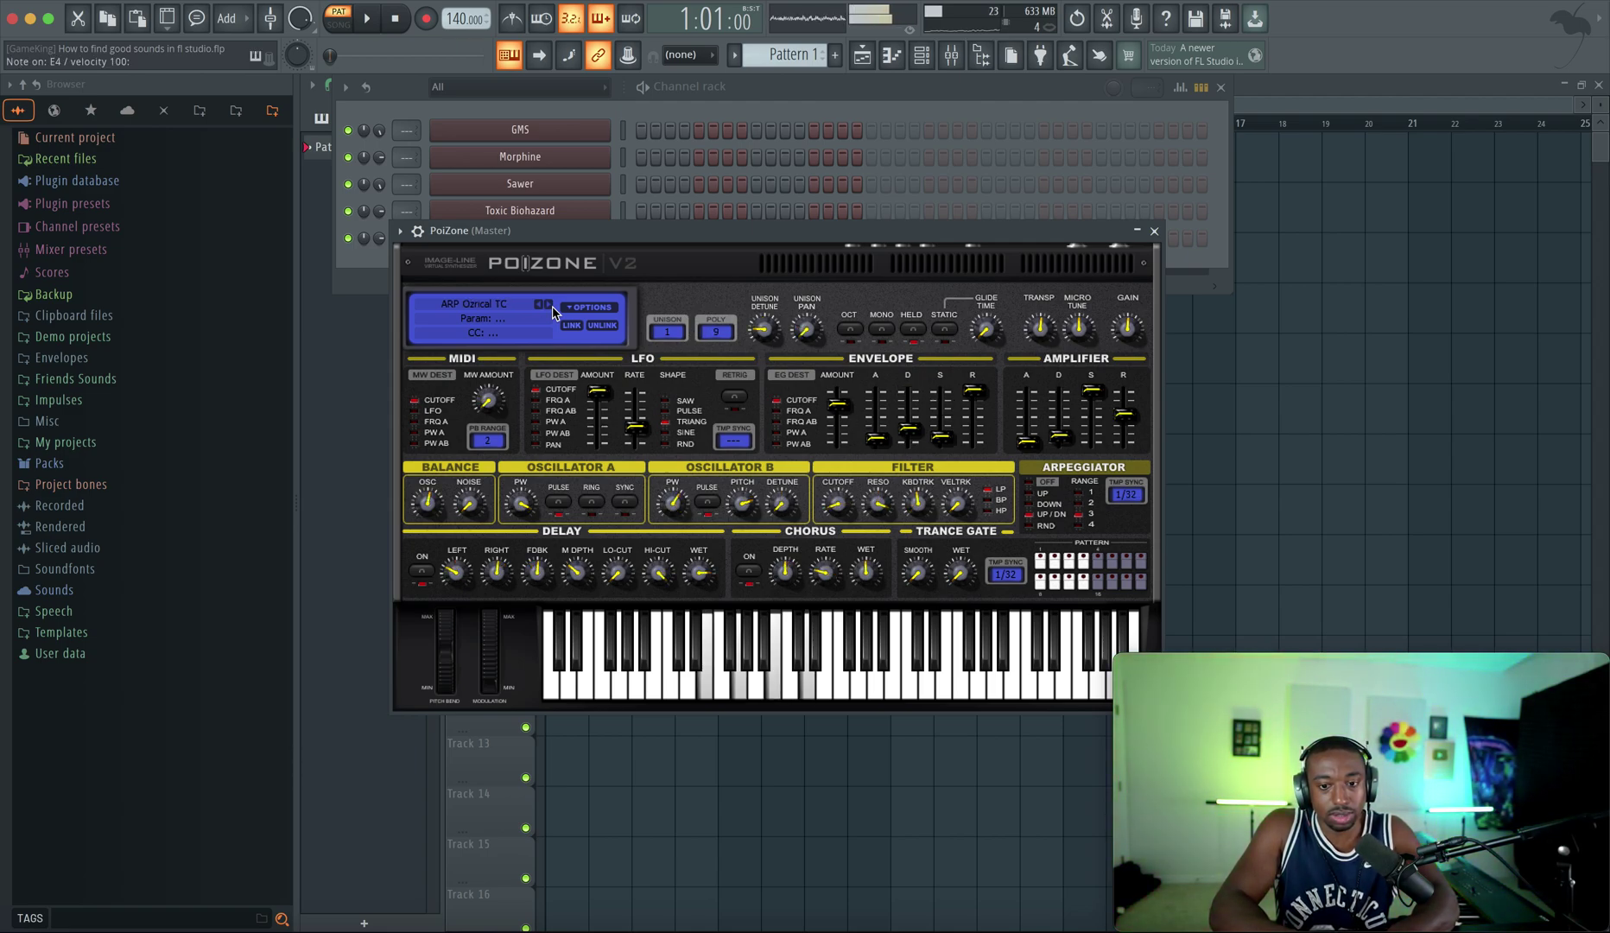
# Close PoiZone, add a Sytrus channel showing the Supersaw preset, and reposition its window.
pyautogui.click(1152, 232)
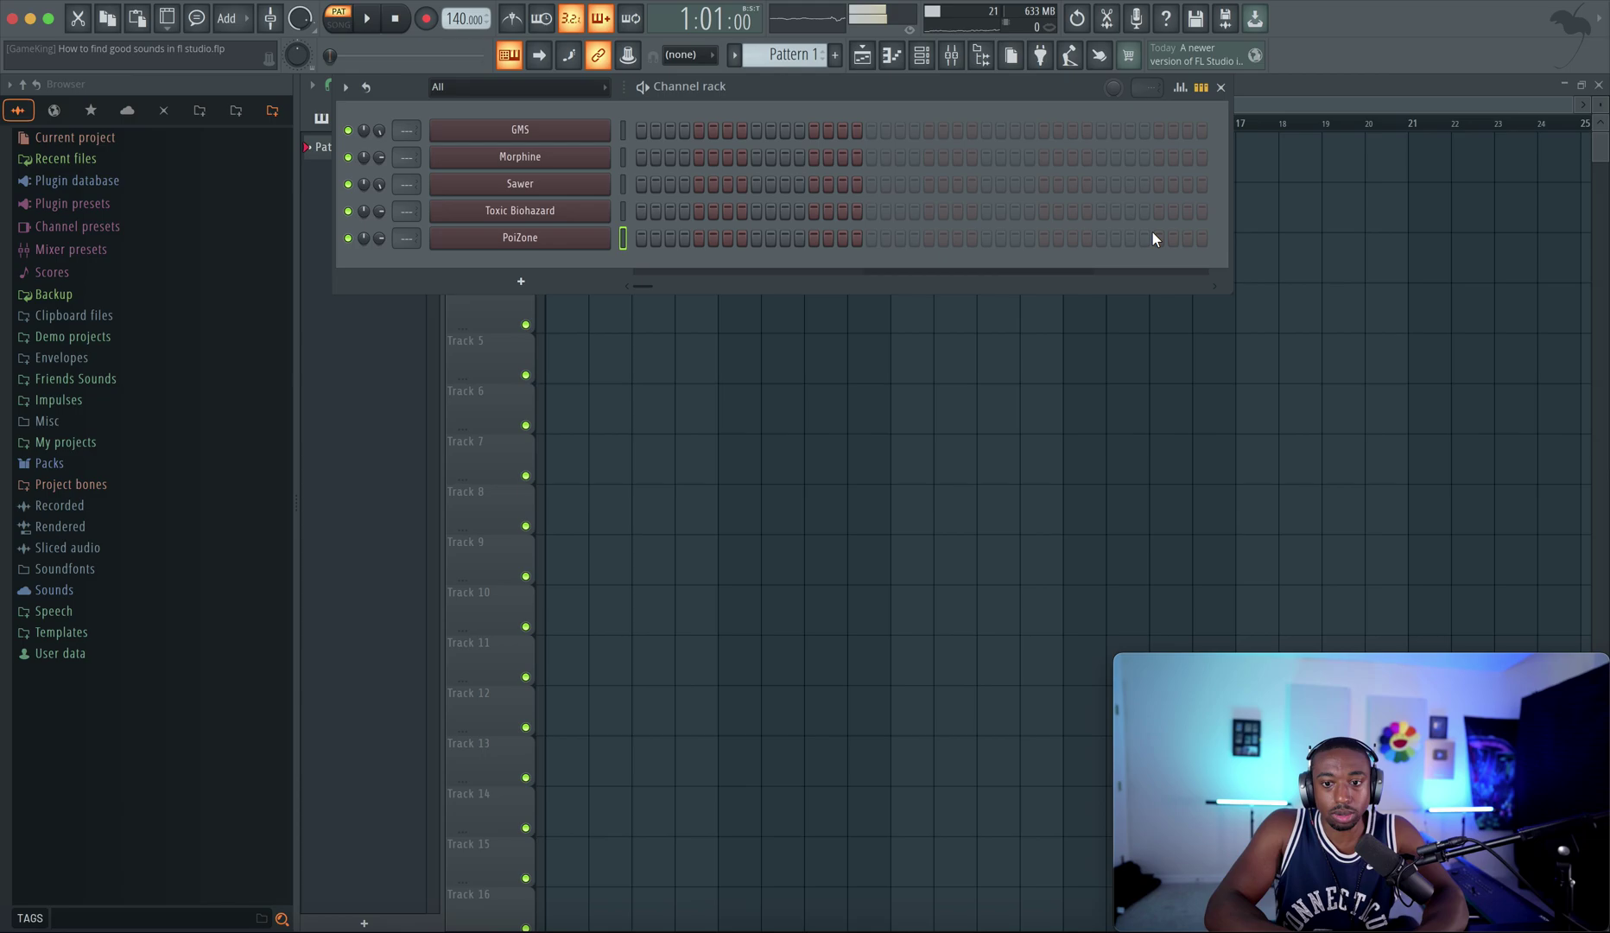
pyautogui.click(520, 280)
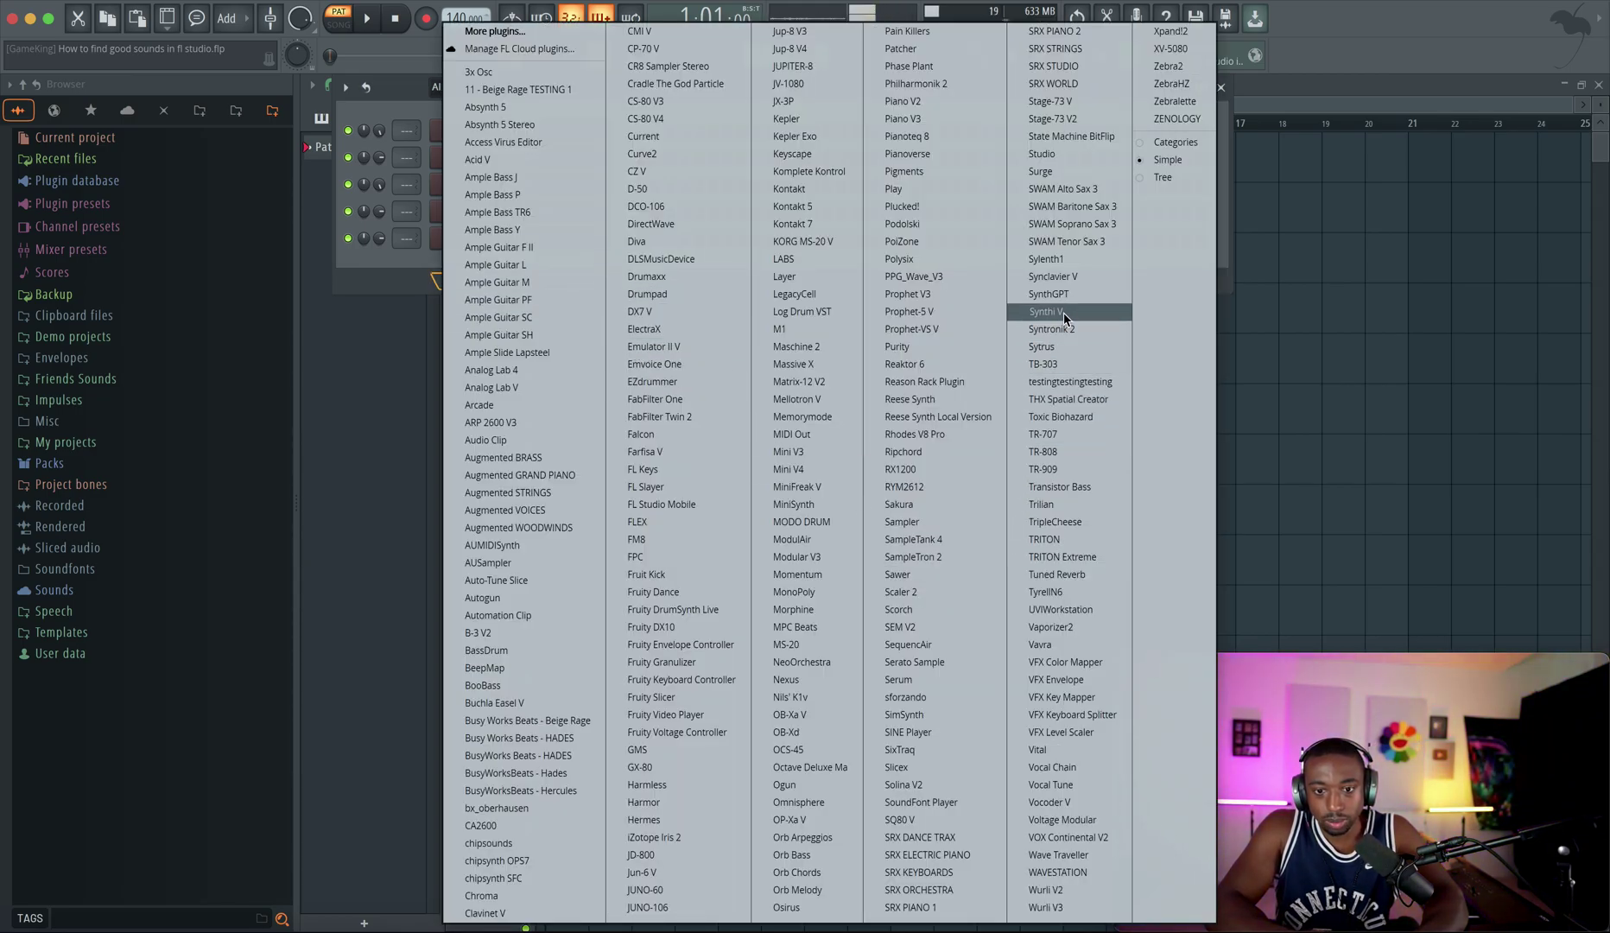
pyautogui.click(1067, 345)
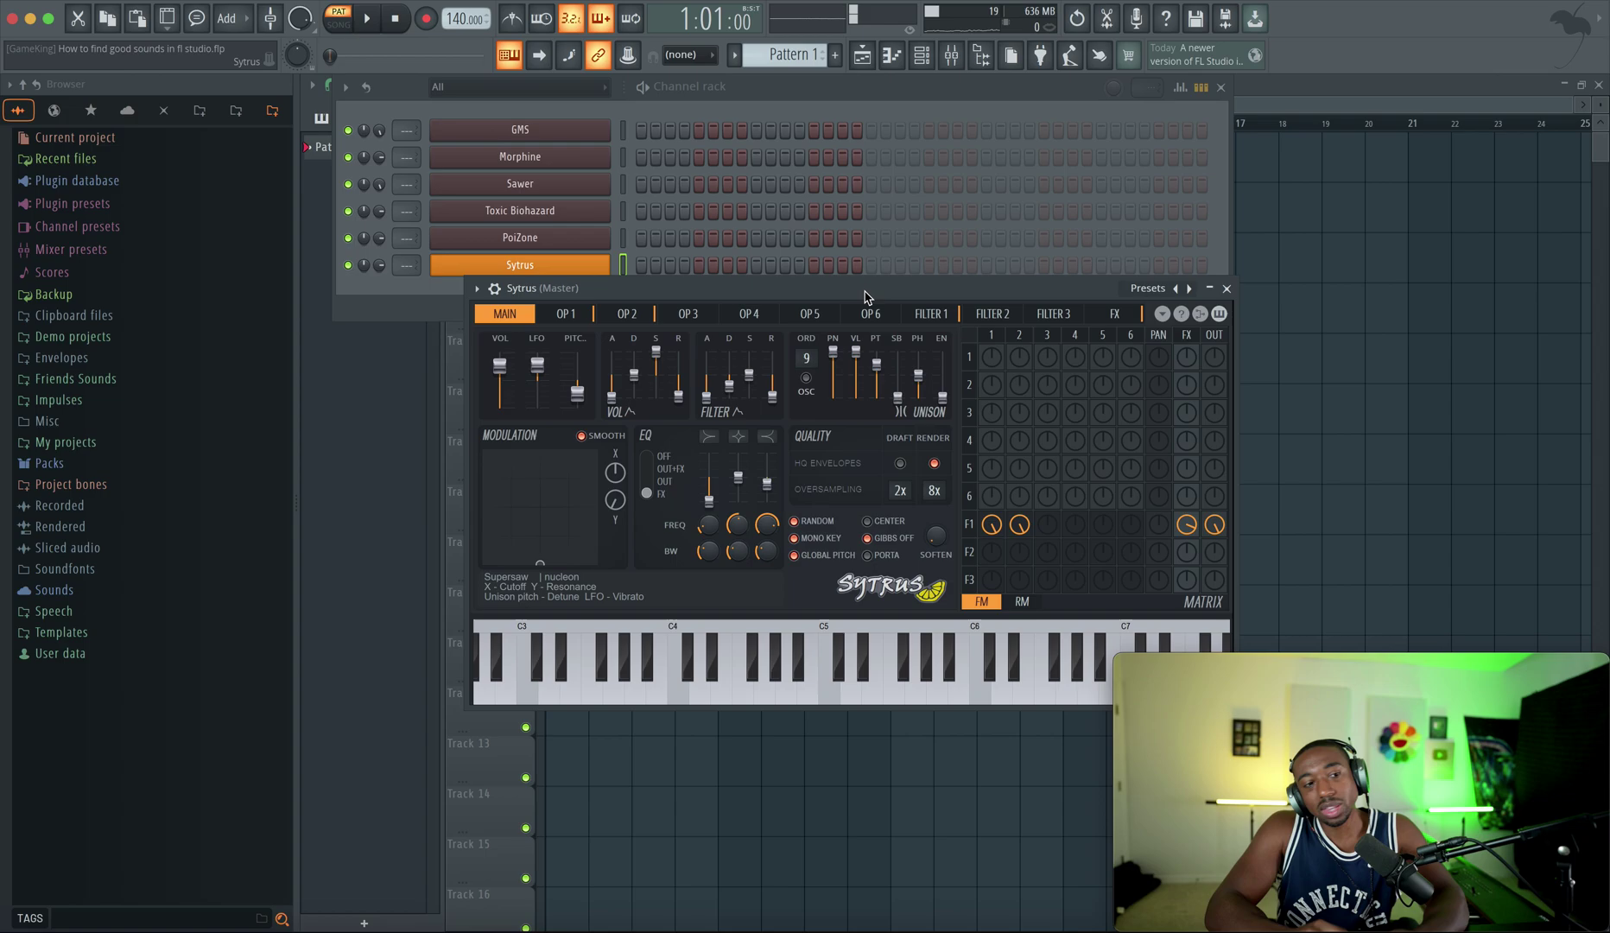
pyautogui.moveTo(859, 286)
pyautogui.mouseDown()
pyautogui.moveTo(724, 90)
pyautogui.moveTo(723, 103)
pyautogui.mouseUp()
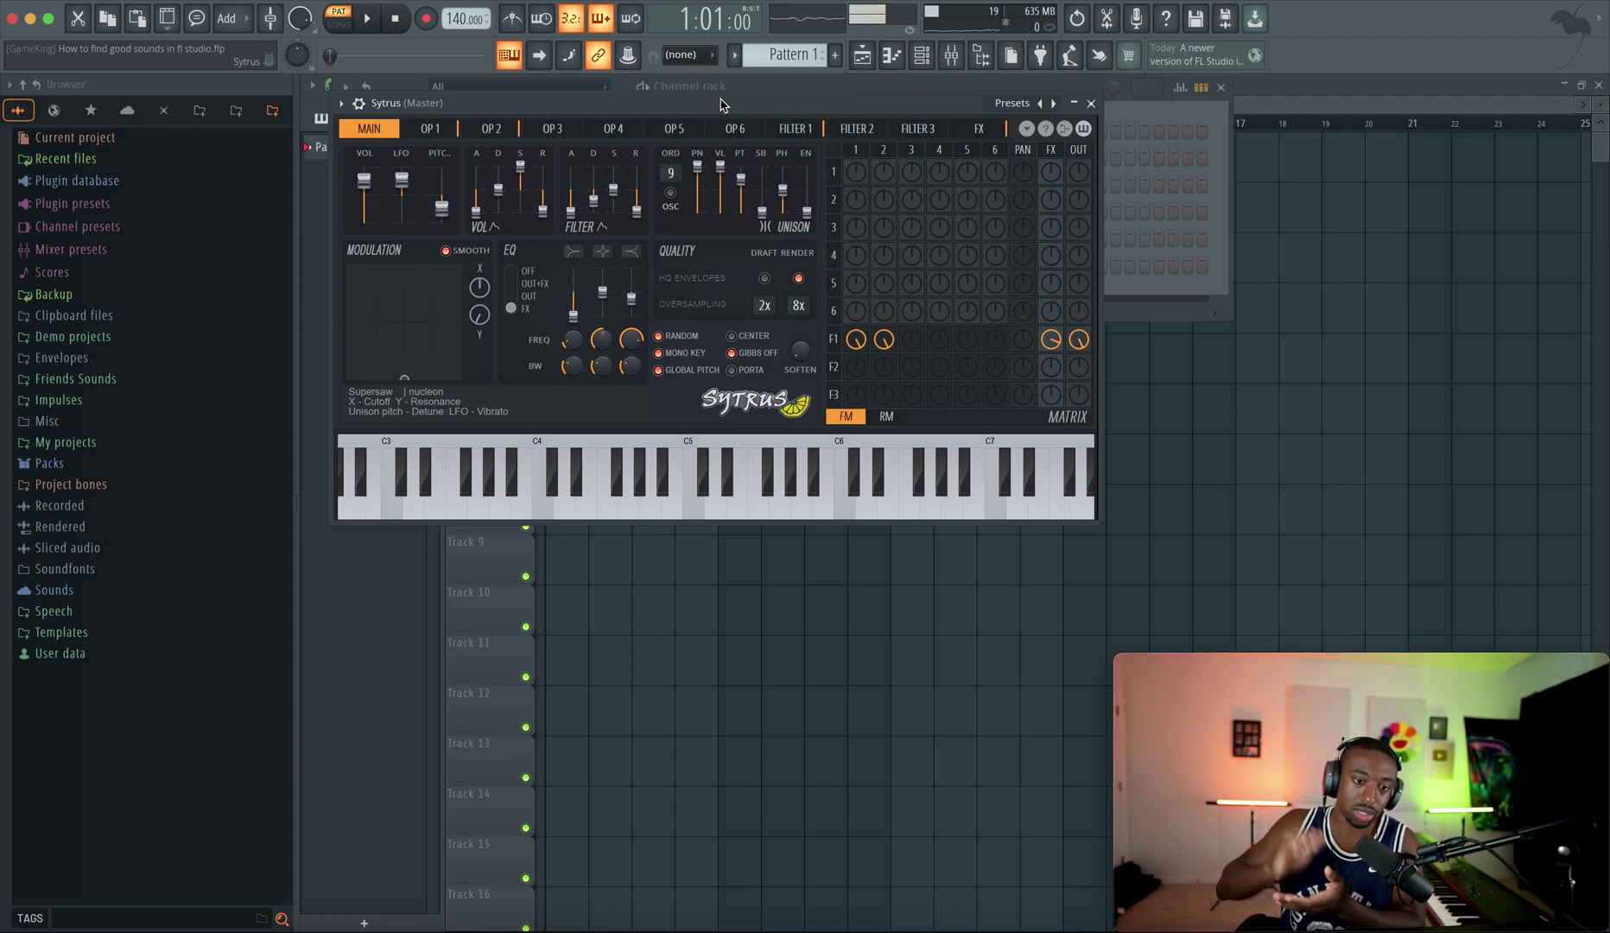
pyautogui.moveTo(724, 103); pyautogui.dragTo(726, 211)
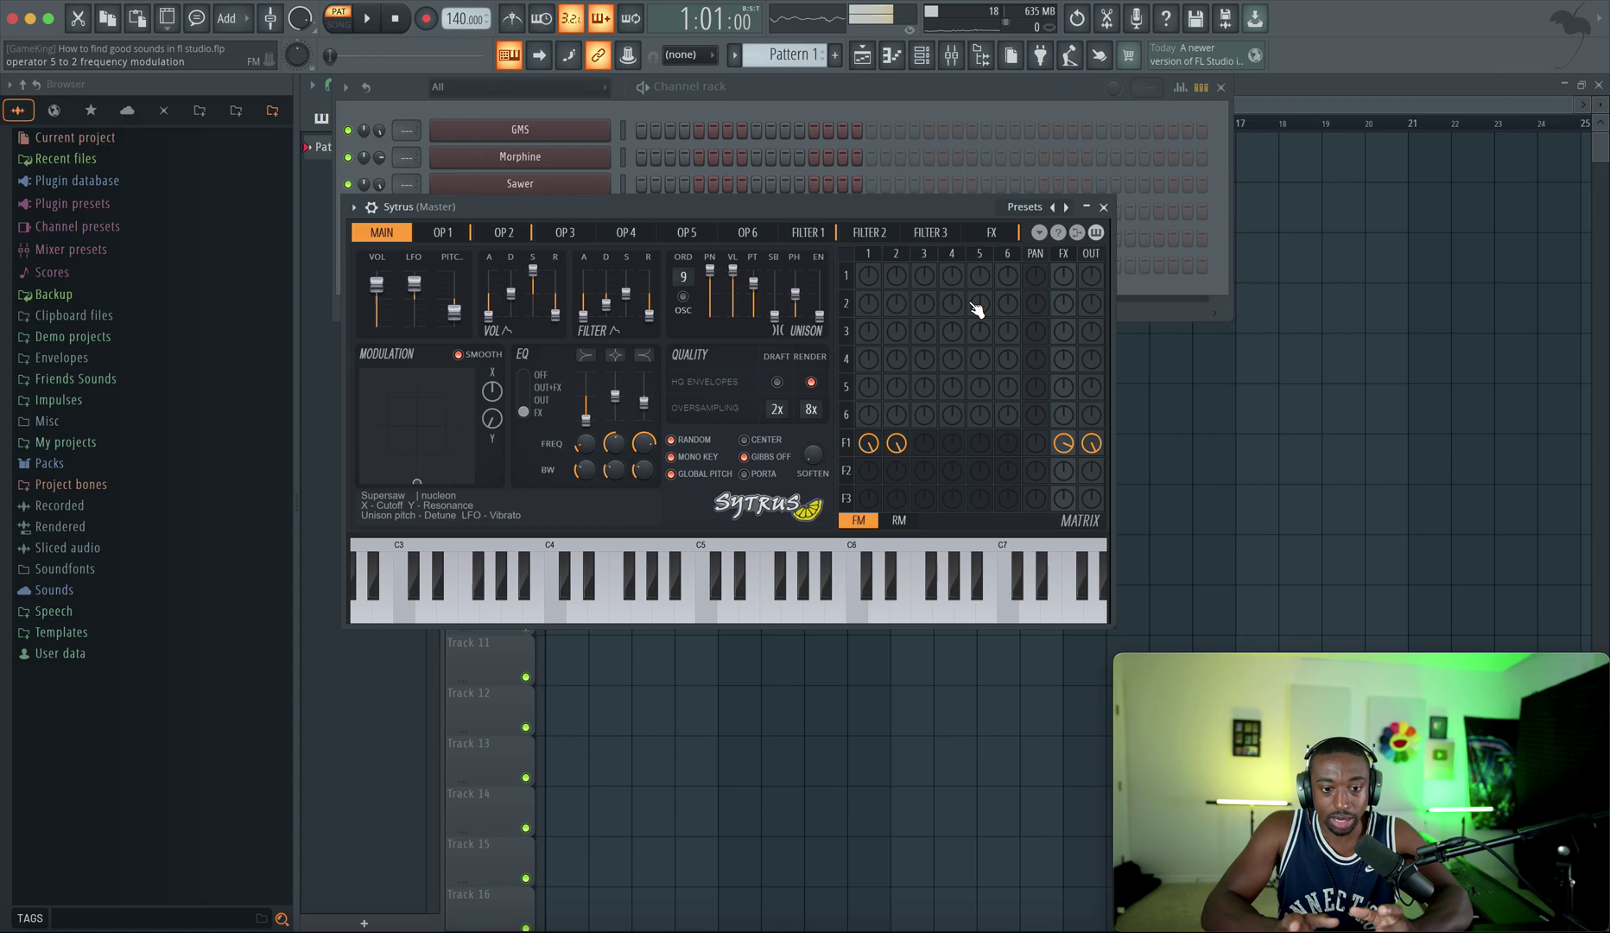
# Browse the Sytrus options menu's Yamaha DX7 presets, then close the Sytrus window.
pyautogui.click(1039, 234)
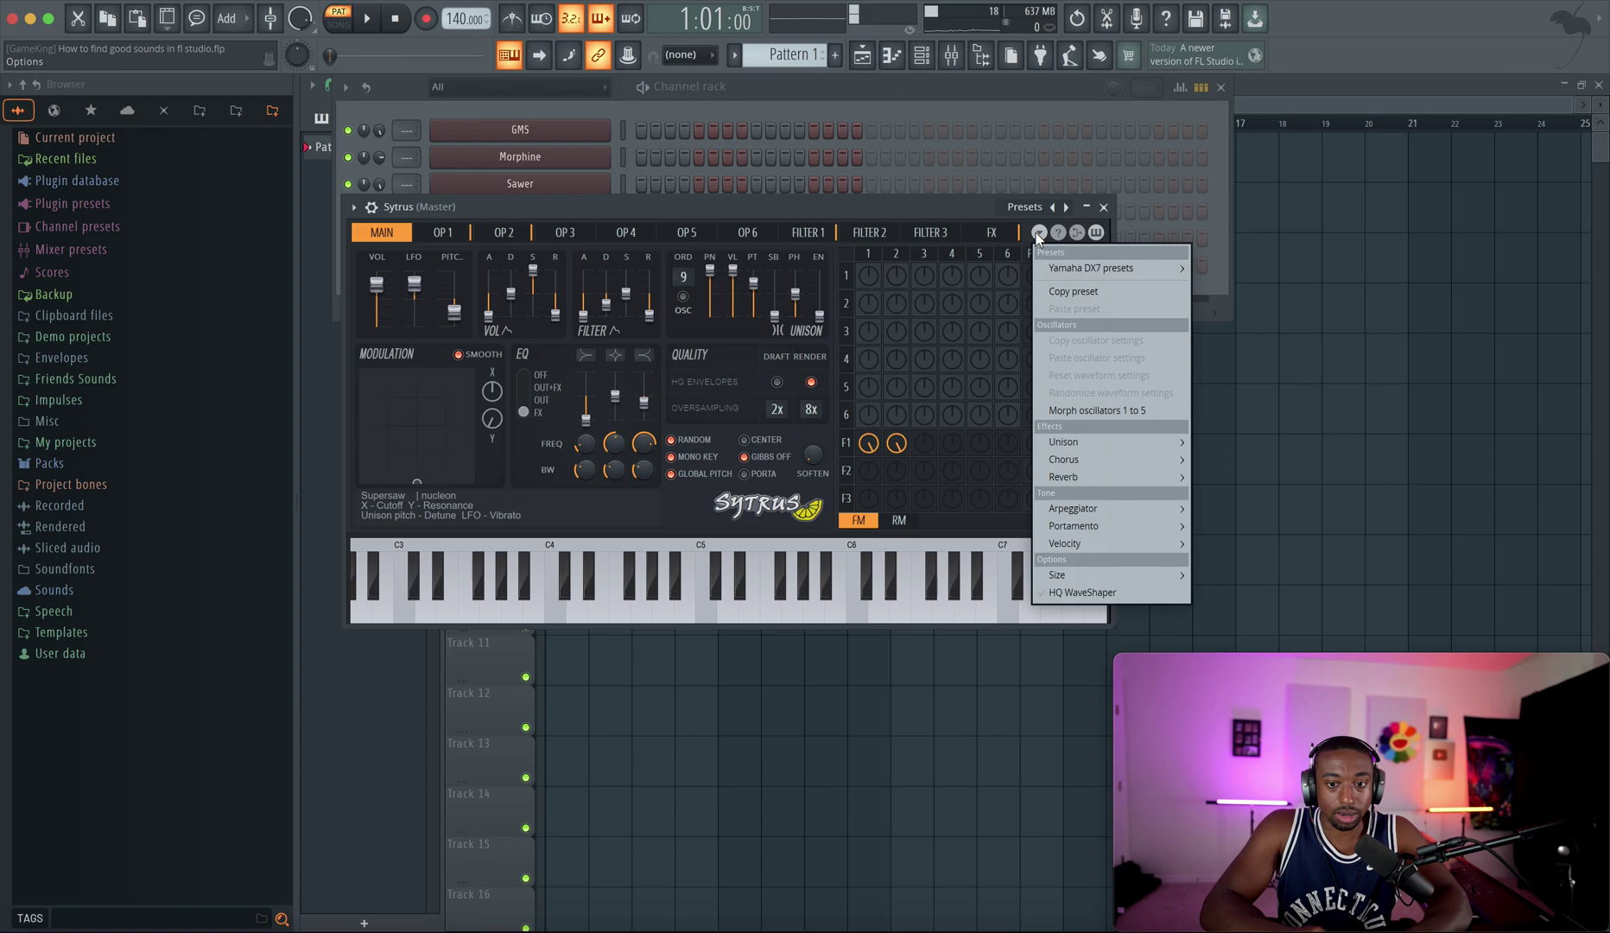
pyautogui.moveTo(1091, 268)
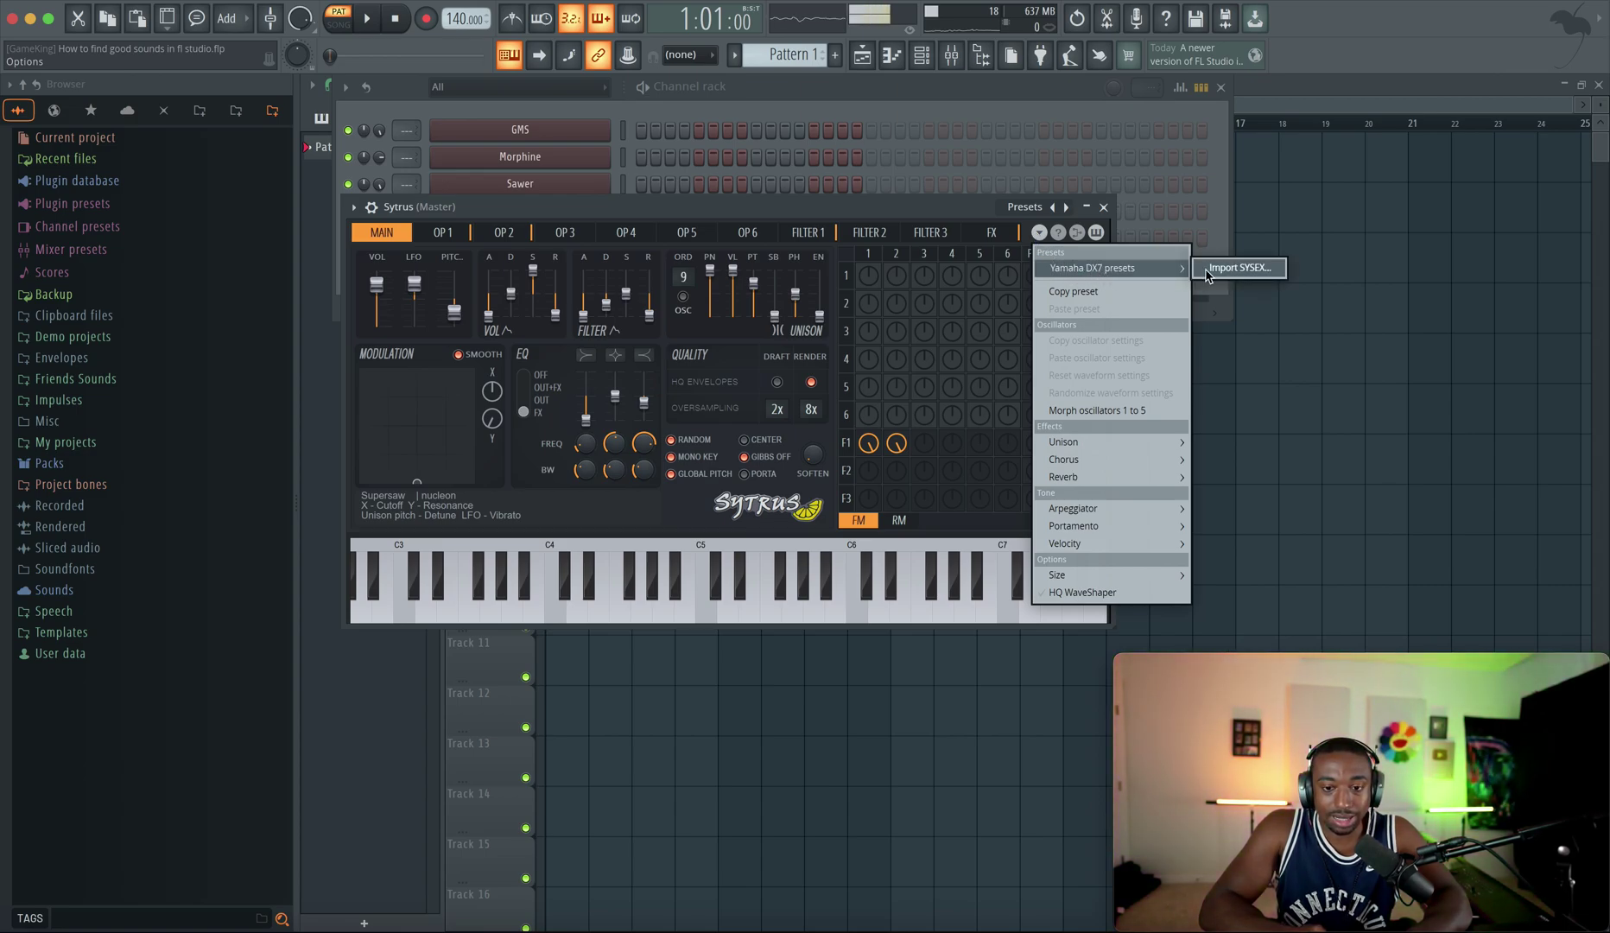
pyautogui.click(1254, 269)
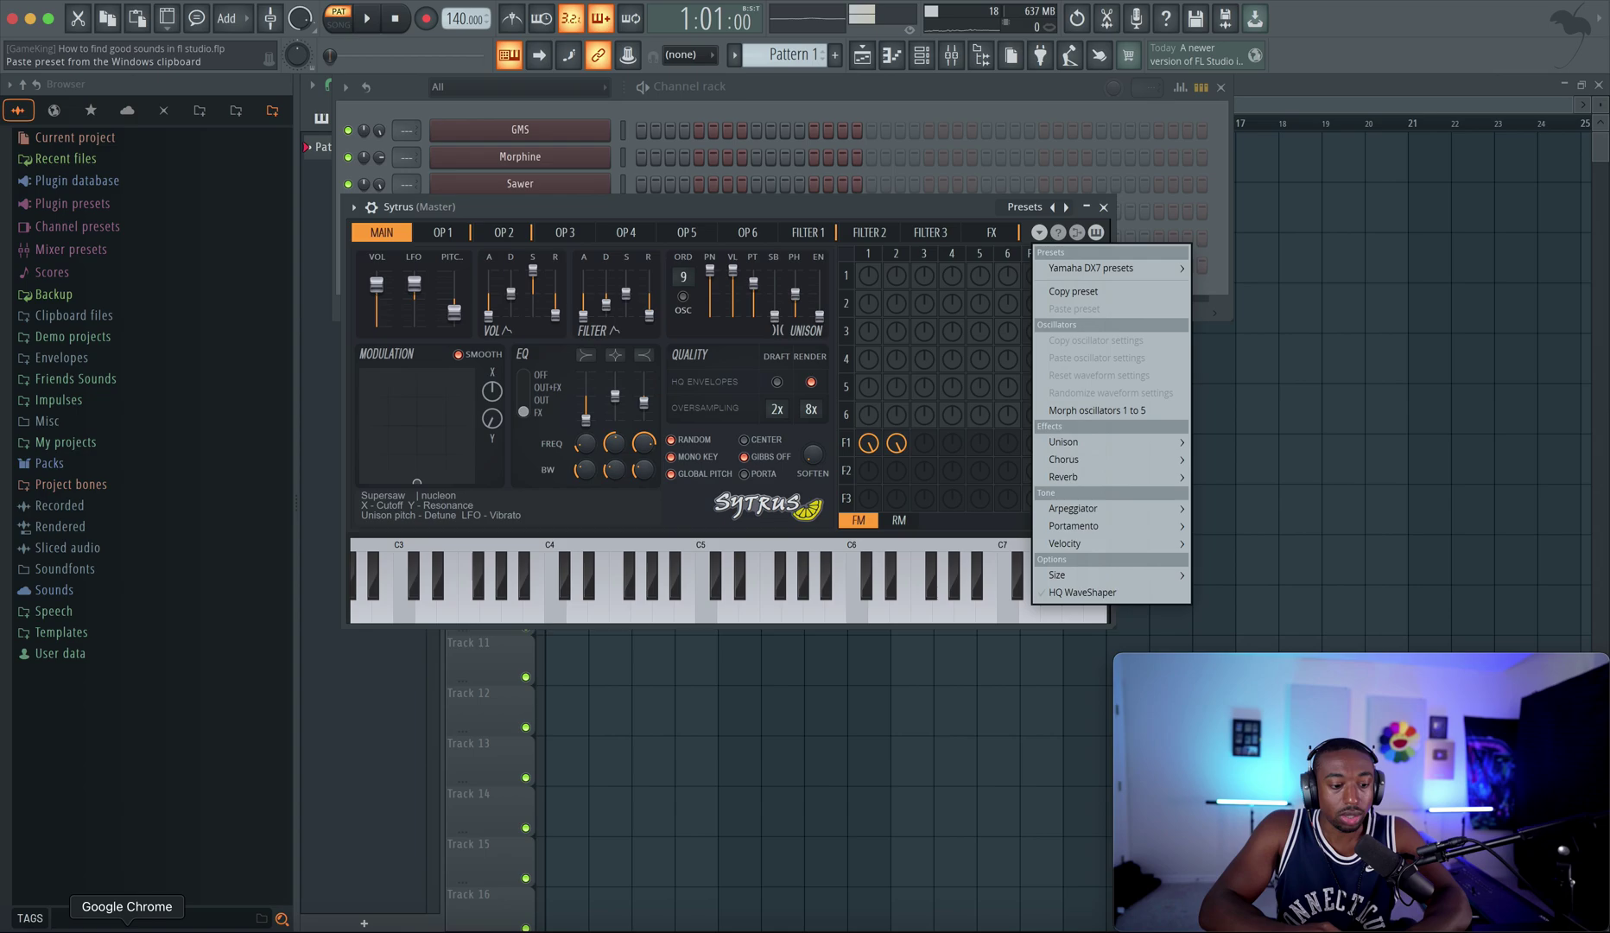
pyautogui.click(964, 220)
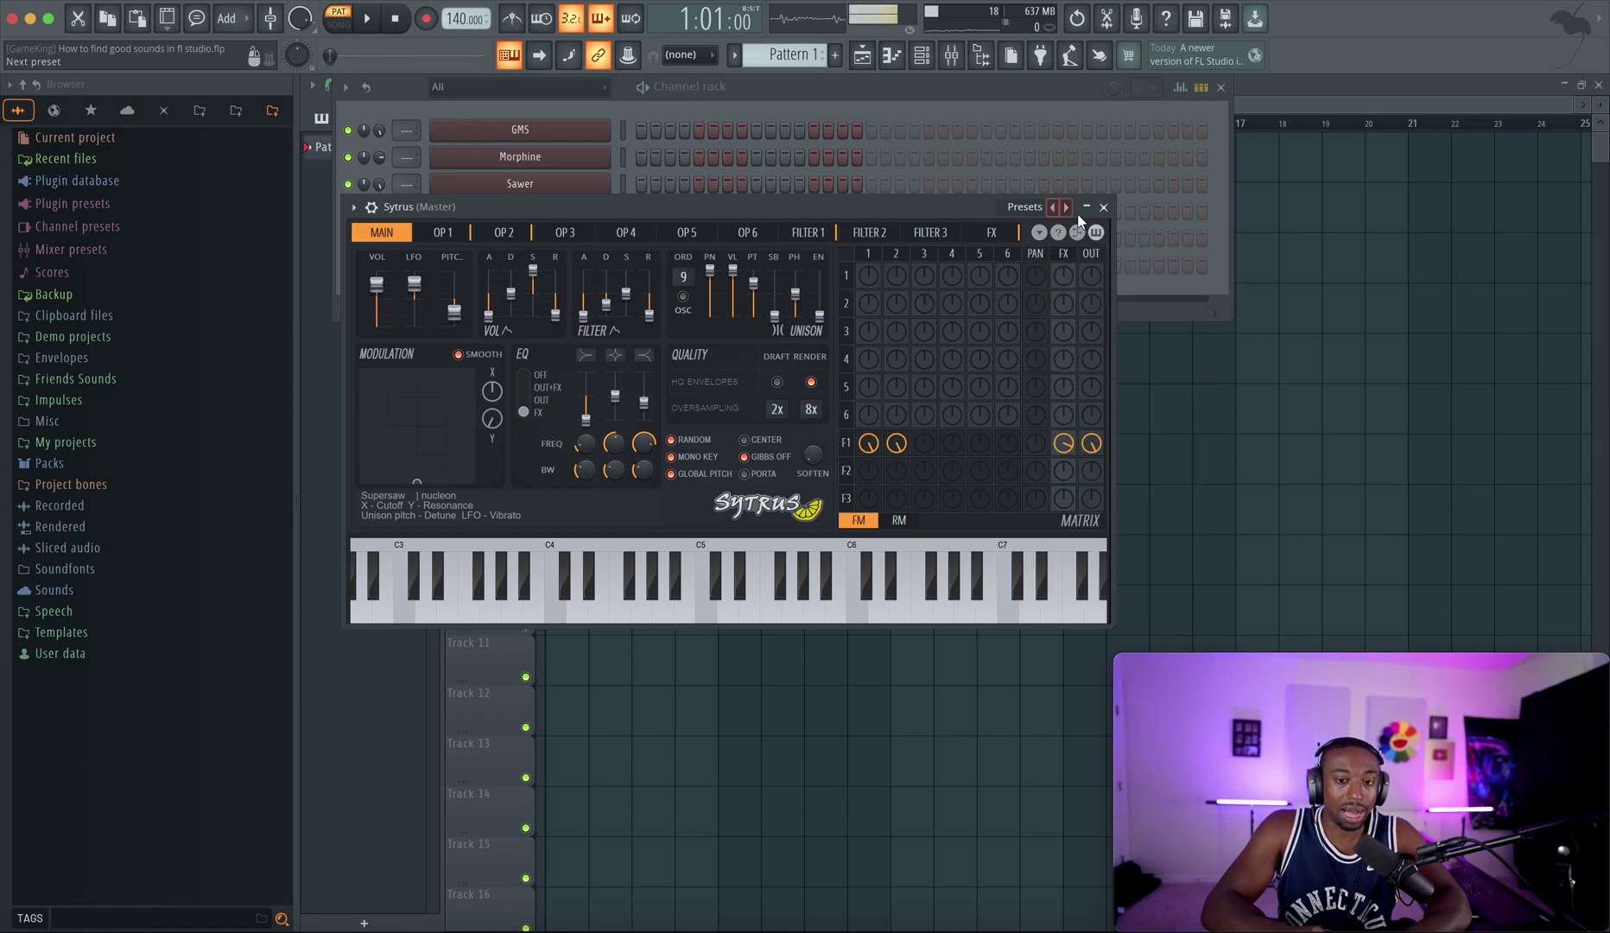
pyautogui.click(1039, 233)
pyautogui.moveTo(1091, 268)
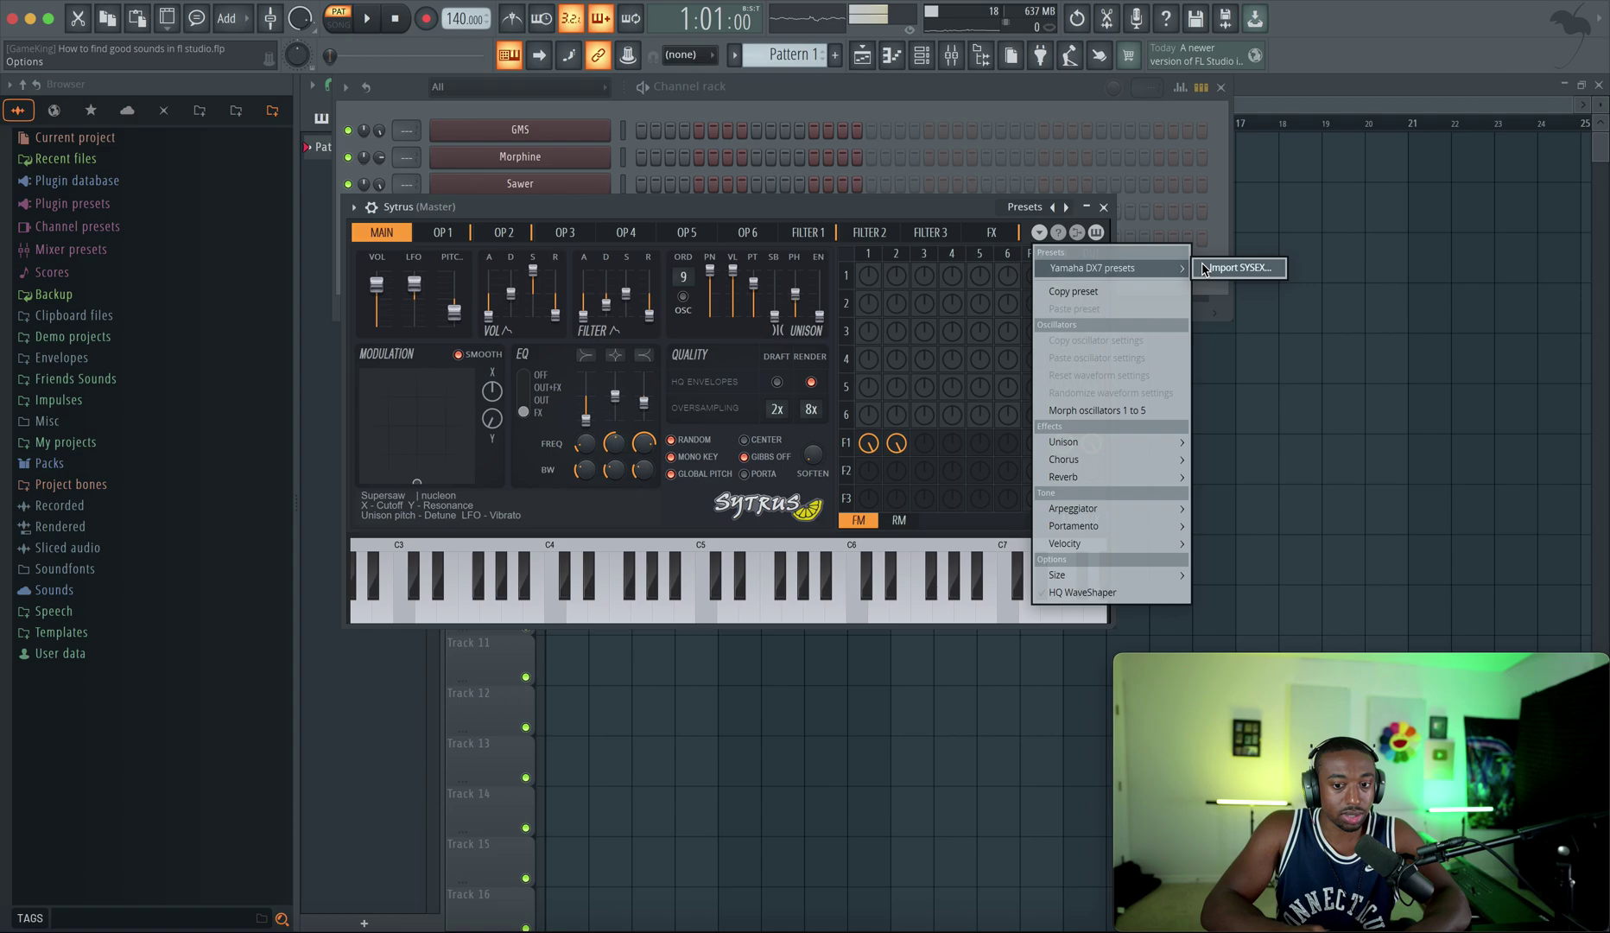
pyautogui.click(1106, 213)
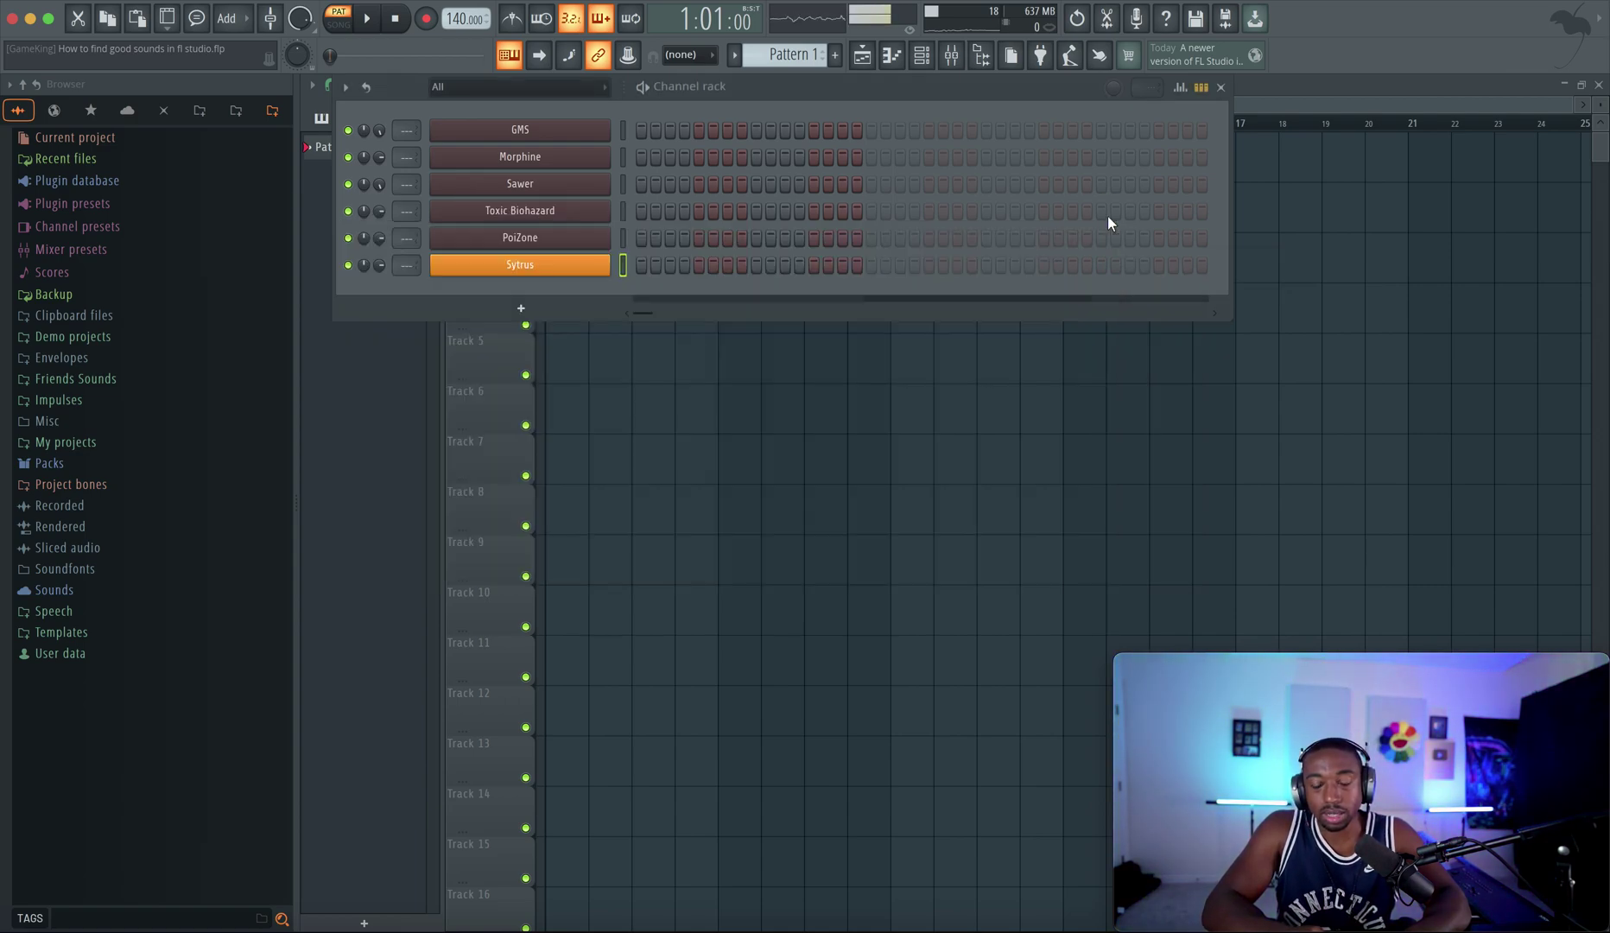
# Add a Harmor channel below Sytrus and reveal its visualiser panel.
pyautogui.click(553, 305)
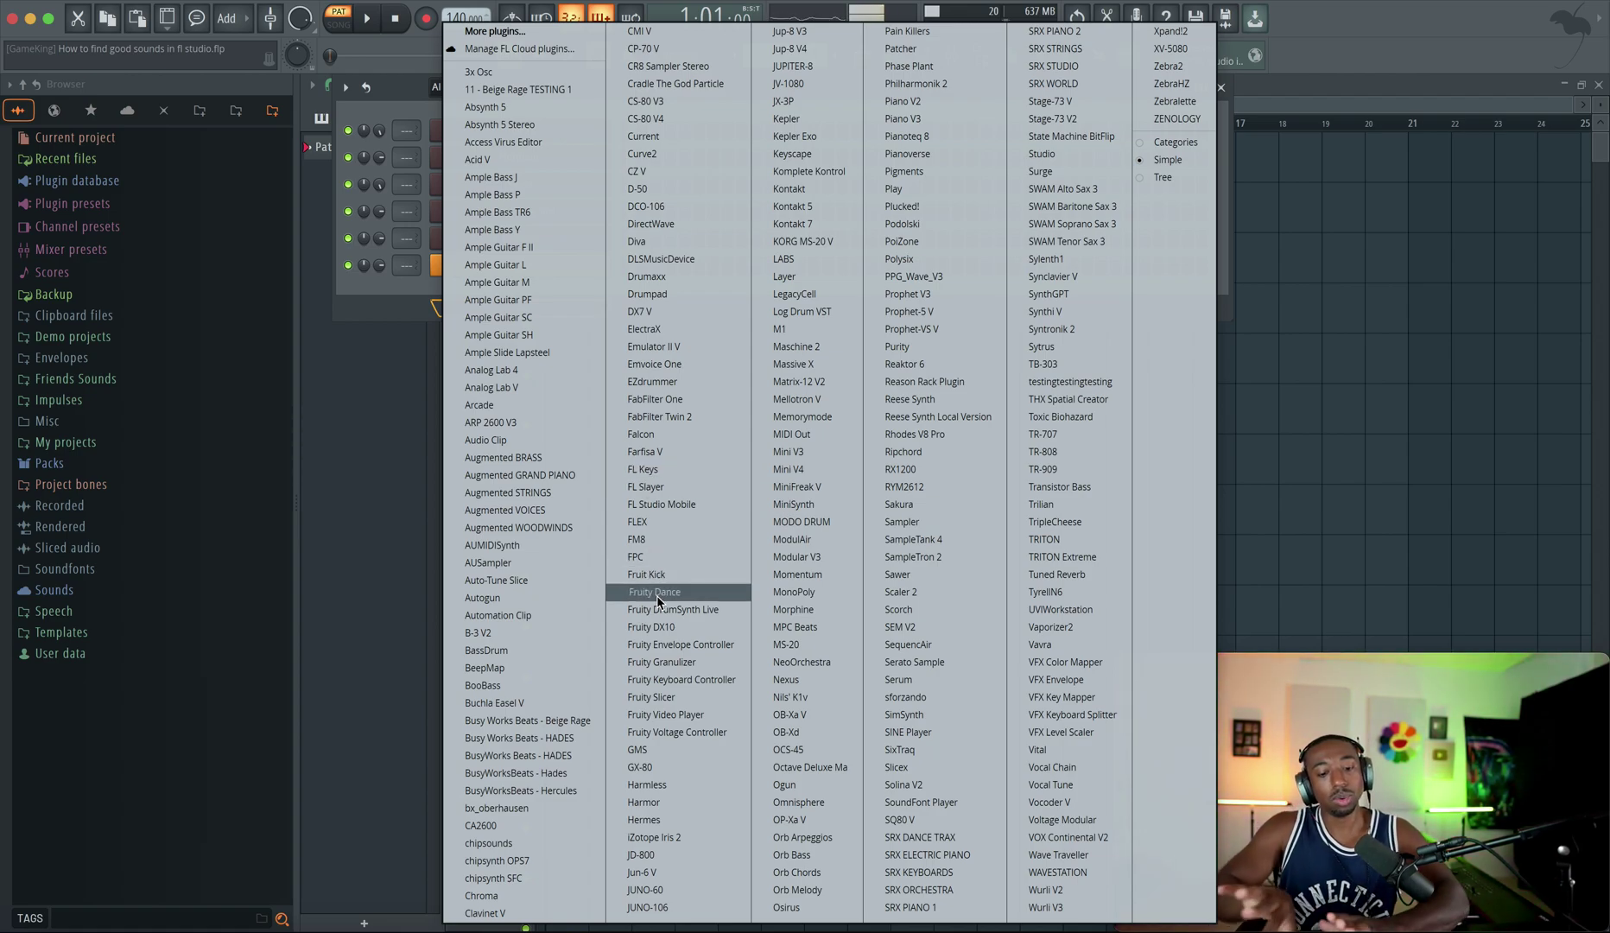
pyautogui.click(665, 806)
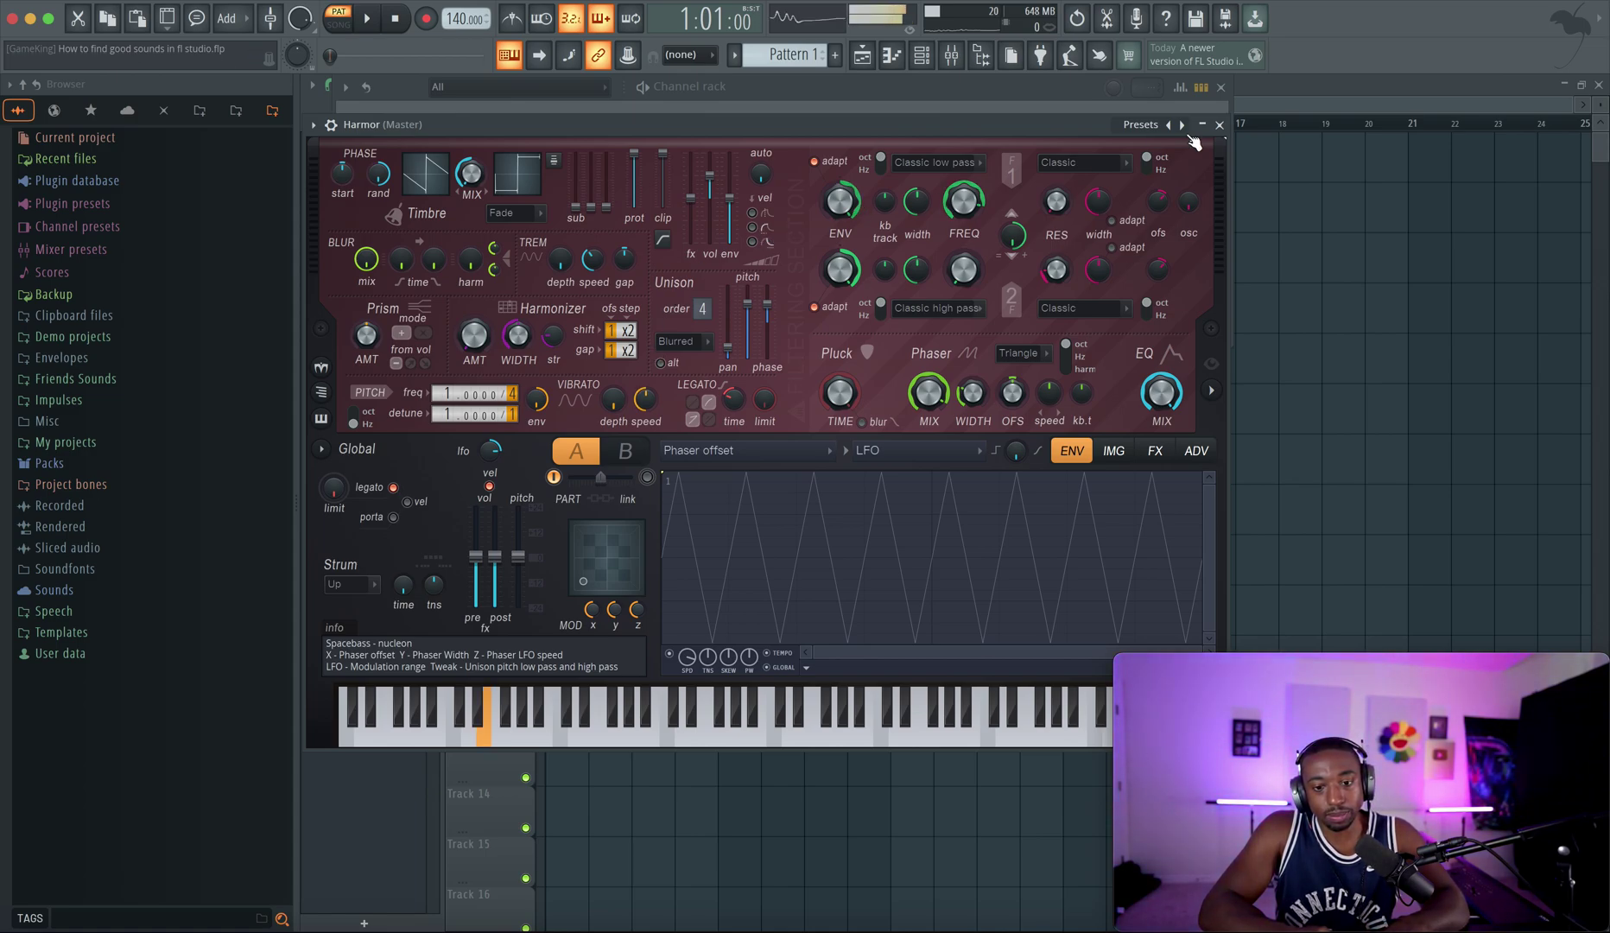
pyautogui.moveTo(1060, 124); pyautogui.dragTo(912, 124)
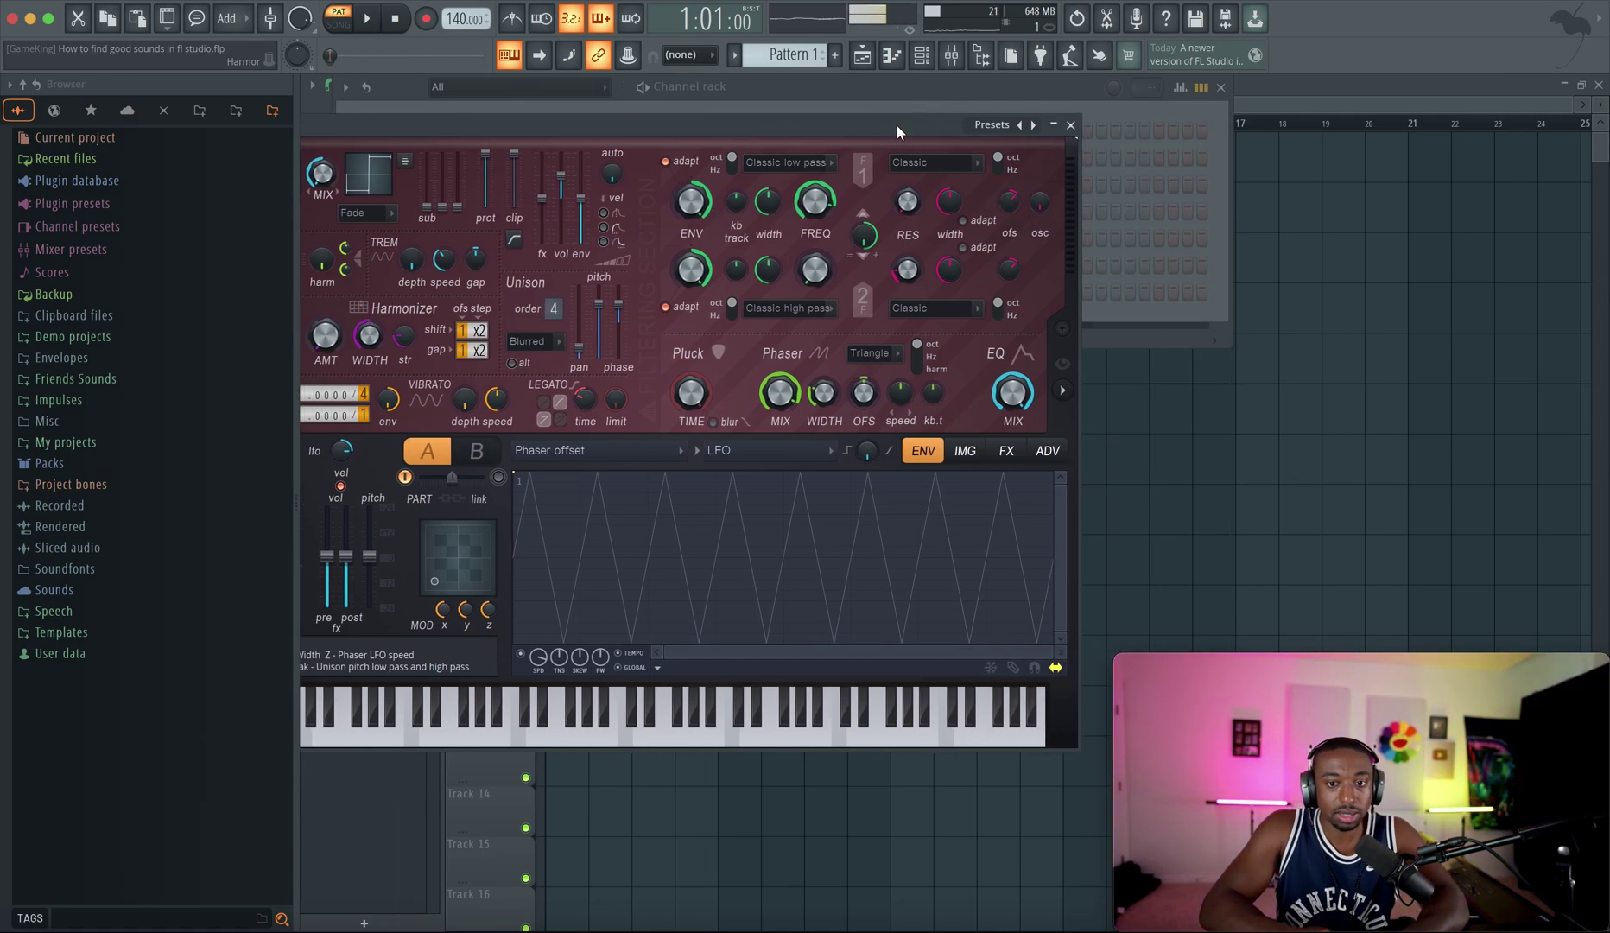
pyautogui.click(1063, 389)
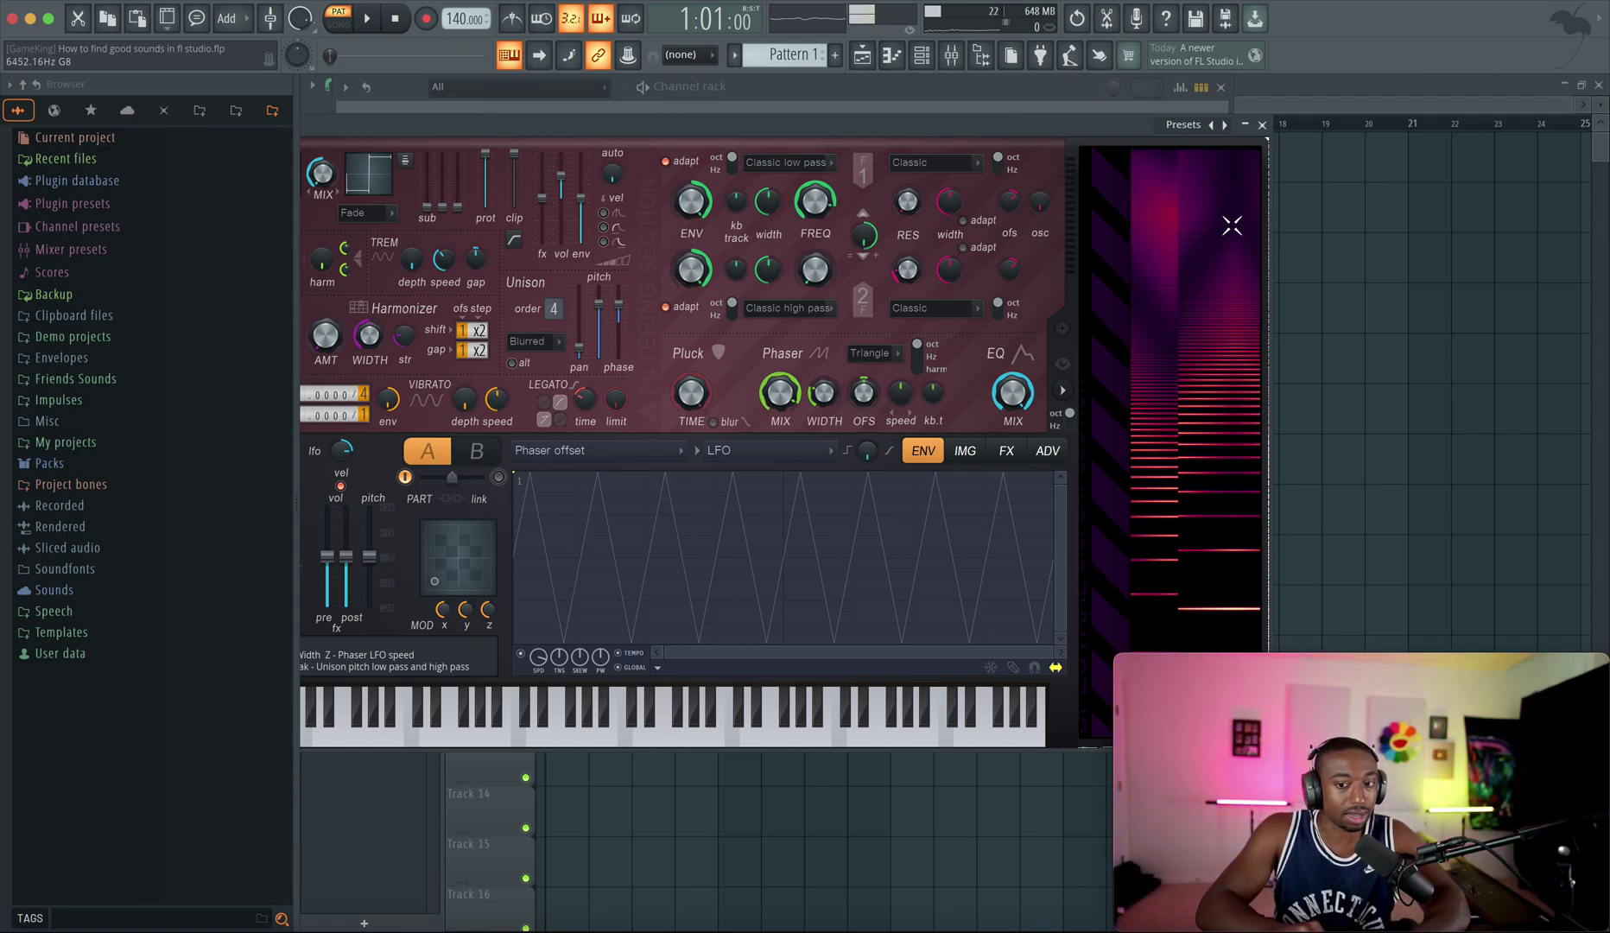
# Close Harmor and add a FLEX channel loaded with the Essential Pianos Steinway D preset.
pyautogui.click(1263, 128)
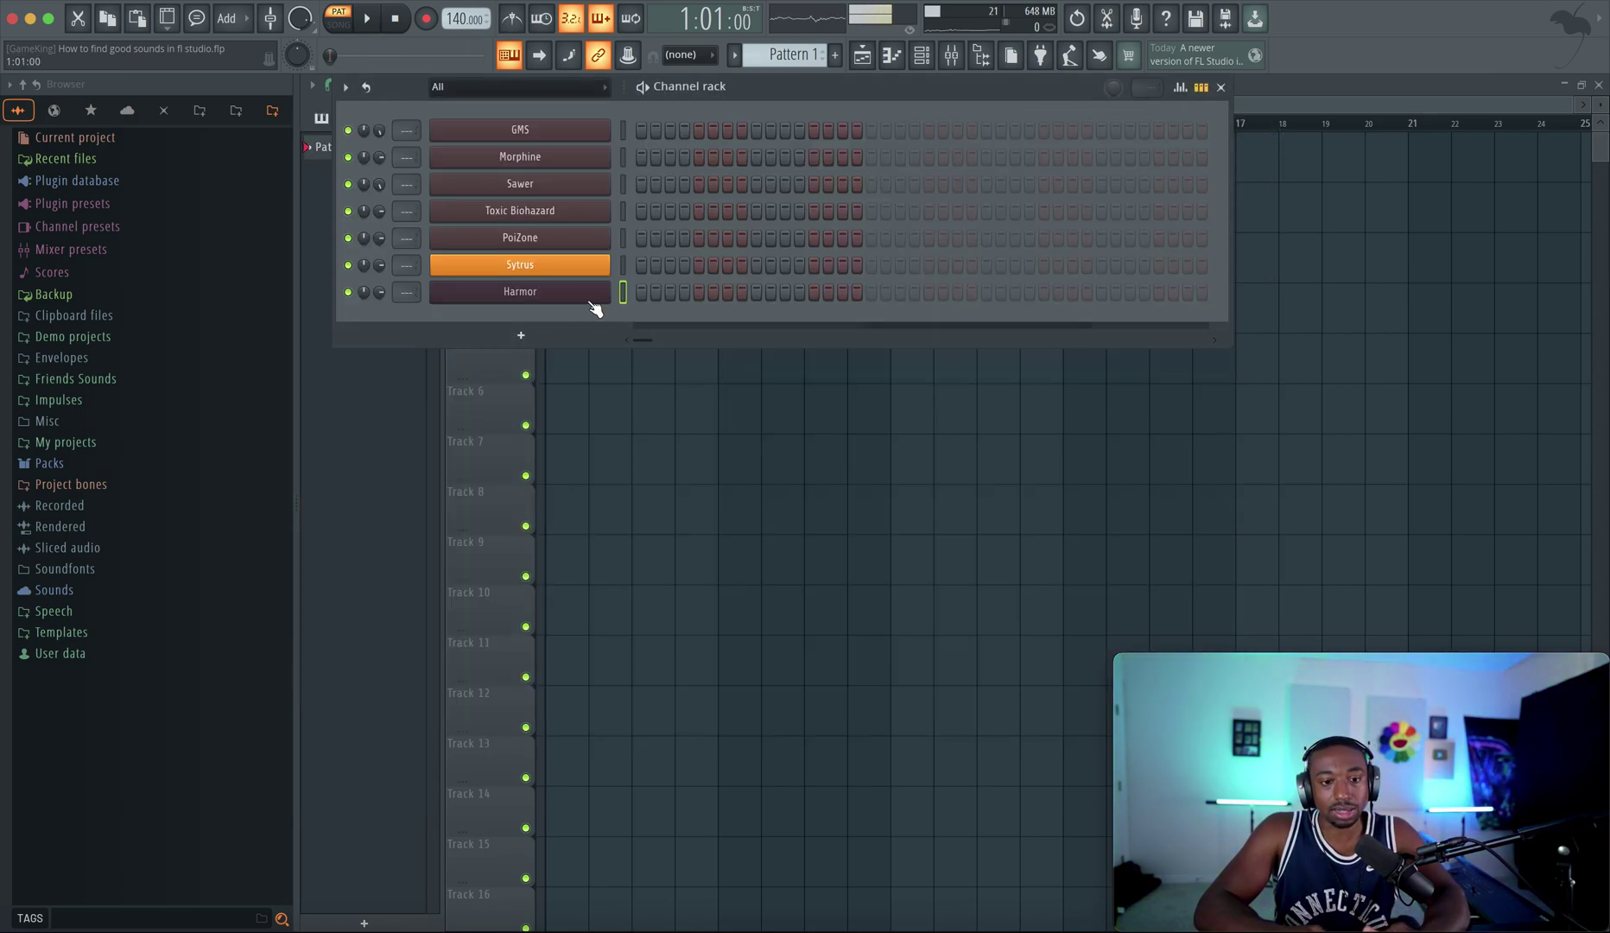
pyautogui.click(538, 334)
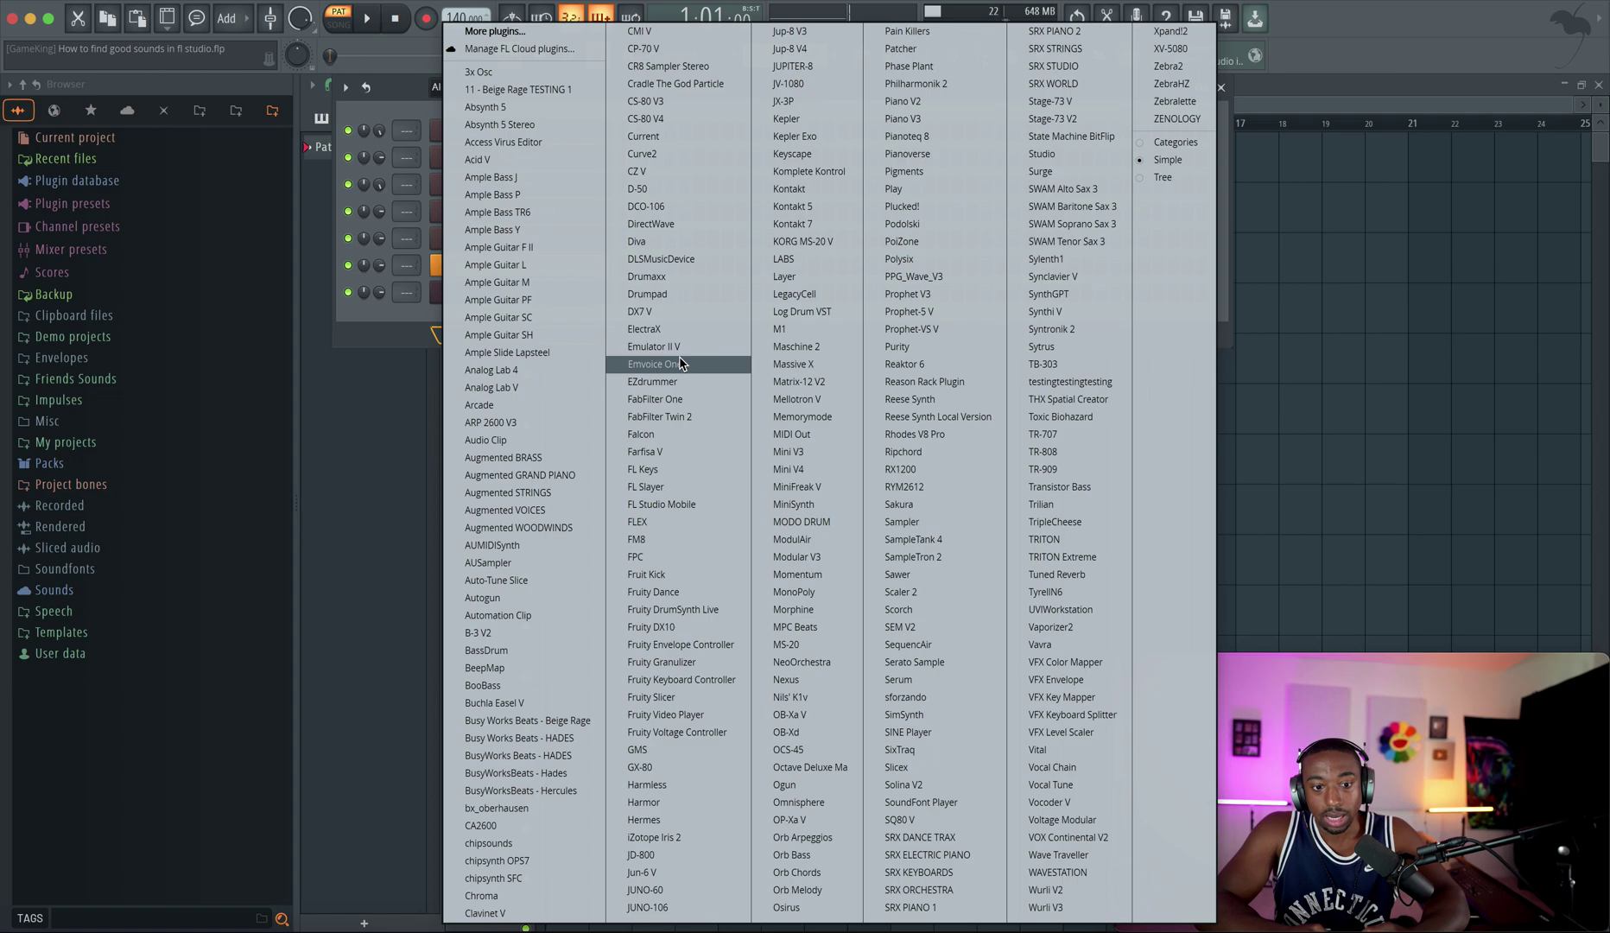
pyautogui.click(668, 520)
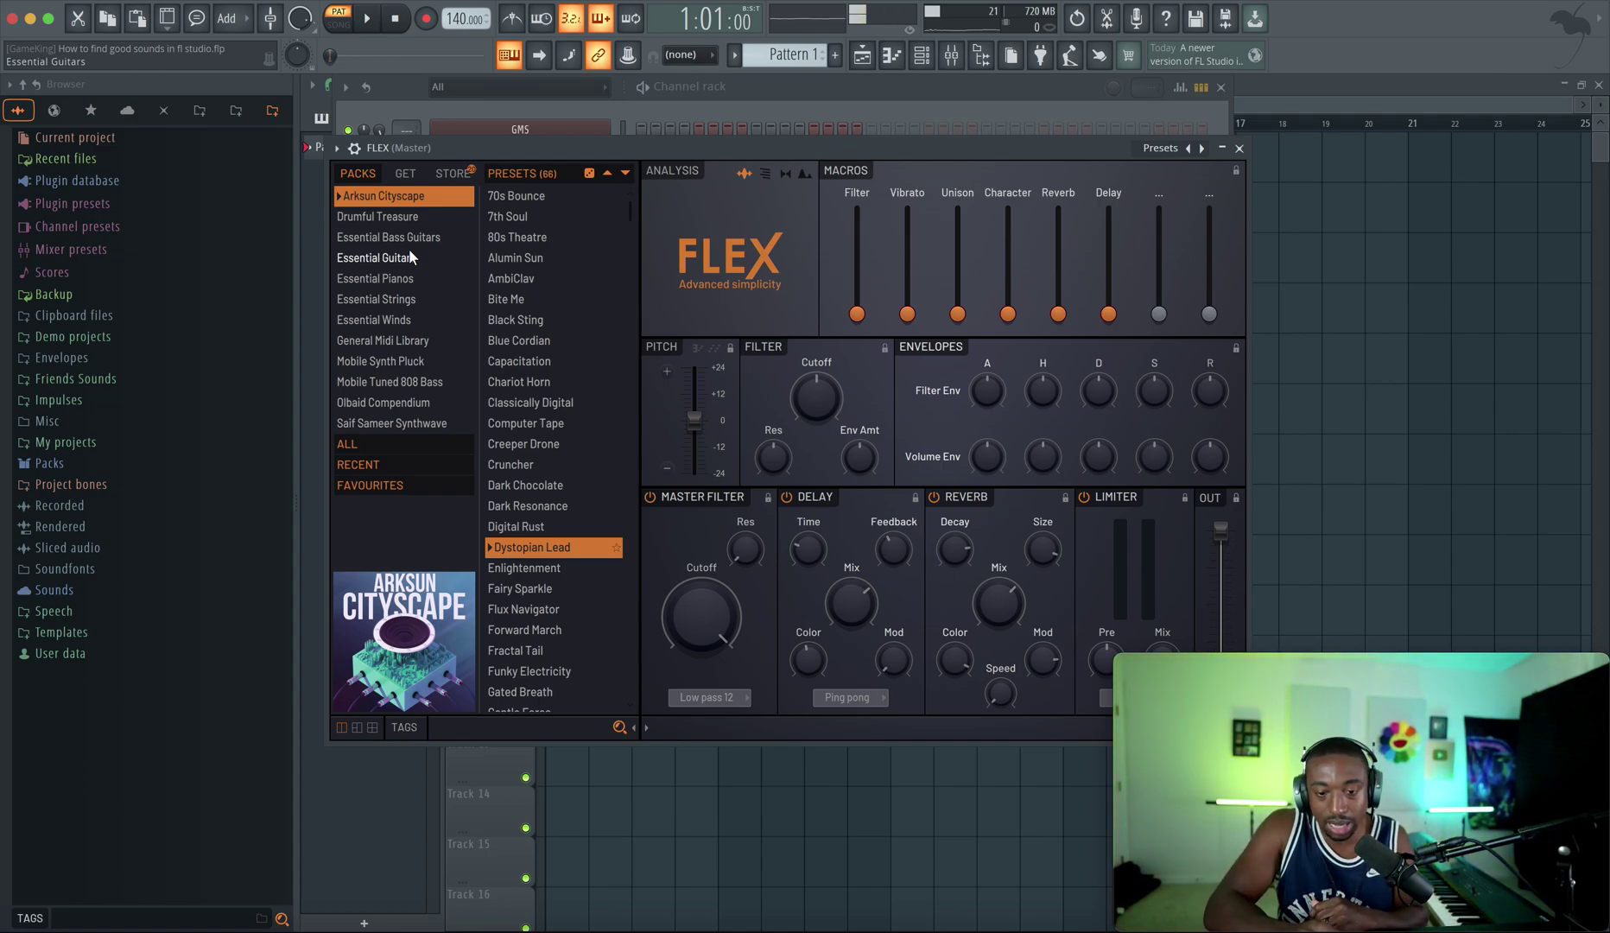
pyautogui.moveTo(561, 149); pyautogui.dragTo(575, 147)
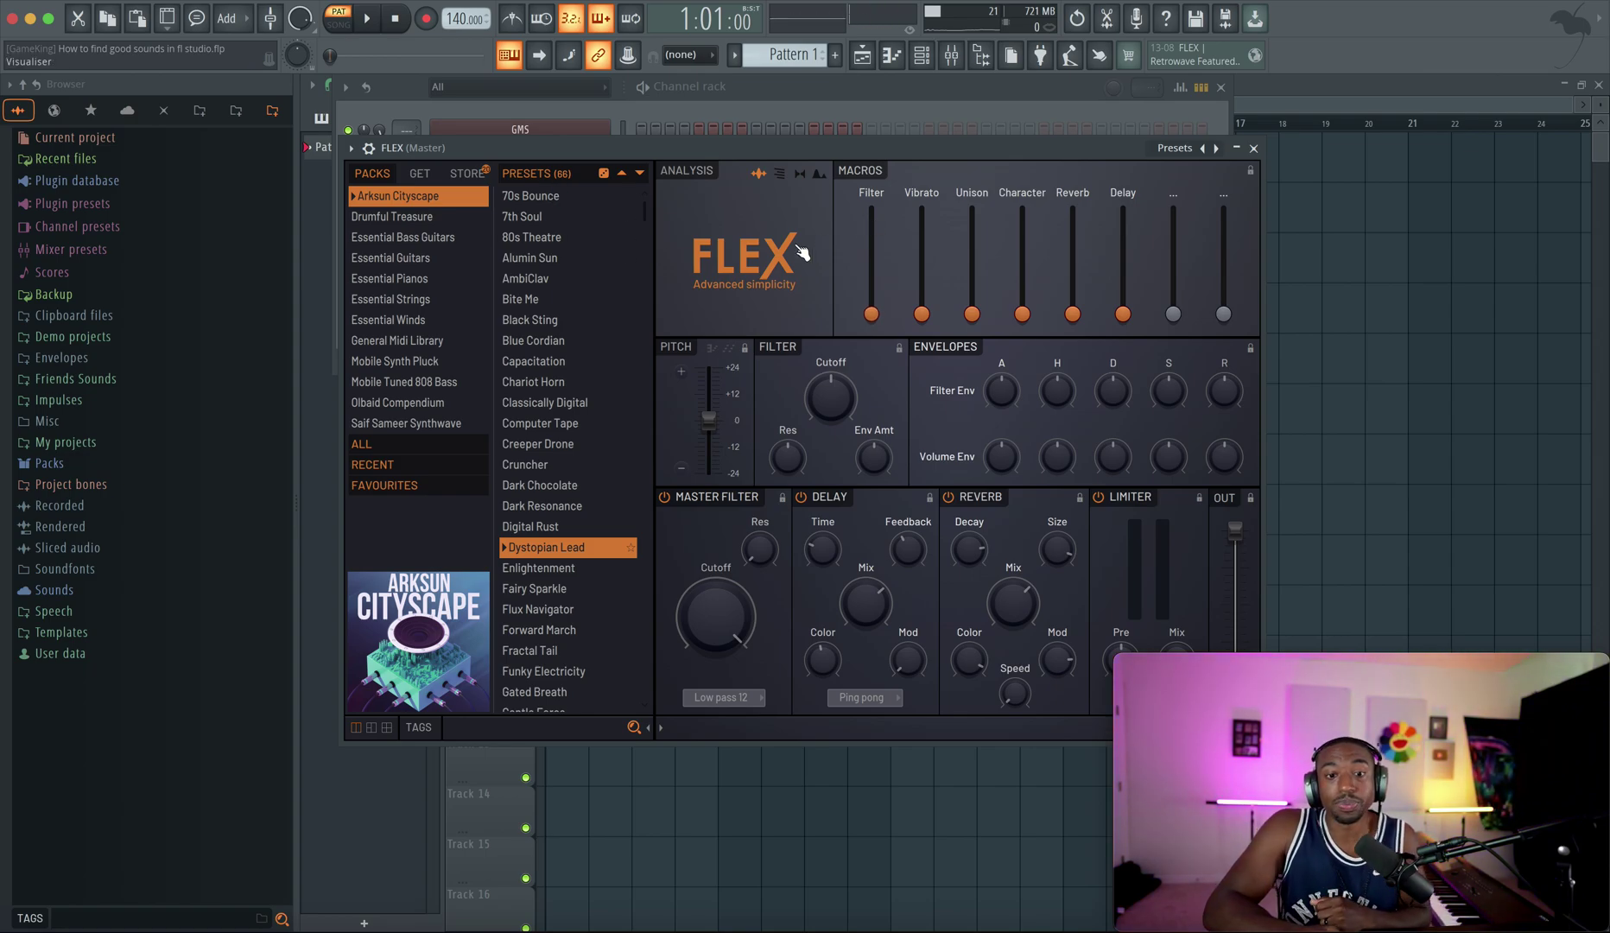
pyautogui.click(426, 276)
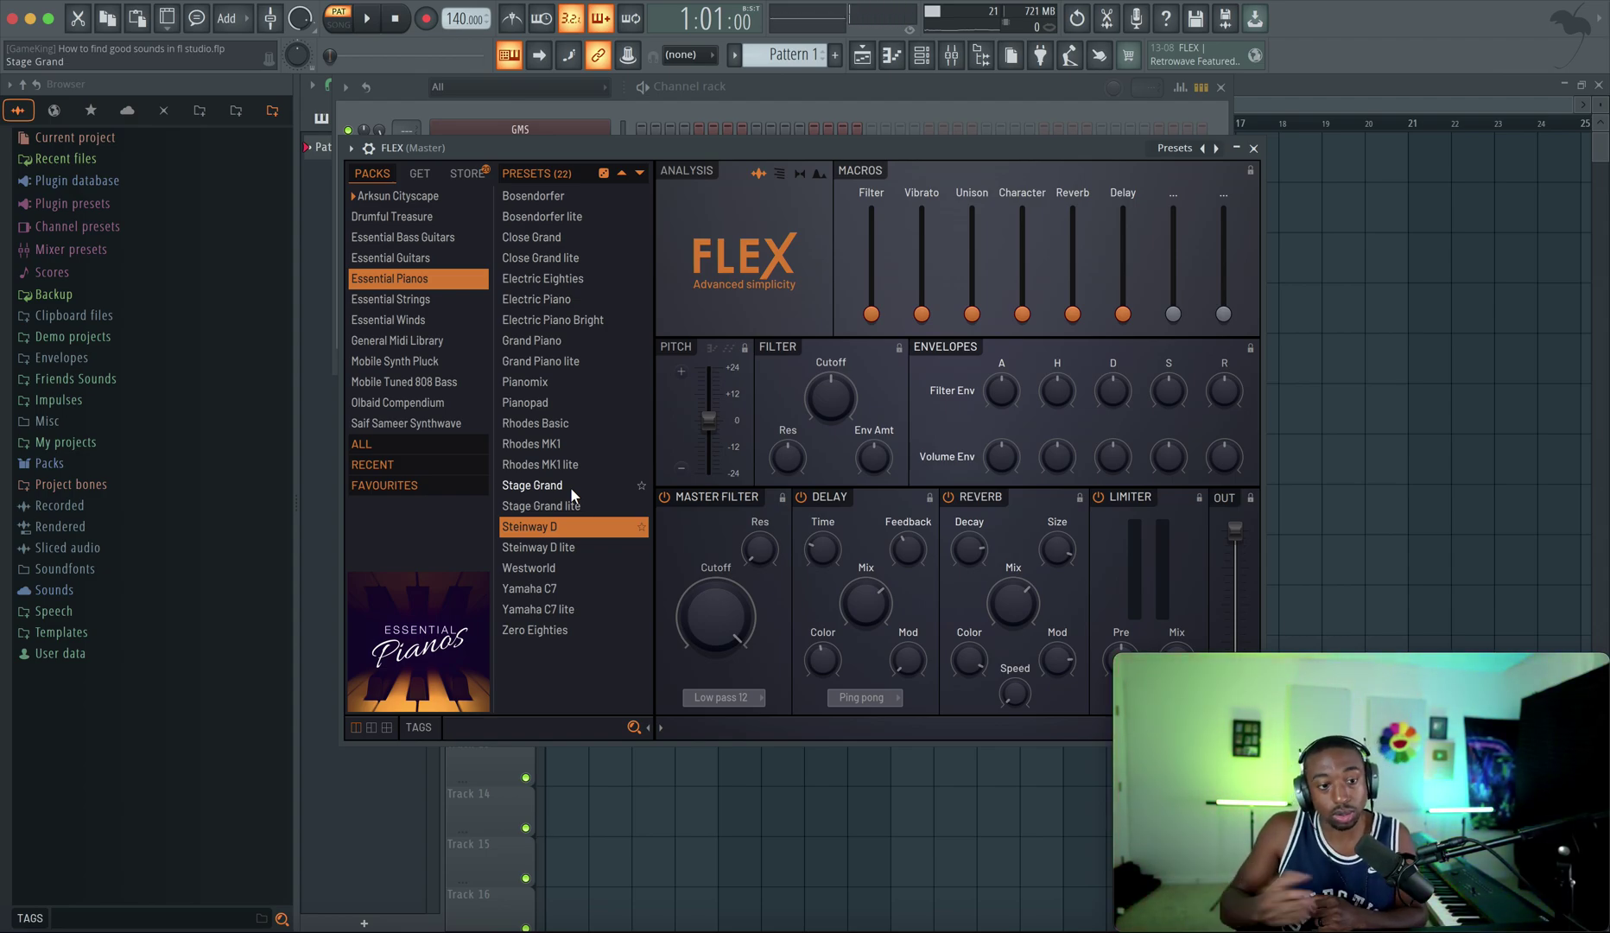
pyautogui.moveTo(924, 156)
pyautogui.mouseDown()
pyautogui.moveTo(898, 147)
pyautogui.moveTo(968, 151)
pyautogui.mouseUp()
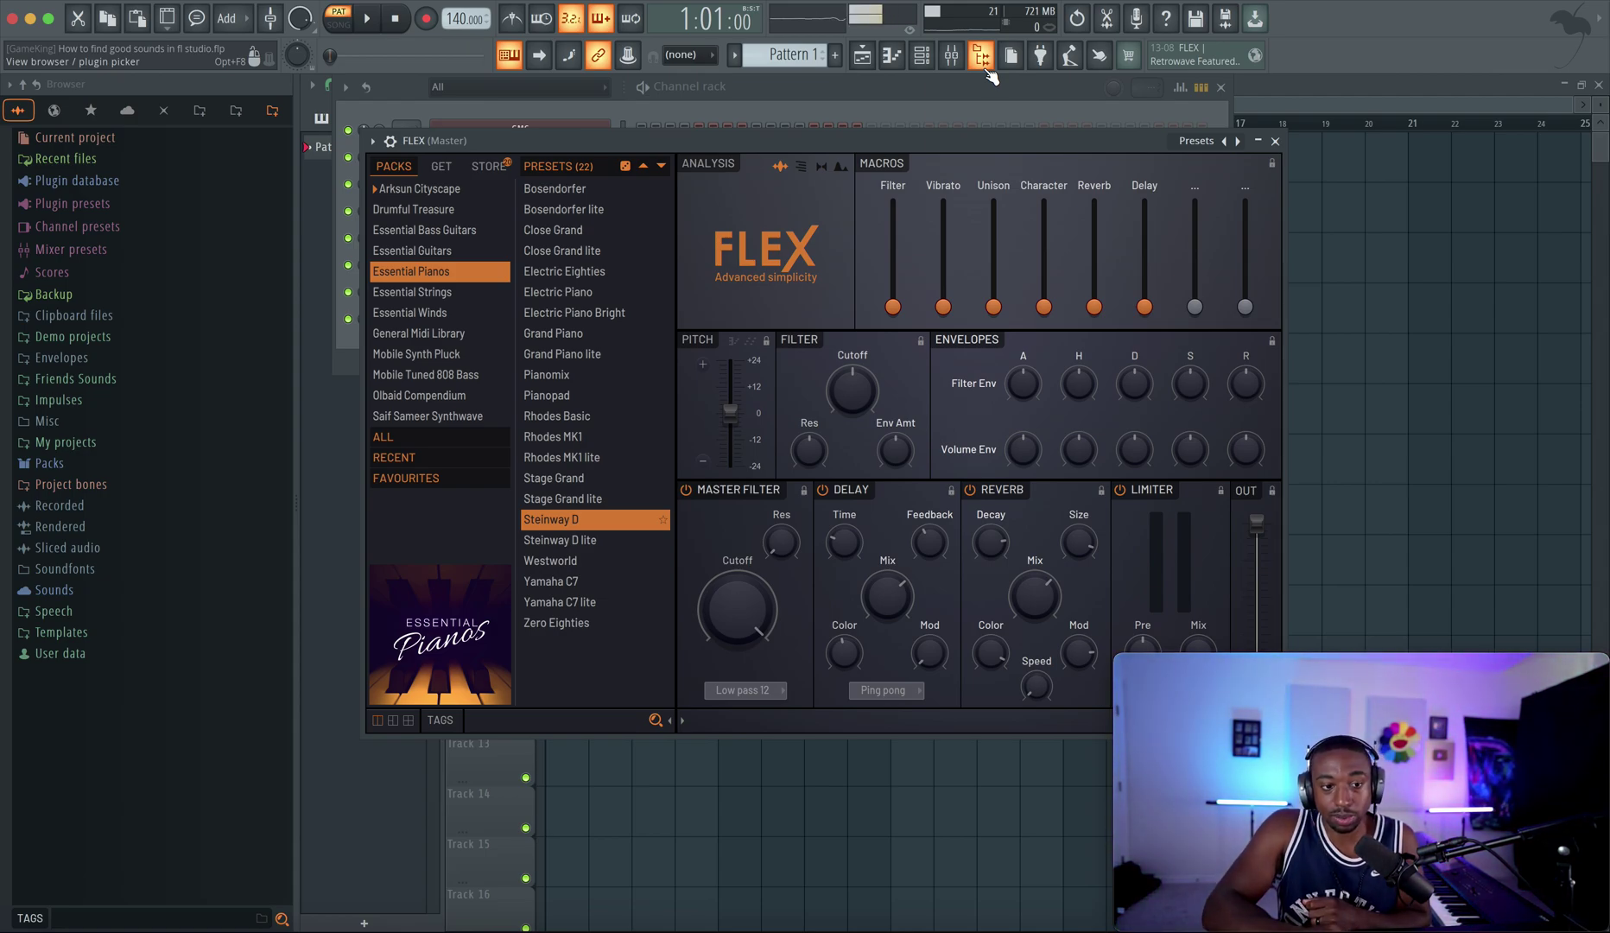
pyautogui.moveTo(913, 145)
pyautogui.mouseDown()
pyautogui.moveTo(853, 146)
pyautogui.moveTo(871, 147)
pyautogui.mouseUp()
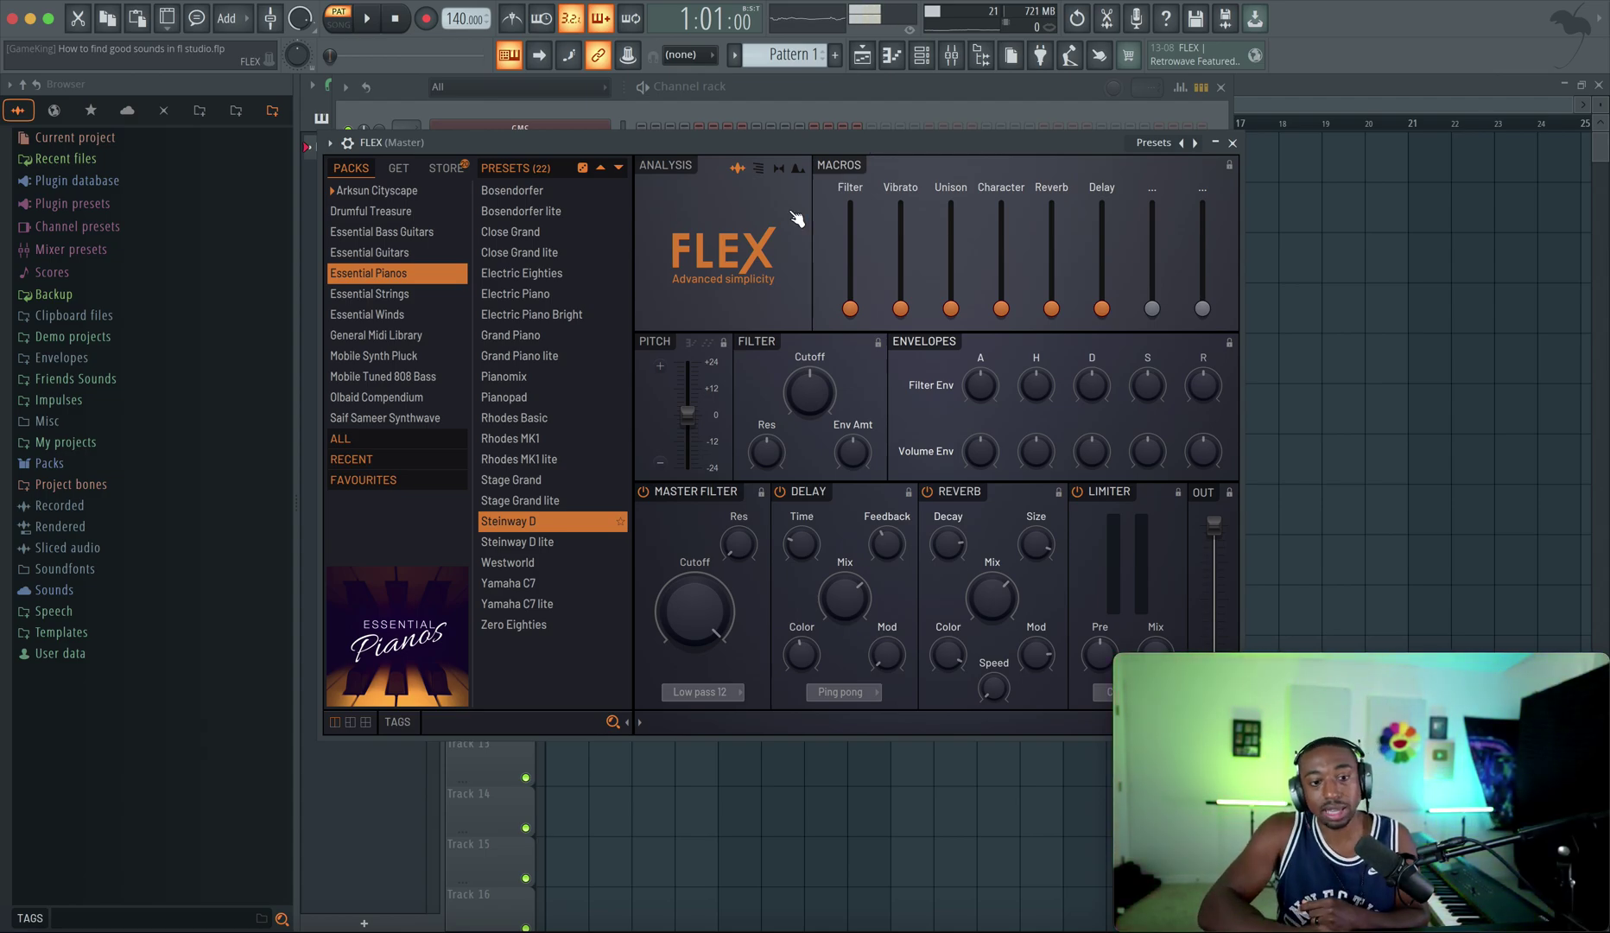
pyautogui.click(1231, 142)
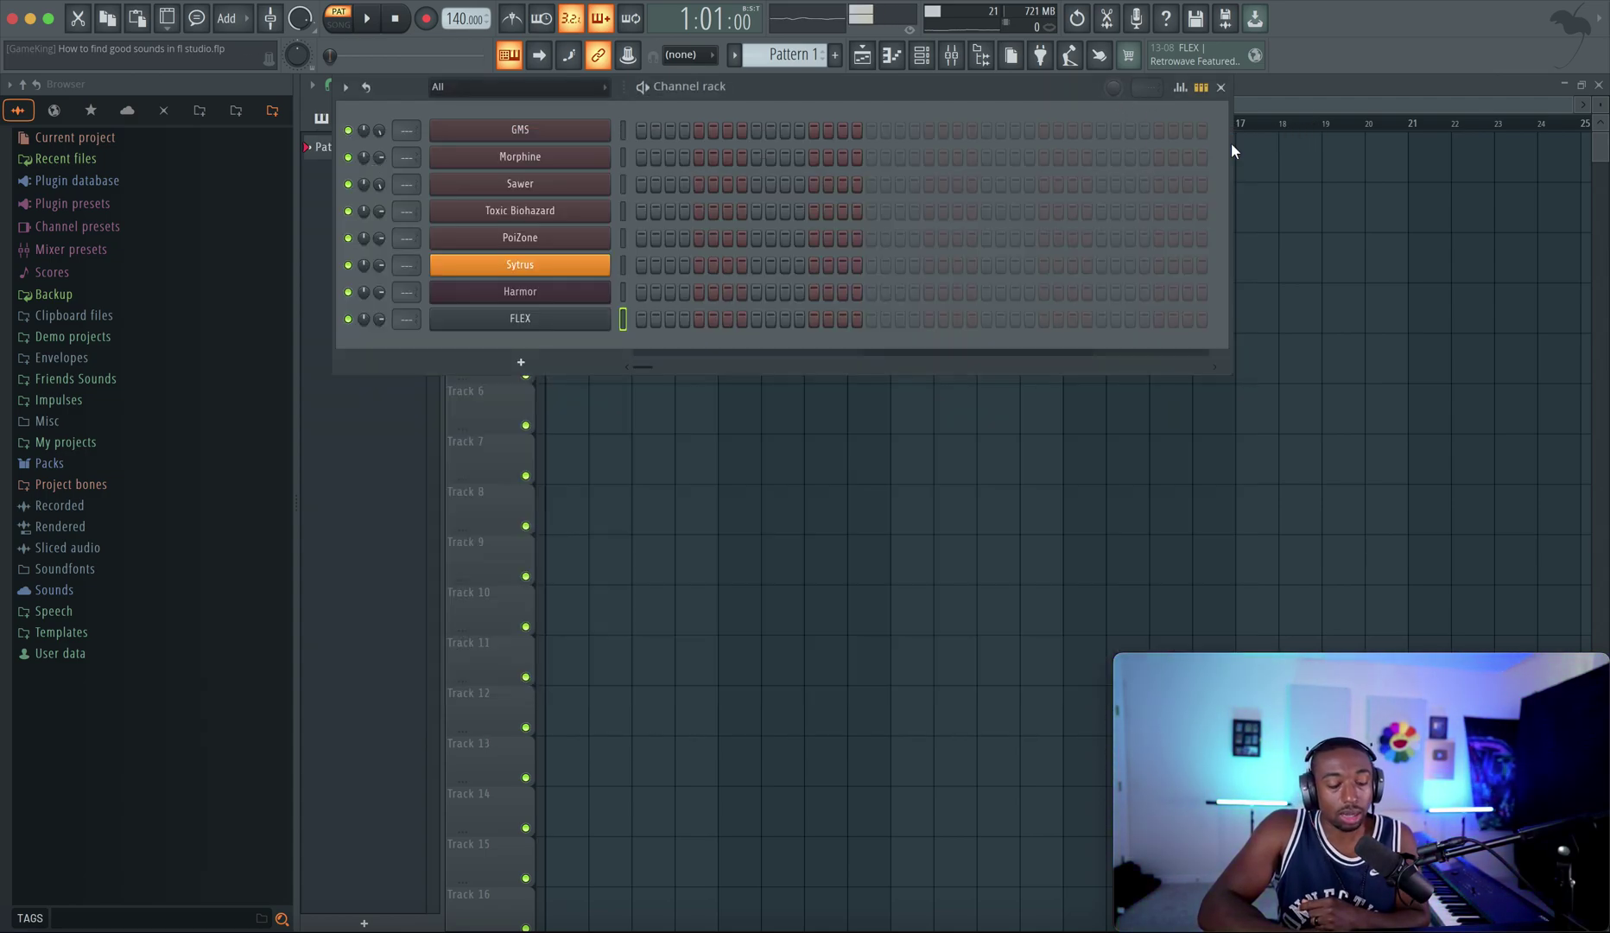
# Add a Fruity DX10 channel and load its Log Drum preset.
pyautogui.click(522, 362)
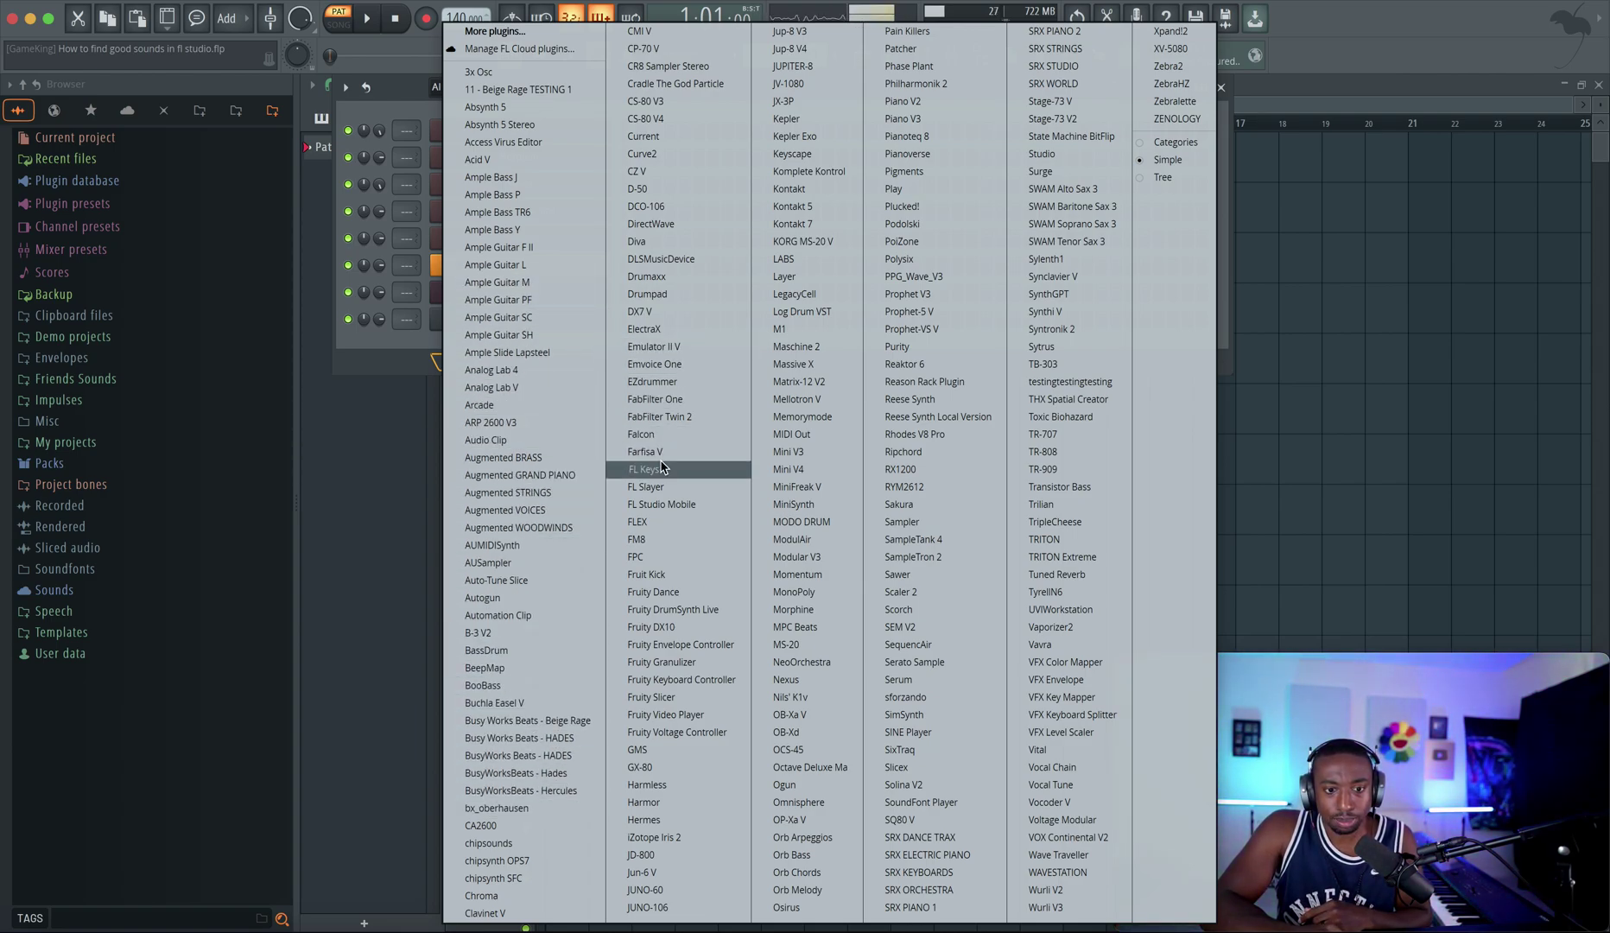
pyautogui.click(683, 627)
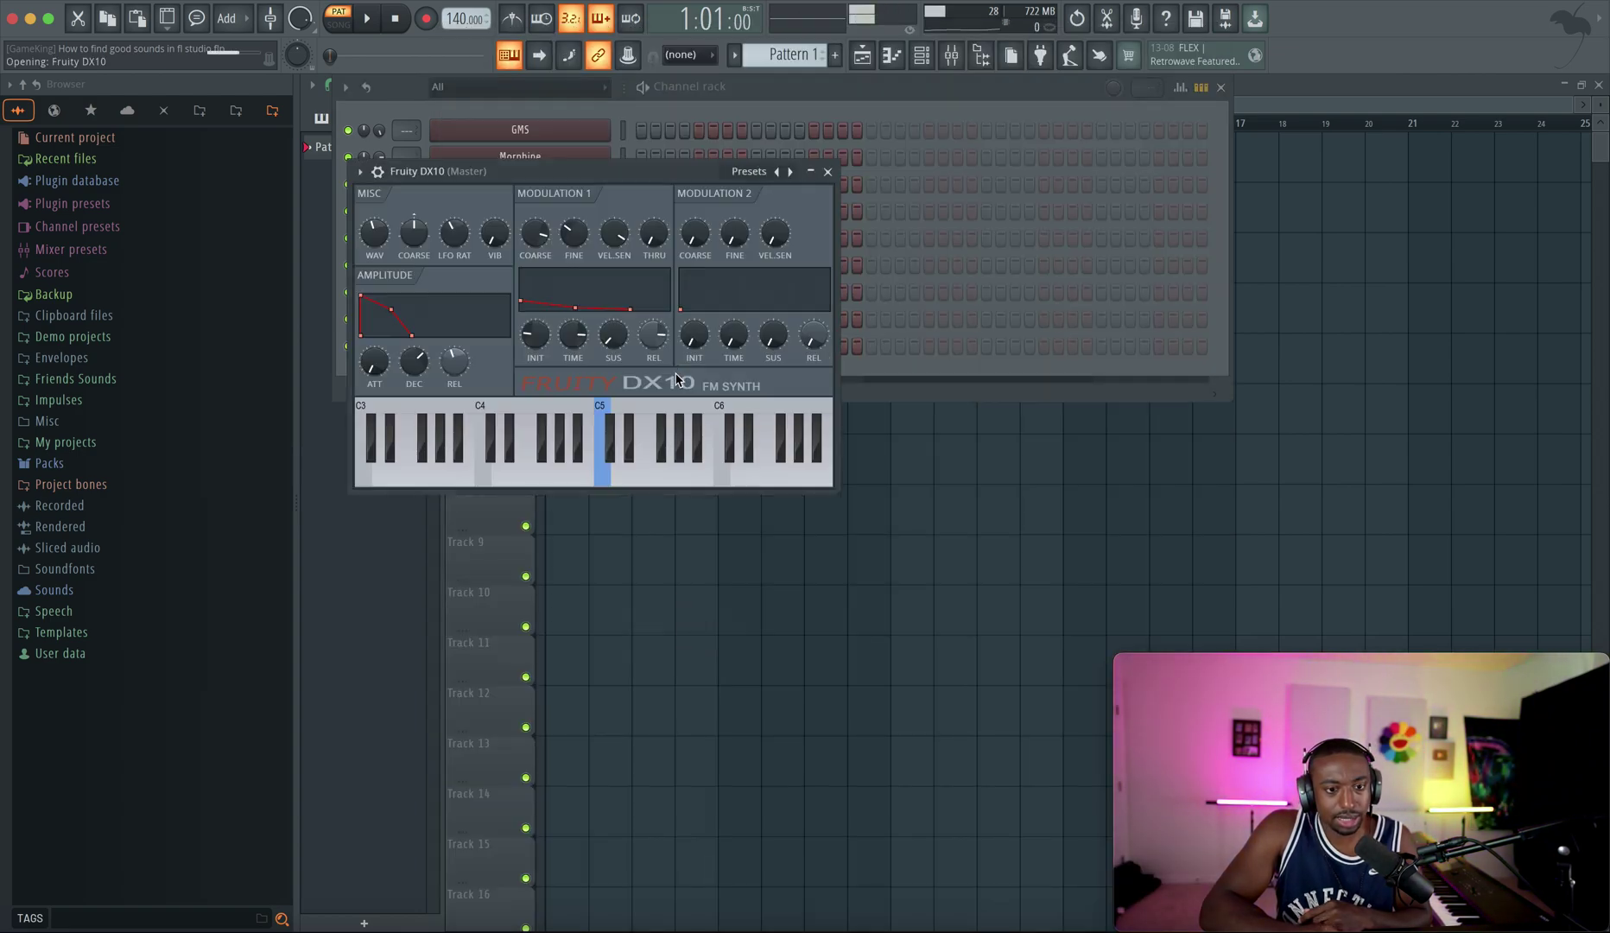
pyautogui.click(738, 171)
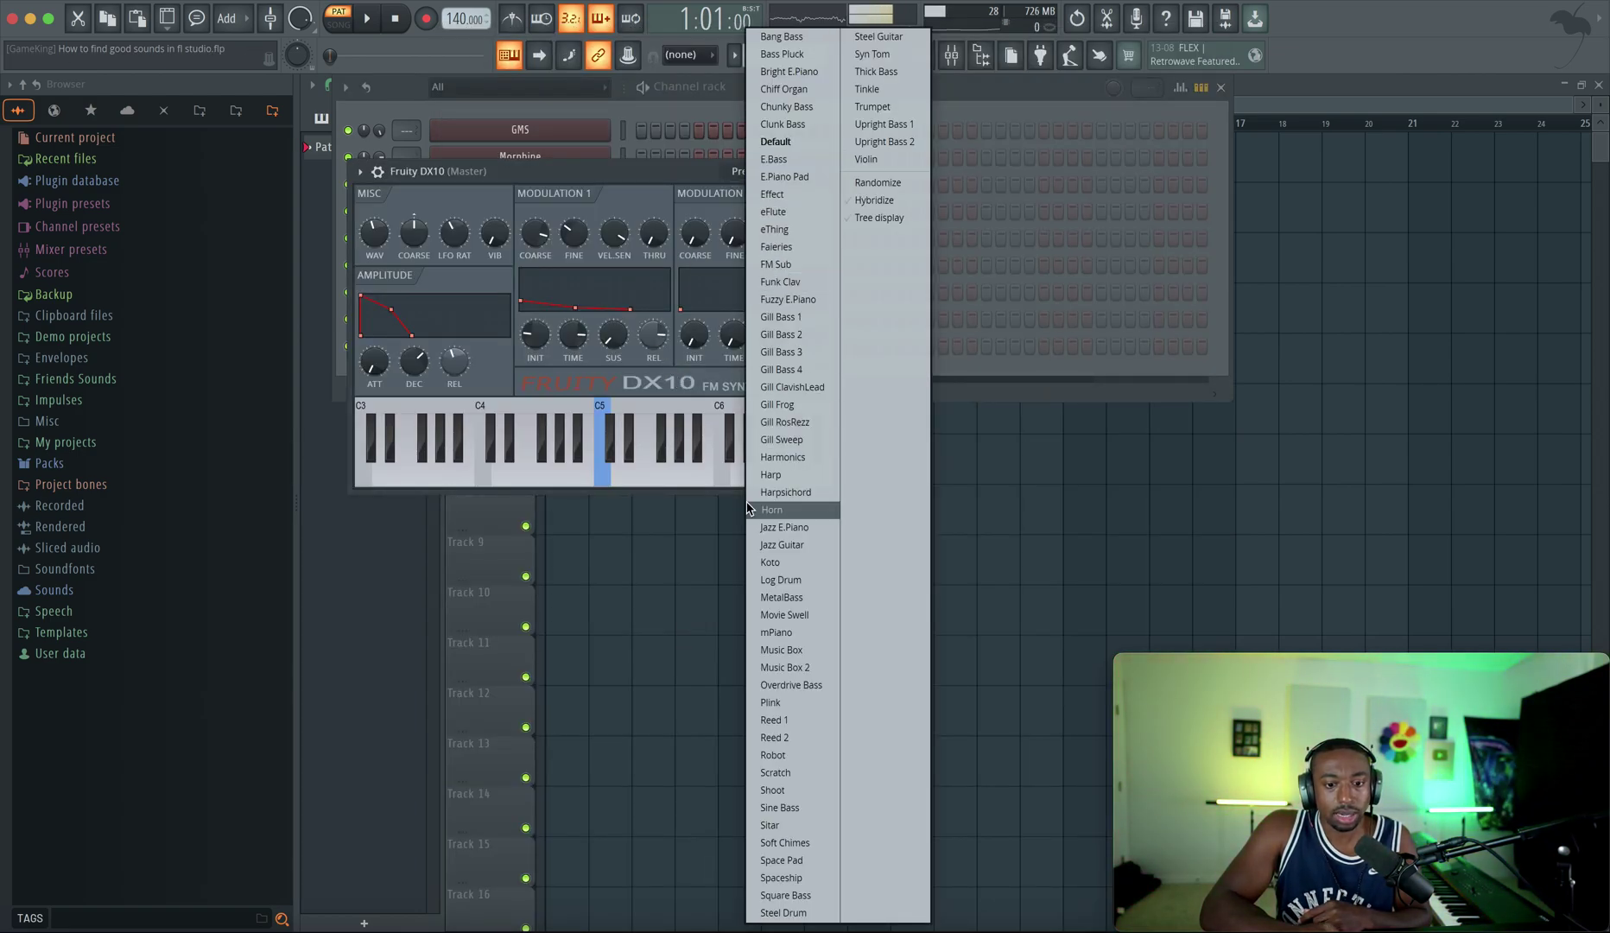
pyautogui.click(781, 580)
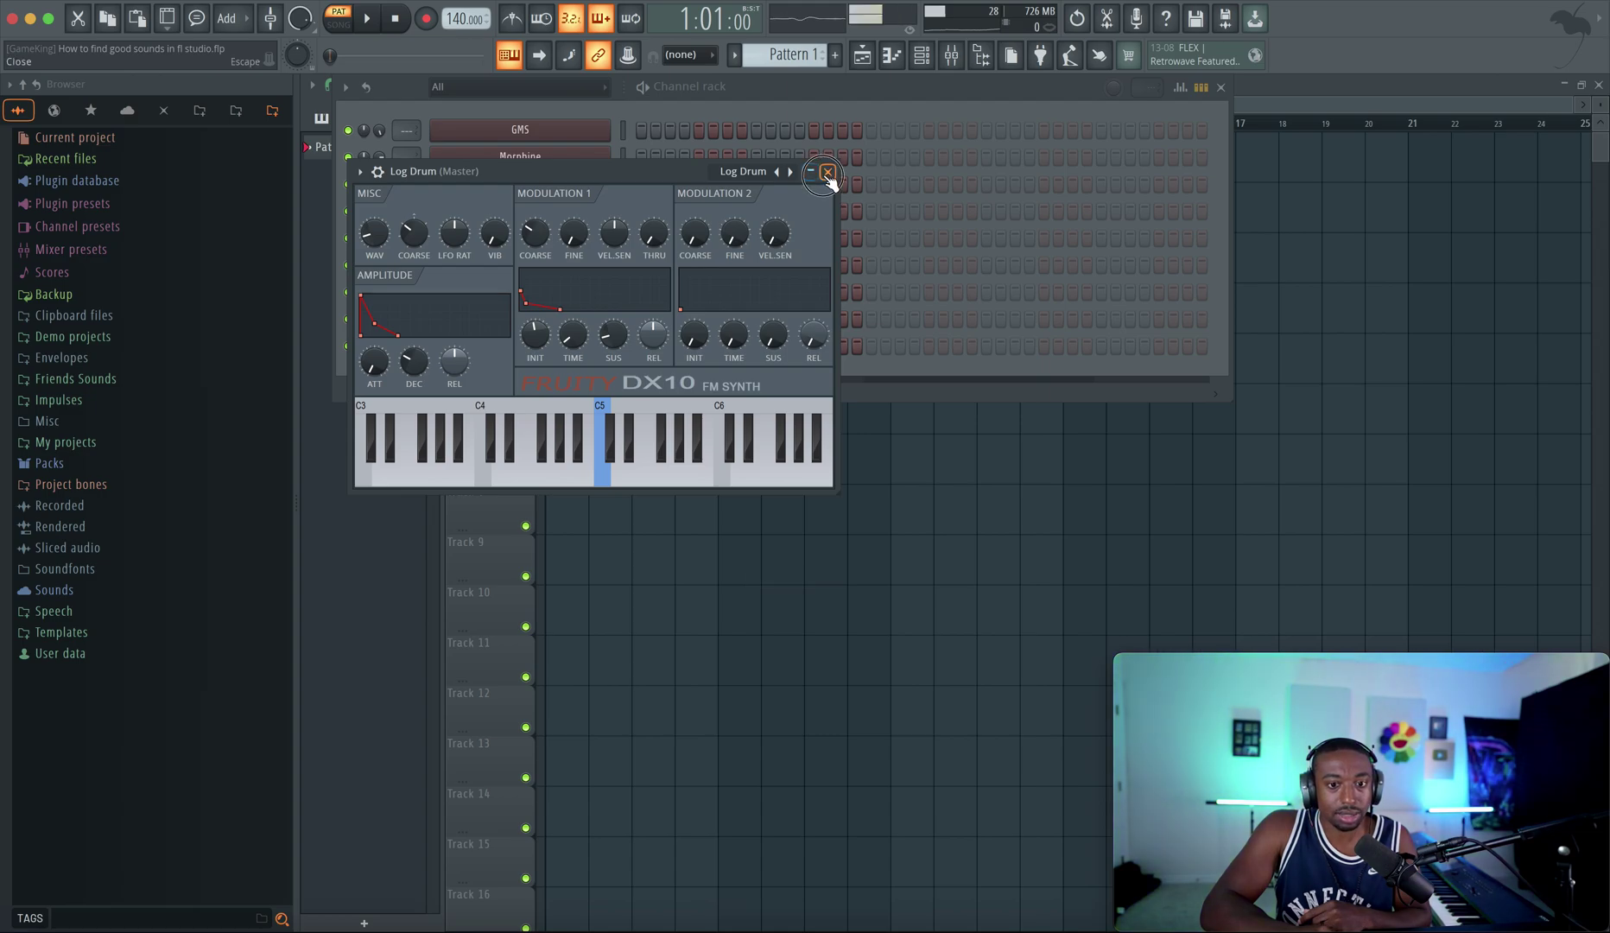
pyautogui.click(825, 172)
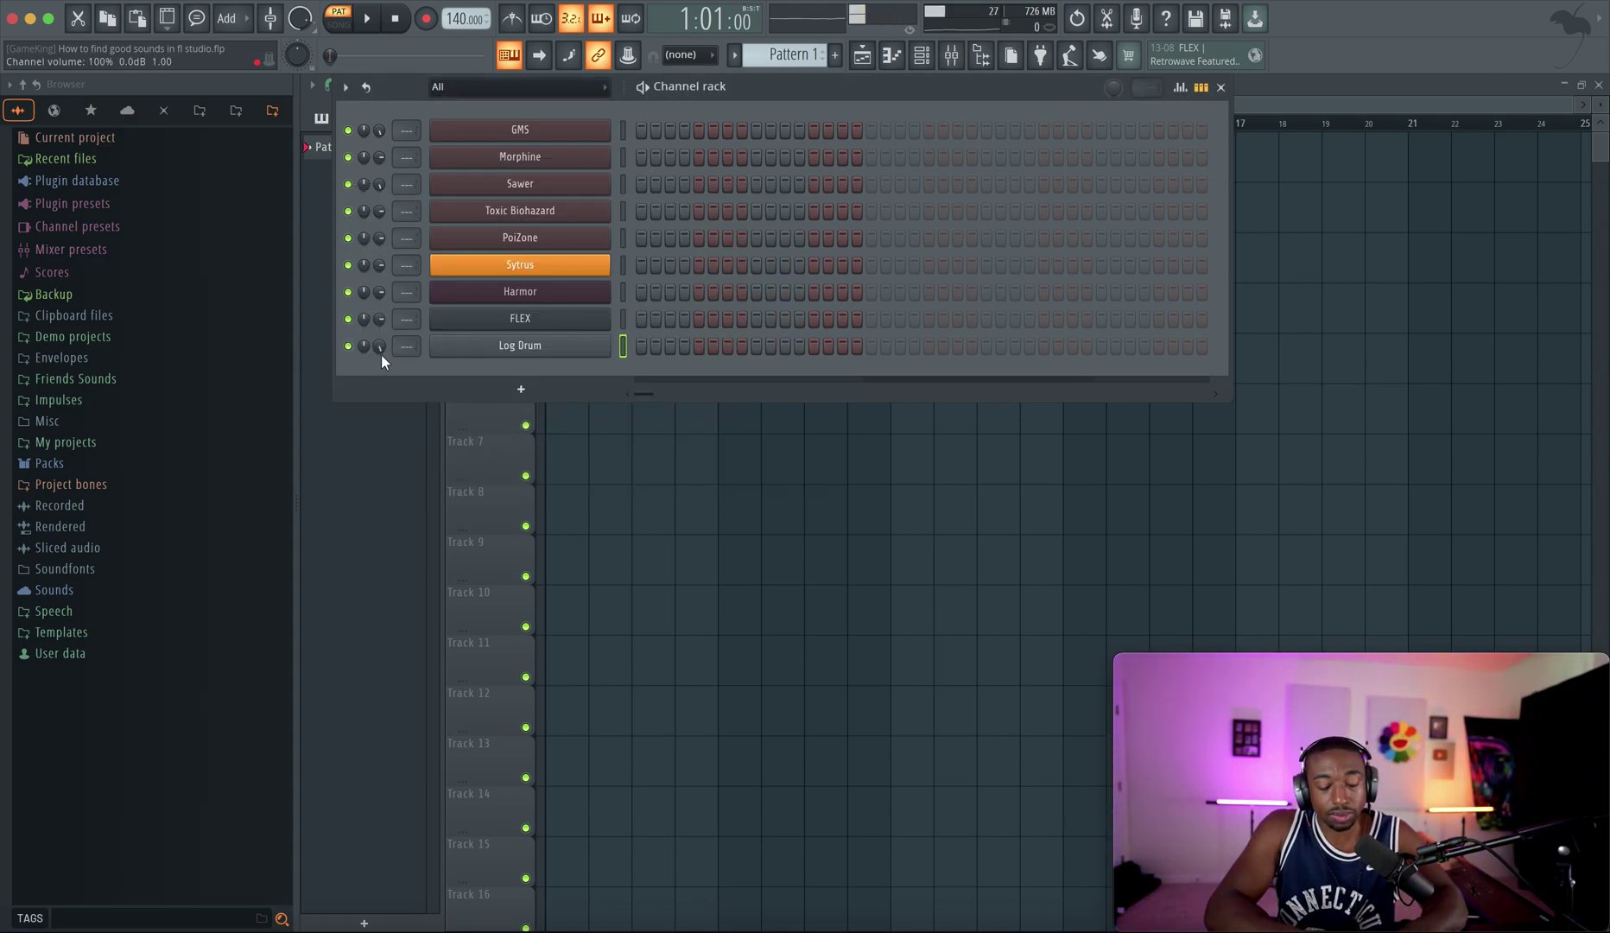
# Play three test notes on Log Drum and bring up the plugin list again.
pyautogui.press('b')
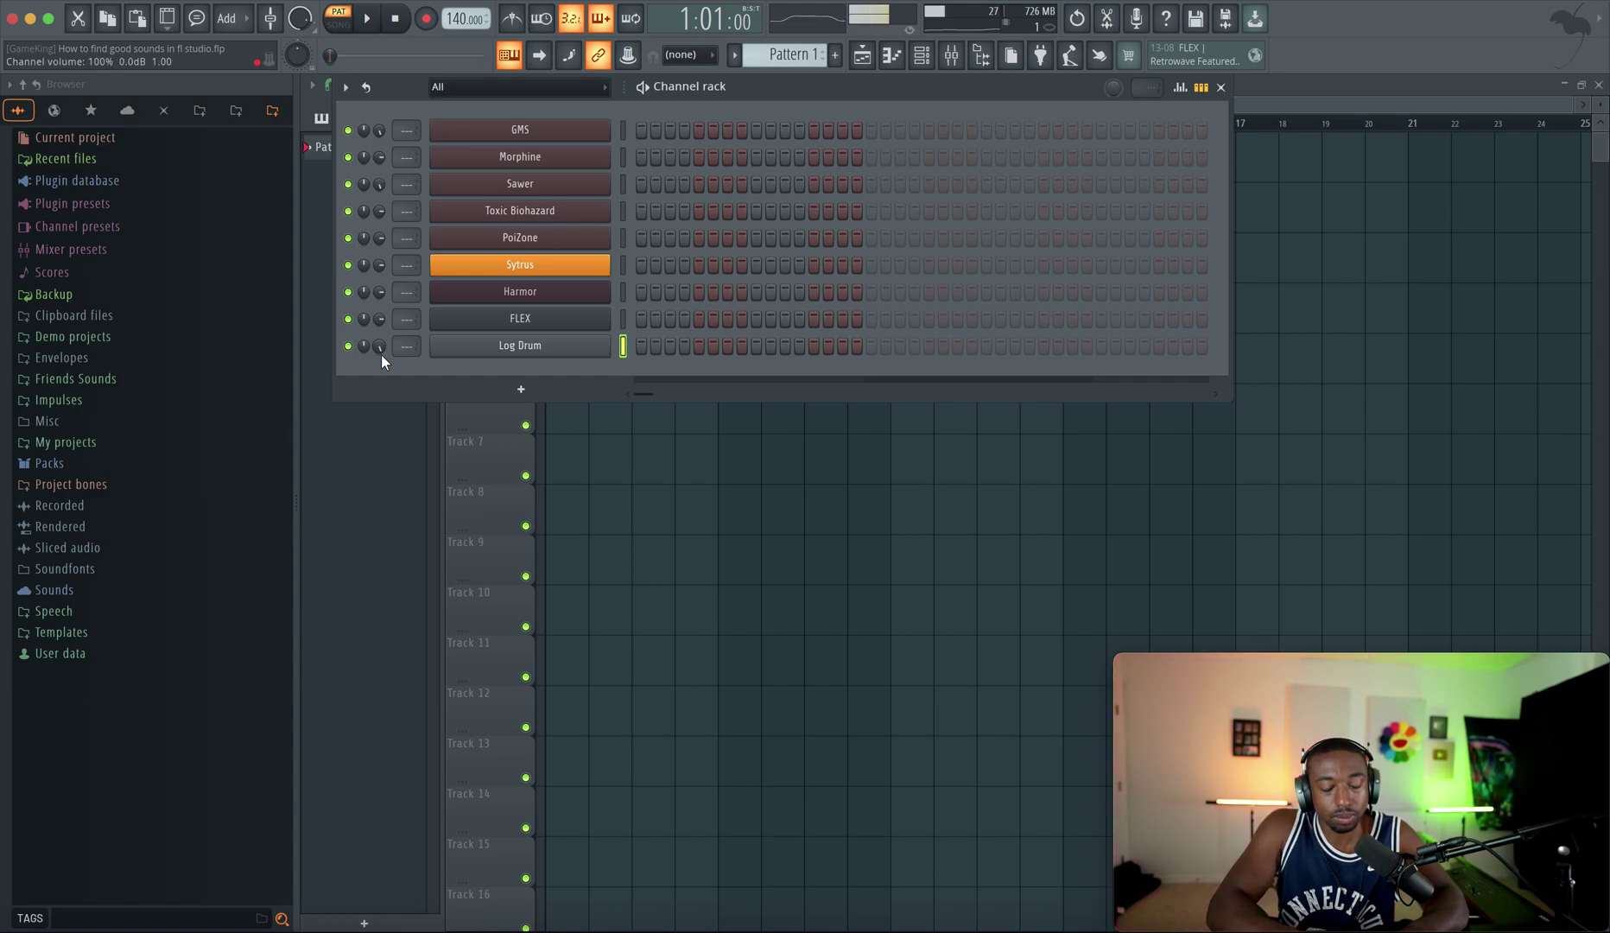
pyautogui.press('b')
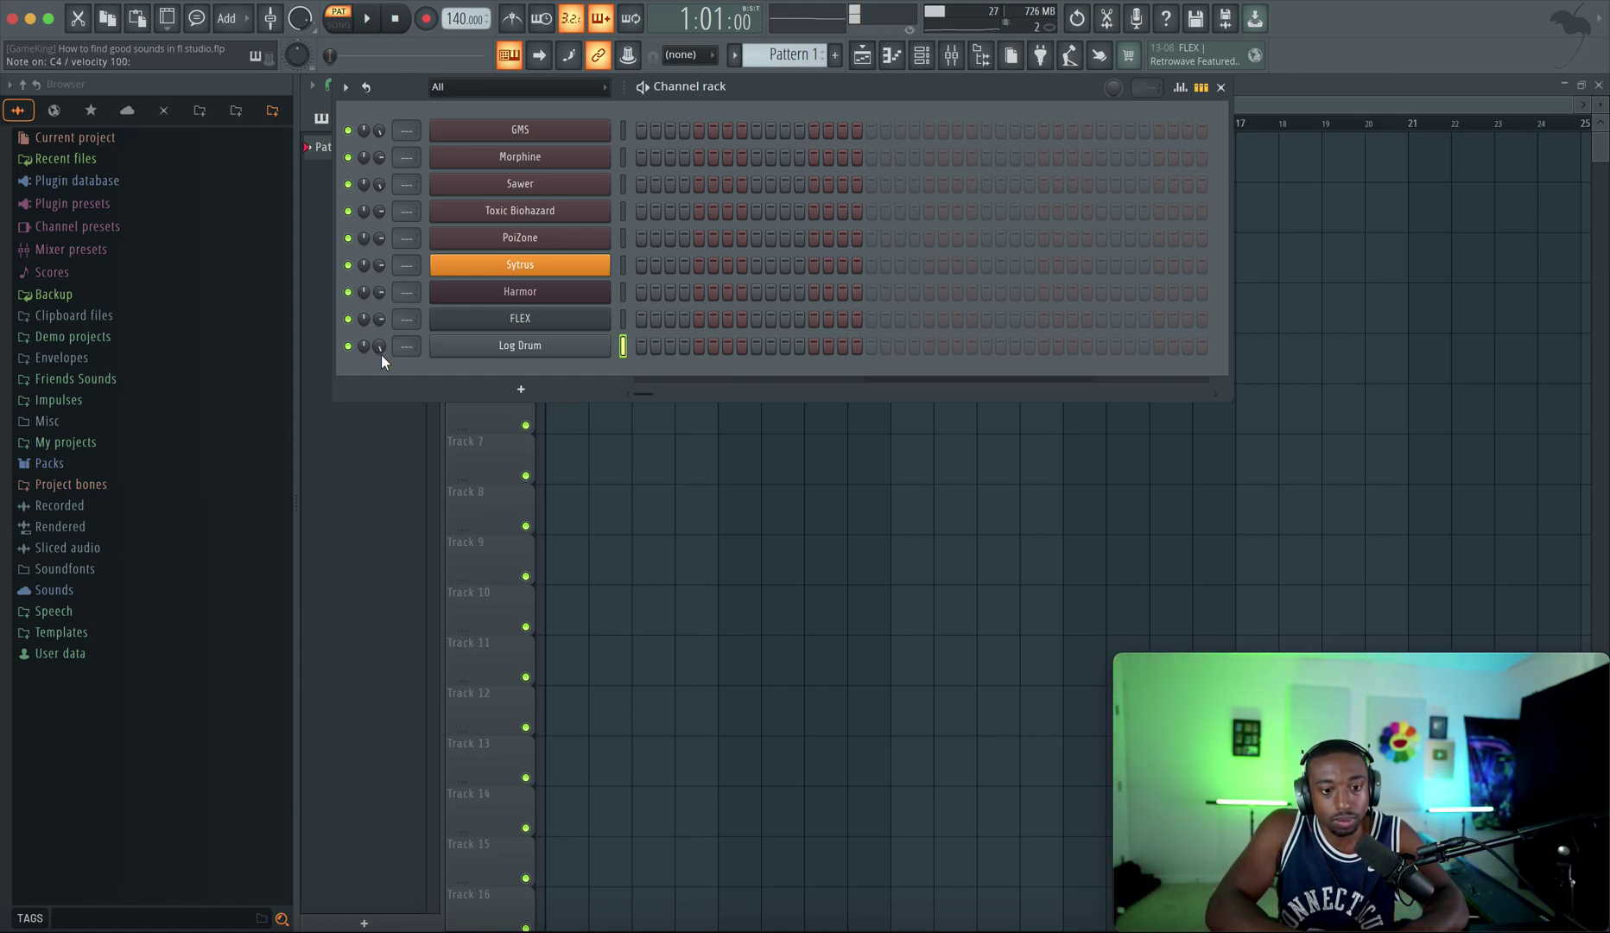
pyautogui.press('b')
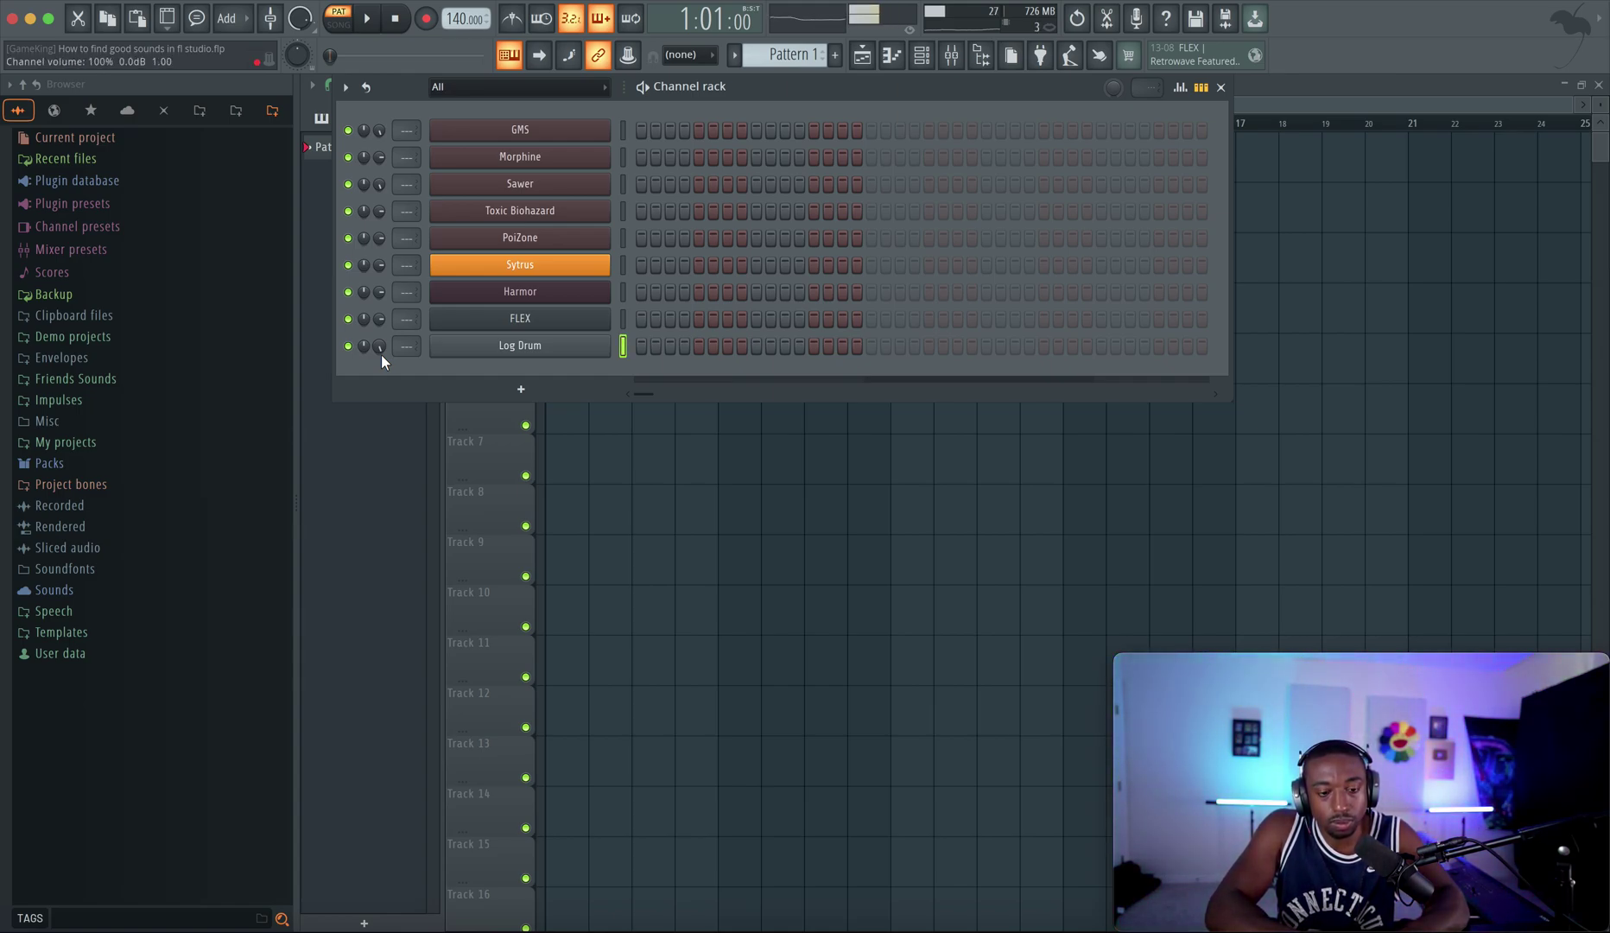
pyautogui.click(510, 394)
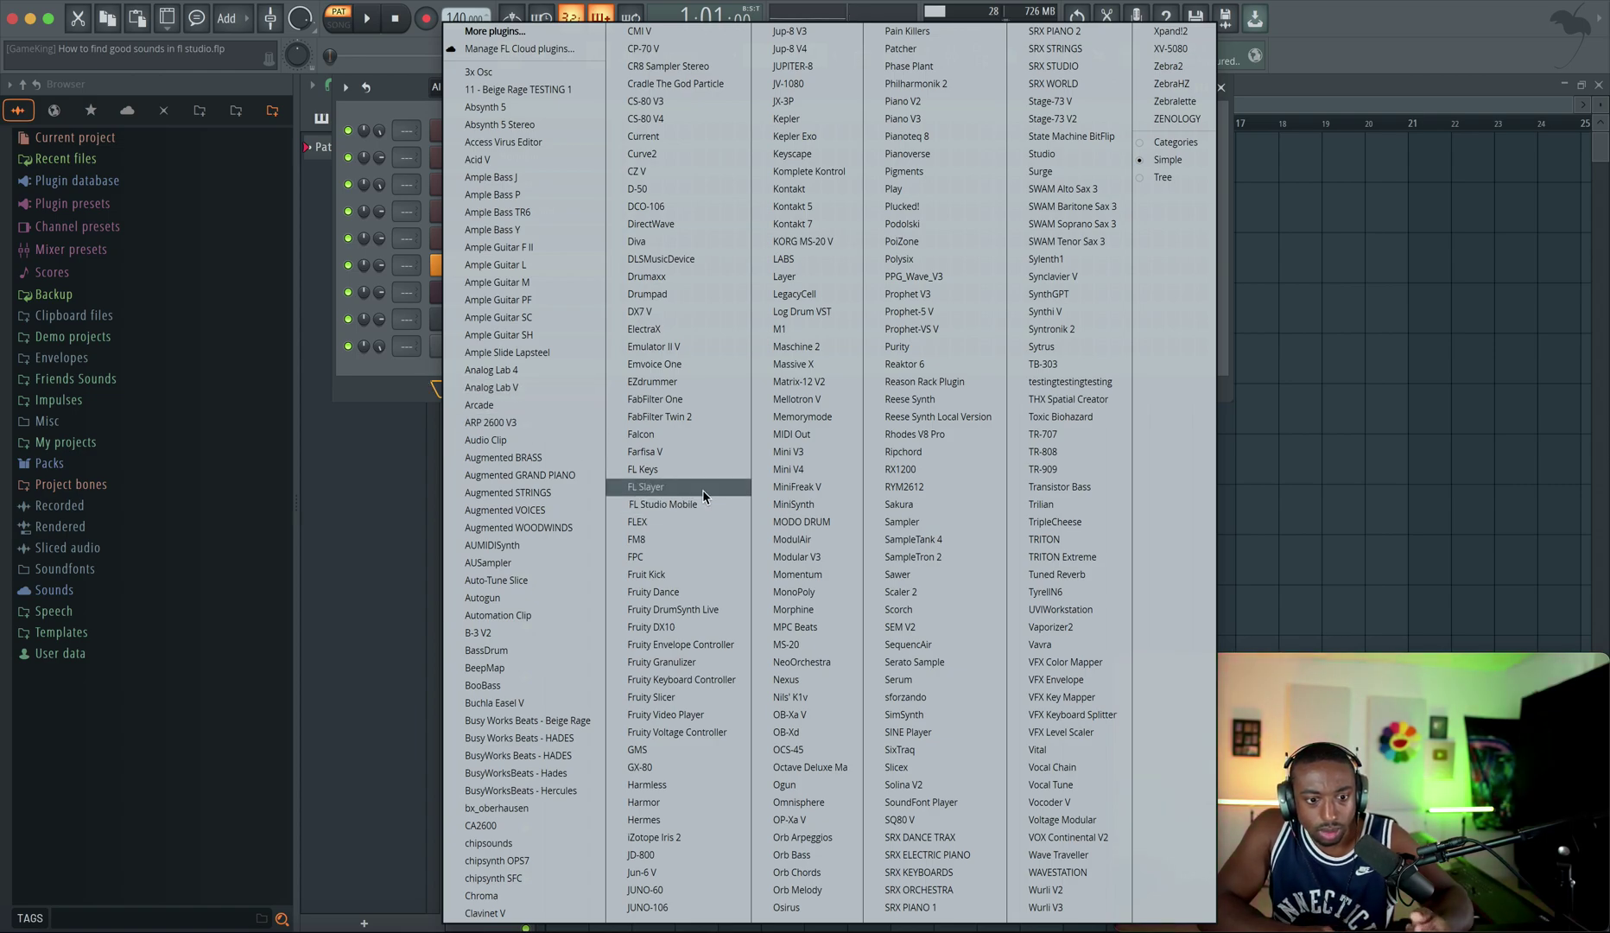
# Add FL Keys, trying School Piano before settling on the Dance Piano preset.
pyautogui.moveTo(691, 471); pyautogui.dragTo(704, 475)
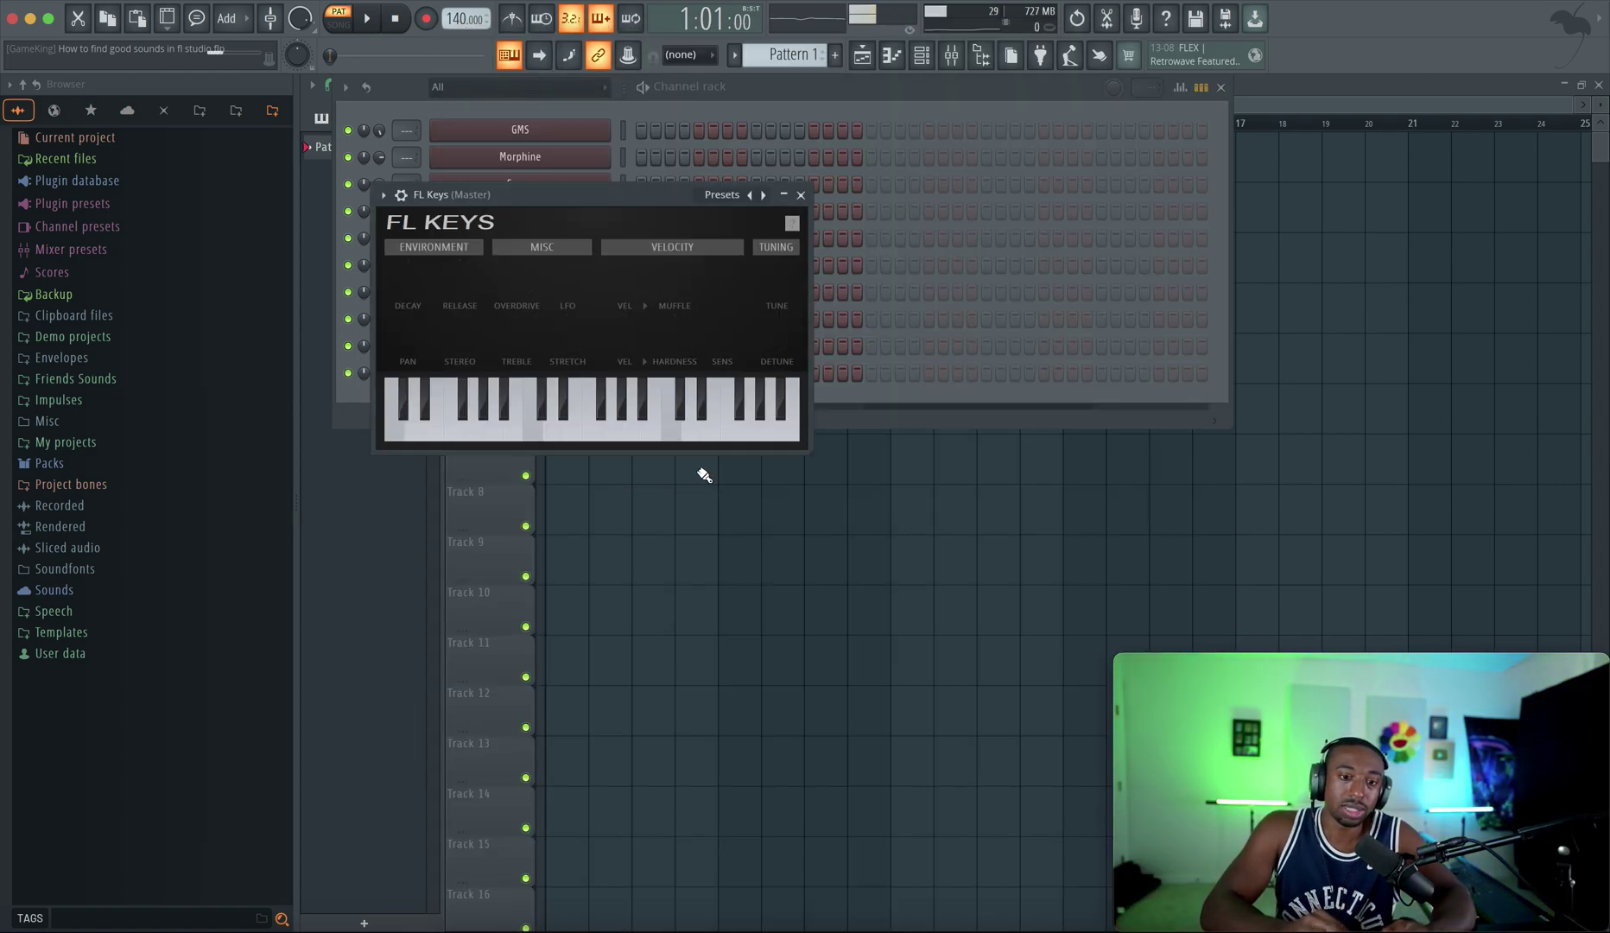
pyautogui.click(719, 195)
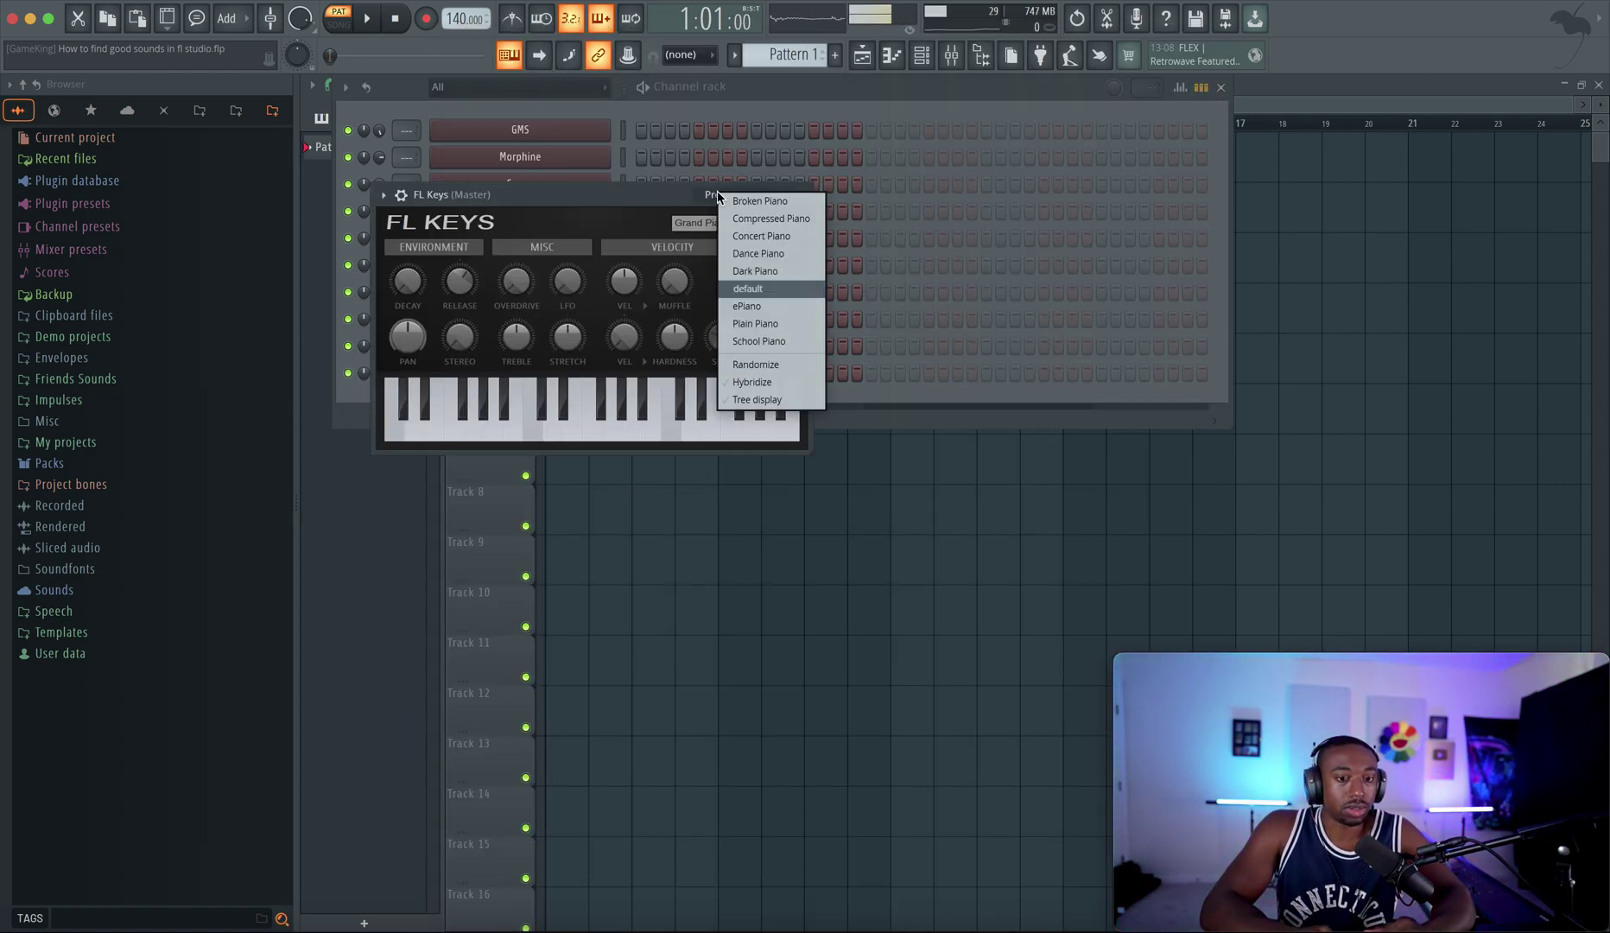
pyautogui.click(759, 341)
pyautogui.click(713, 194)
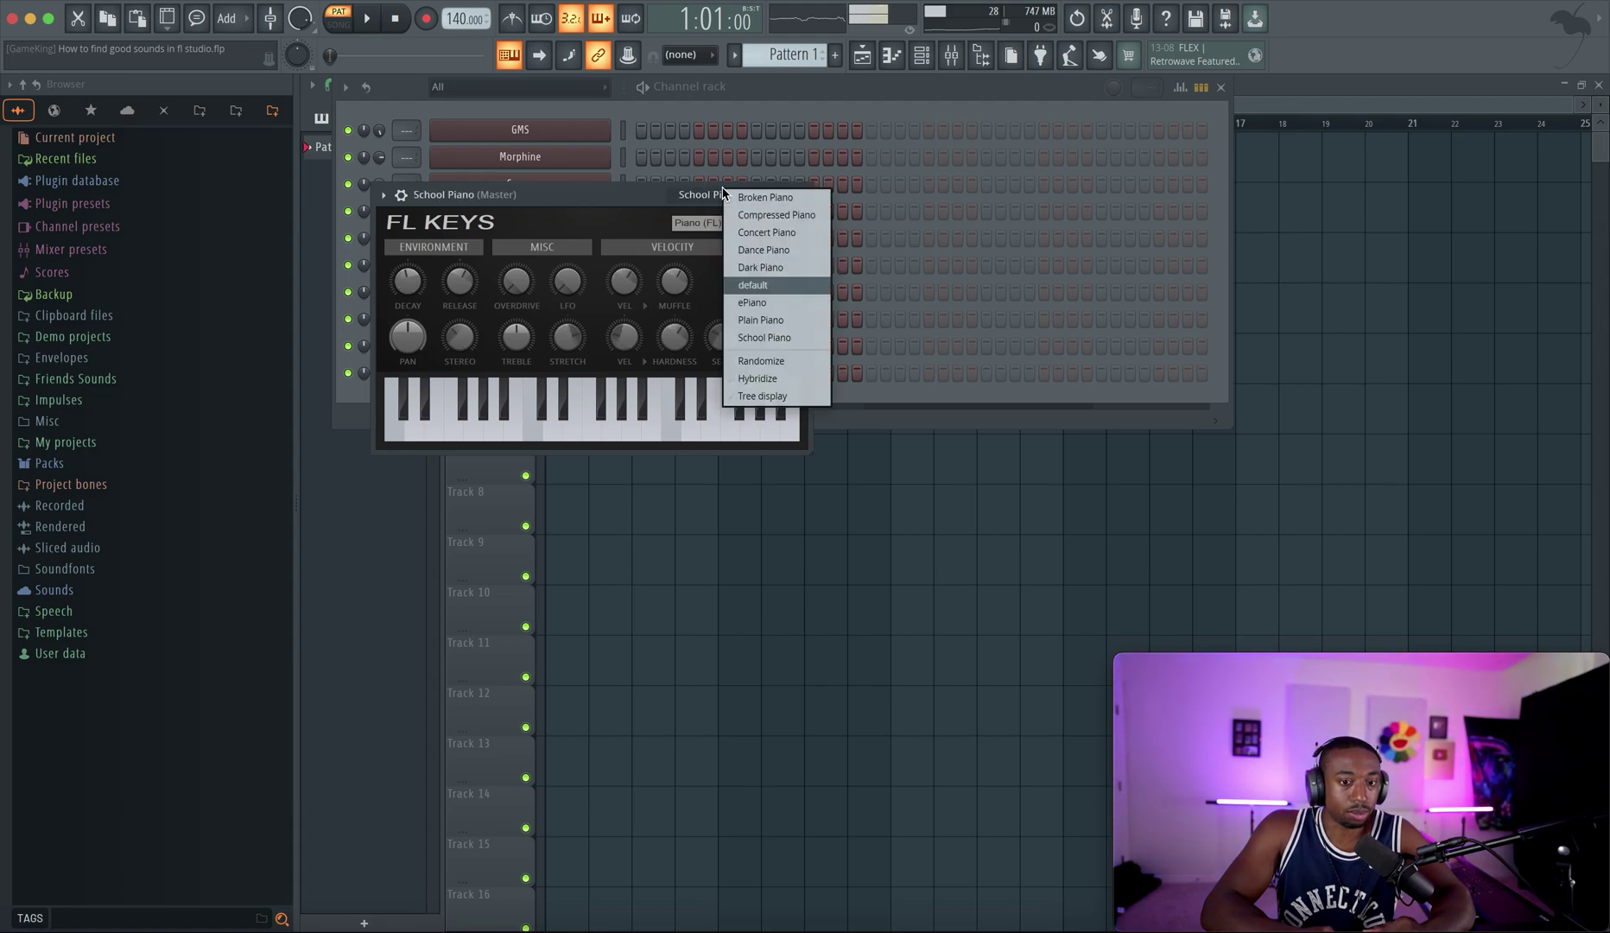
pyautogui.click(764, 249)
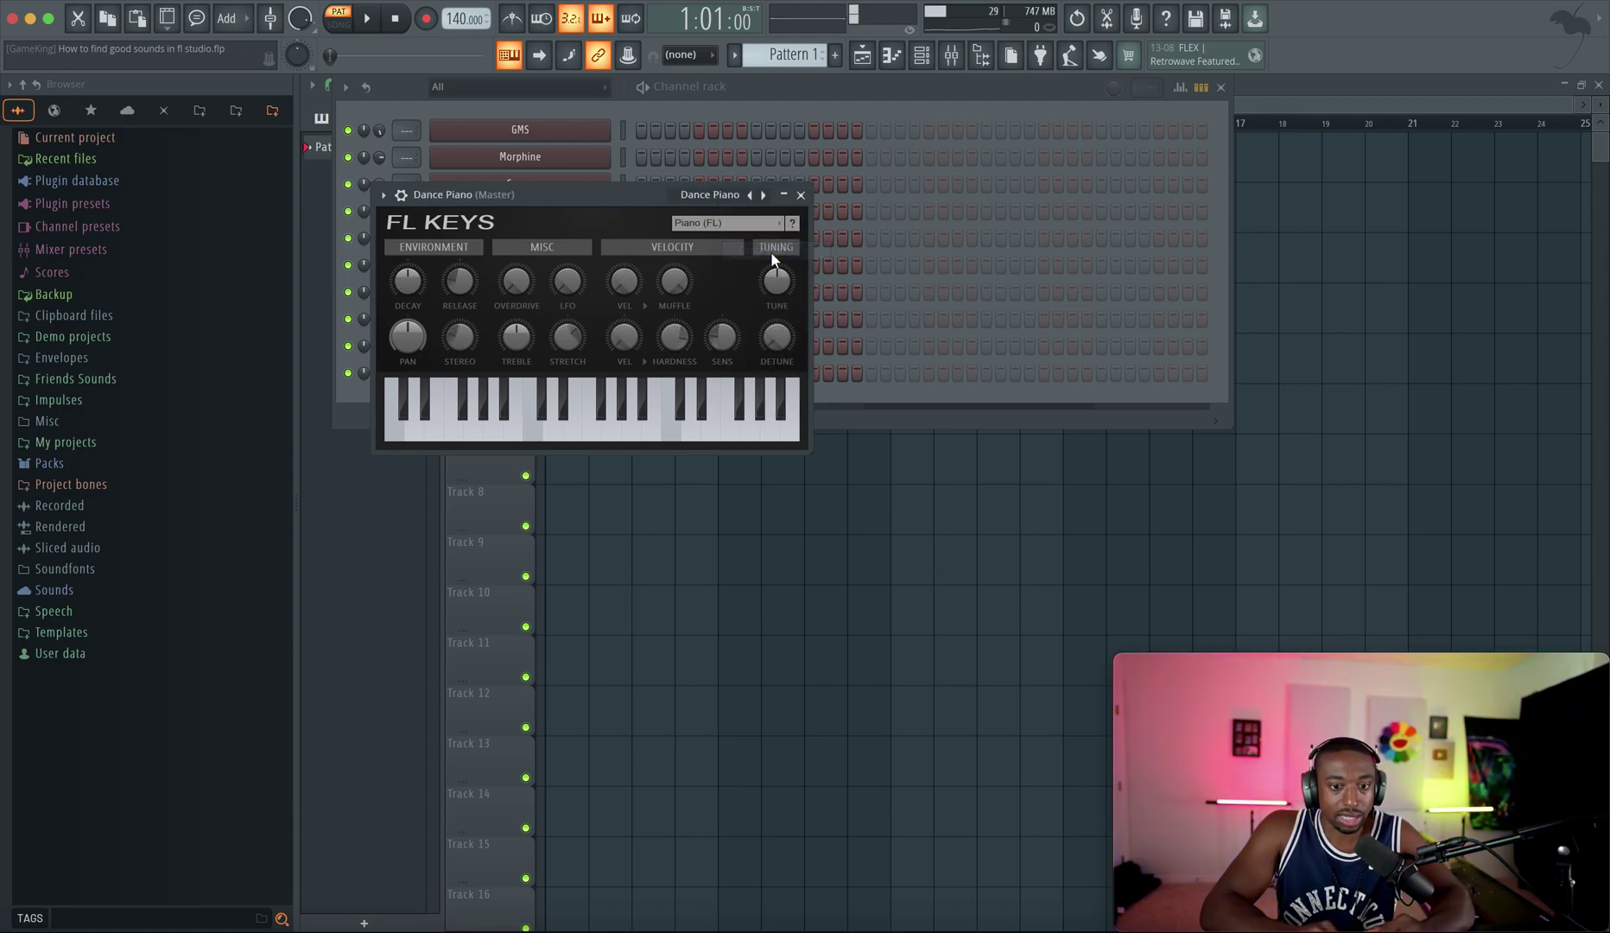
# Set the typing keyboard to octave 2 and play a few Dance Piano notes.
pyautogui.rightClick(509, 55)
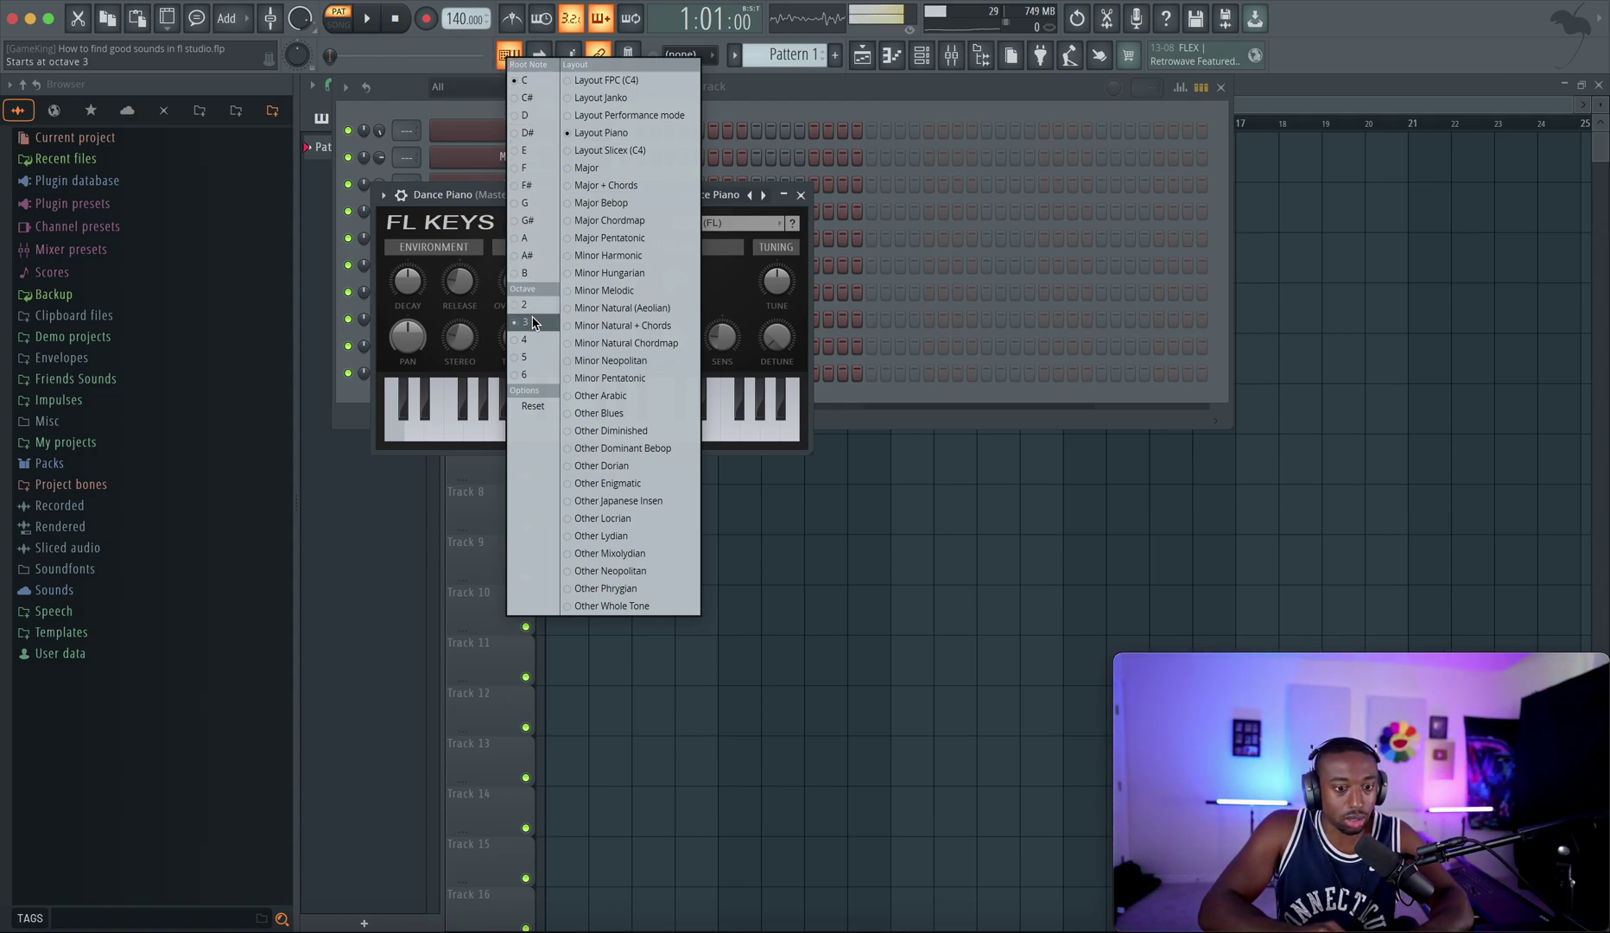
pyautogui.click(771, 91)
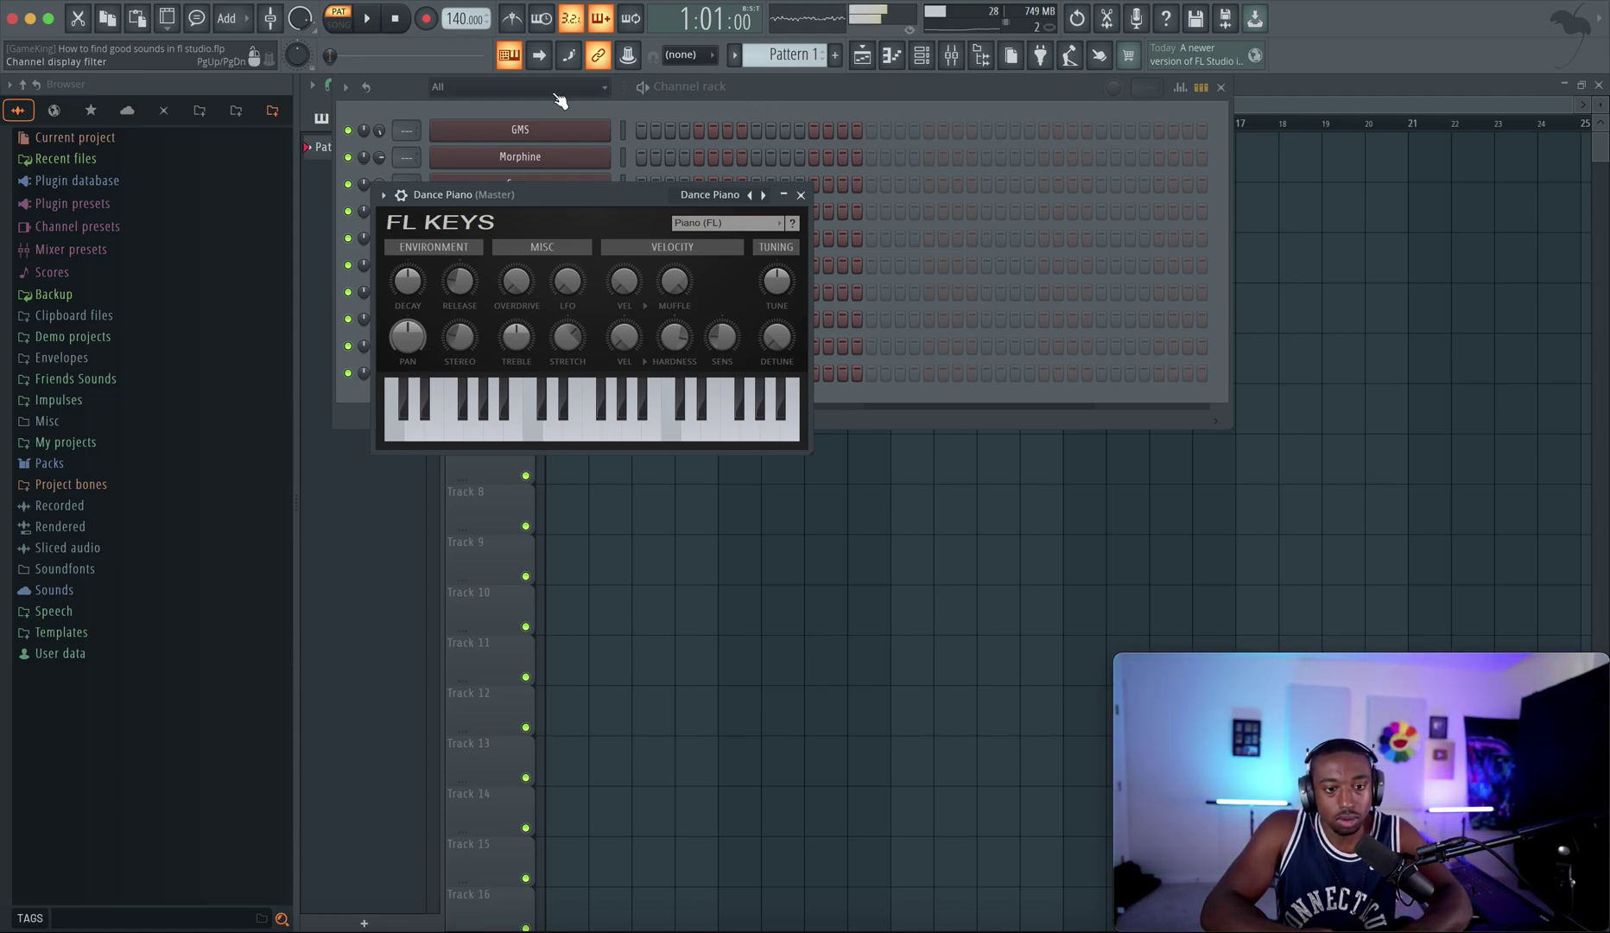
pyautogui.rightClick(511, 57)
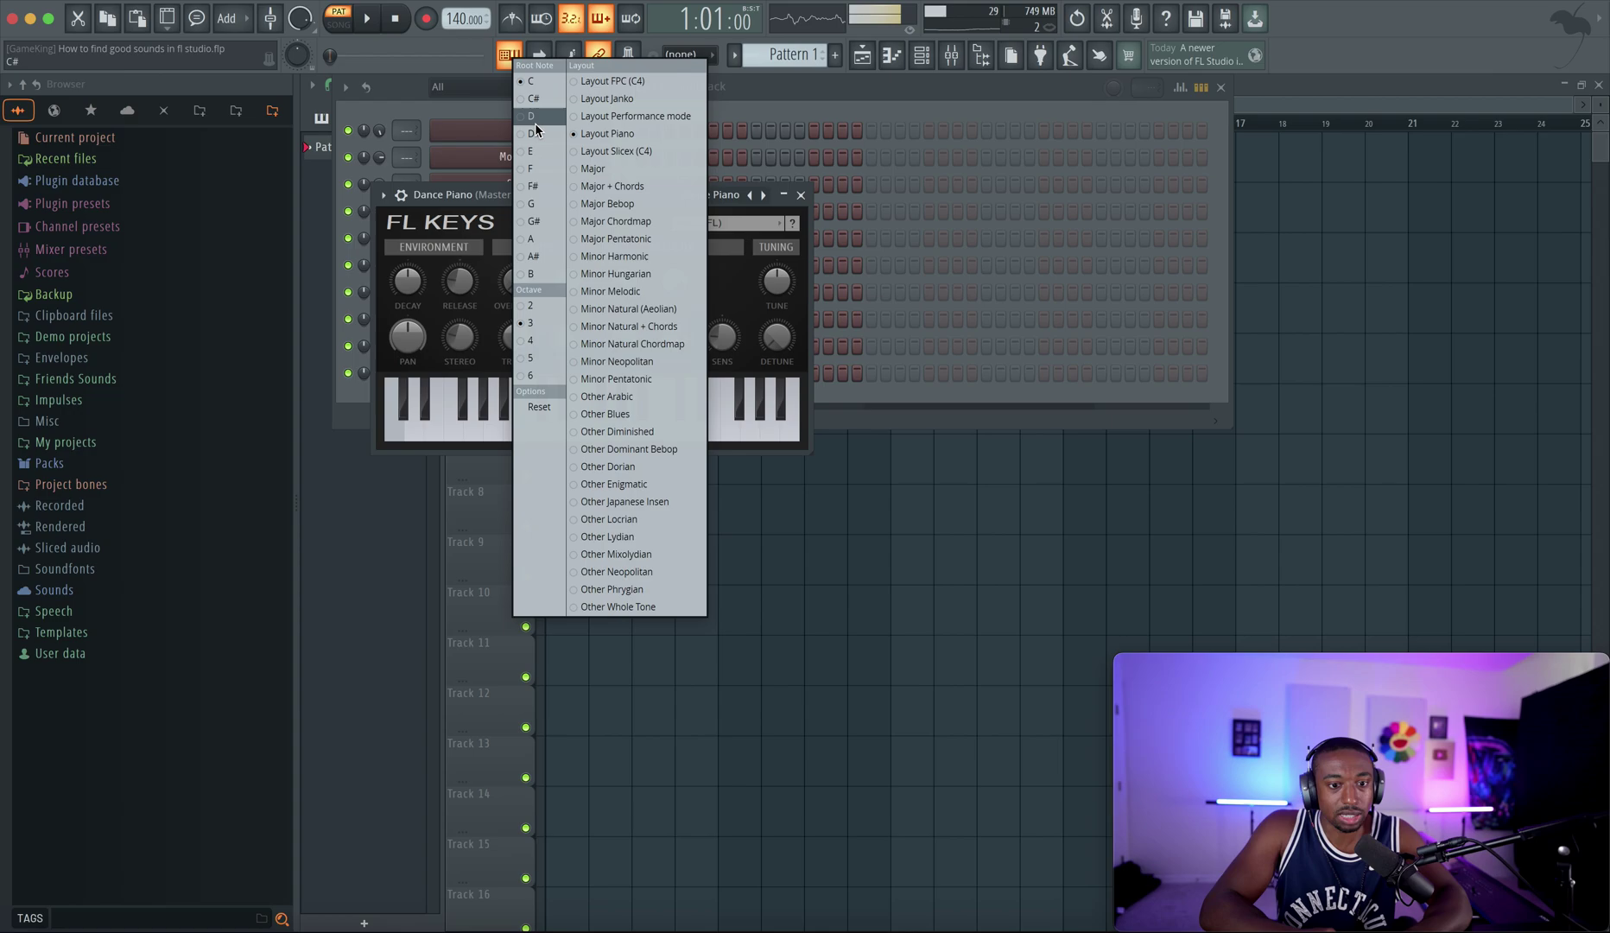
pyautogui.click(548, 307)
pyautogui.press('v')
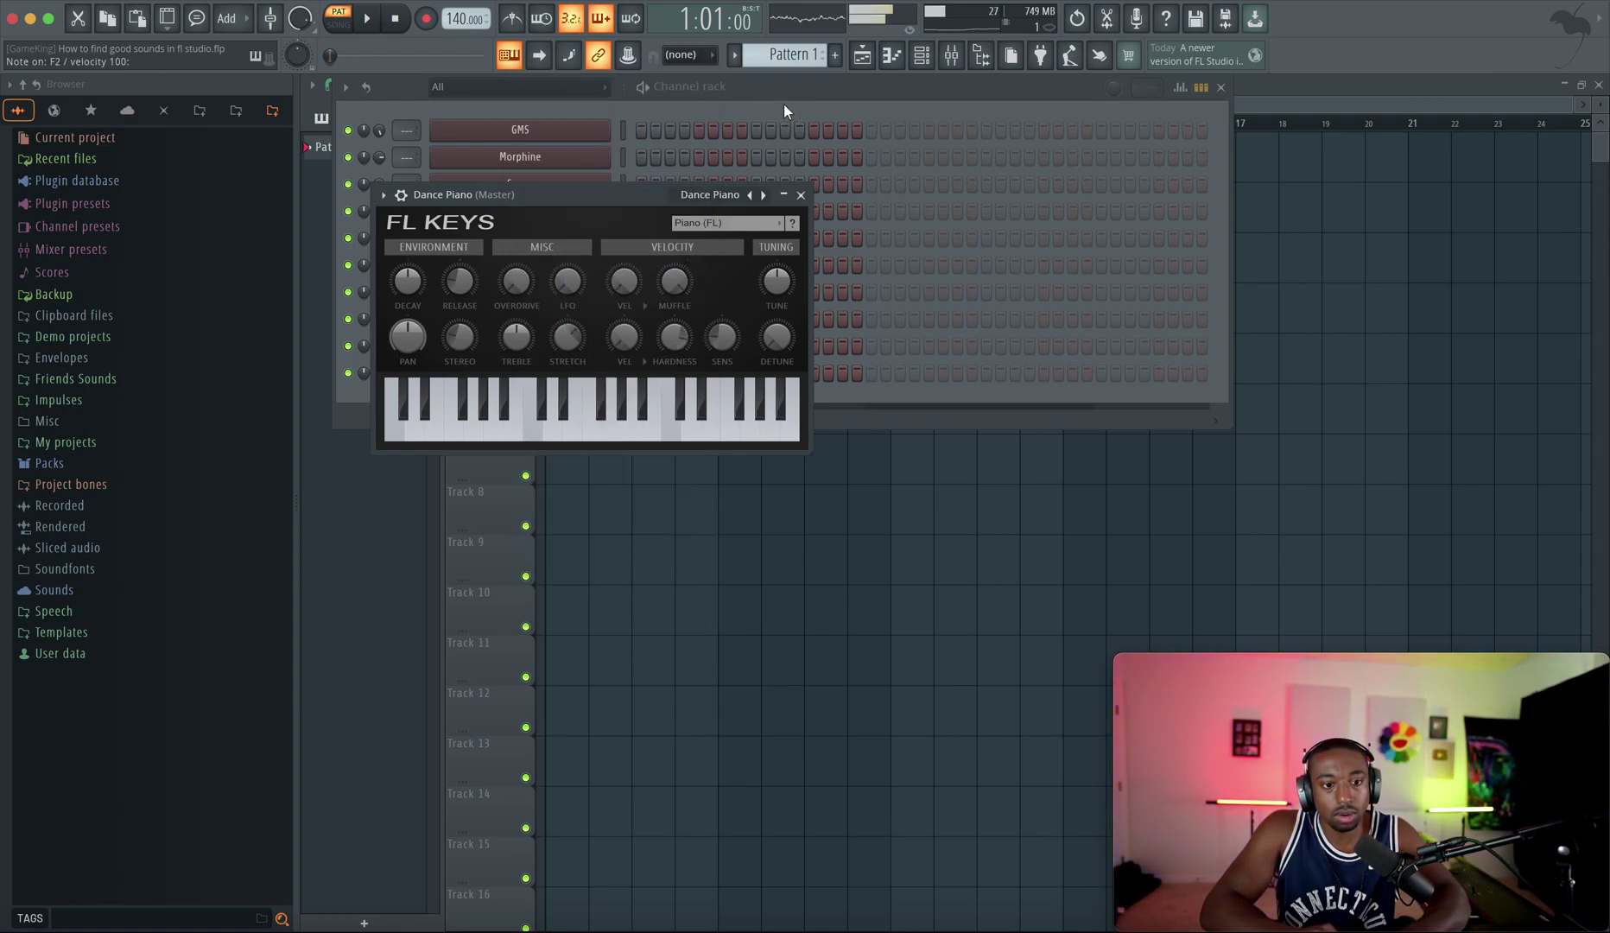
pyautogui.press('c')
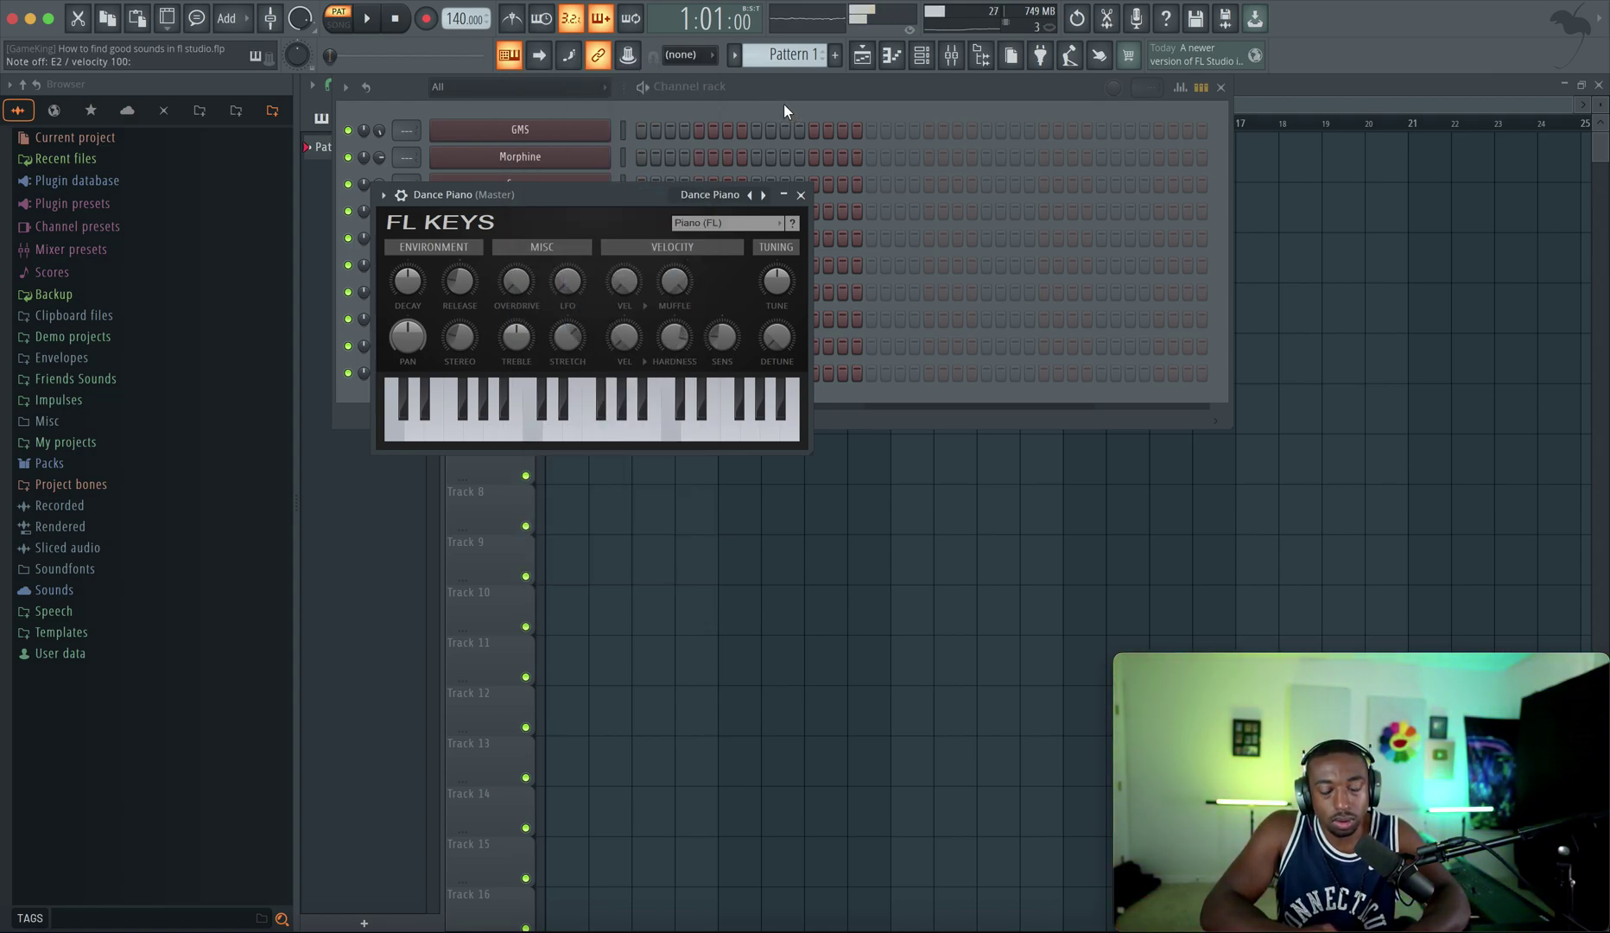
pyautogui.press('v')
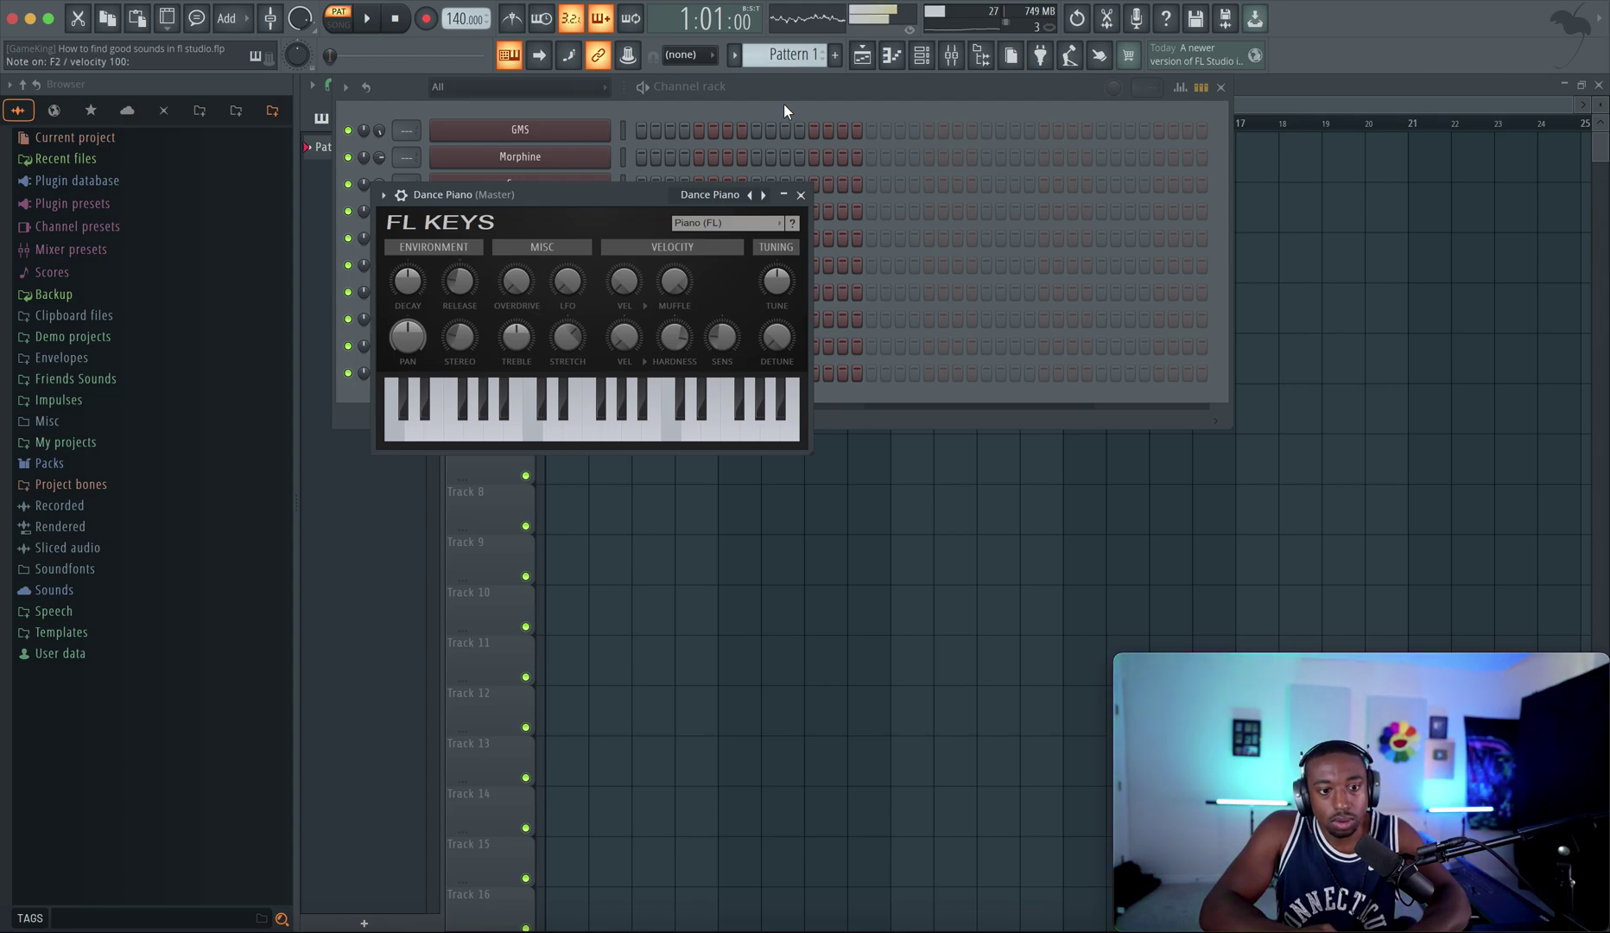
# Close the Dance Piano window and show the Channel rack's plugin list.
pyautogui.click(801, 194)
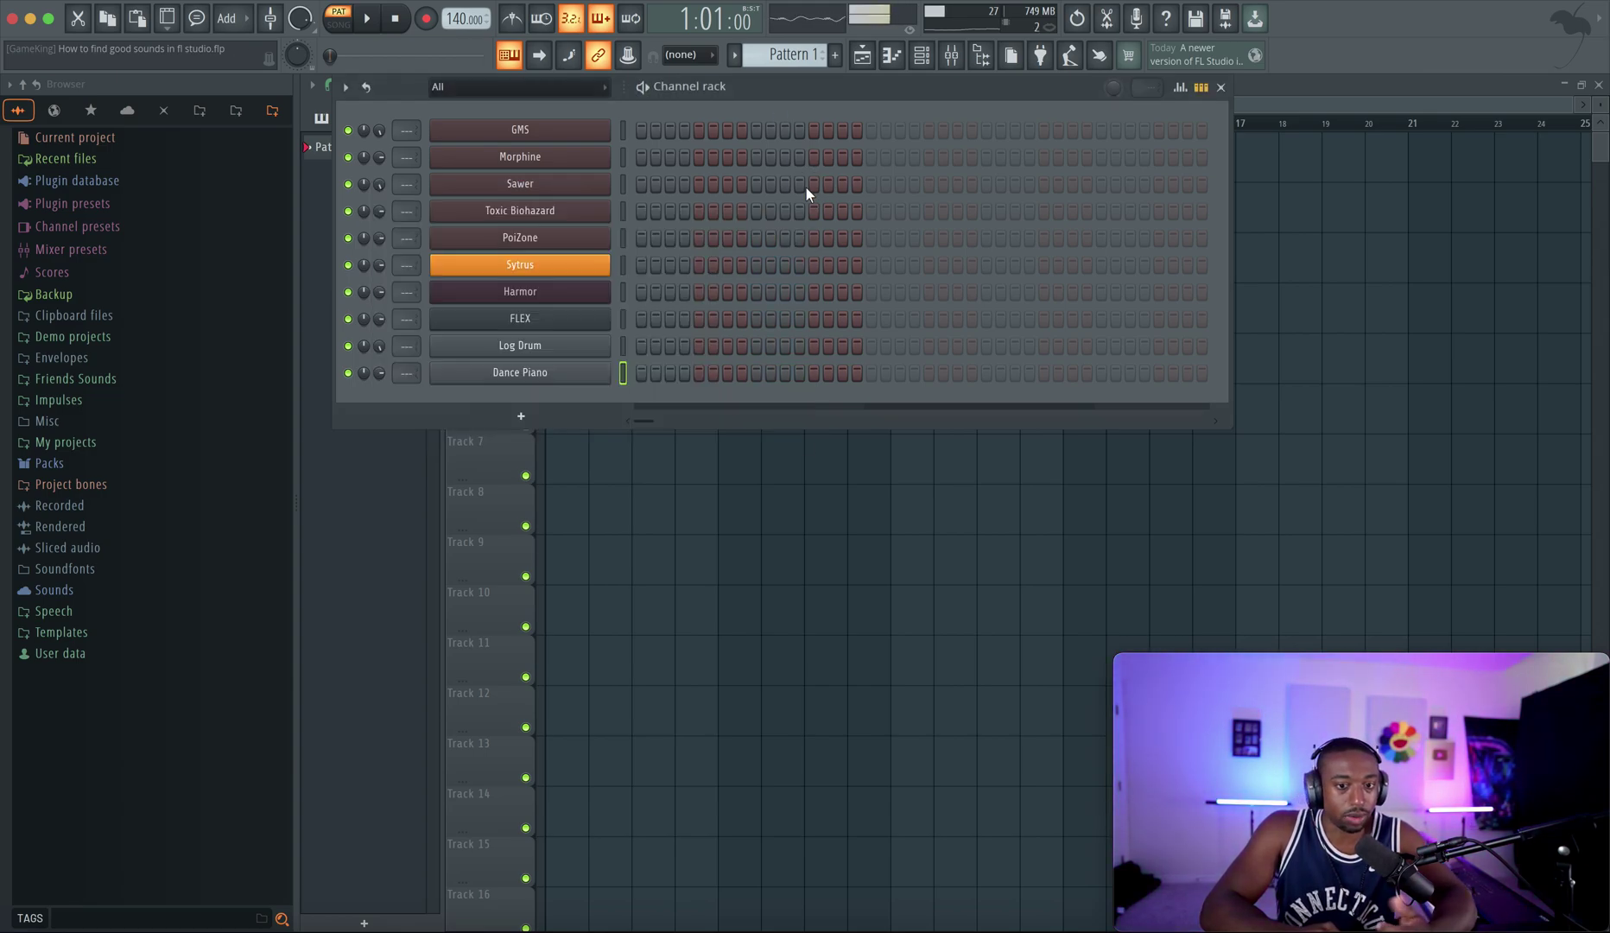
pyautogui.click(529, 415)
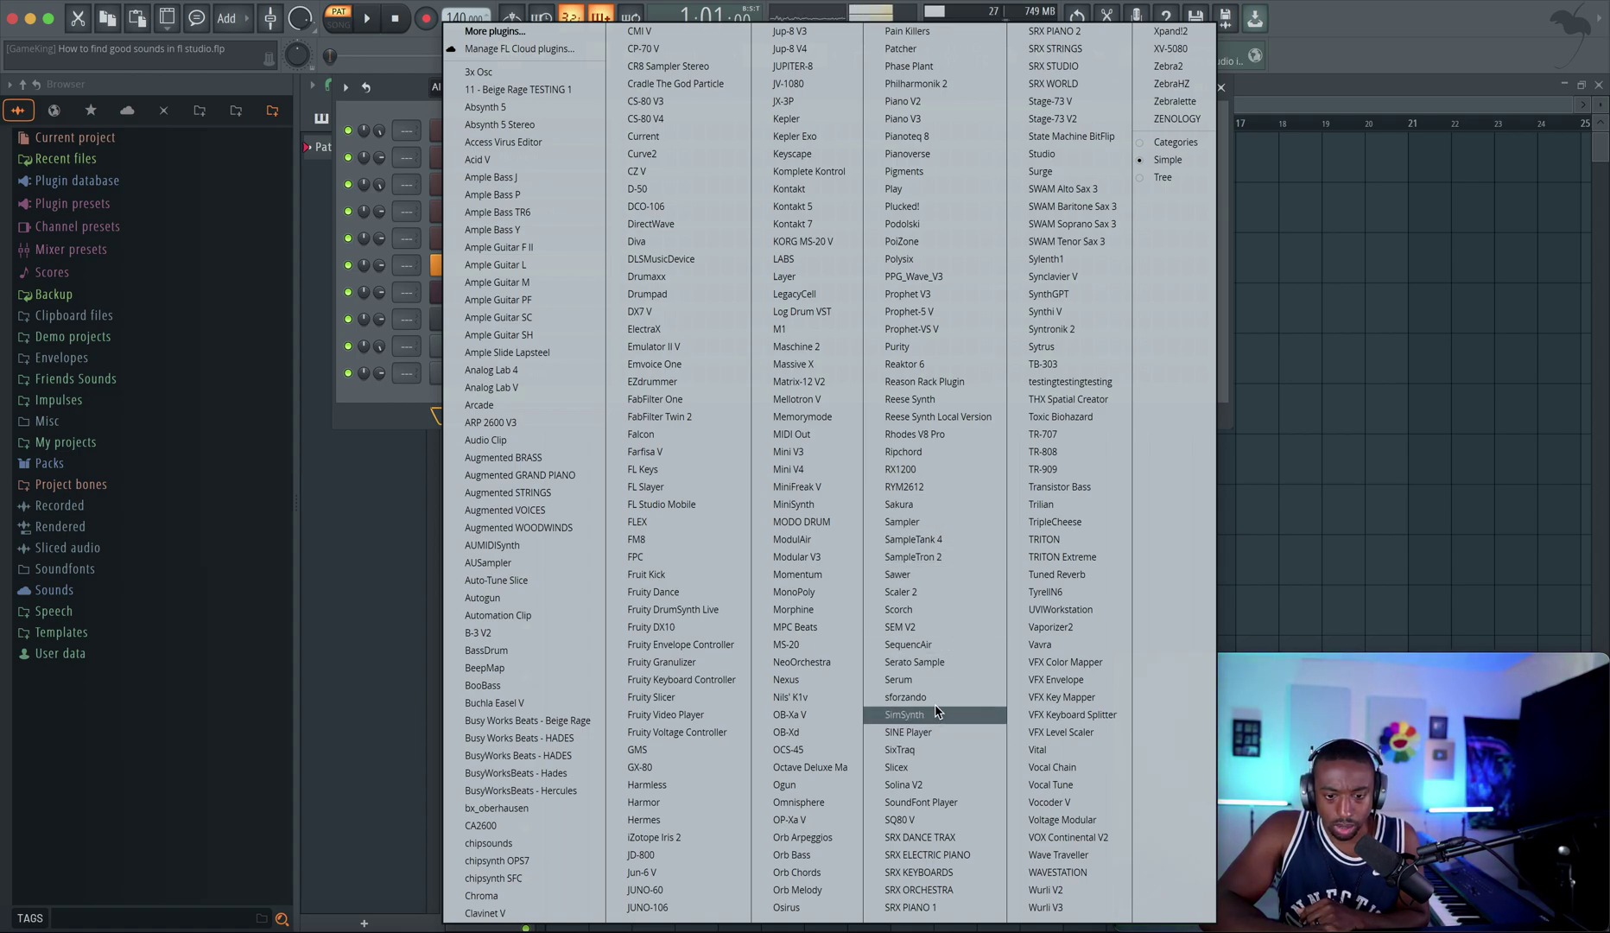
# Add Sakura, load KBD Clavikura FG, and step to KBD Foggy Grand Piano FG.
pyautogui.click(918, 513)
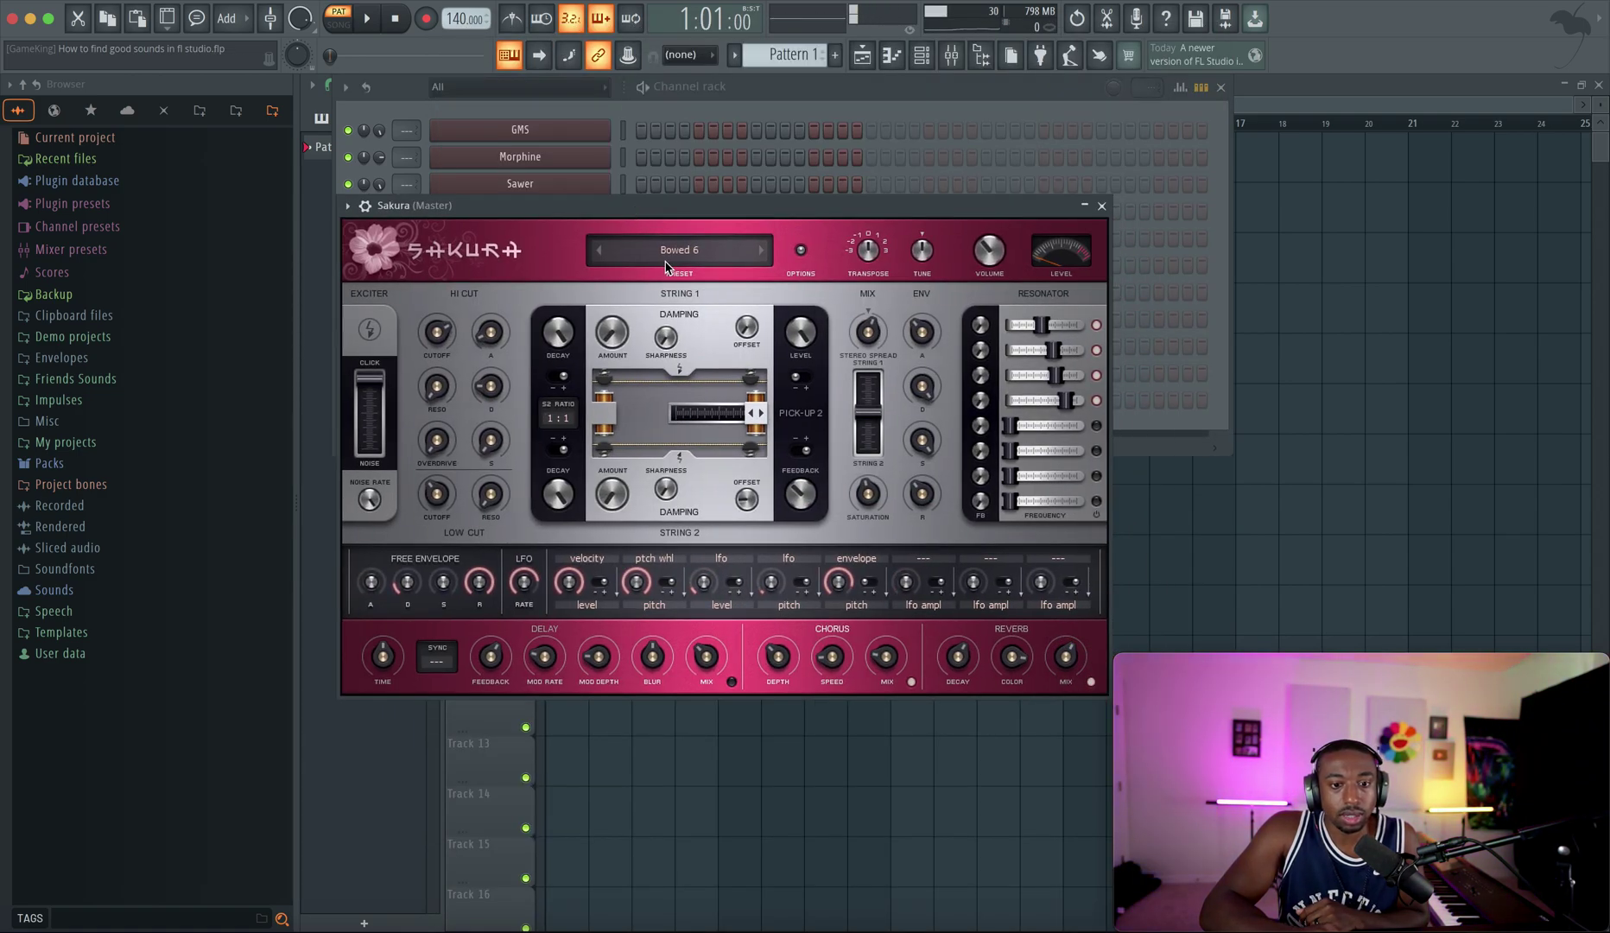
pyautogui.click(665, 256)
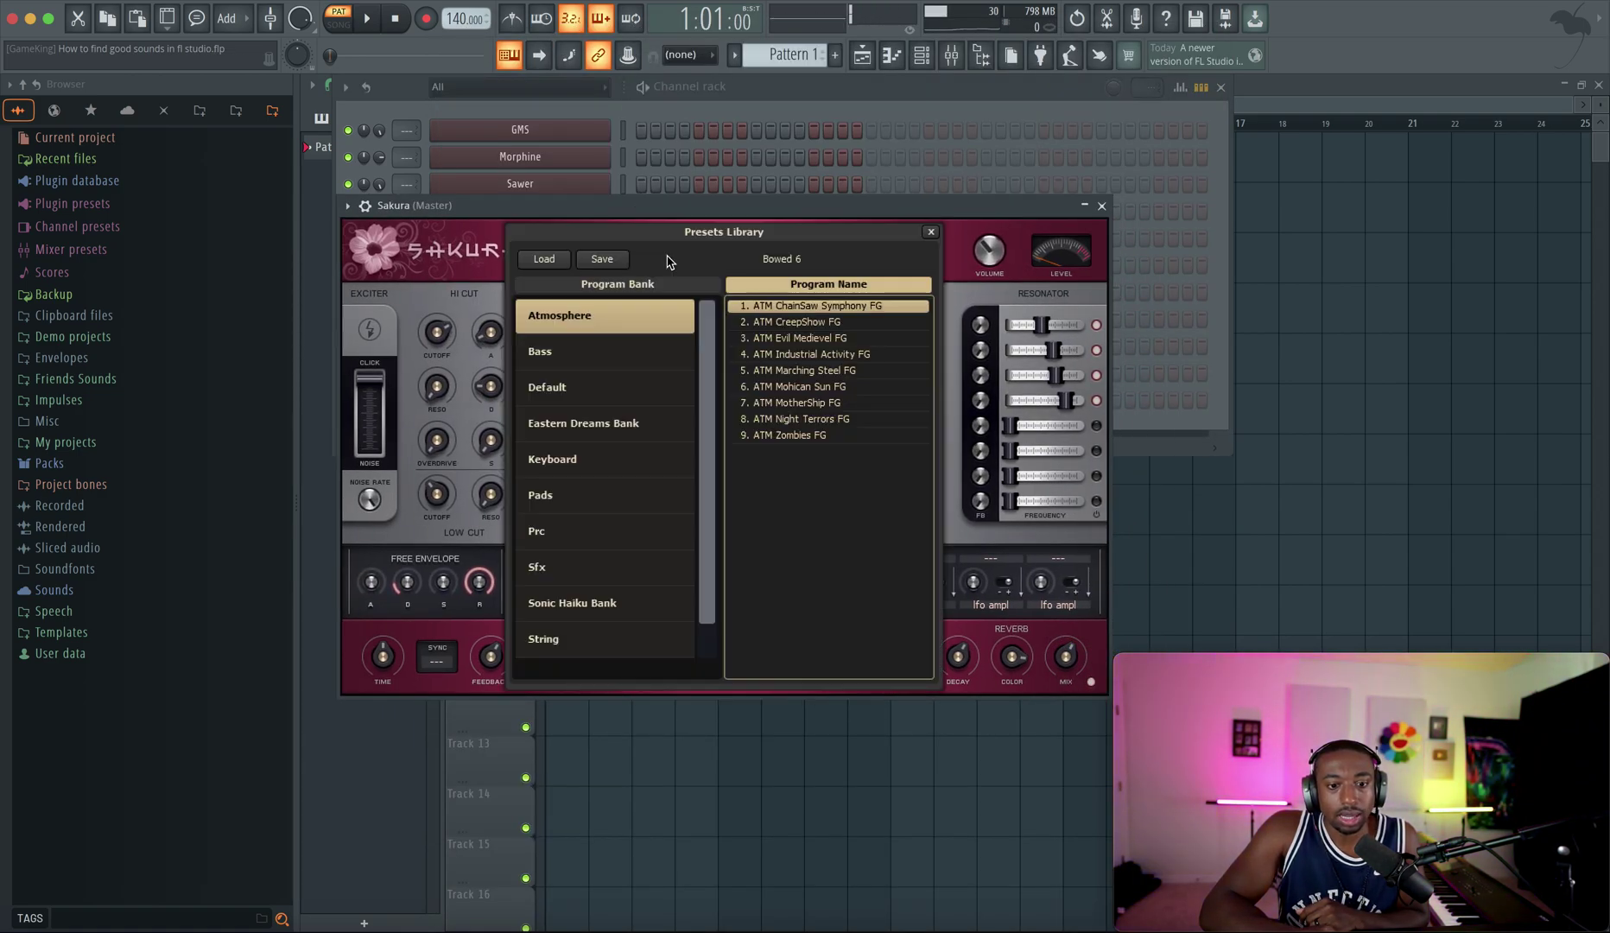
pyautogui.click(592, 463)
pyautogui.doubleClick(825, 310)
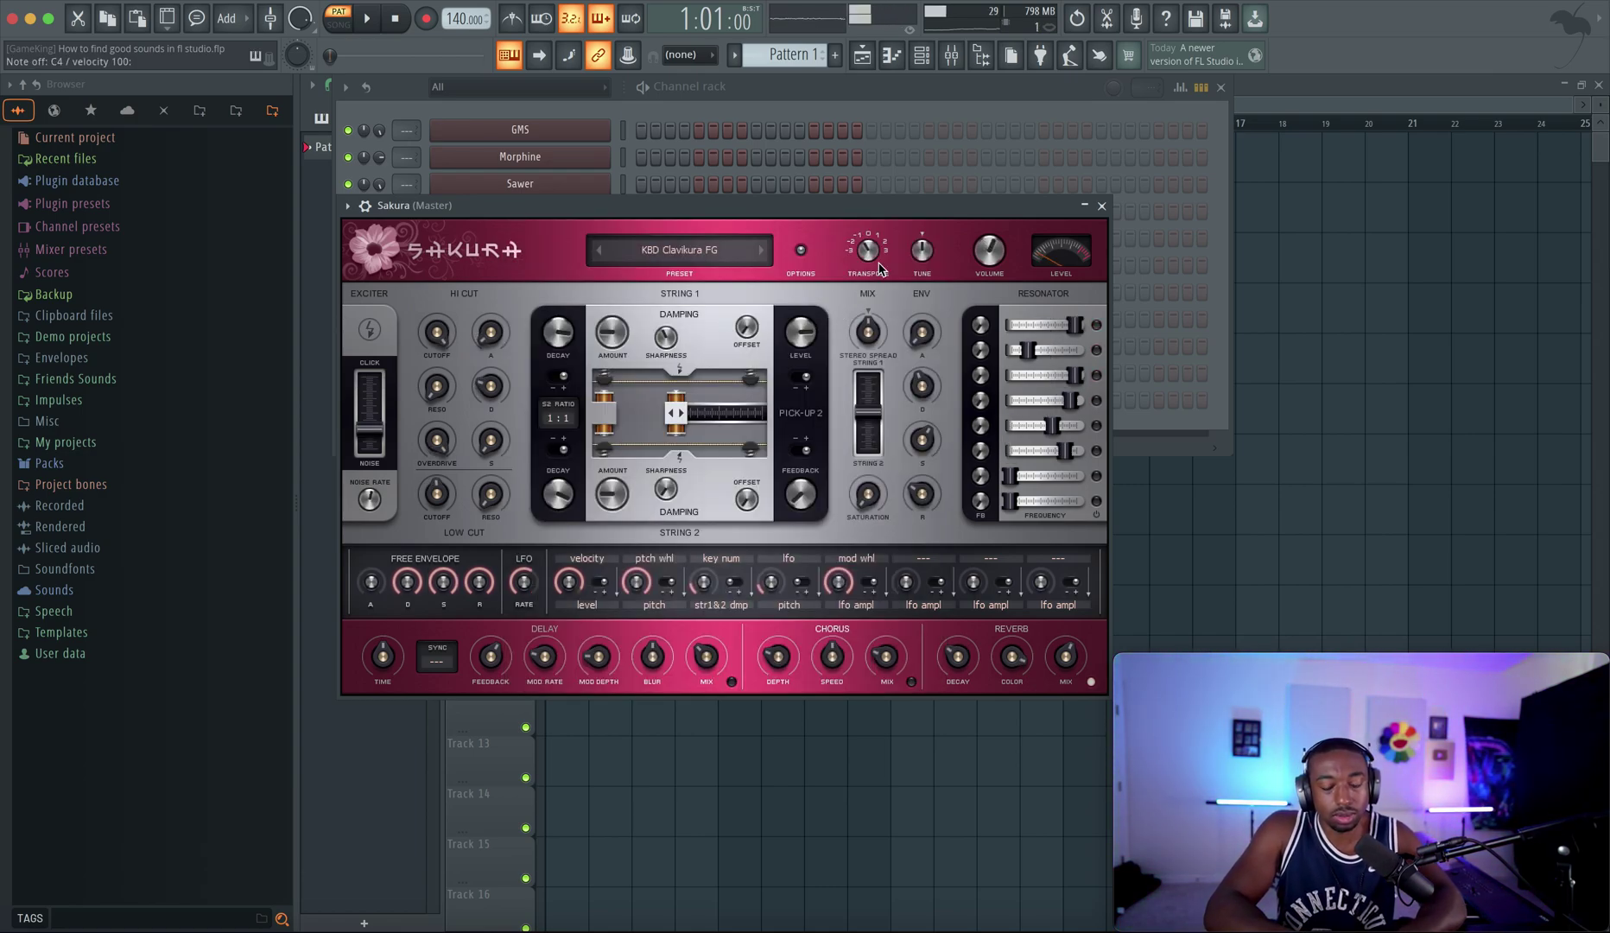
pyautogui.click(762, 252)
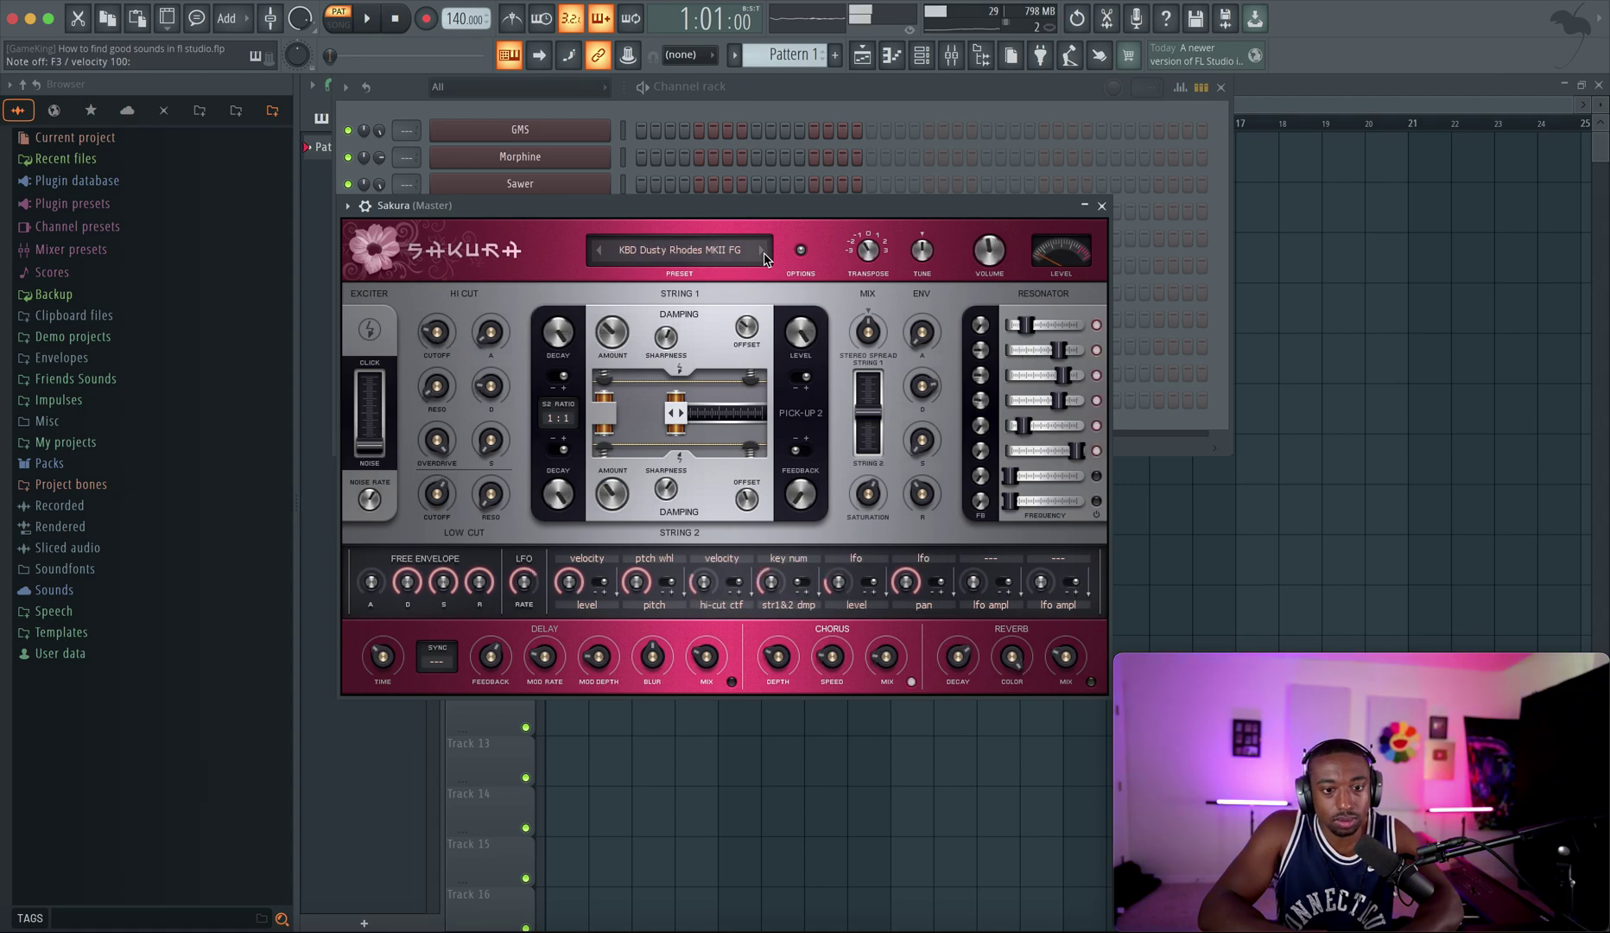
pyautogui.click(762, 251)
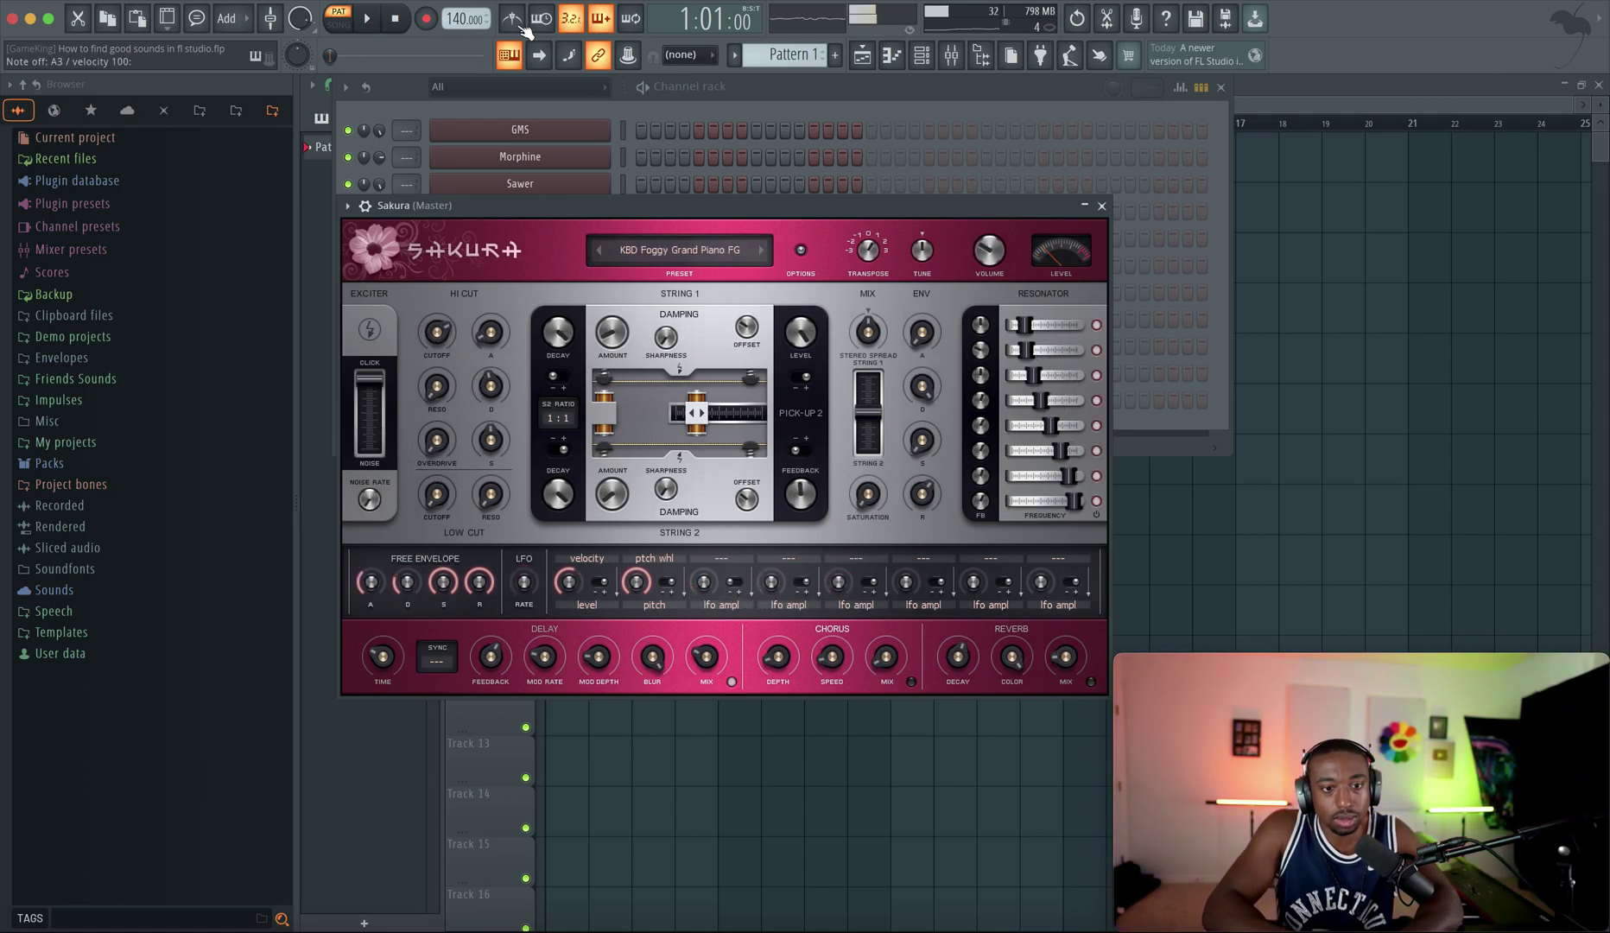
# Audition Sakura keyboard presets from Foggy Grand Piano through Grand Harpsikord to Live at the EP.
pyautogui.click(512, 55)
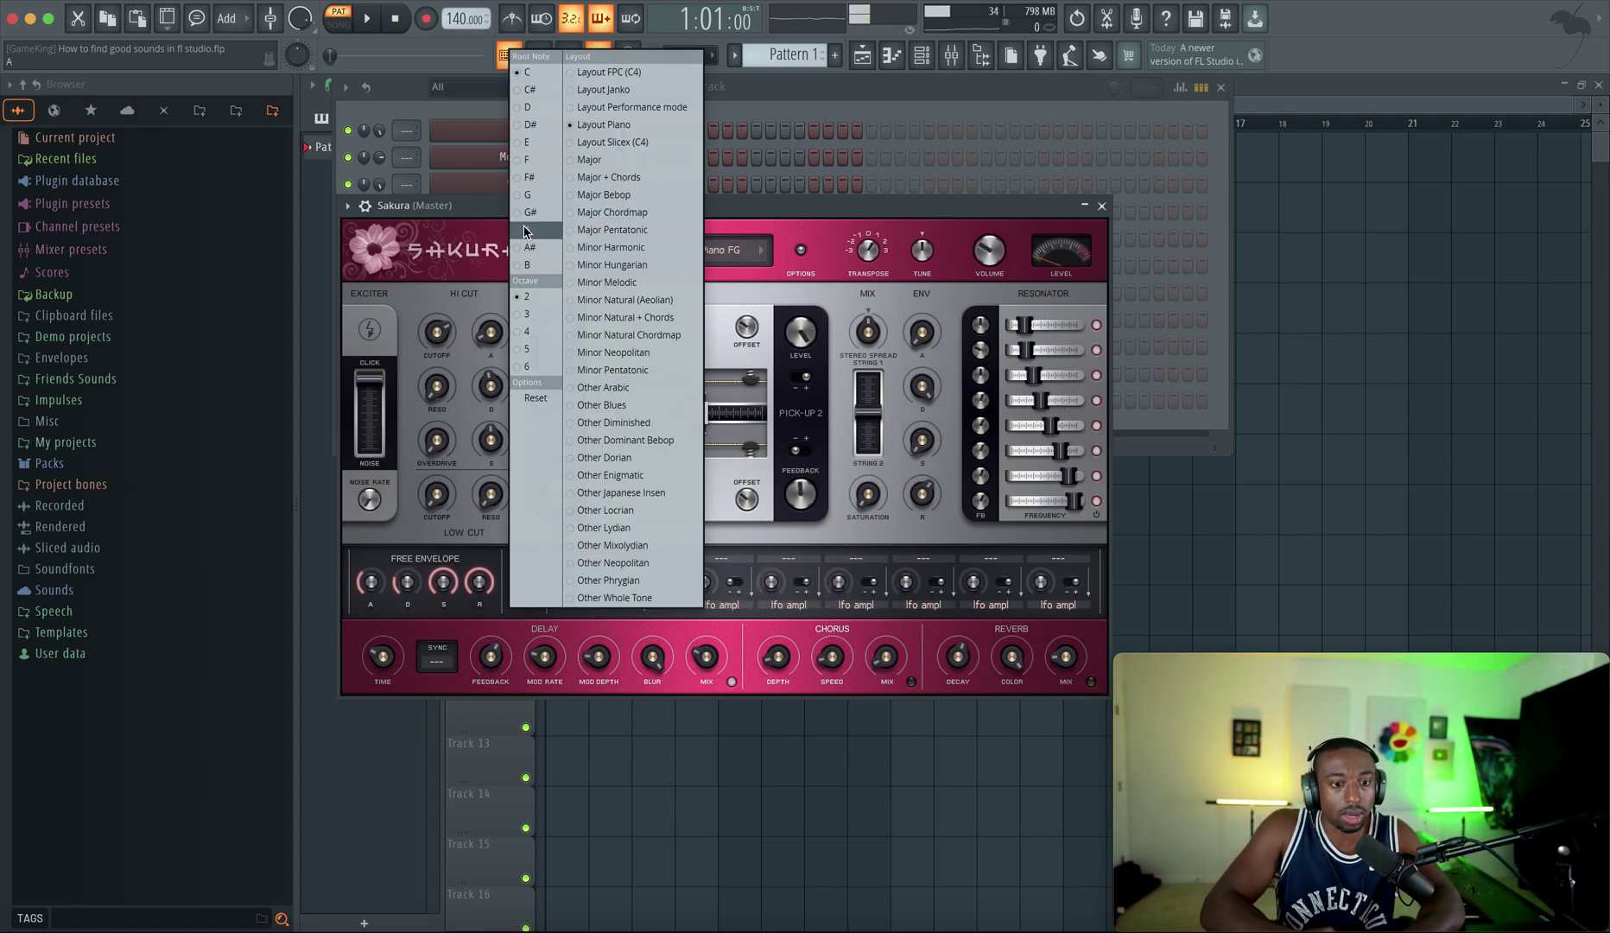
pyautogui.click(811, 206)
pyautogui.press('e')
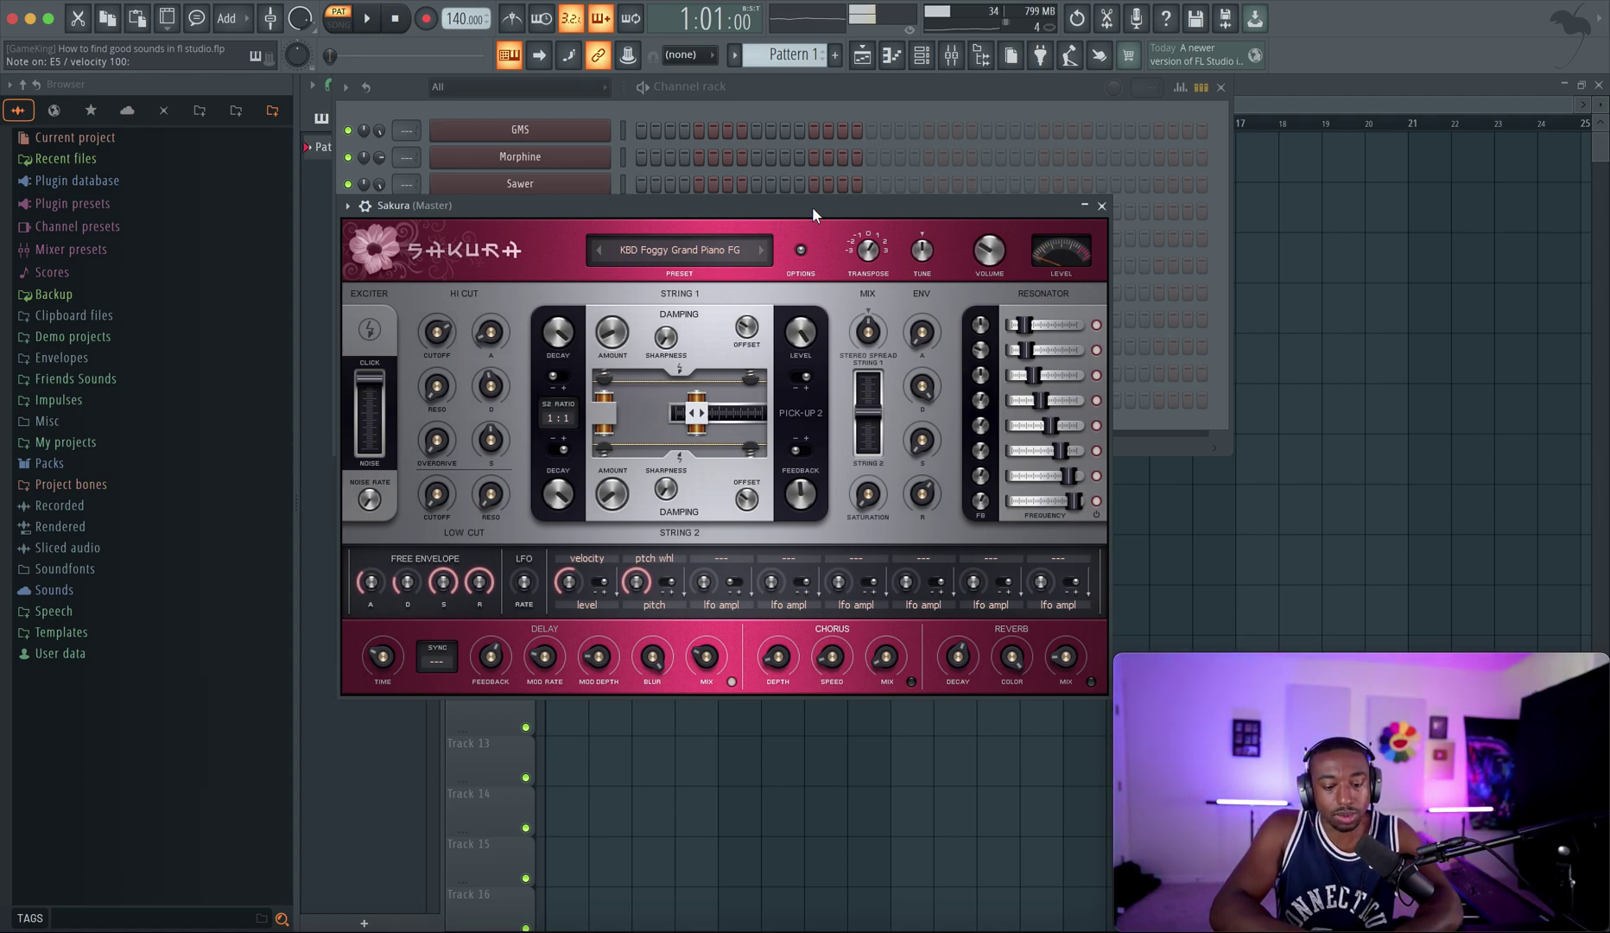
pyautogui.press('w')
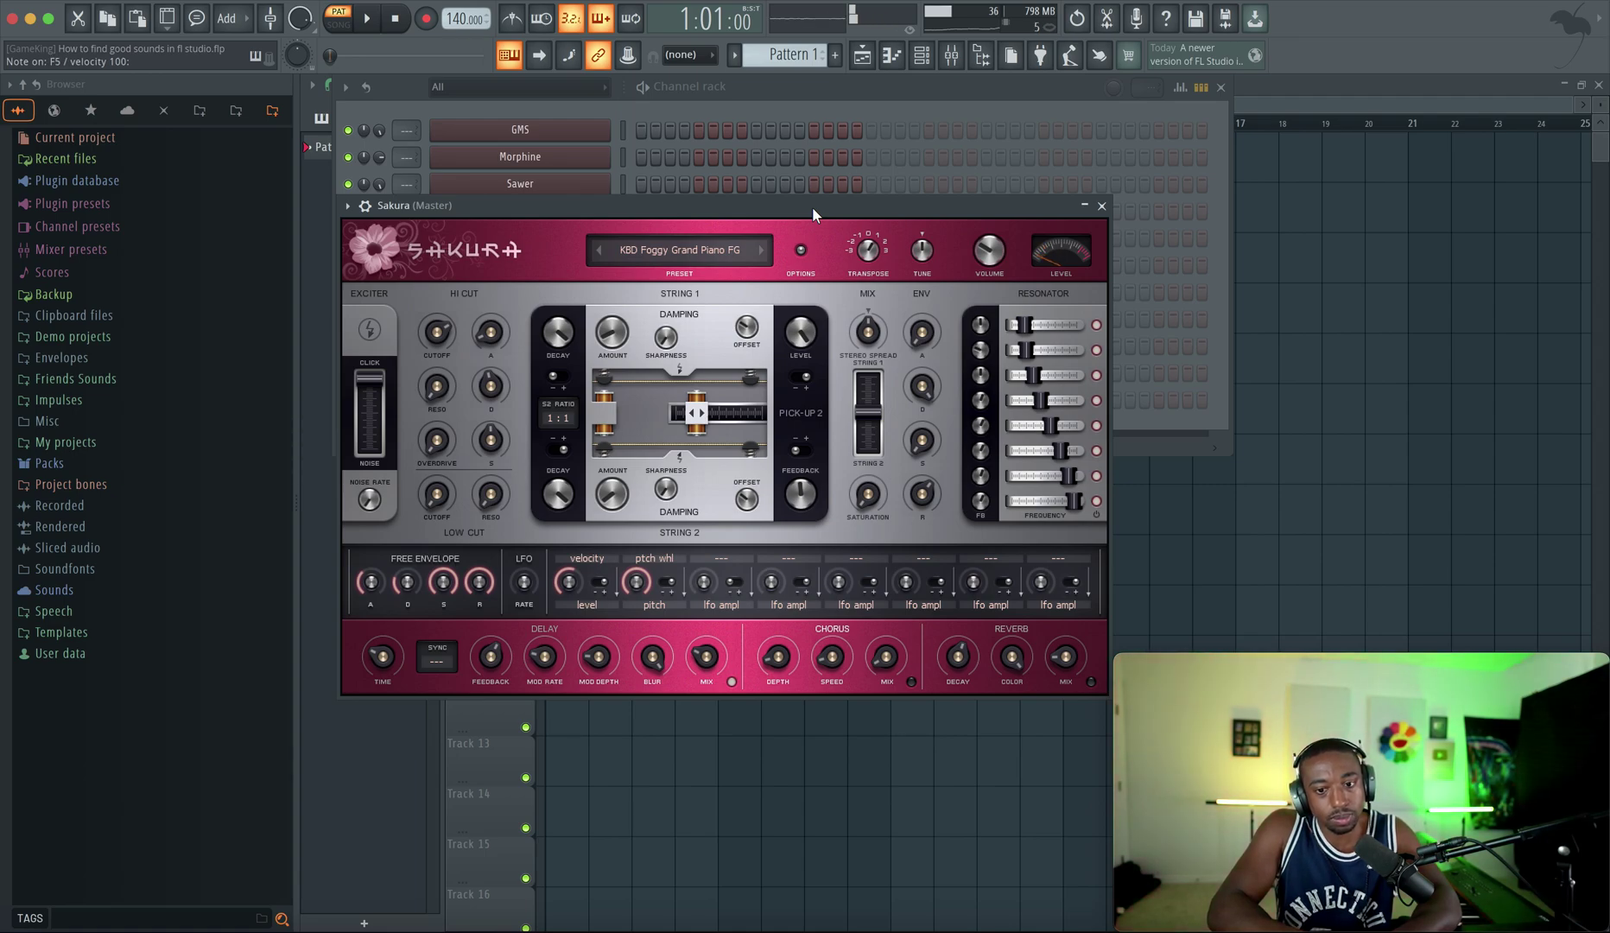
pyautogui.press('e')
pyautogui.click(761, 250)
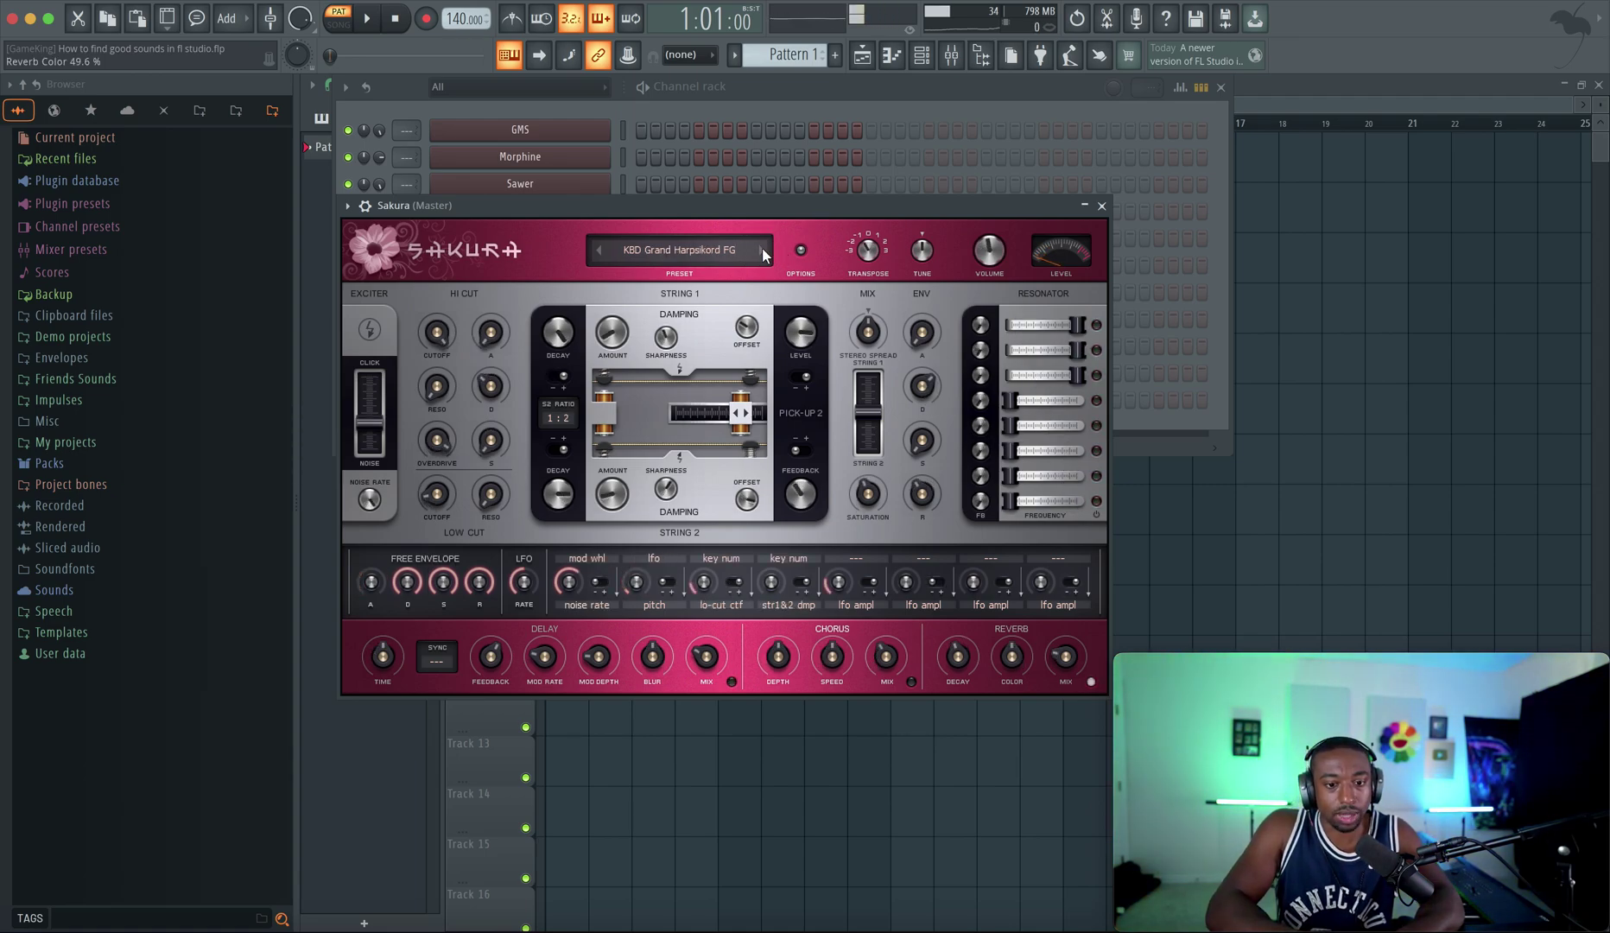
pyautogui.press('w')
pyautogui.click(762, 251)
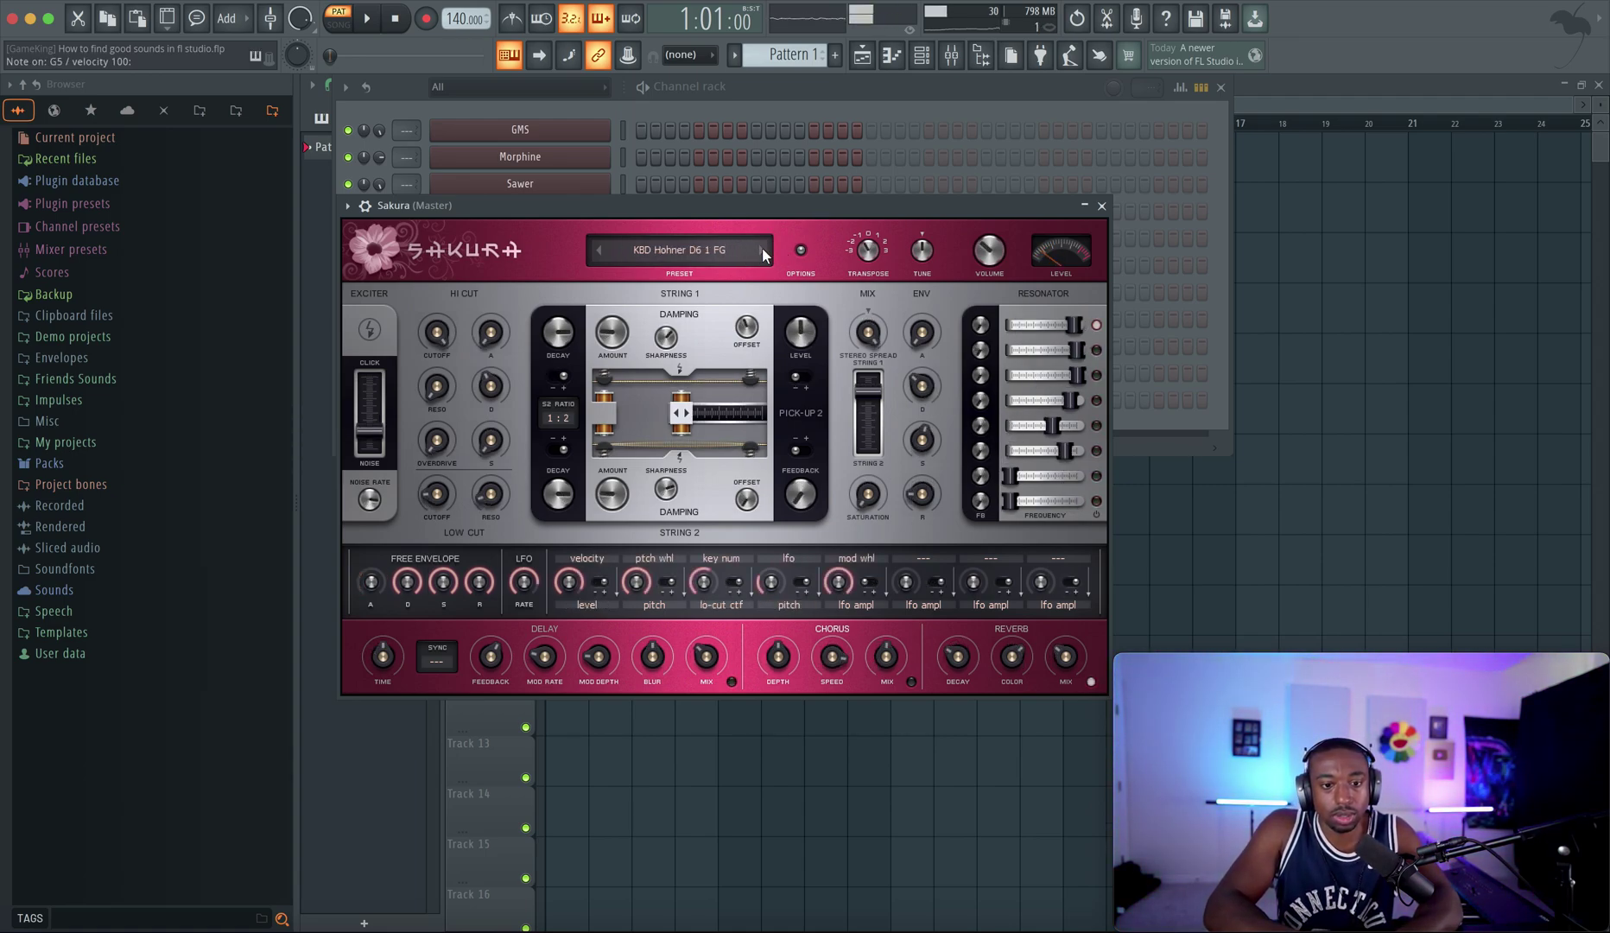
pyautogui.click(761, 251)
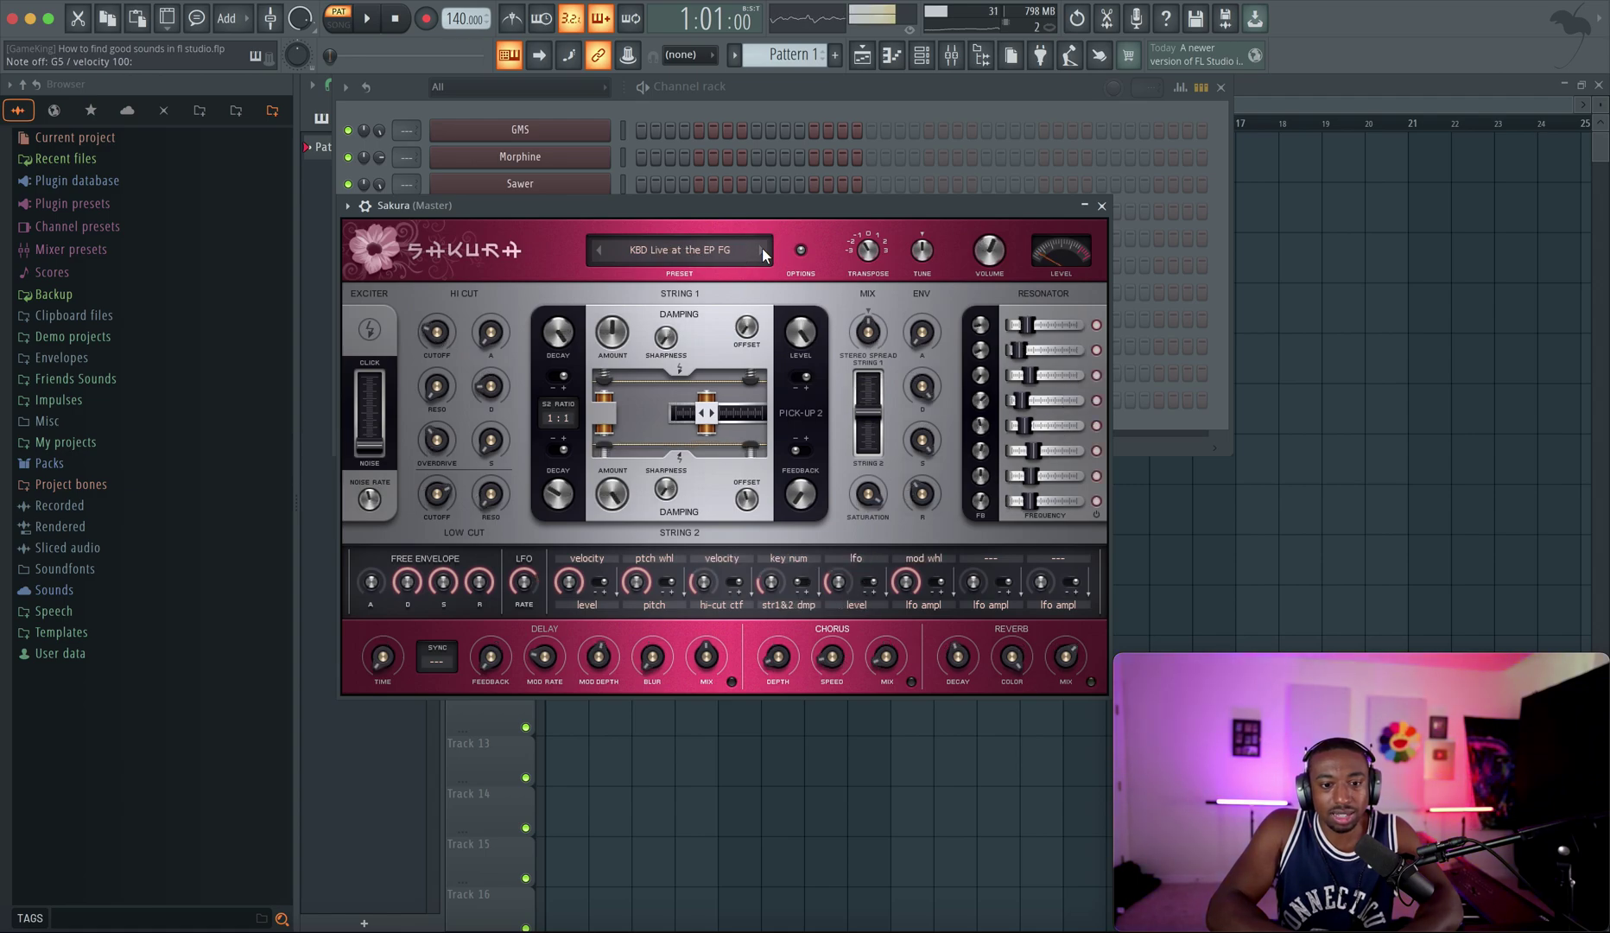
pyautogui.press('q')
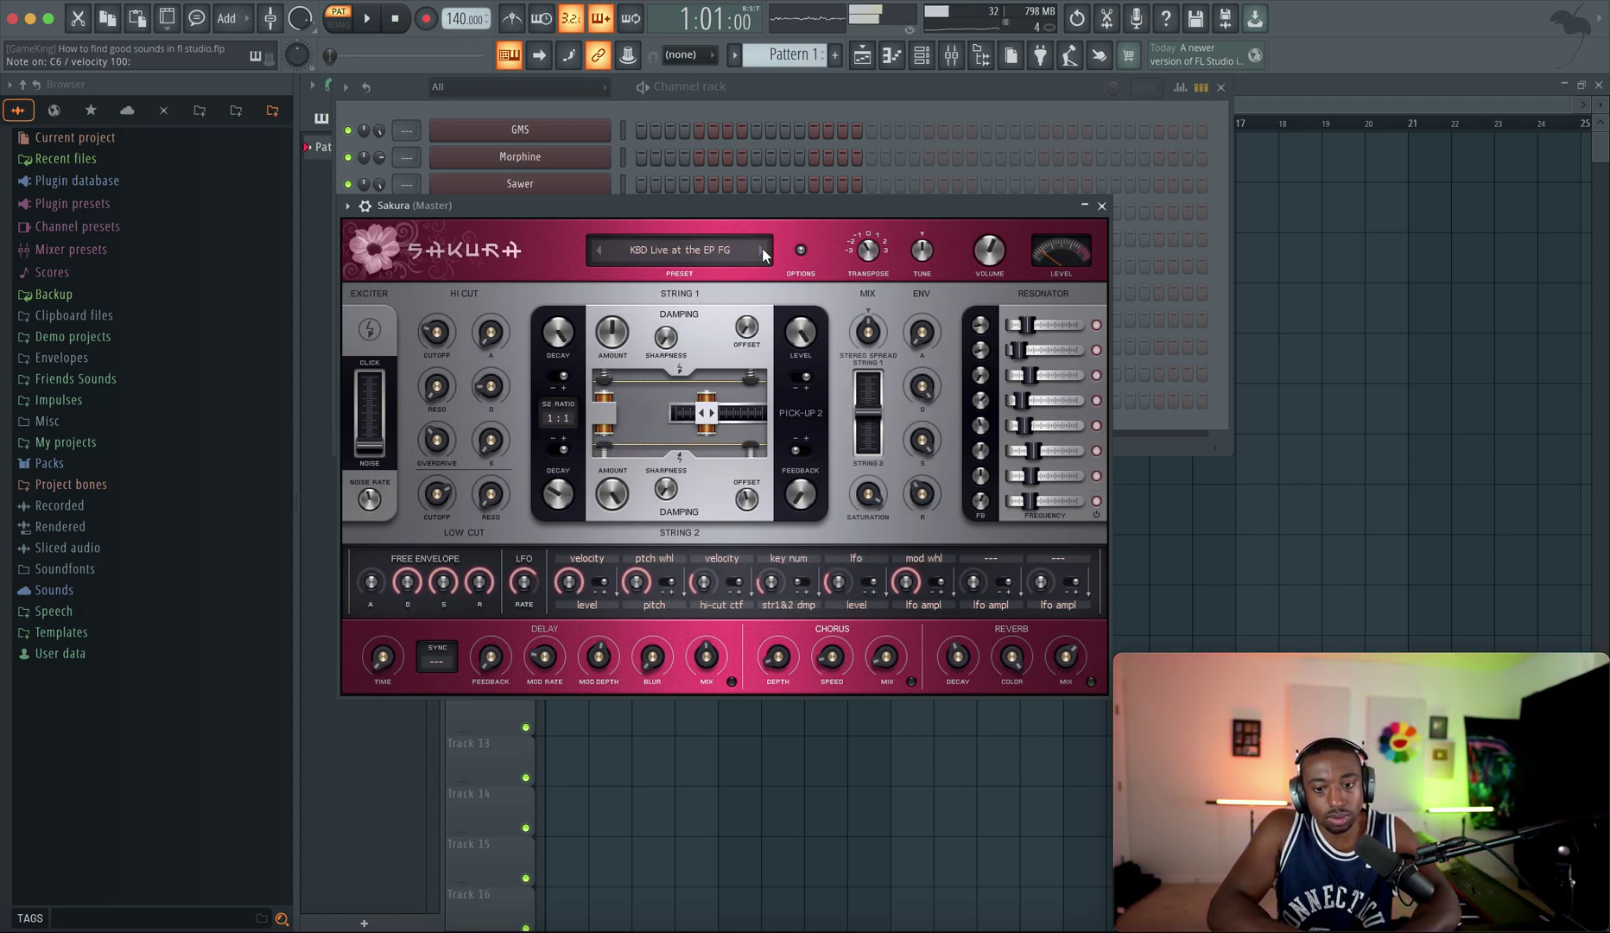
# Audition KBD Sakura Dan Stage EP and KBD Sell Out, then step to KBD Wurlitzer FG.
pyautogui.click(761, 250)
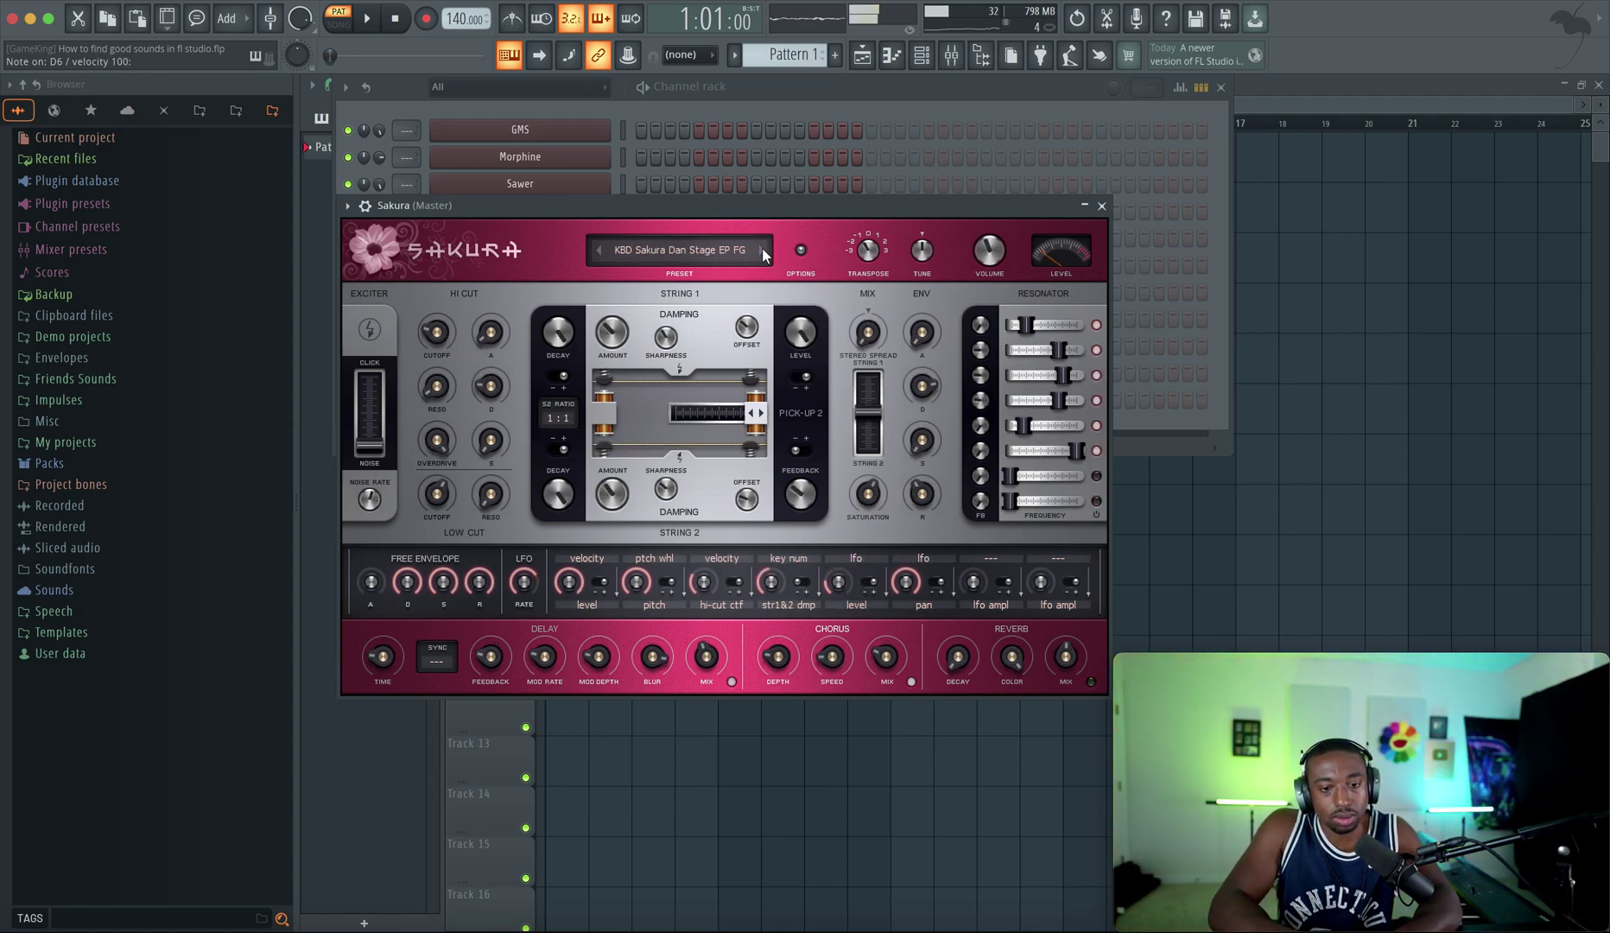
pyautogui.press('e')
pyautogui.click(761, 250)
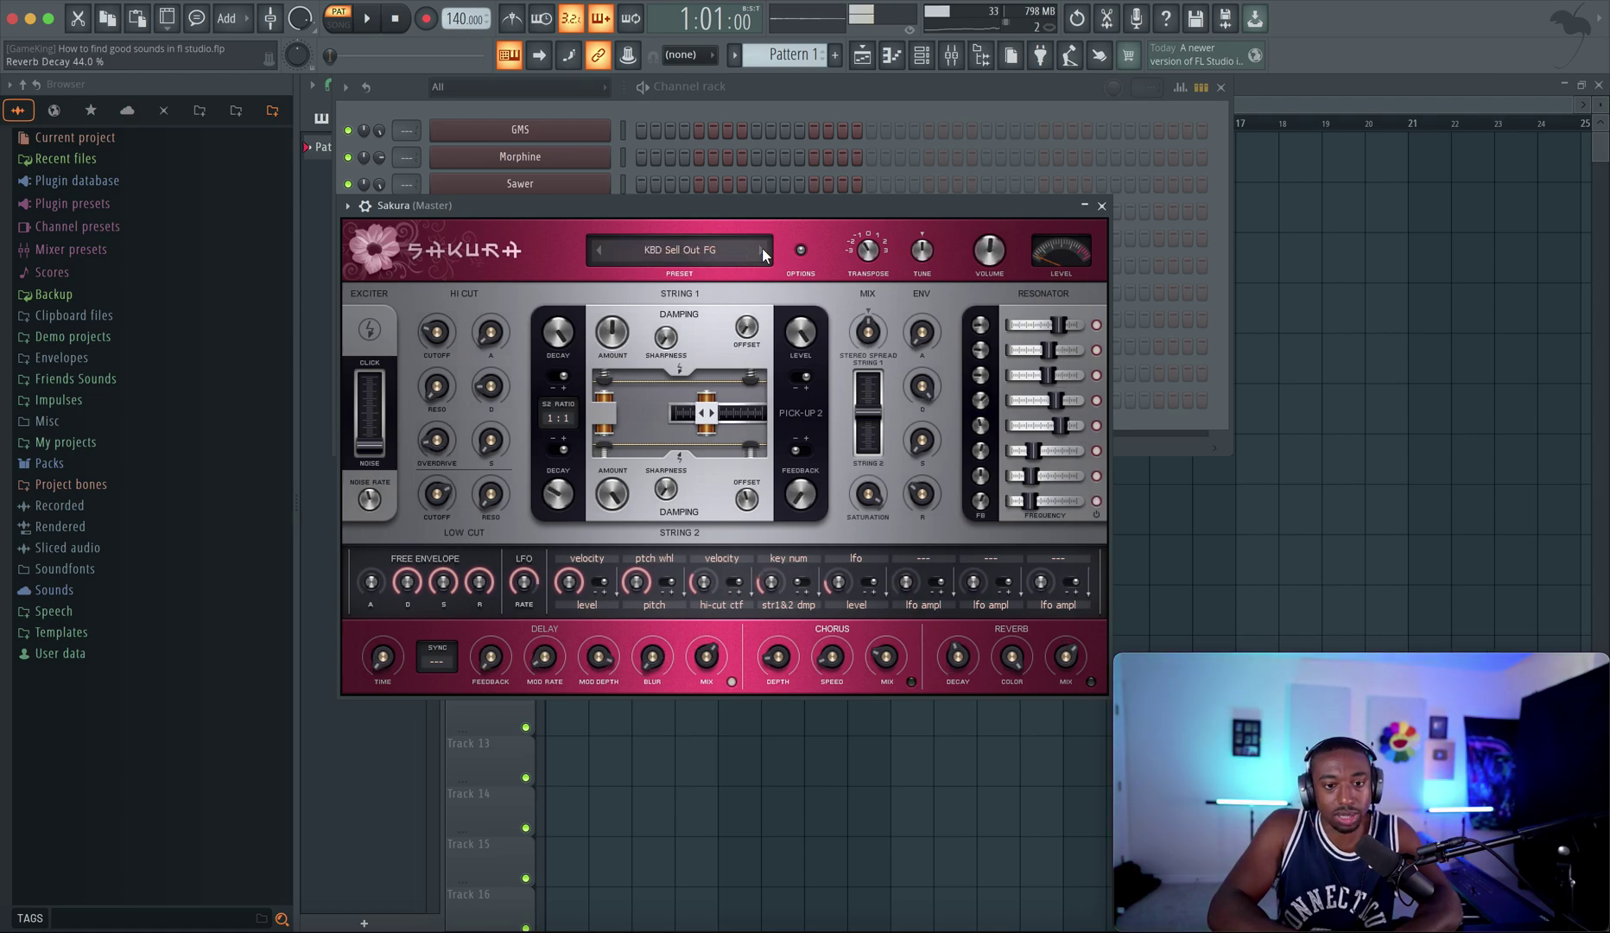
pyautogui.press('e')
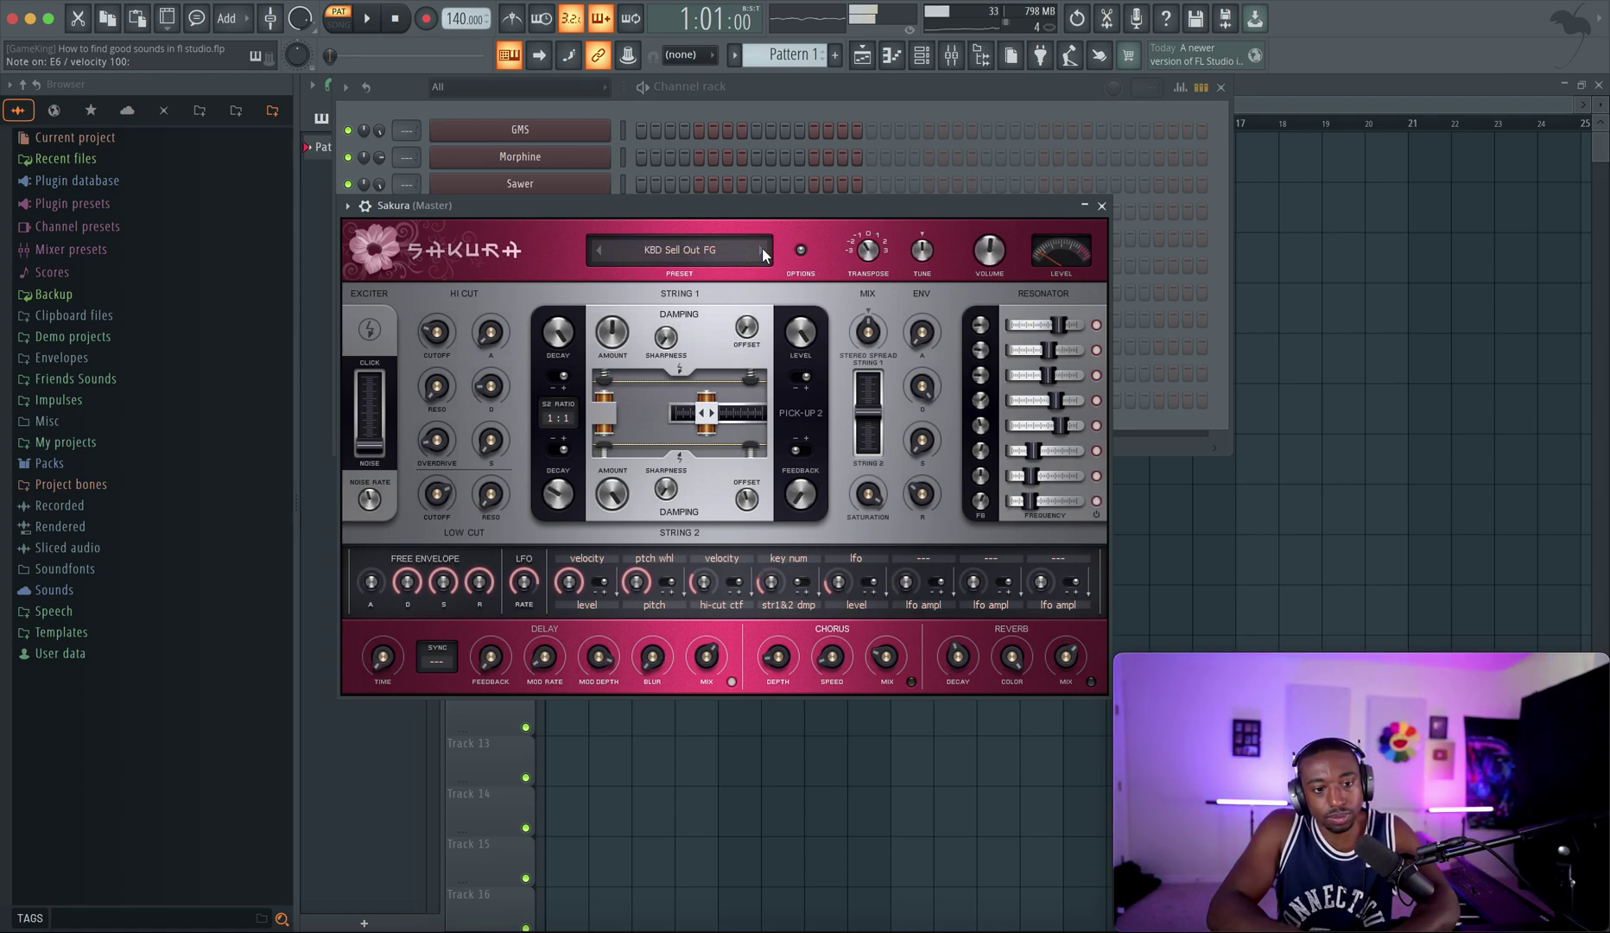
pyautogui.click(762, 250)
pyautogui.click(761, 251)
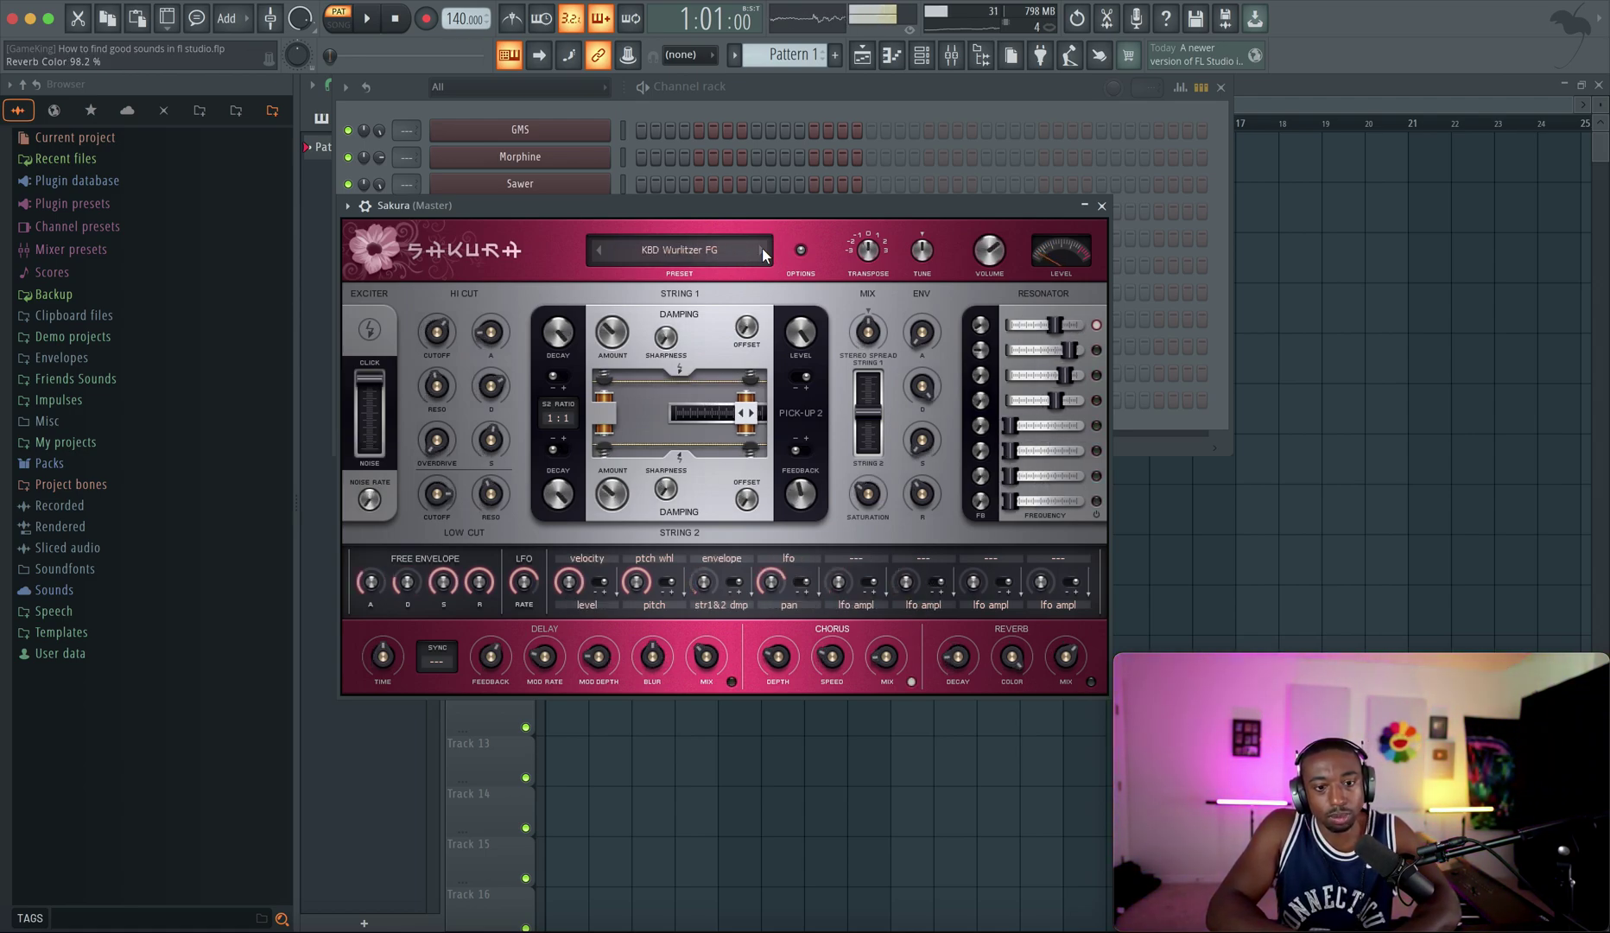
# Load the STR Bring the Funk FG preset from the String bank and audition it.
pyautogui.click(701, 250)
pyautogui.click(600, 639)
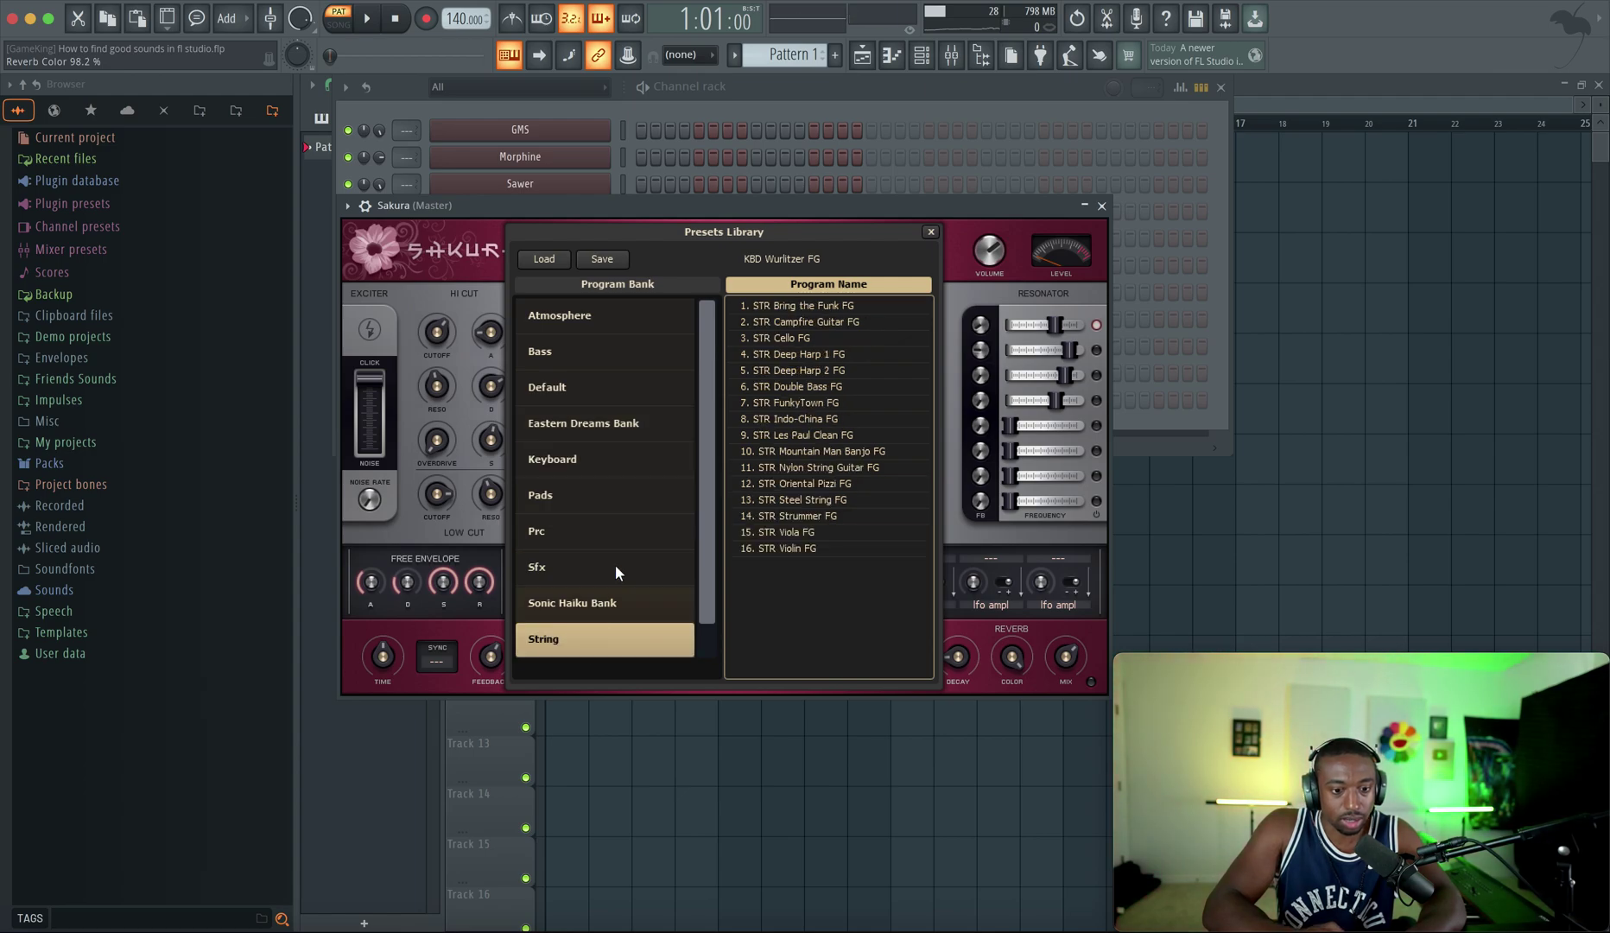
pyautogui.doubleClick(802, 306)
pyautogui.press('c')
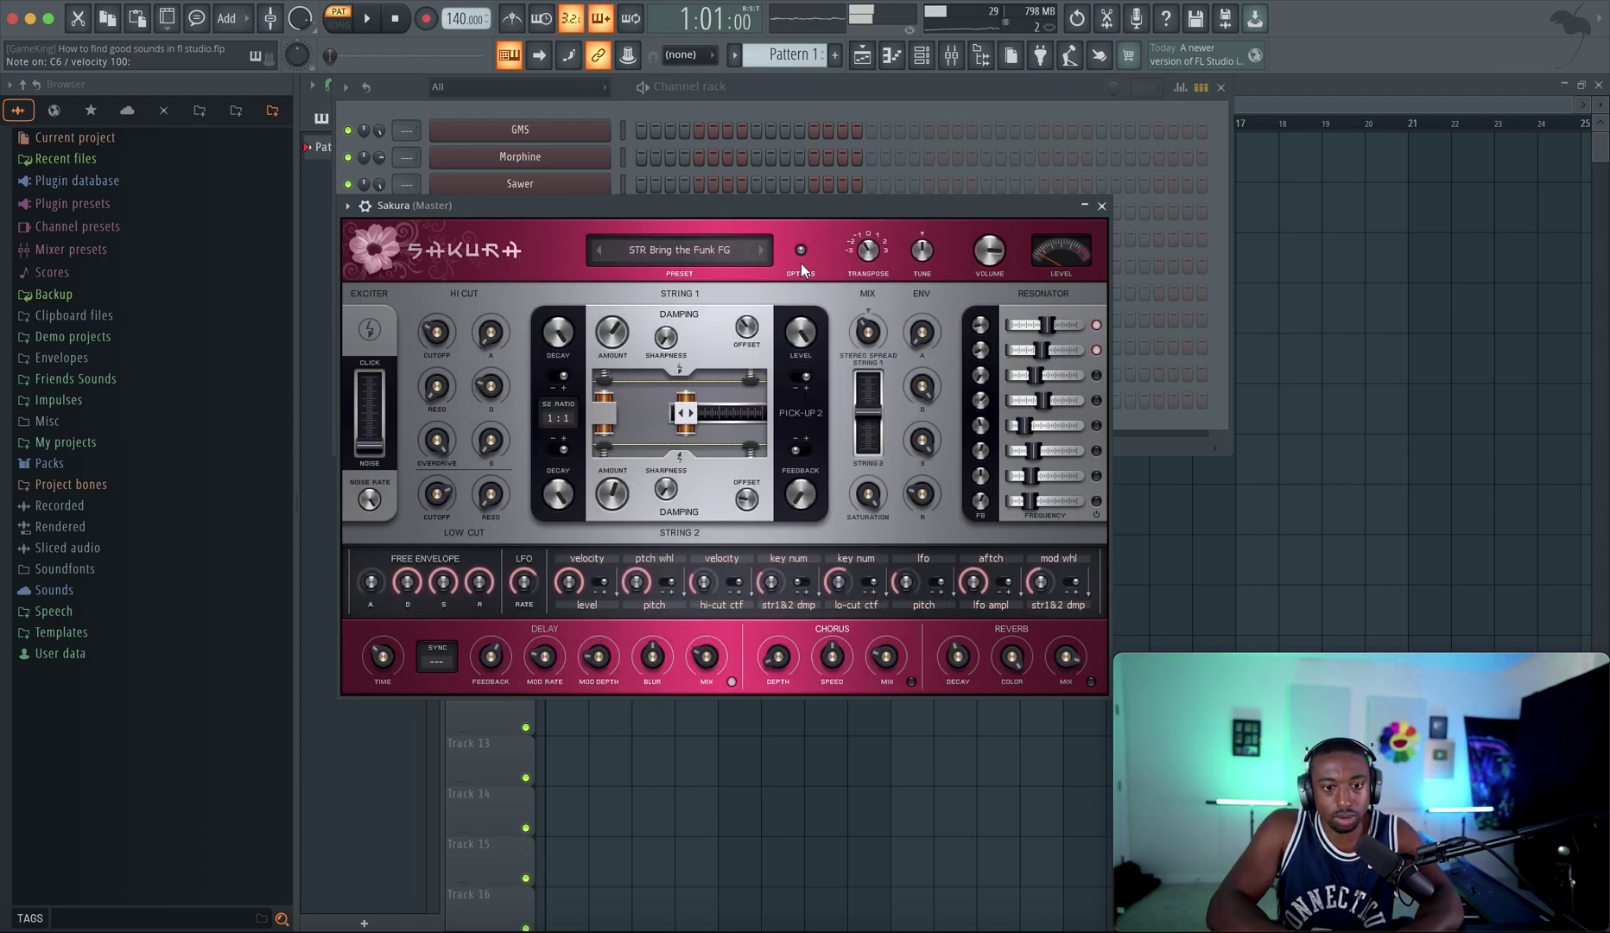
pyautogui.press('w')
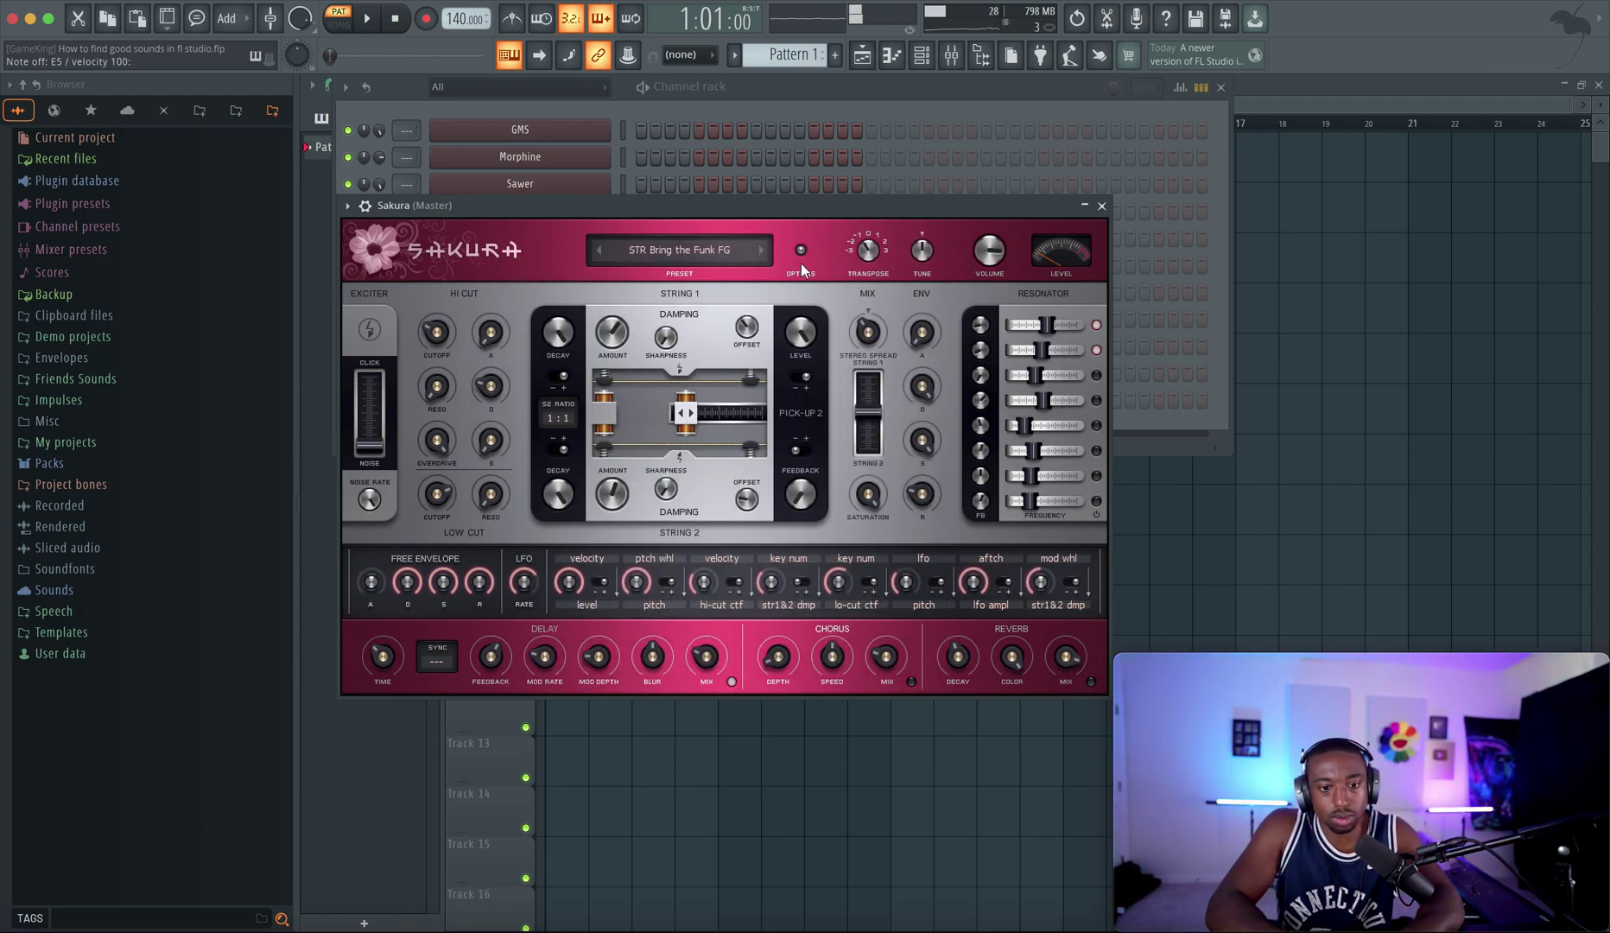
# Step through Campfire Guitar, Cello, Deep Harp and Double Bass to STR Indo-China FG.
pyautogui.click(762, 253)
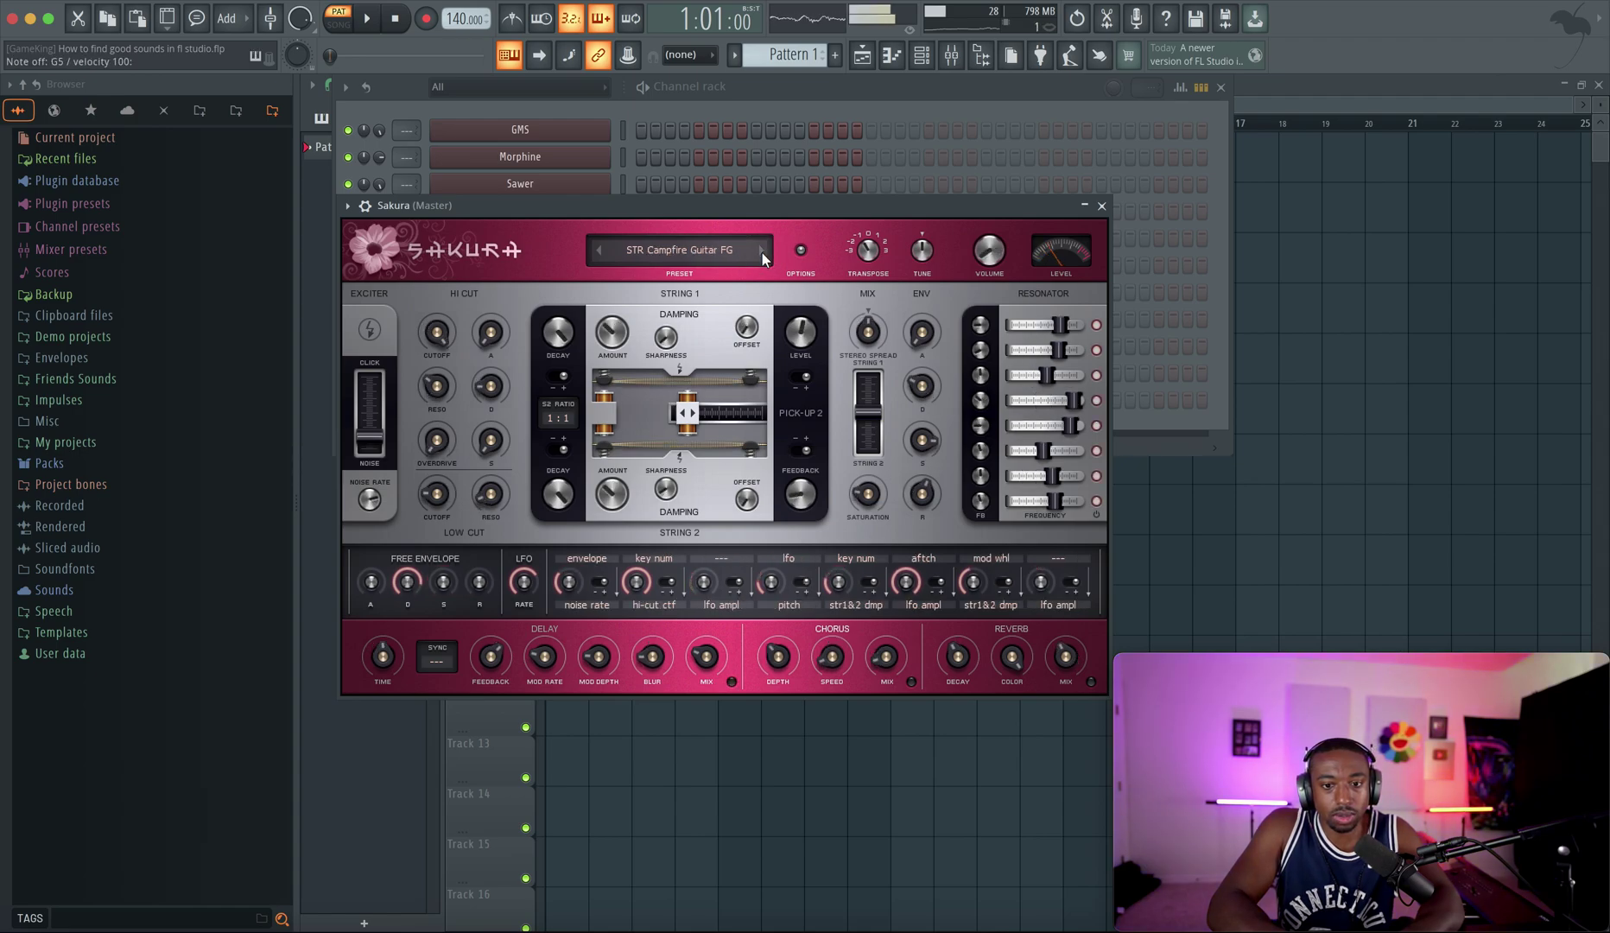
pyautogui.click(761, 253)
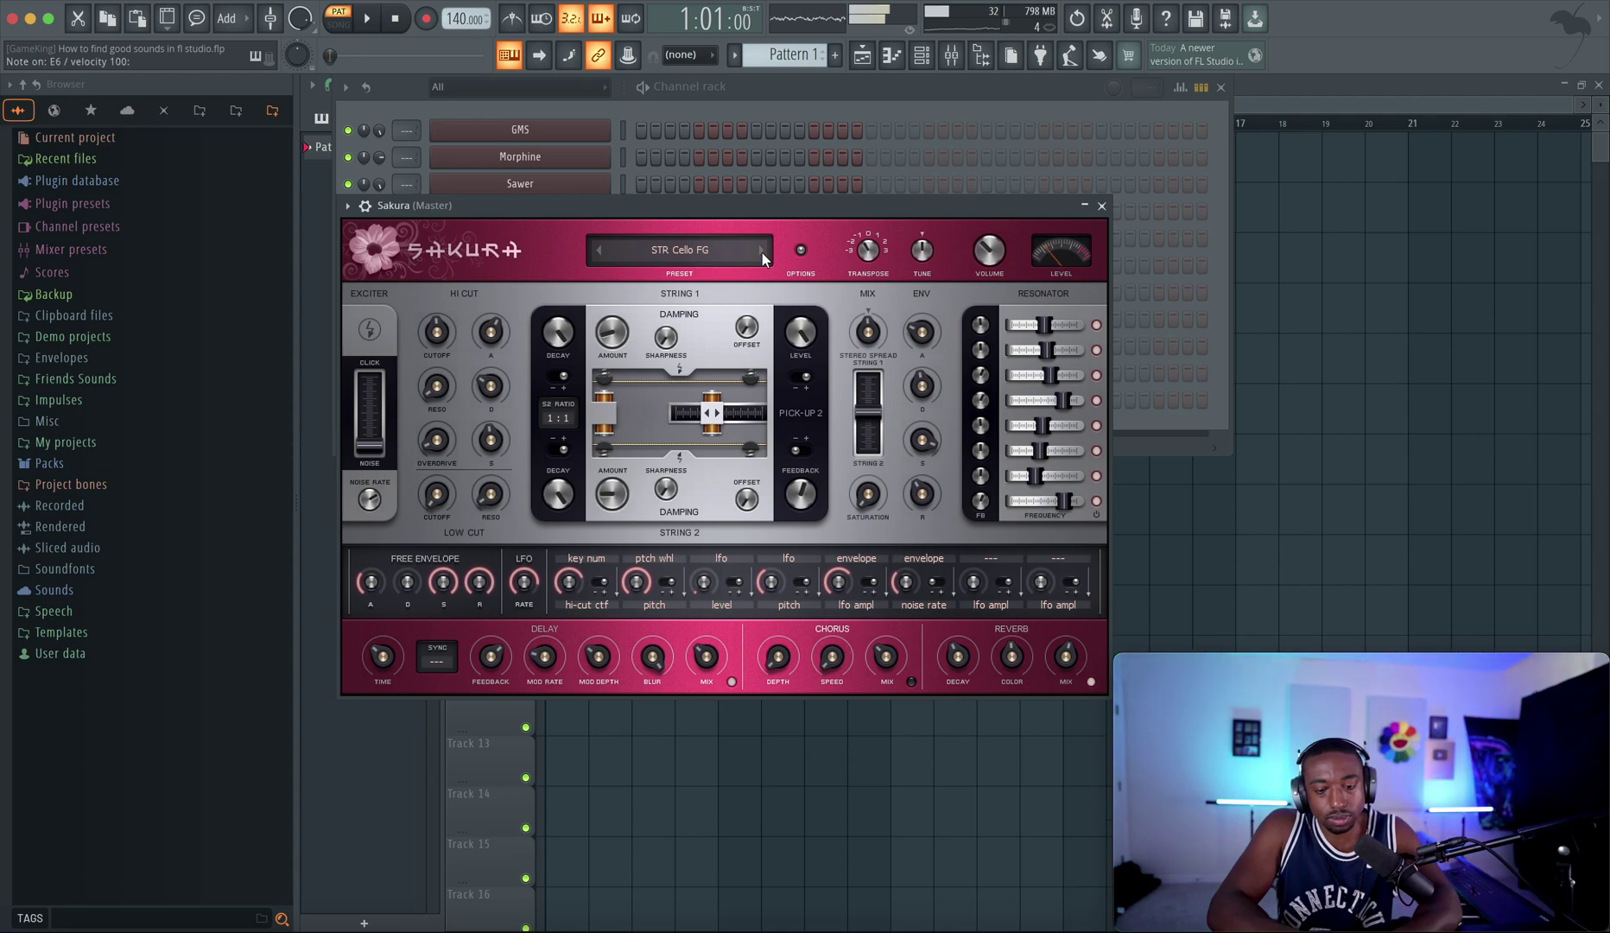
pyautogui.click(762, 252)
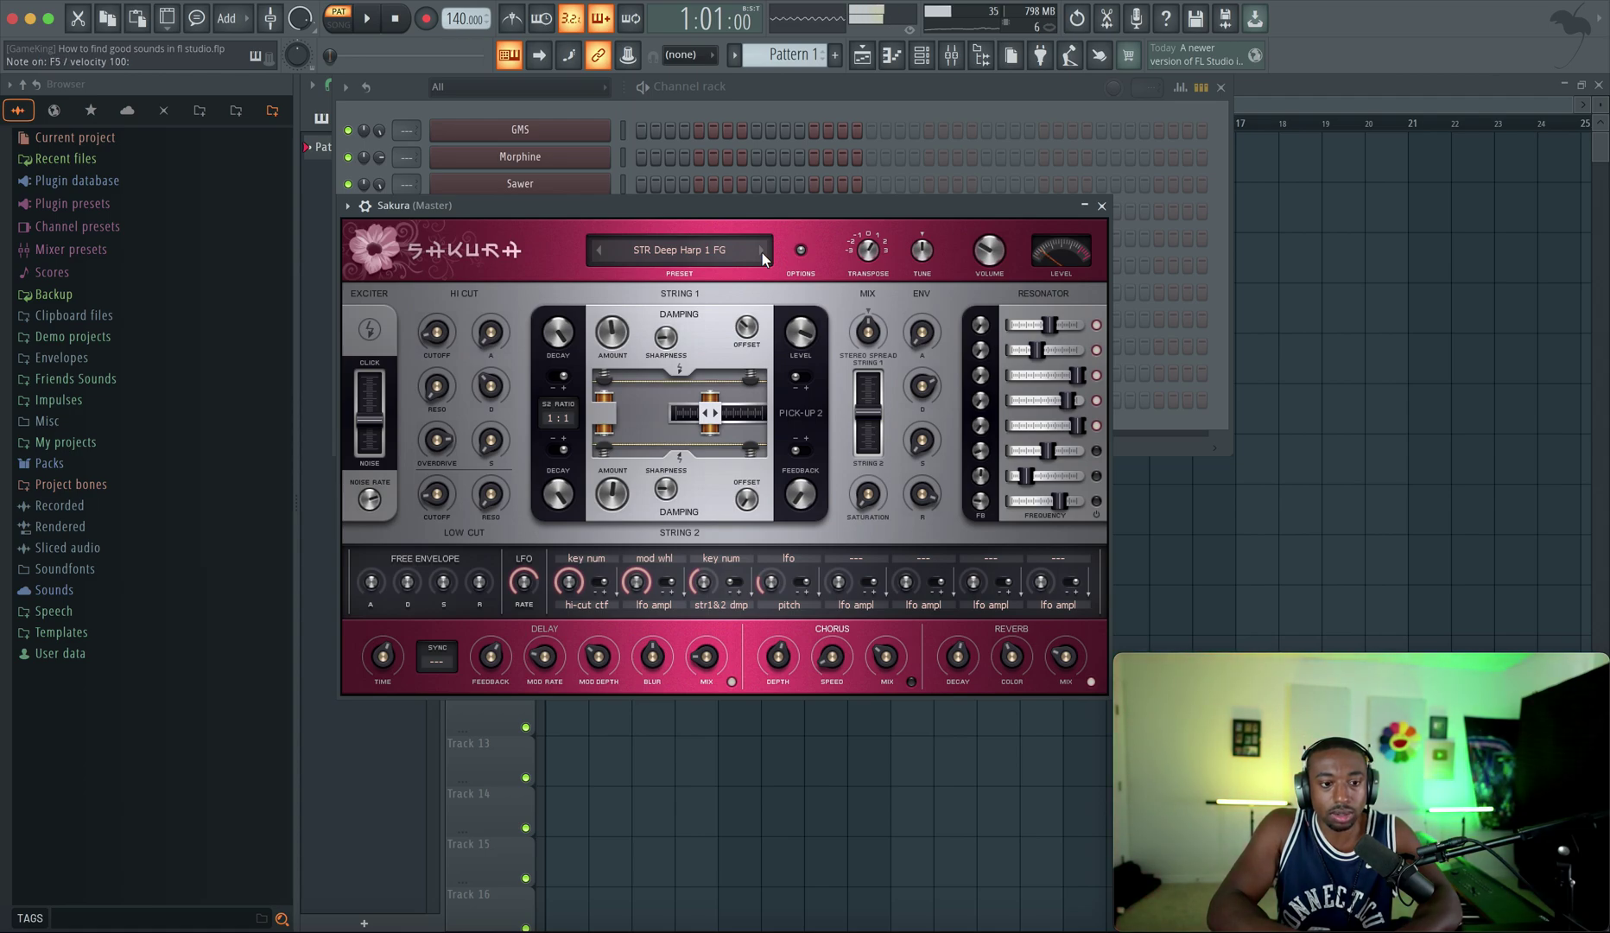
pyautogui.click(762, 251)
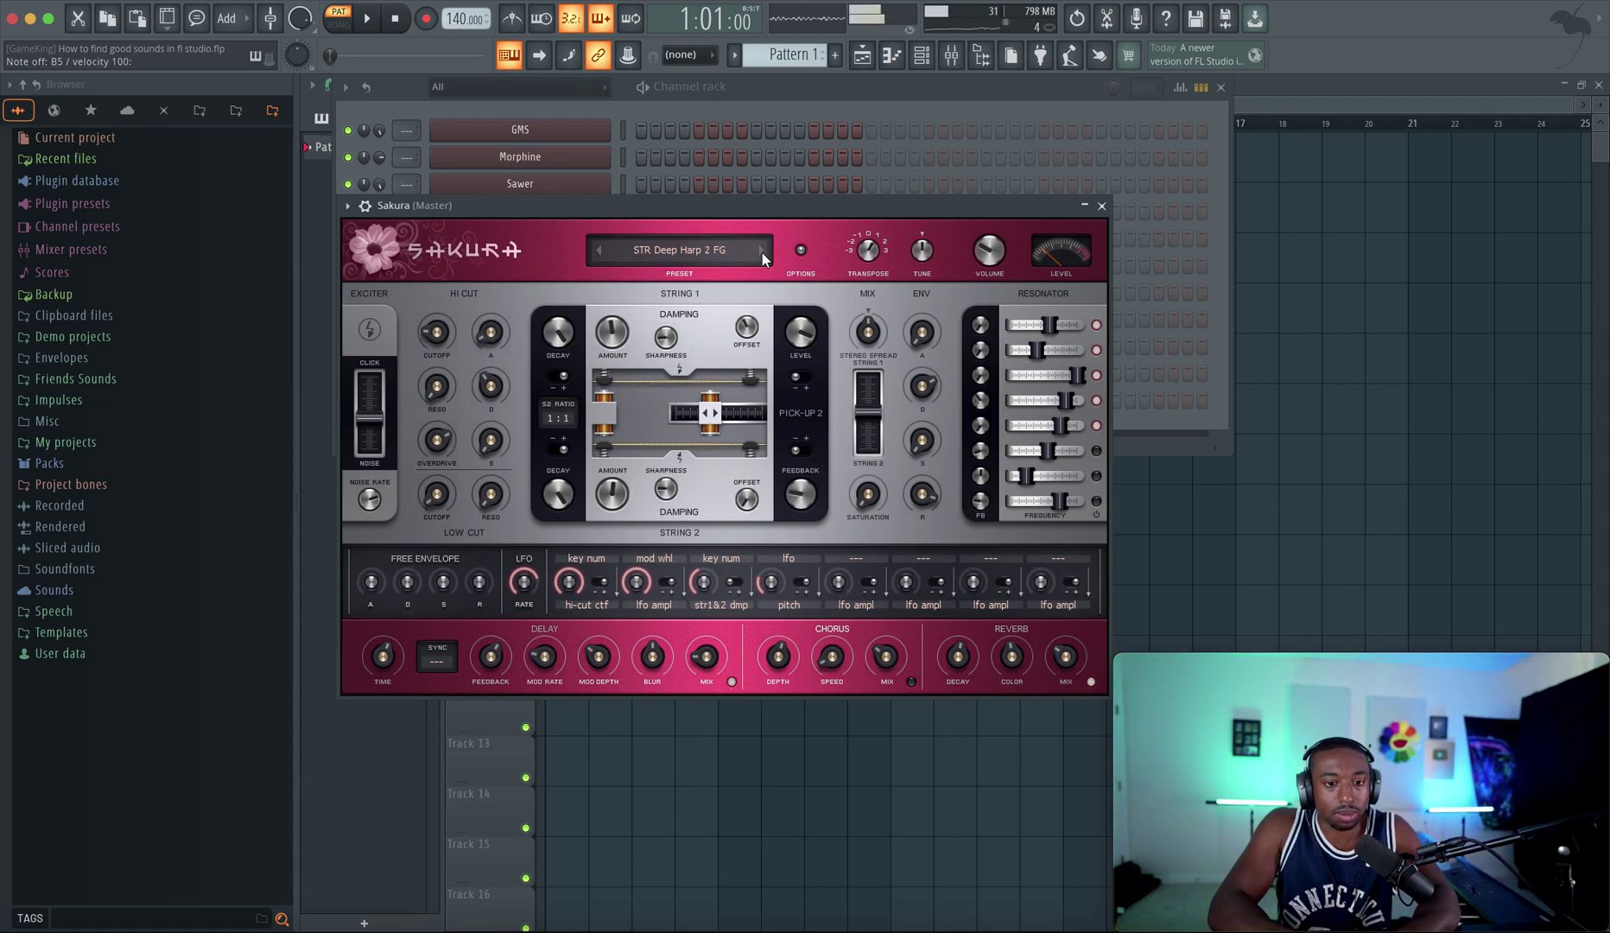
pyautogui.click(761, 250)
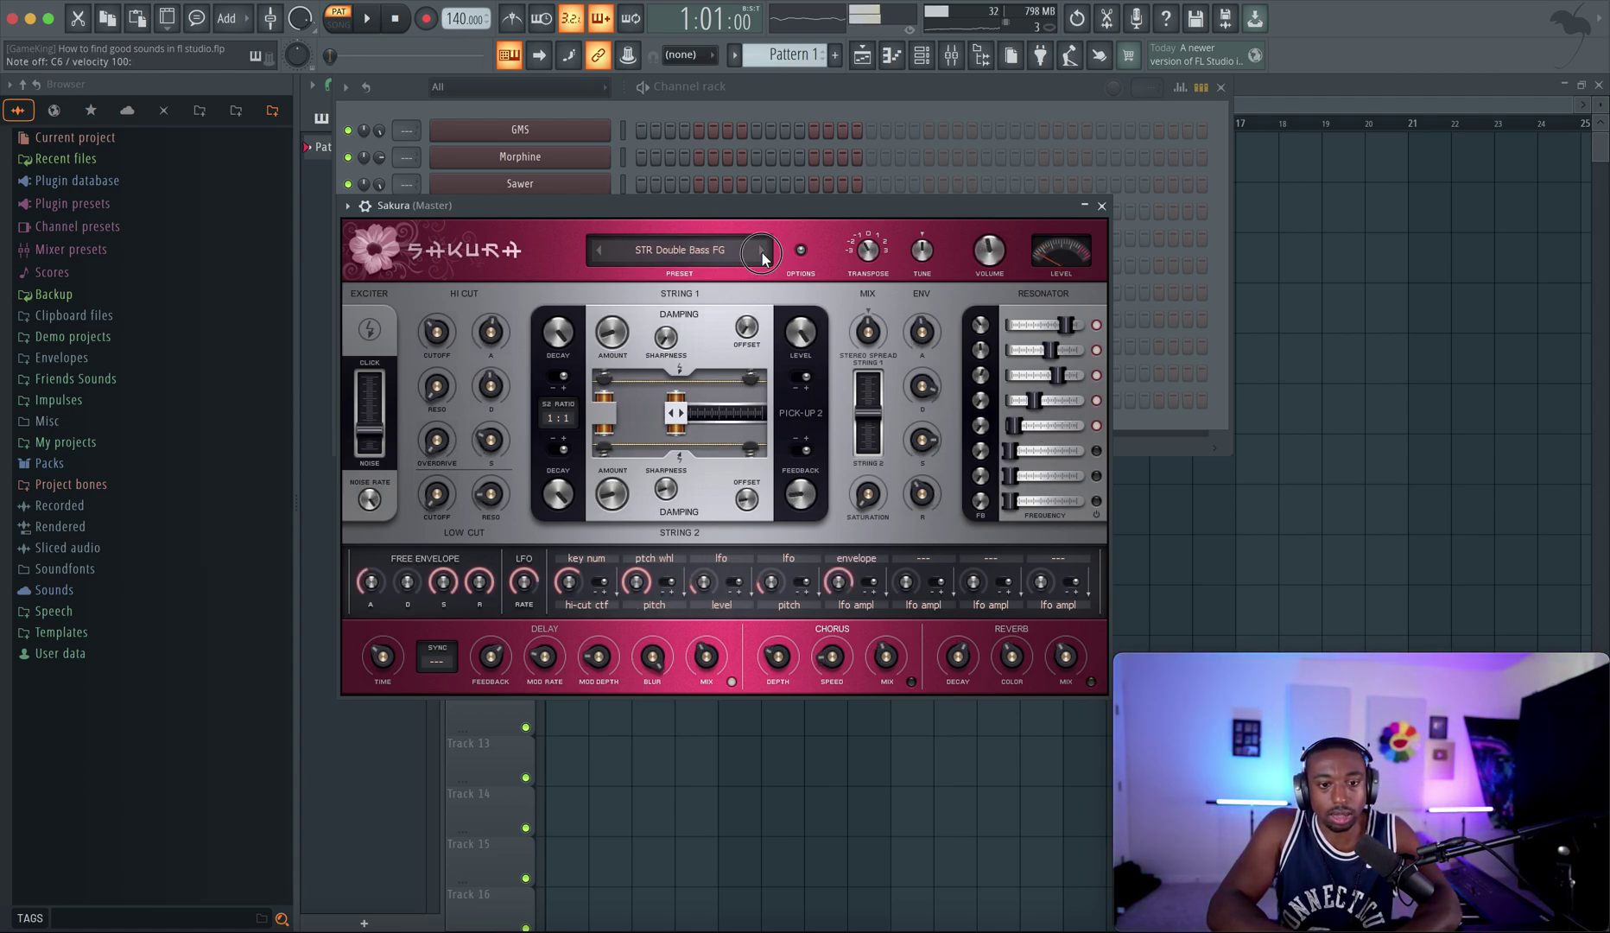
pyautogui.click(762, 252)
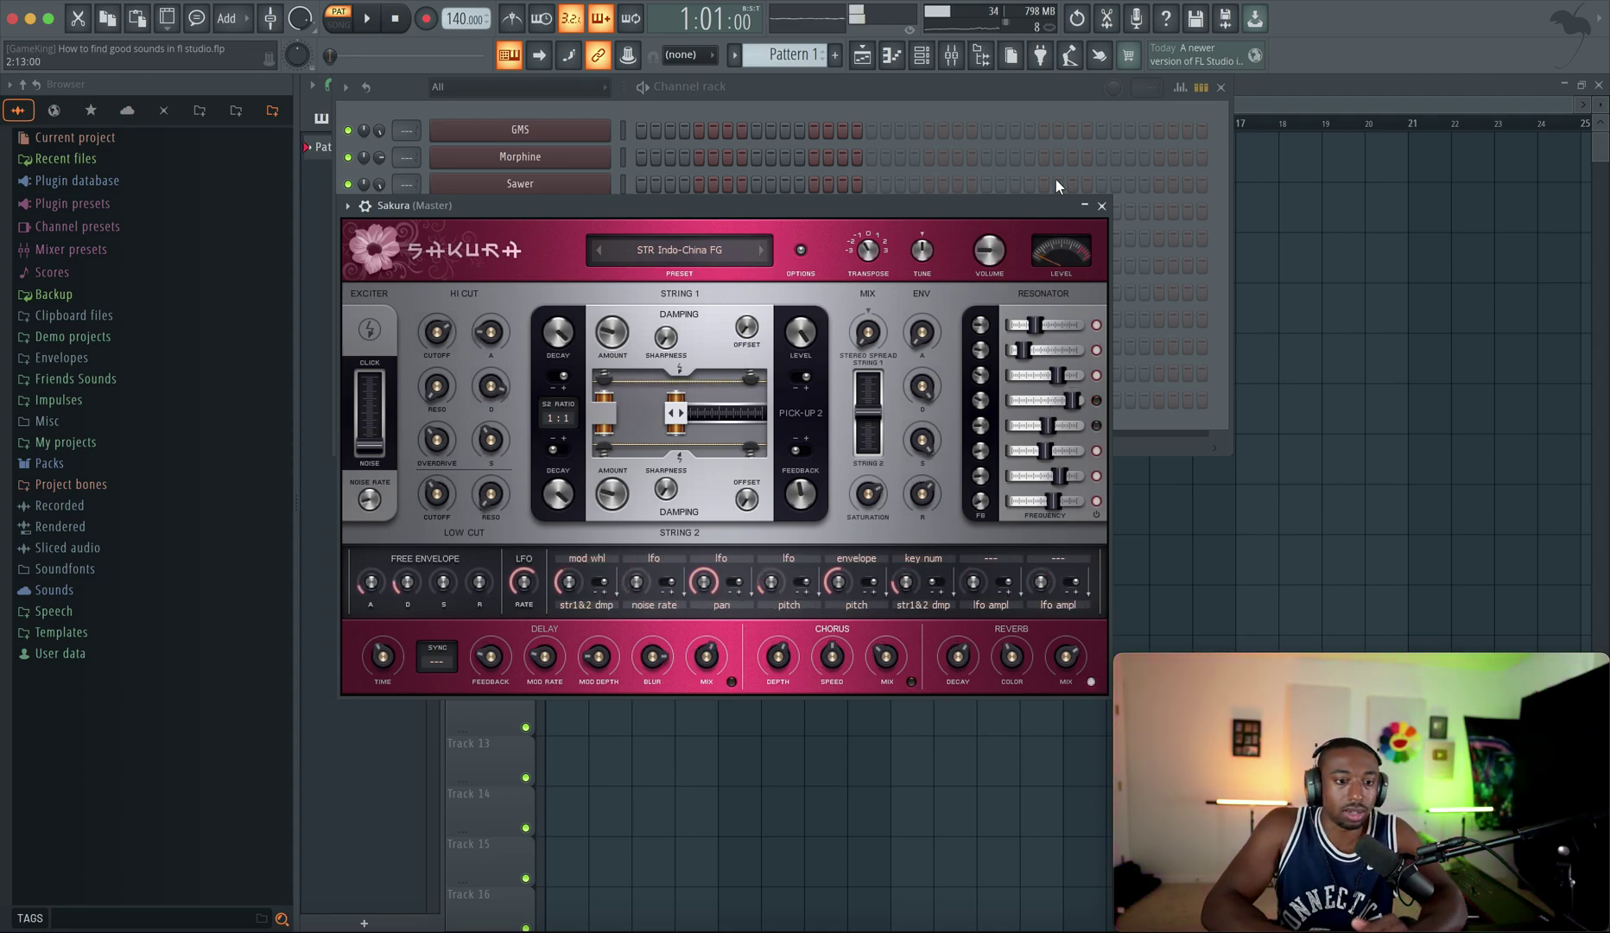
# Close Sakura, dismiss the plugin list without adding anything, and hide the browser.
pyautogui.click(1101, 205)
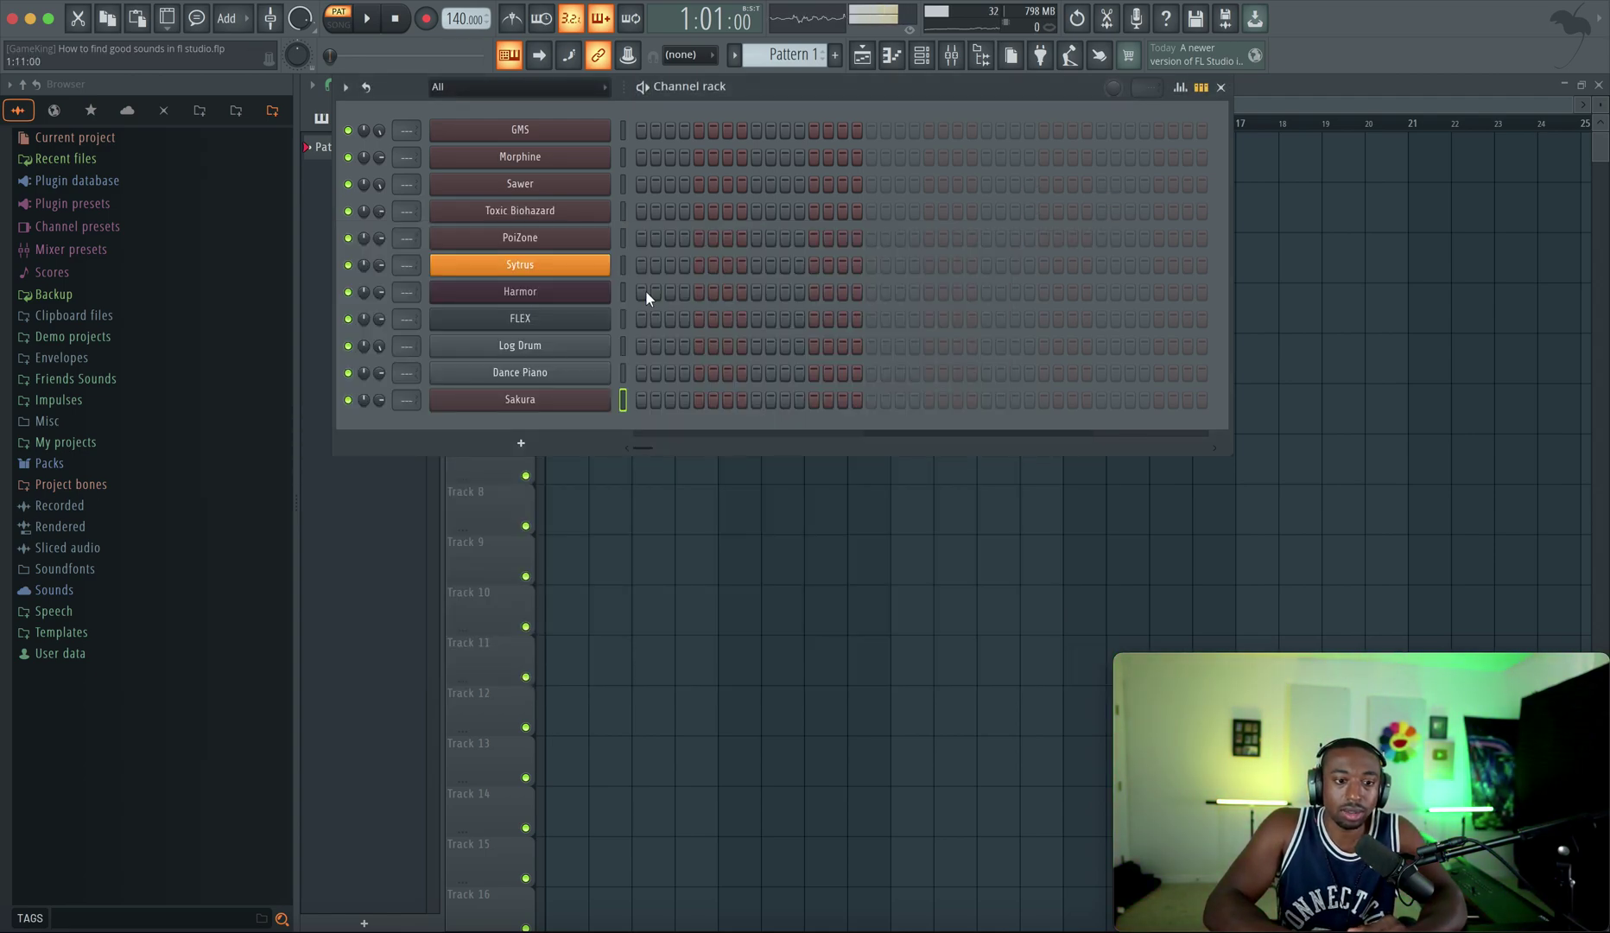
pyautogui.click(521, 443)
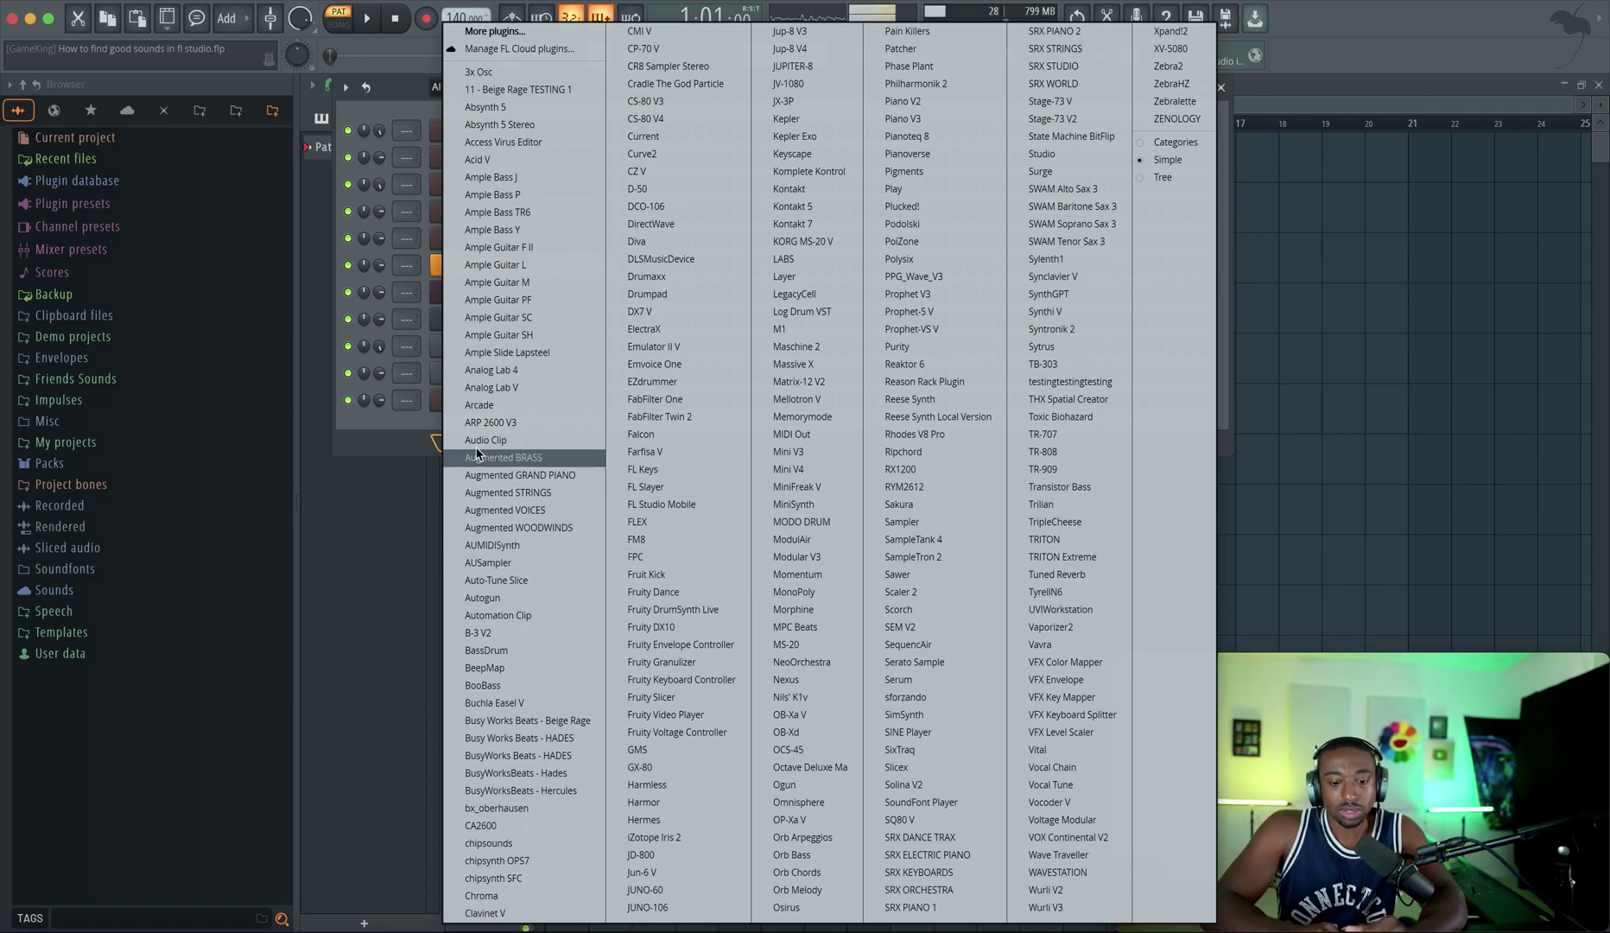
pyautogui.click(407, 428)
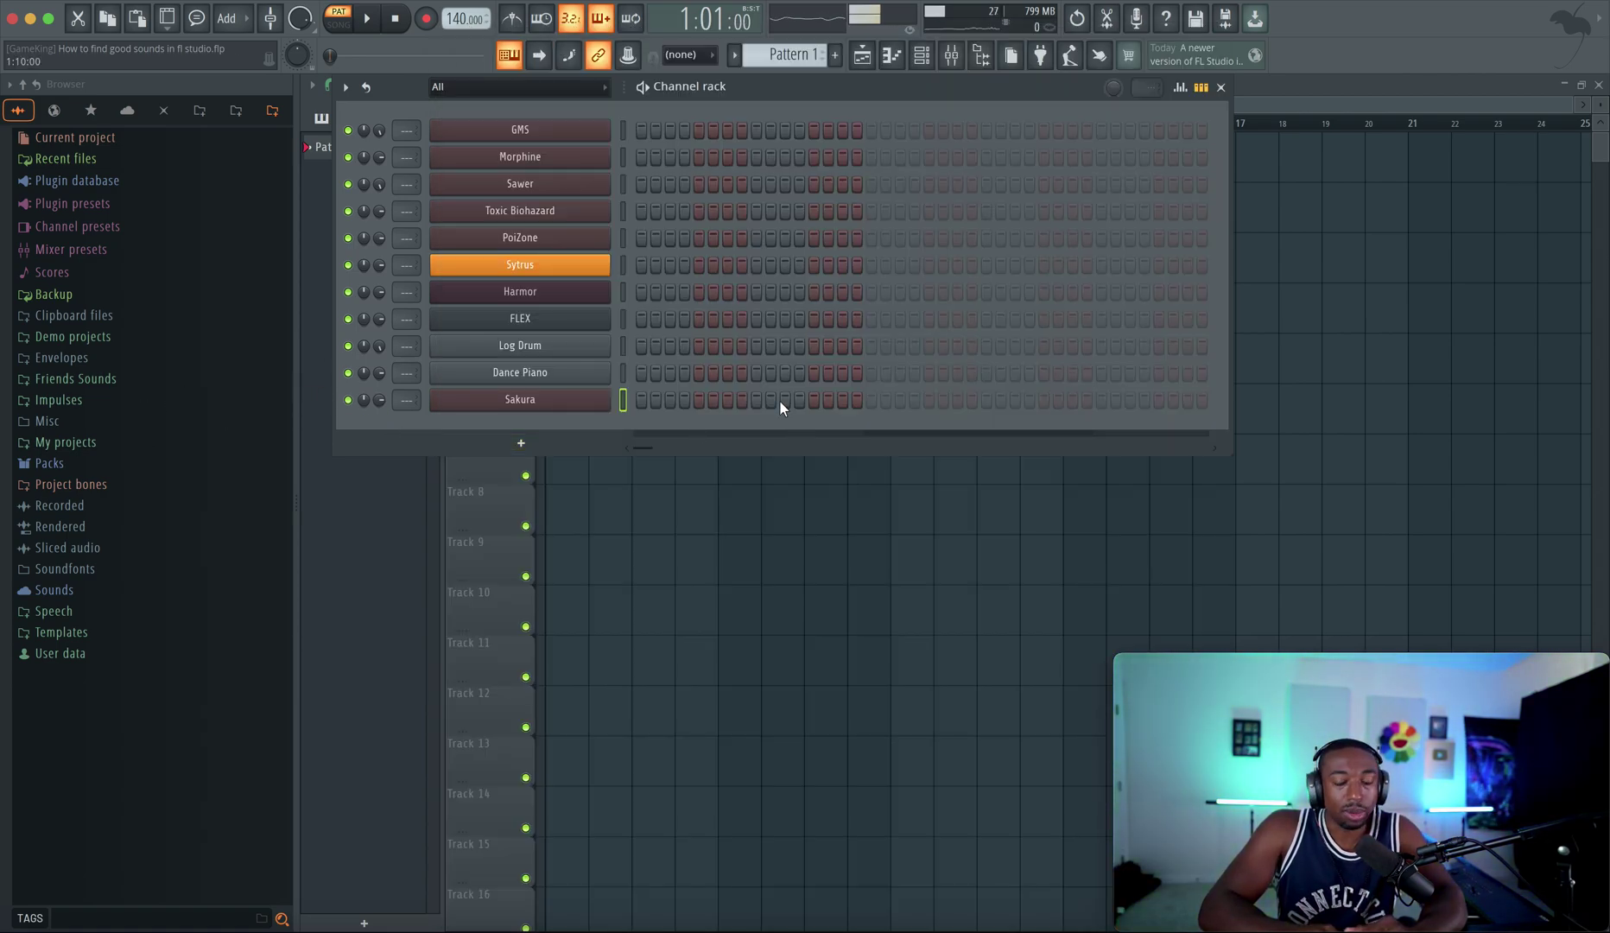
pyautogui.click(981, 57)
# Expand the browser to Packs > Legacy > Drums > Vintage.
pyautogui.click(93, 463)
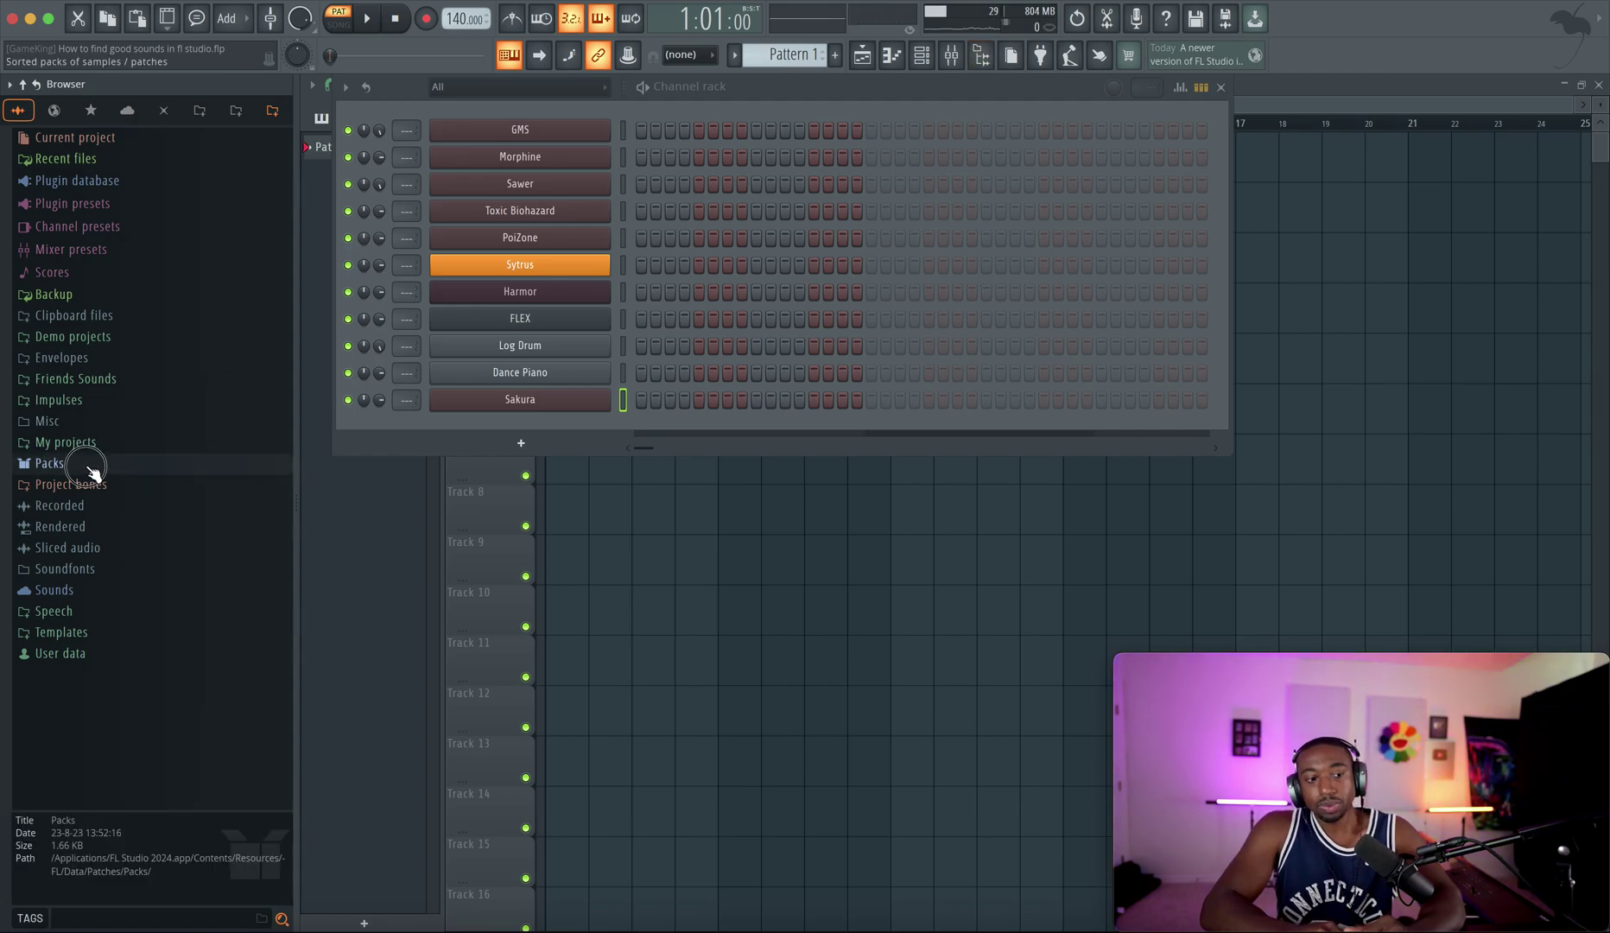
pyautogui.click(65, 569)
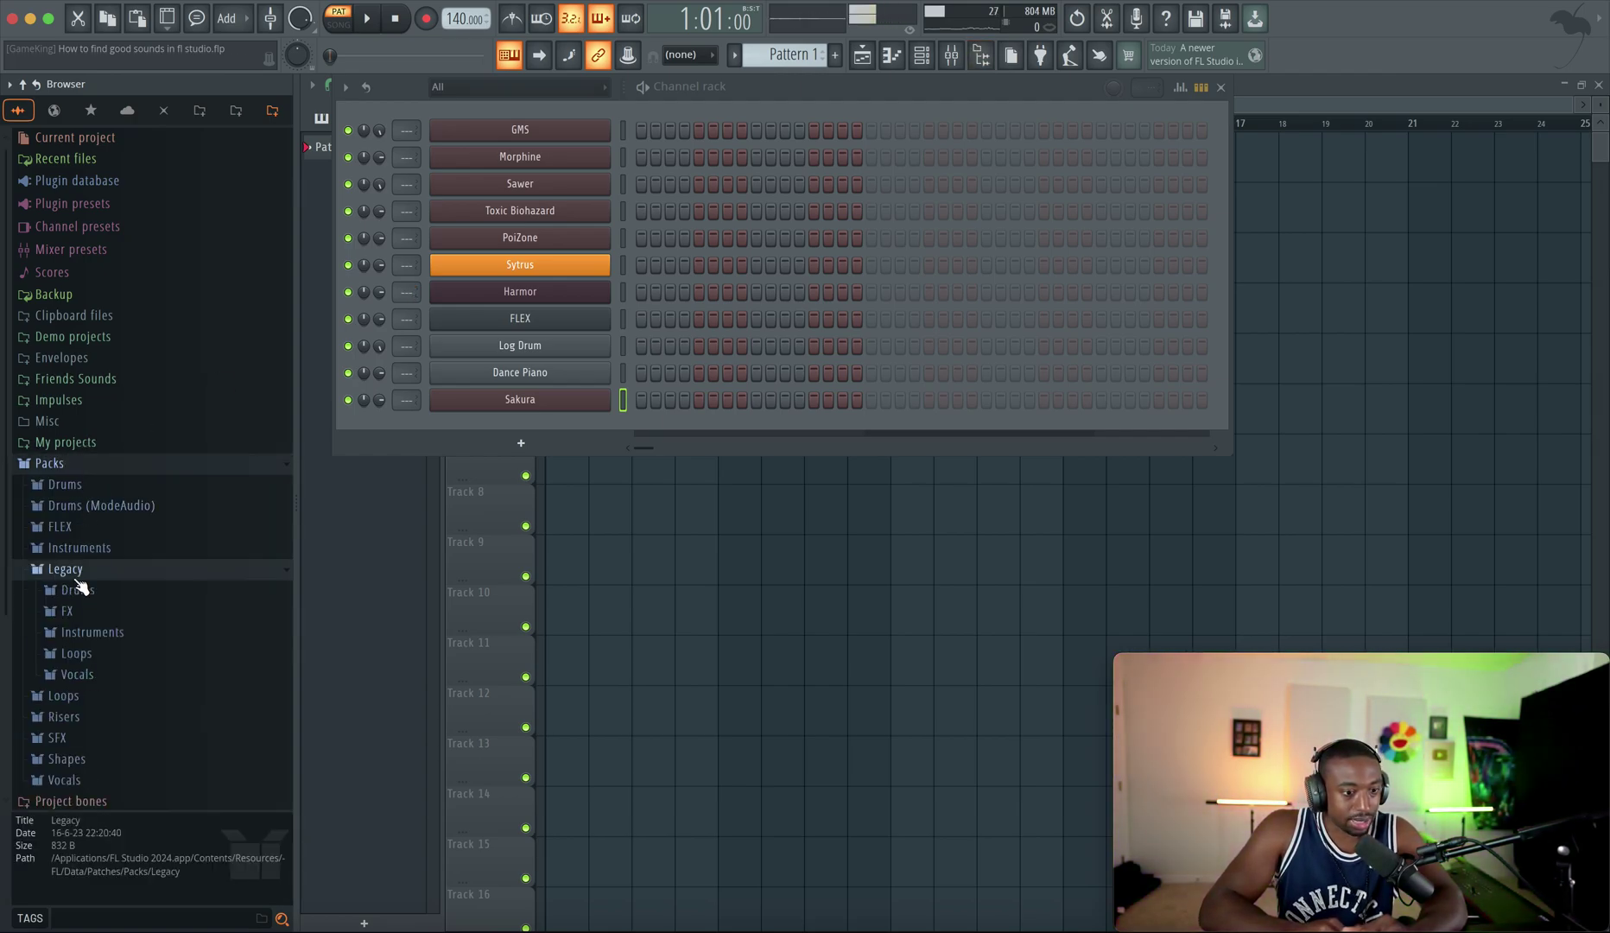
pyautogui.click(99, 590)
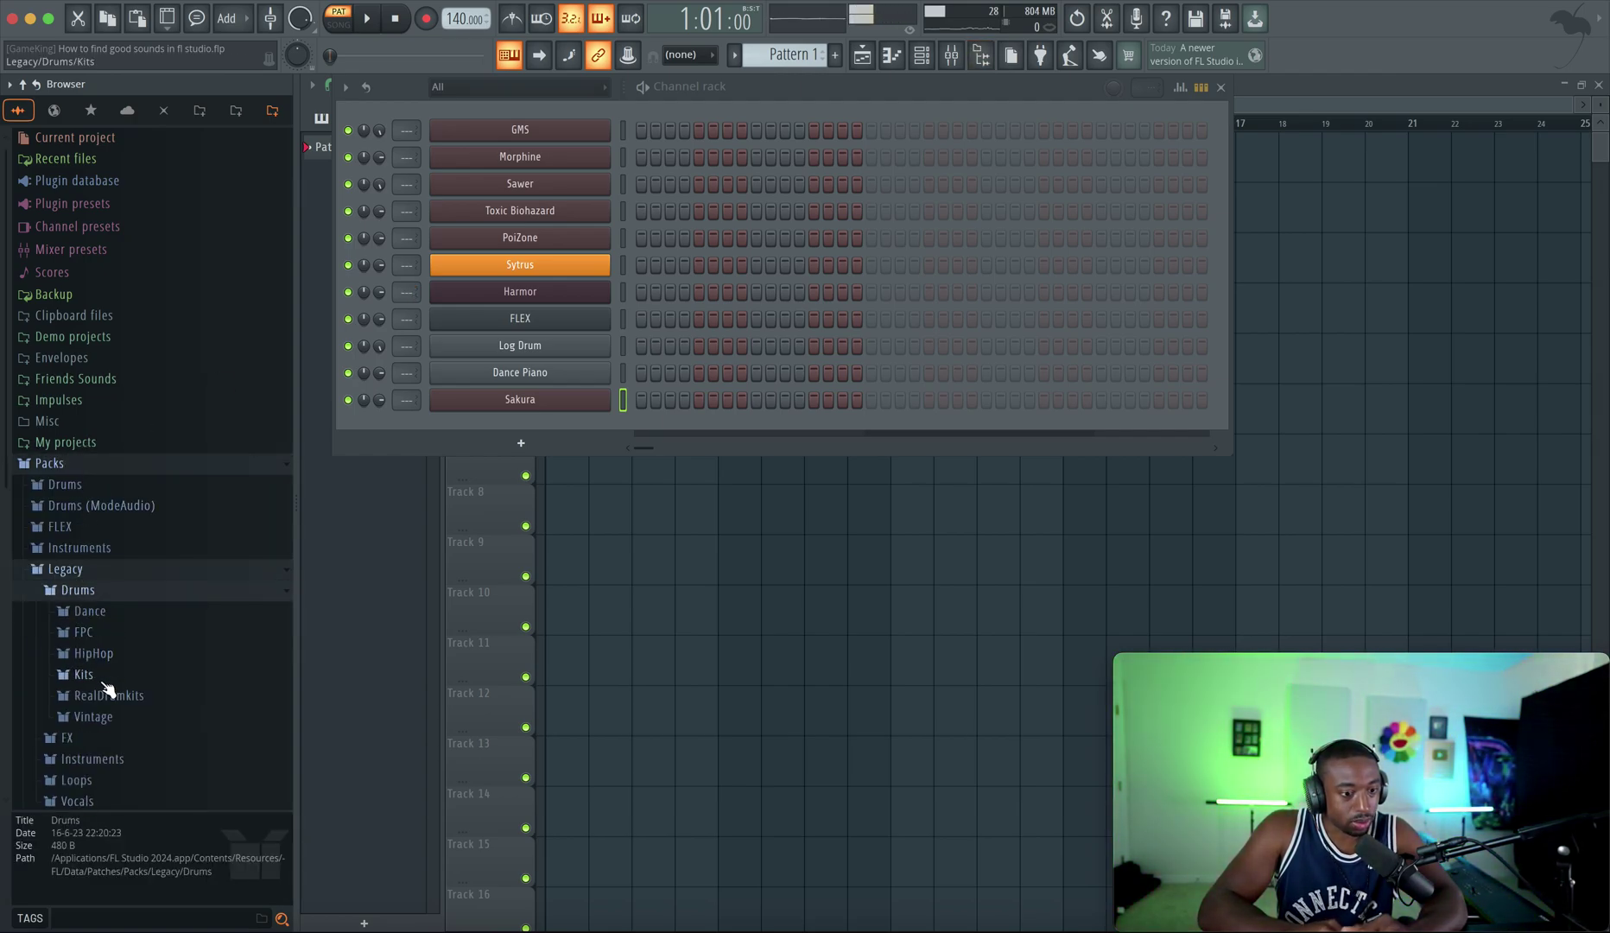
pyautogui.click(93, 716)
pyautogui.scroll(-8, 108, 721)
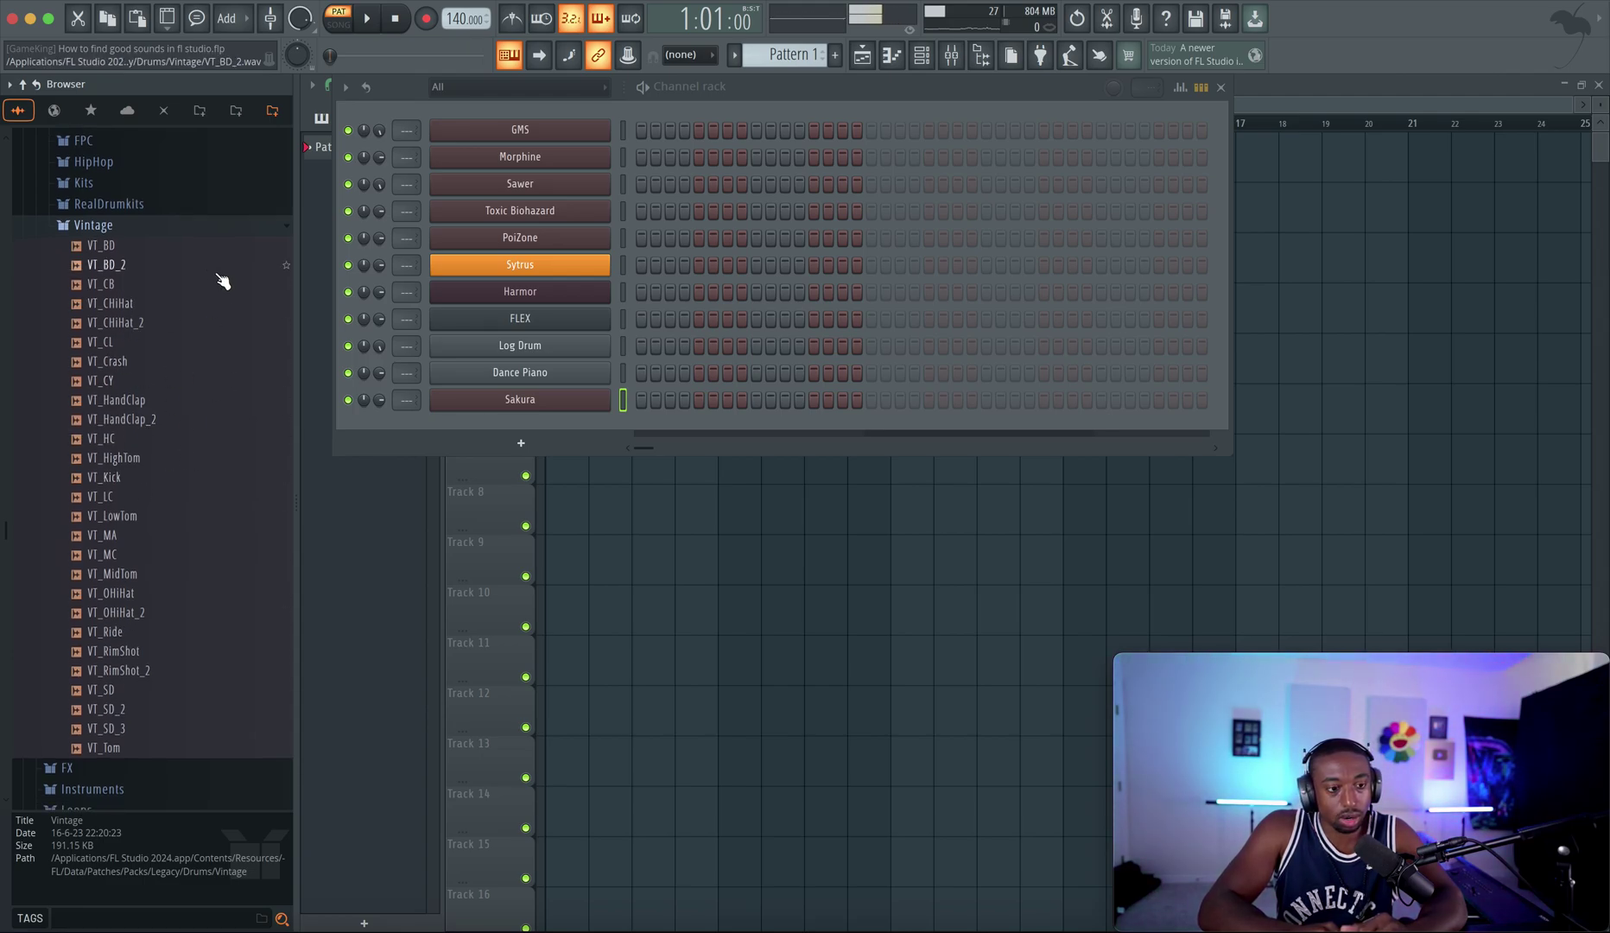
# Preview VT_CB, VT_HandClap, snares, toms and VT_BD, then collapse Vintage.
pyautogui.click(151, 247)
pyautogui.click(151, 264)
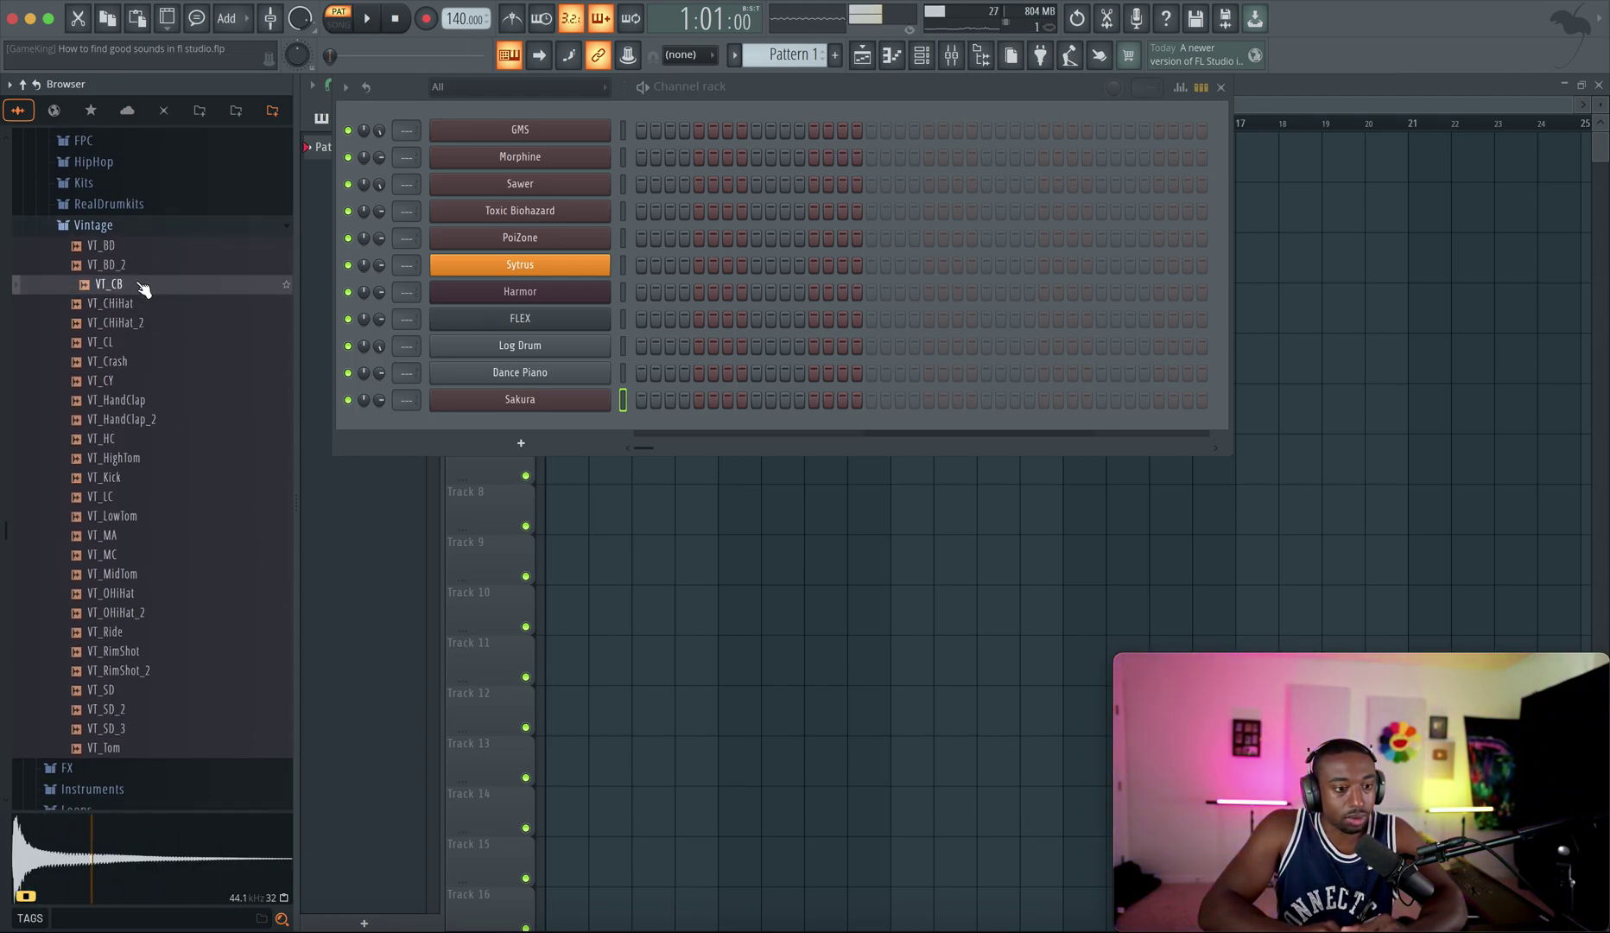
pyautogui.click(136, 402)
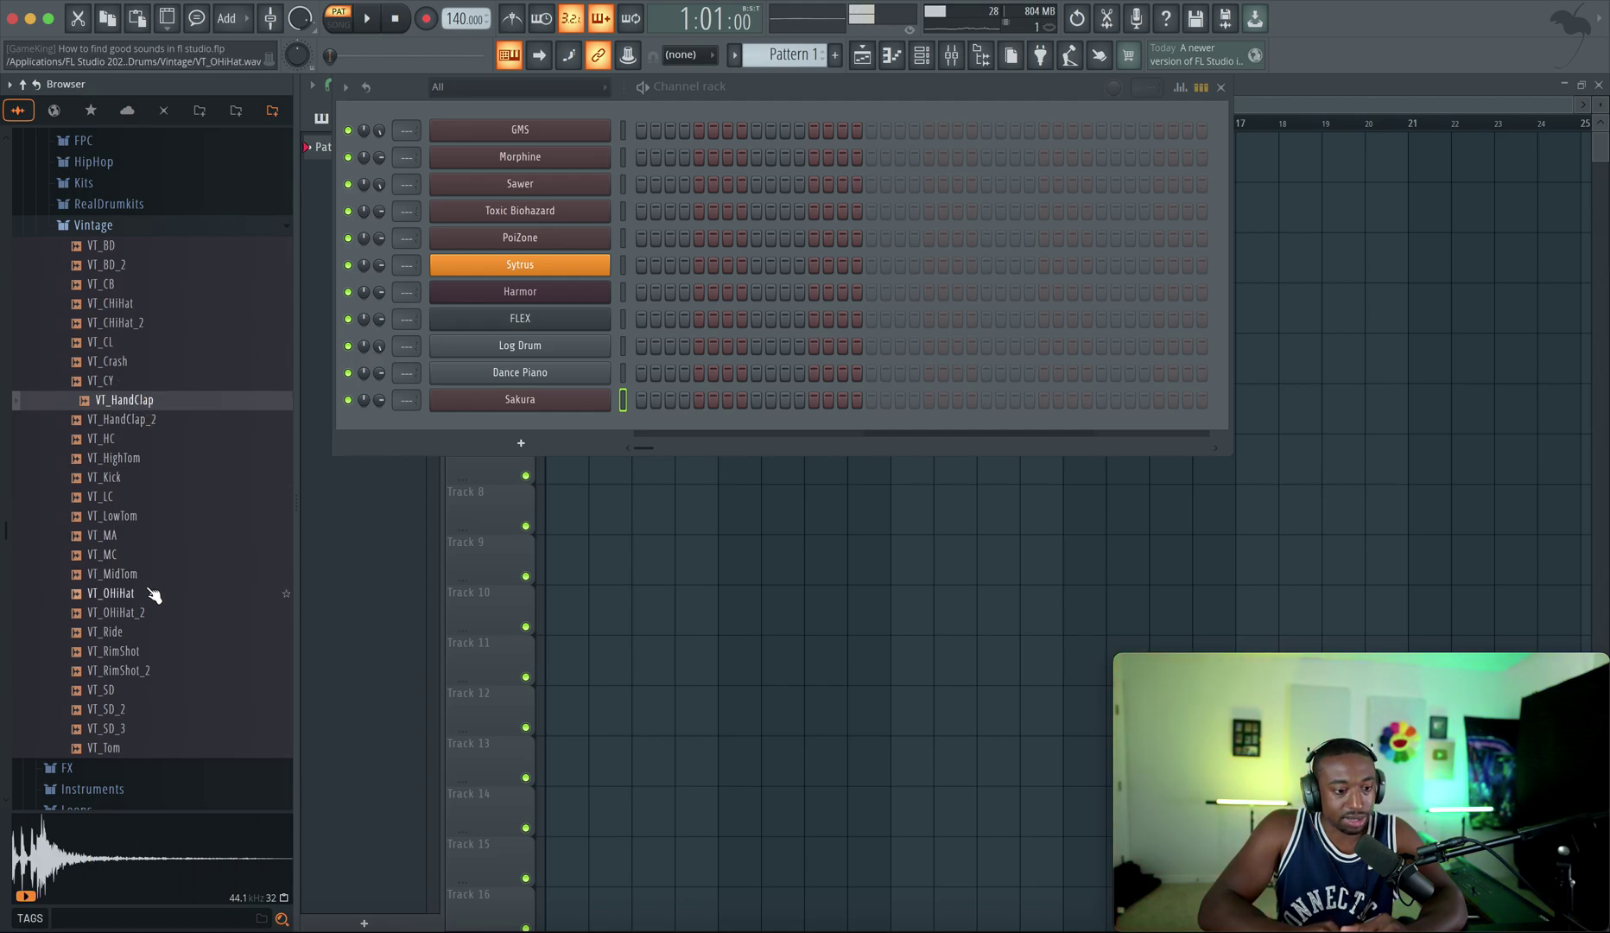
pyautogui.click(142, 690)
pyautogui.click(143, 728)
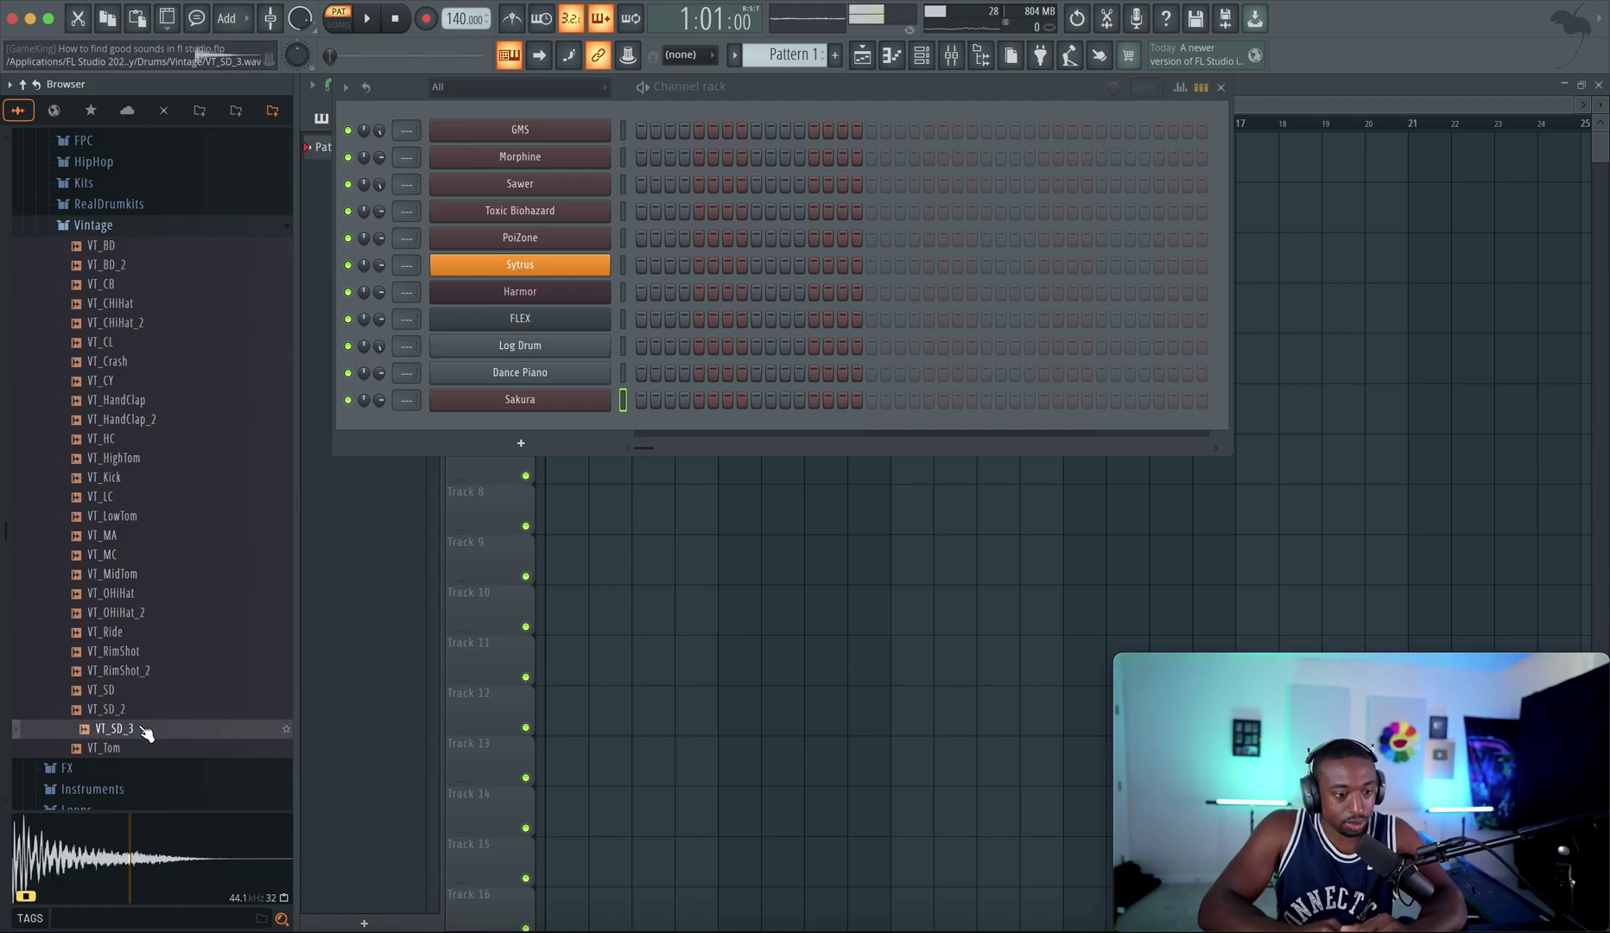
pyautogui.click(134, 283)
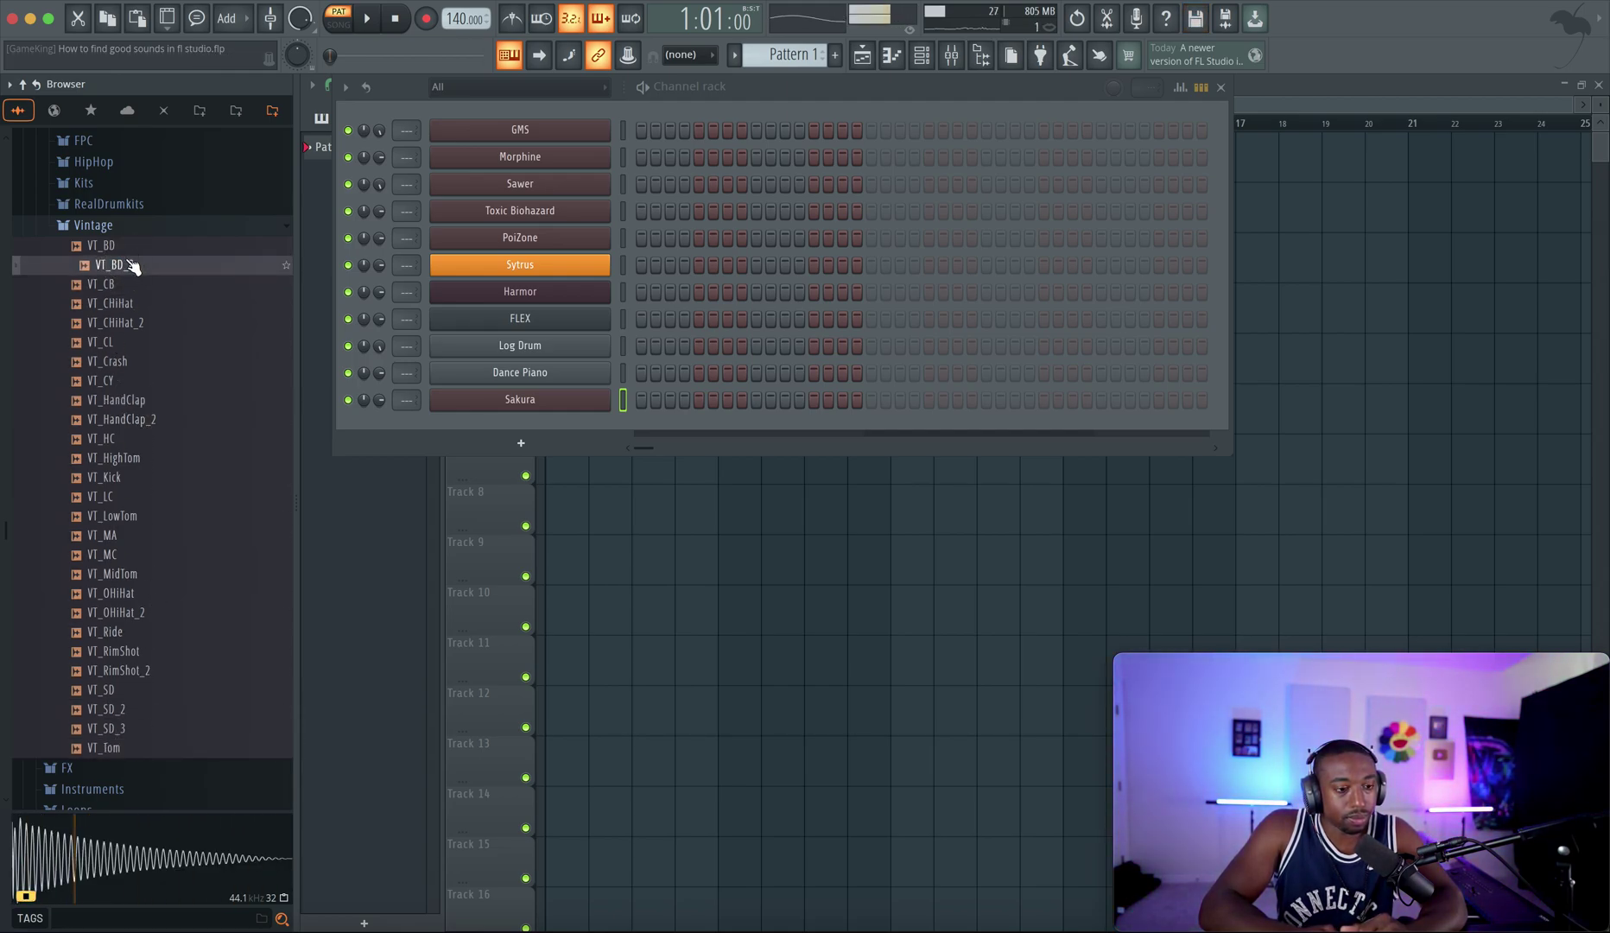
pyautogui.click(133, 245)
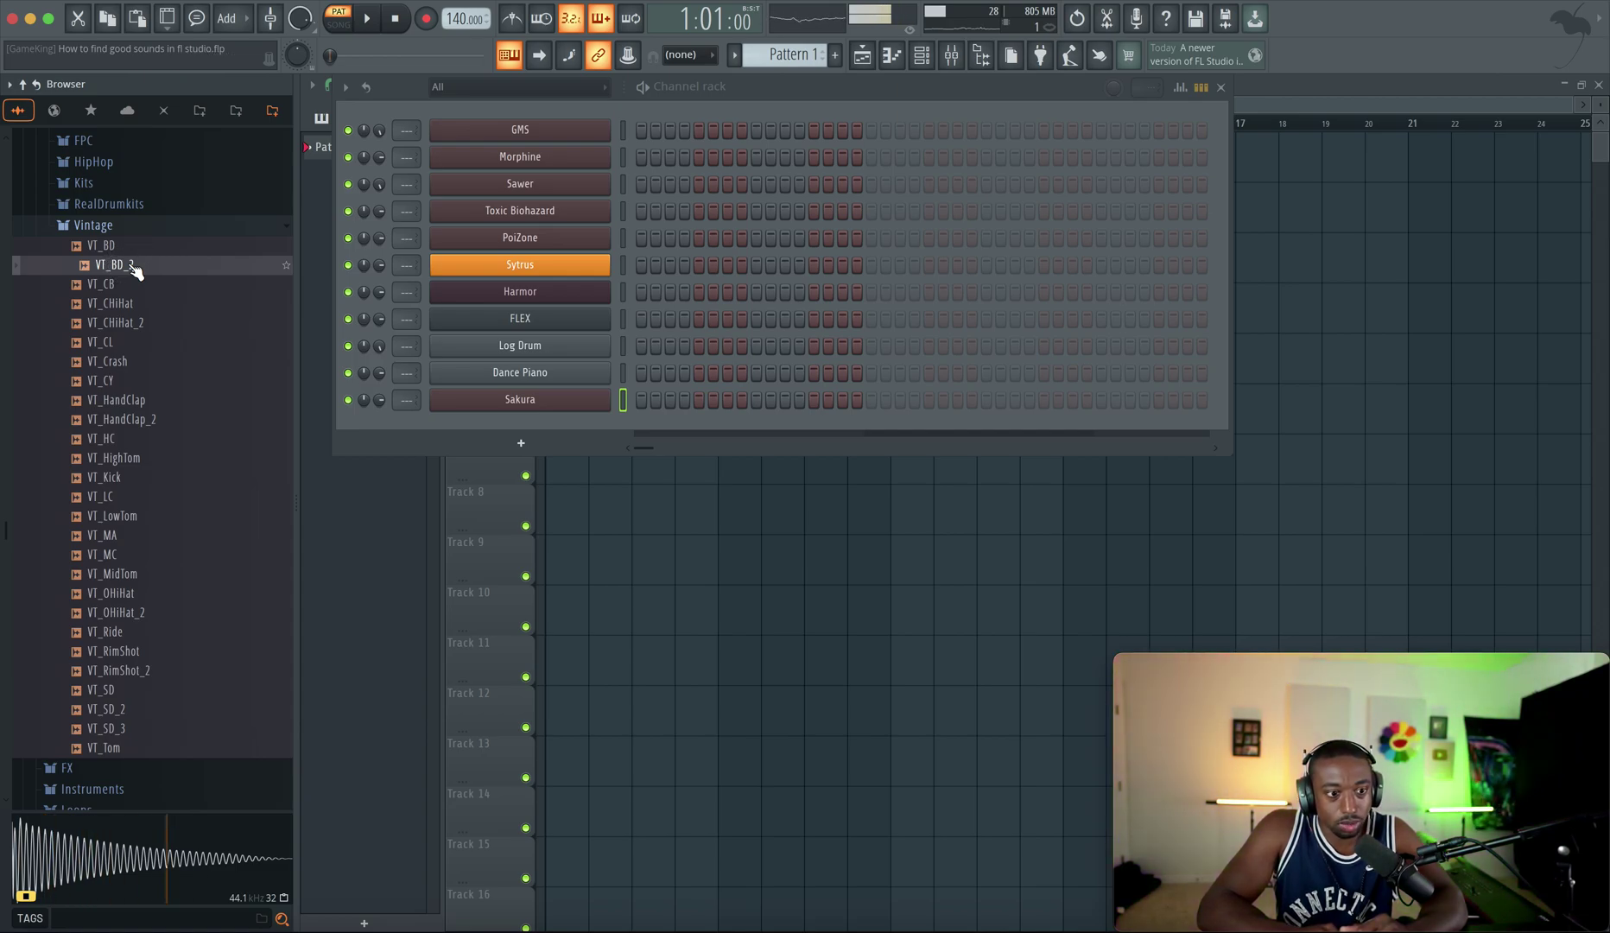
pyautogui.click(137, 226)
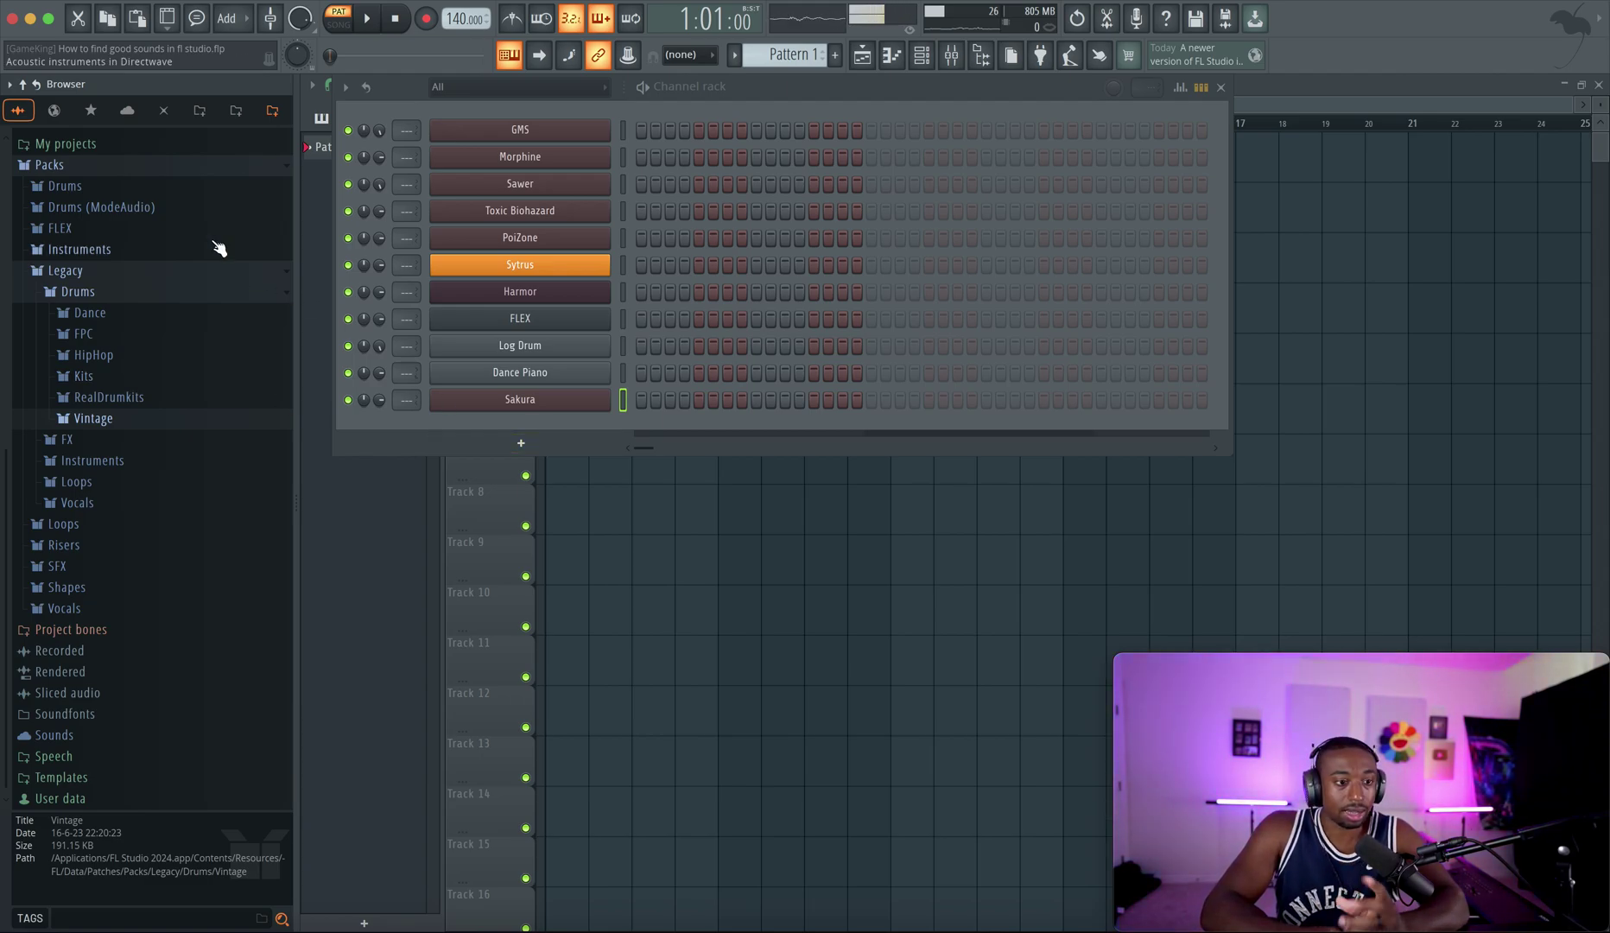
# Hide the browser and look over Sytrus and its options menu before closing it.
pyautogui.click(981, 54)
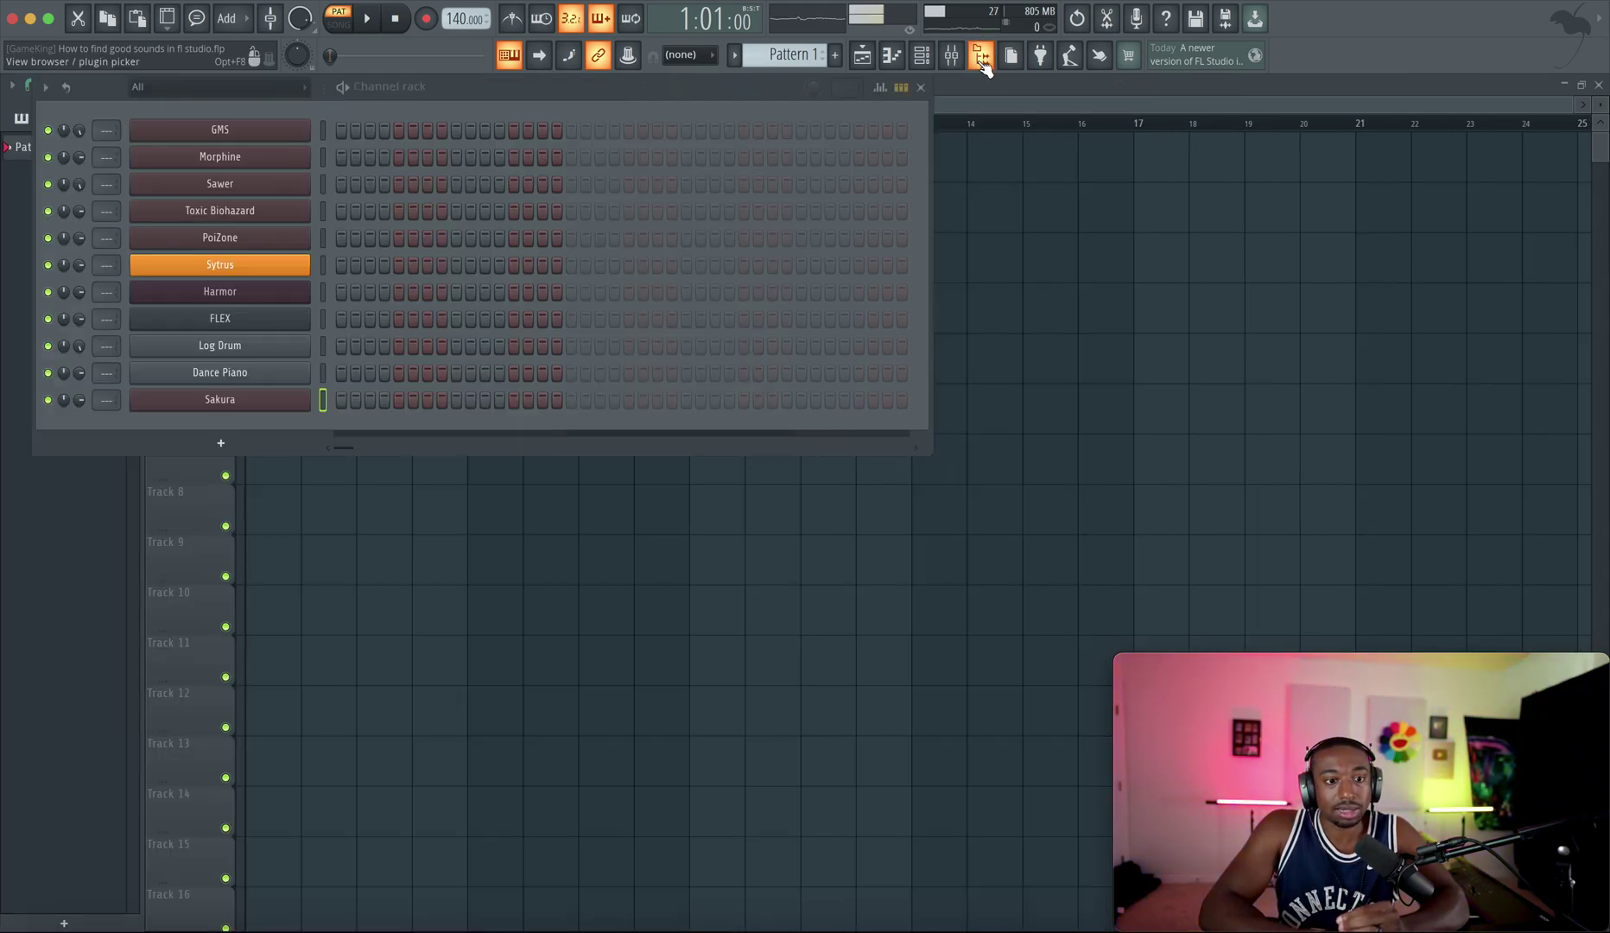
pyautogui.click(263, 273)
pyautogui.click(739, 233)
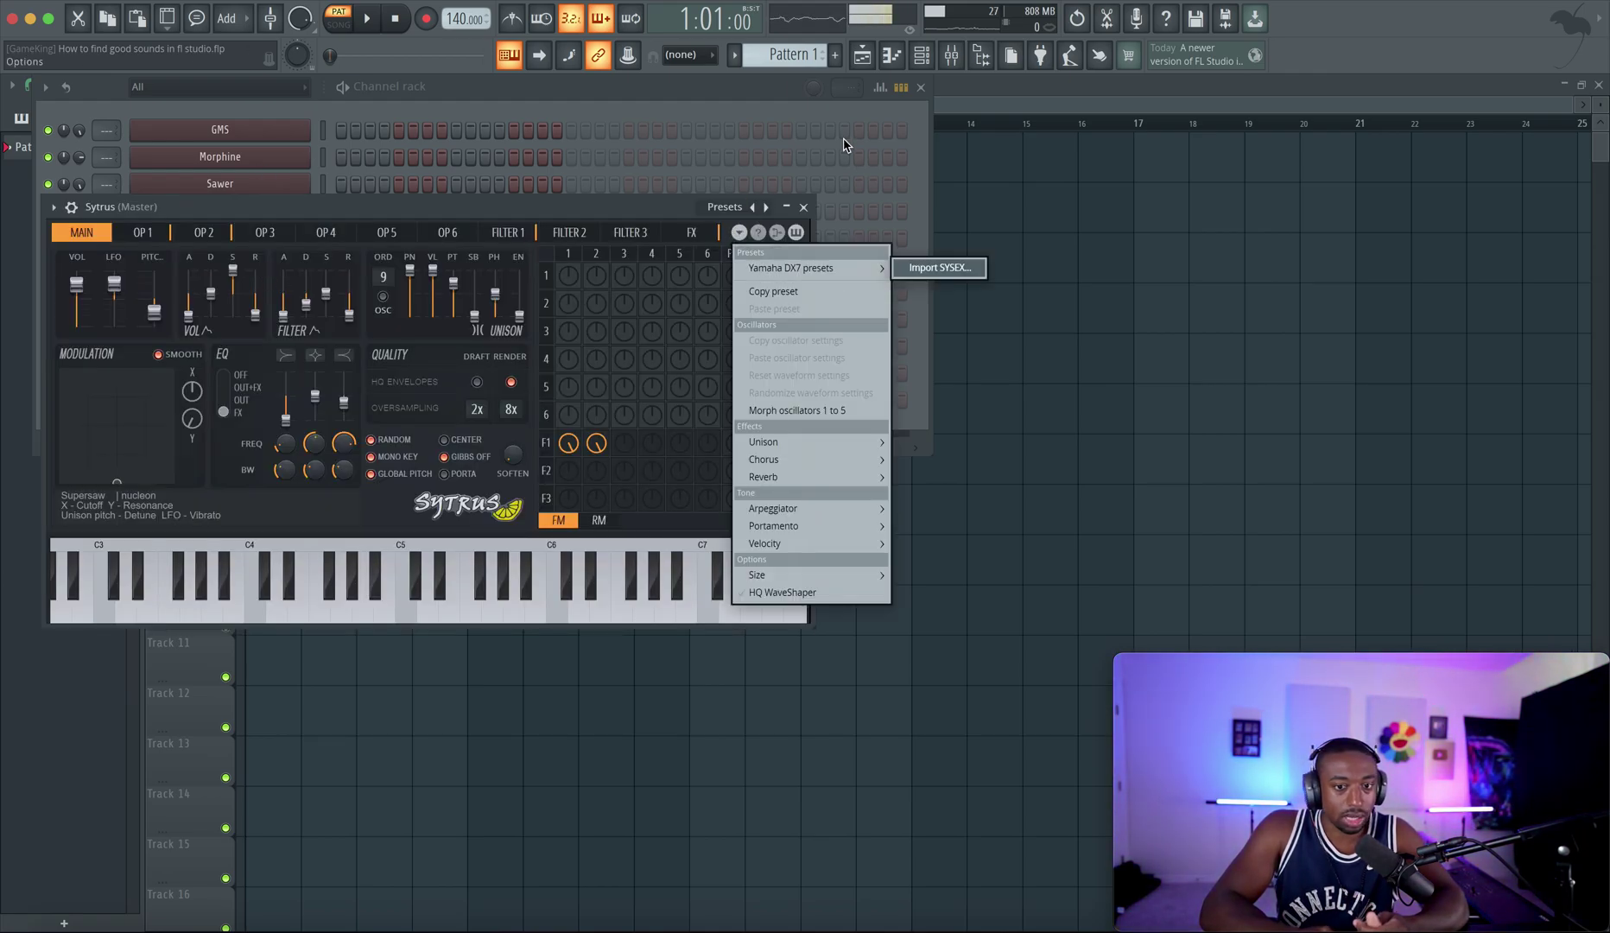
pyautogui.click(743, 95)
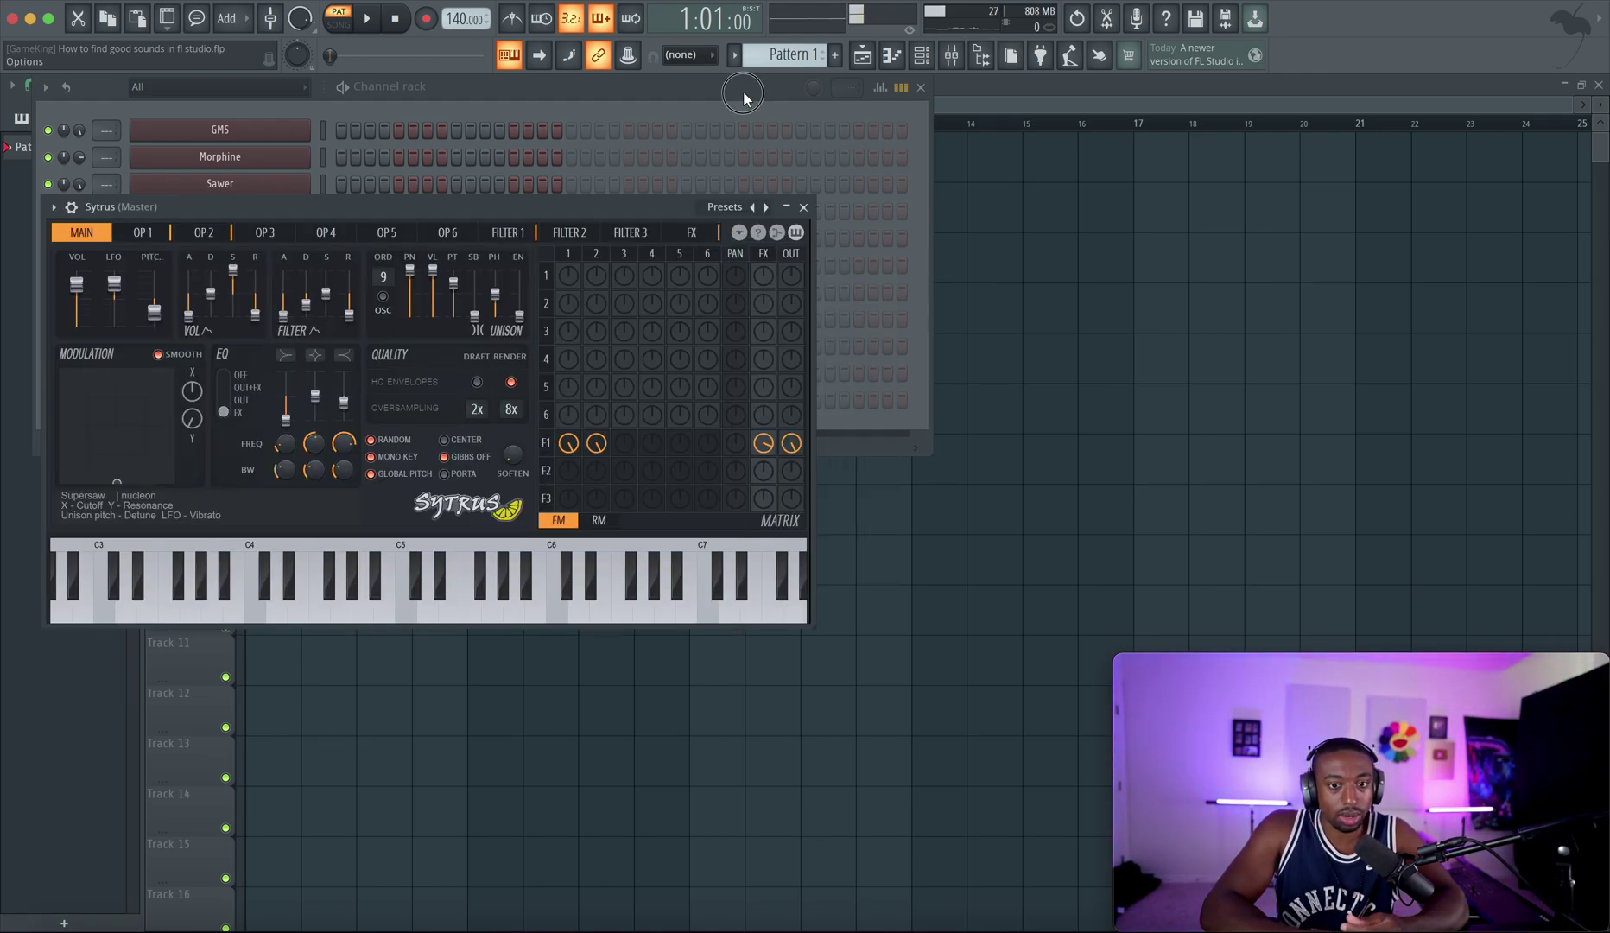
pyautogui.click(803, 206)
# Inspect GMS's first-oscillator waveform choices, keep Square, and close GMS.
pyautogui.click(263, 130)
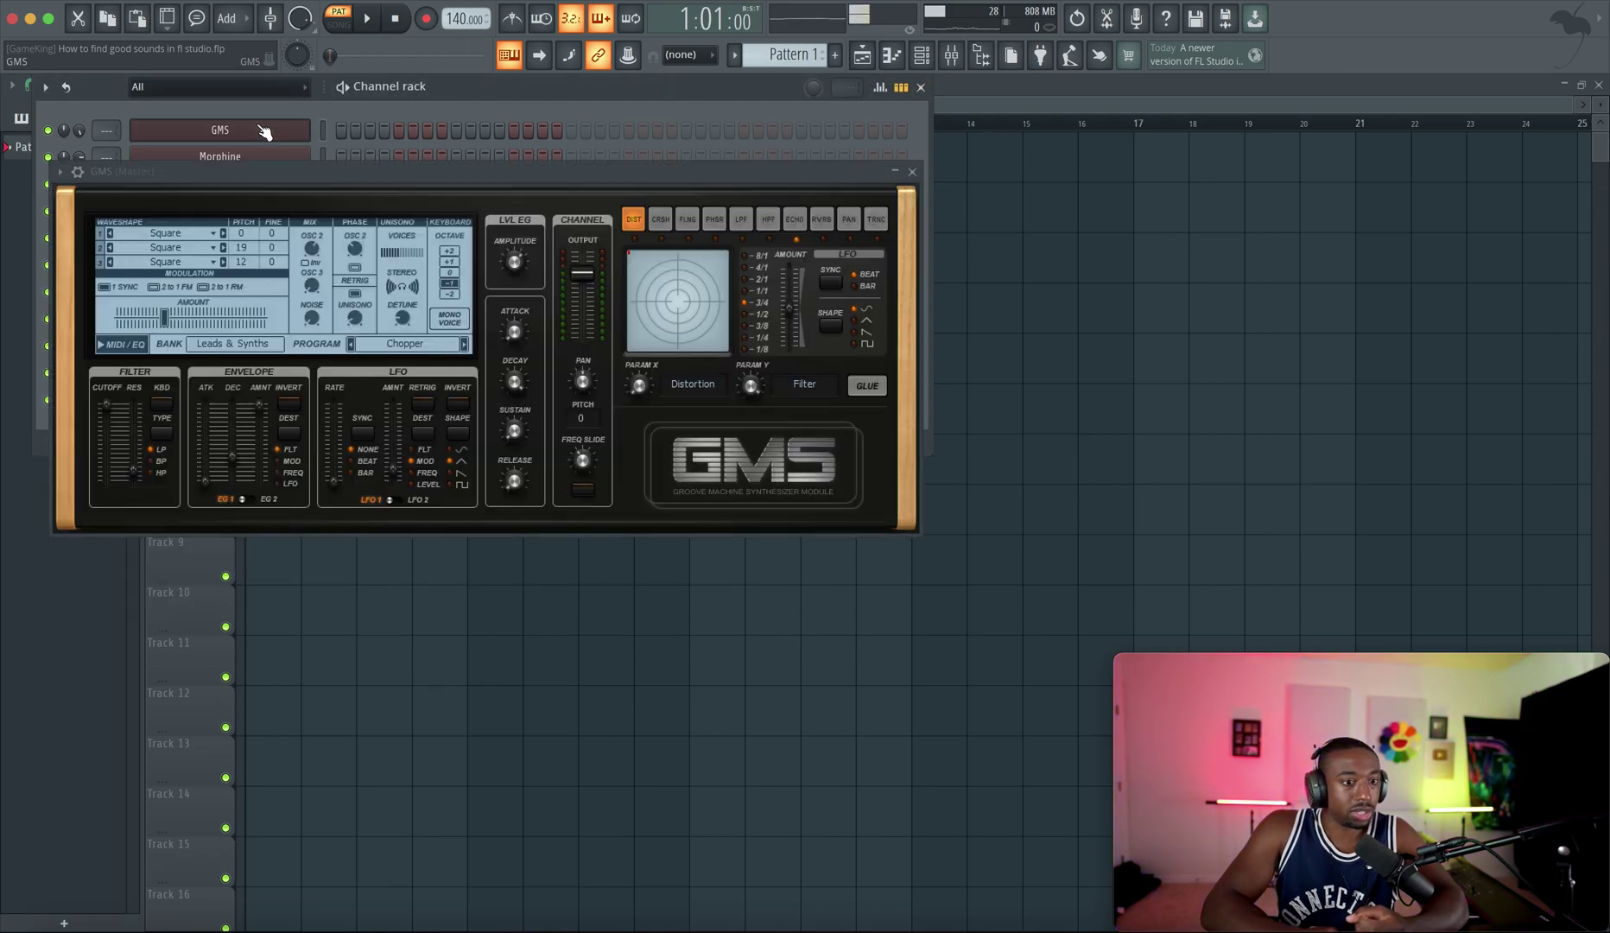
pyautogui.click(215, 231)
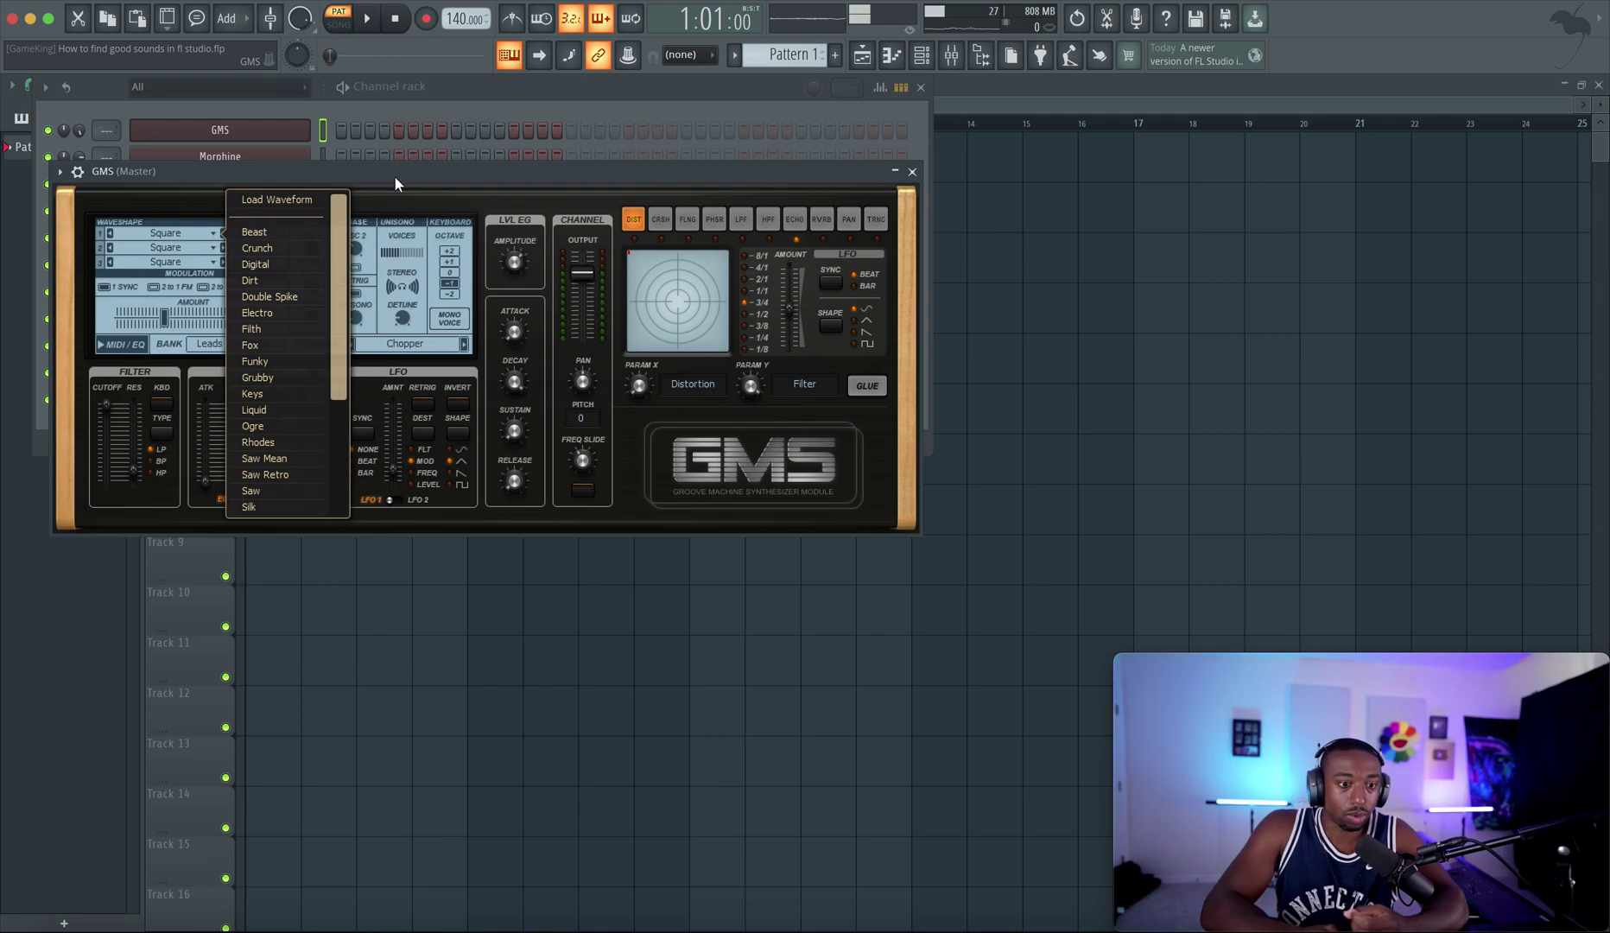
pyautogui.click(177, 215)
pyautogui.click(914, 170)
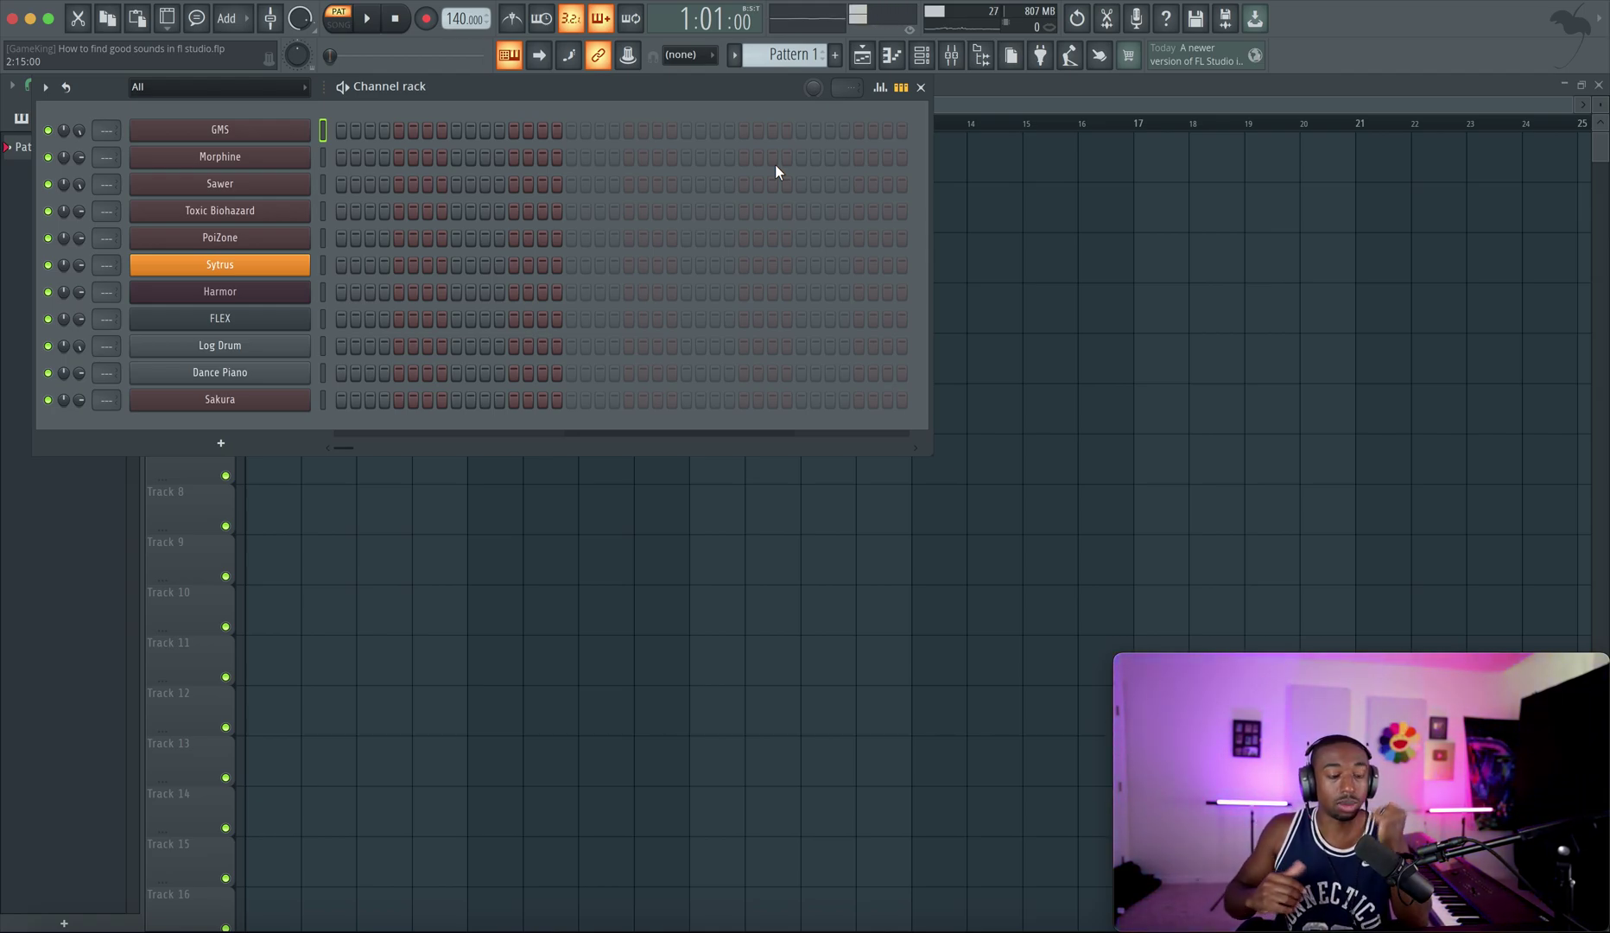
# Select the Morphine and Sytrus channels, then show the browser's FL Cloud page.
pyautogui.click(318, 167)
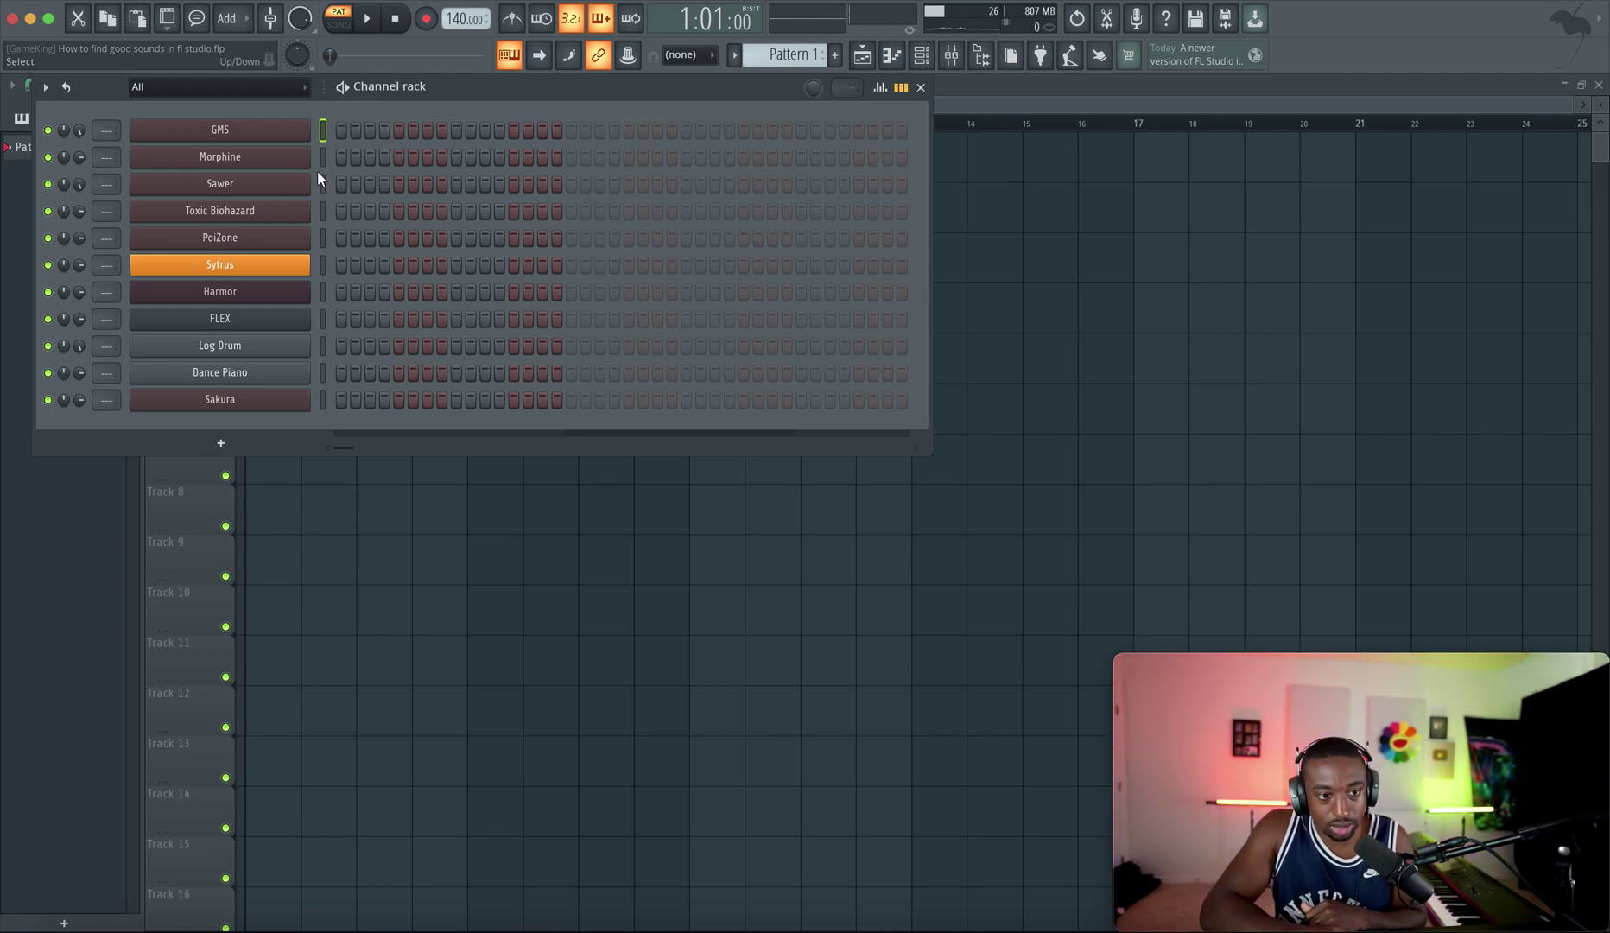
pyautogui.click(326, 268)
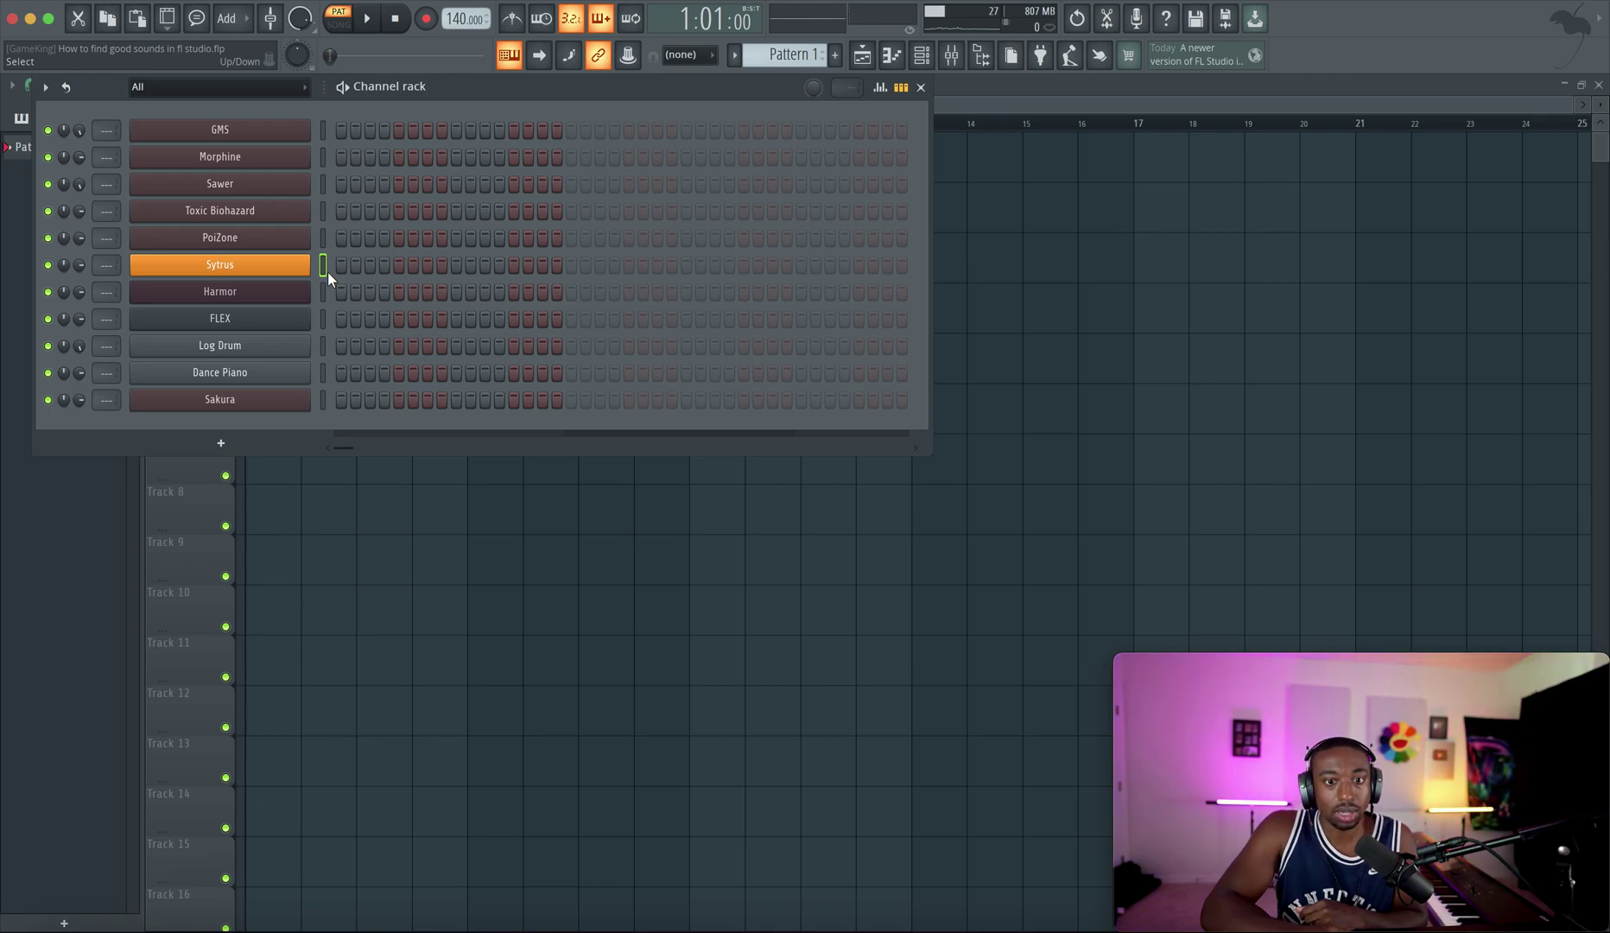
pyautogui.click(991, 61)
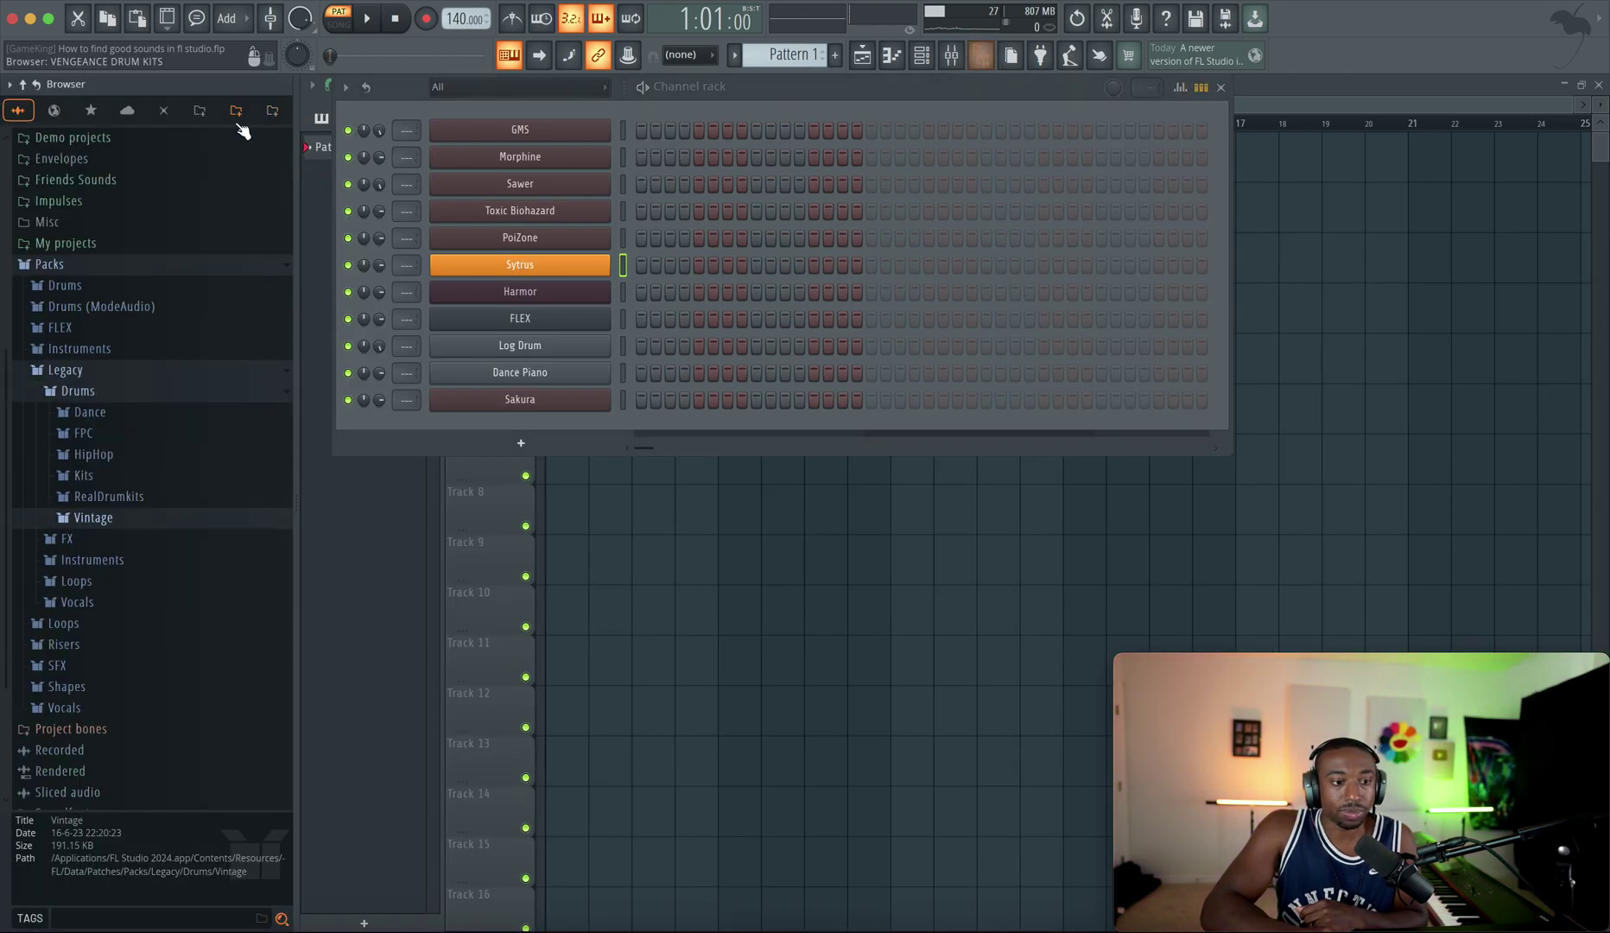
pyautogui.click(130, 114)
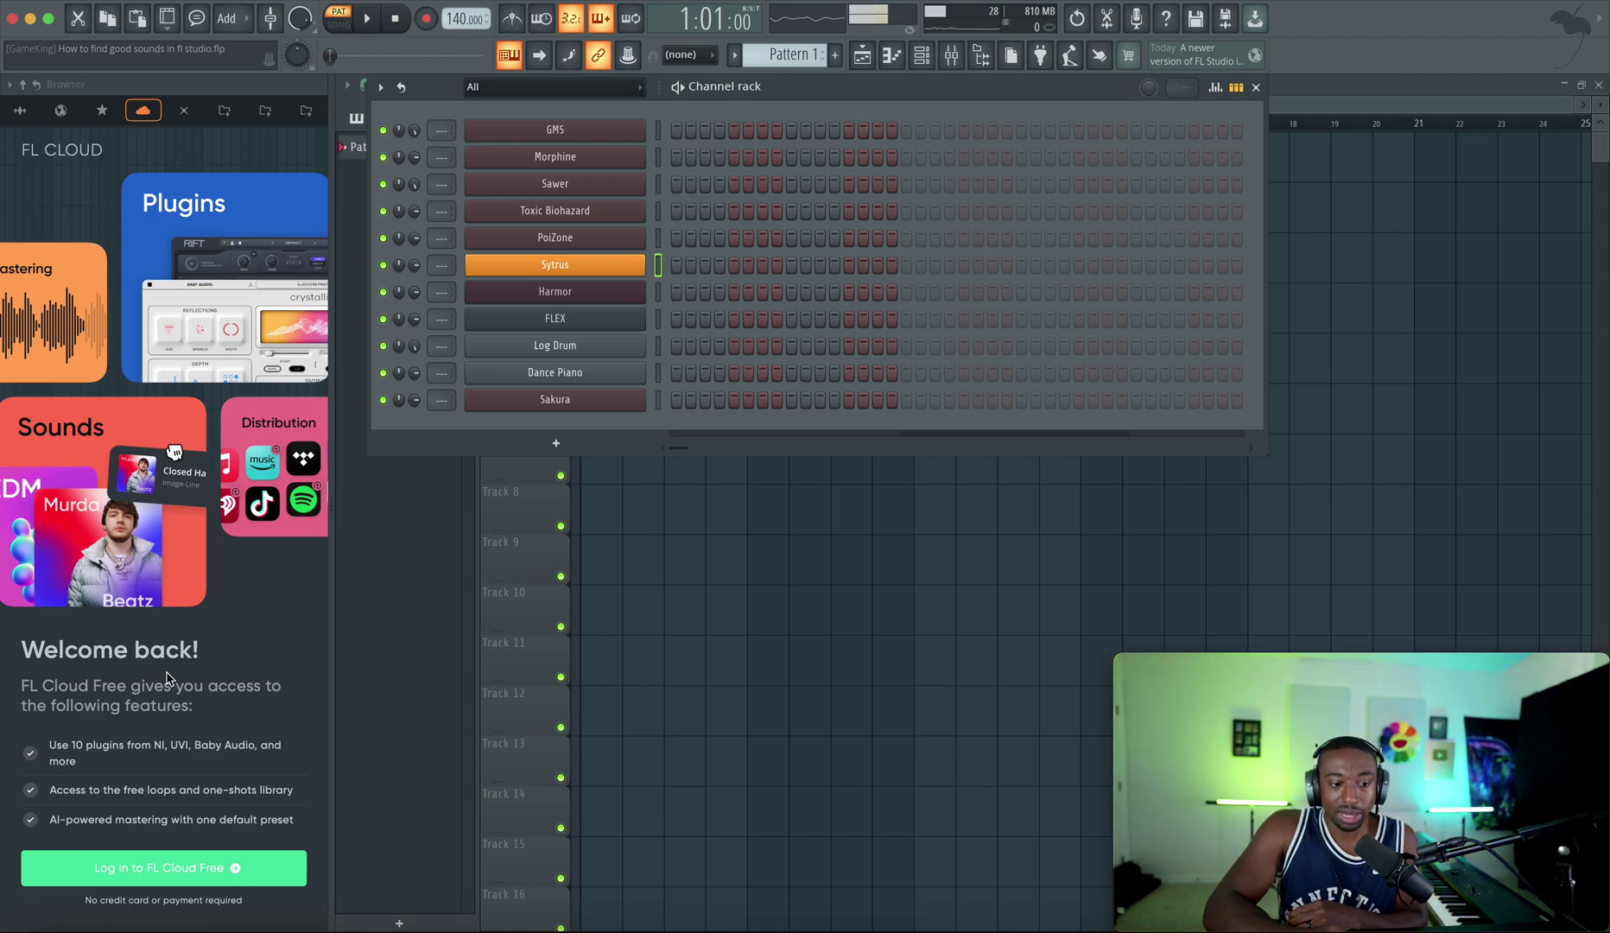
# Switch the browser from FL Cloud back to the All folder tree.
pyautogui.click(187, 744)
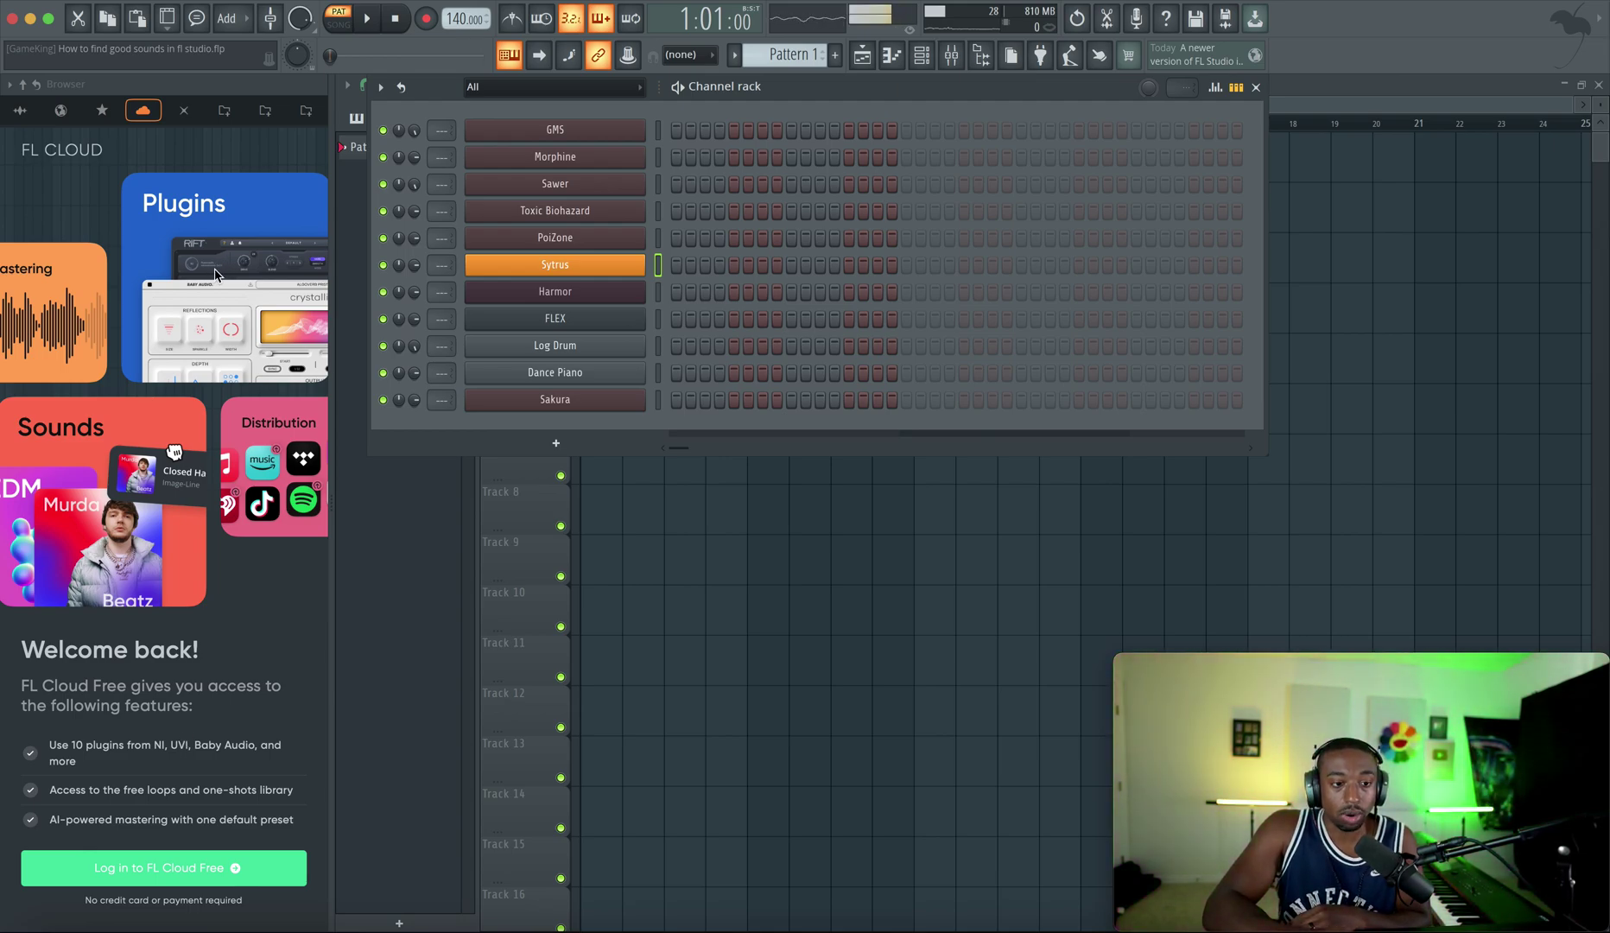
pyautogui.click(24, 111)
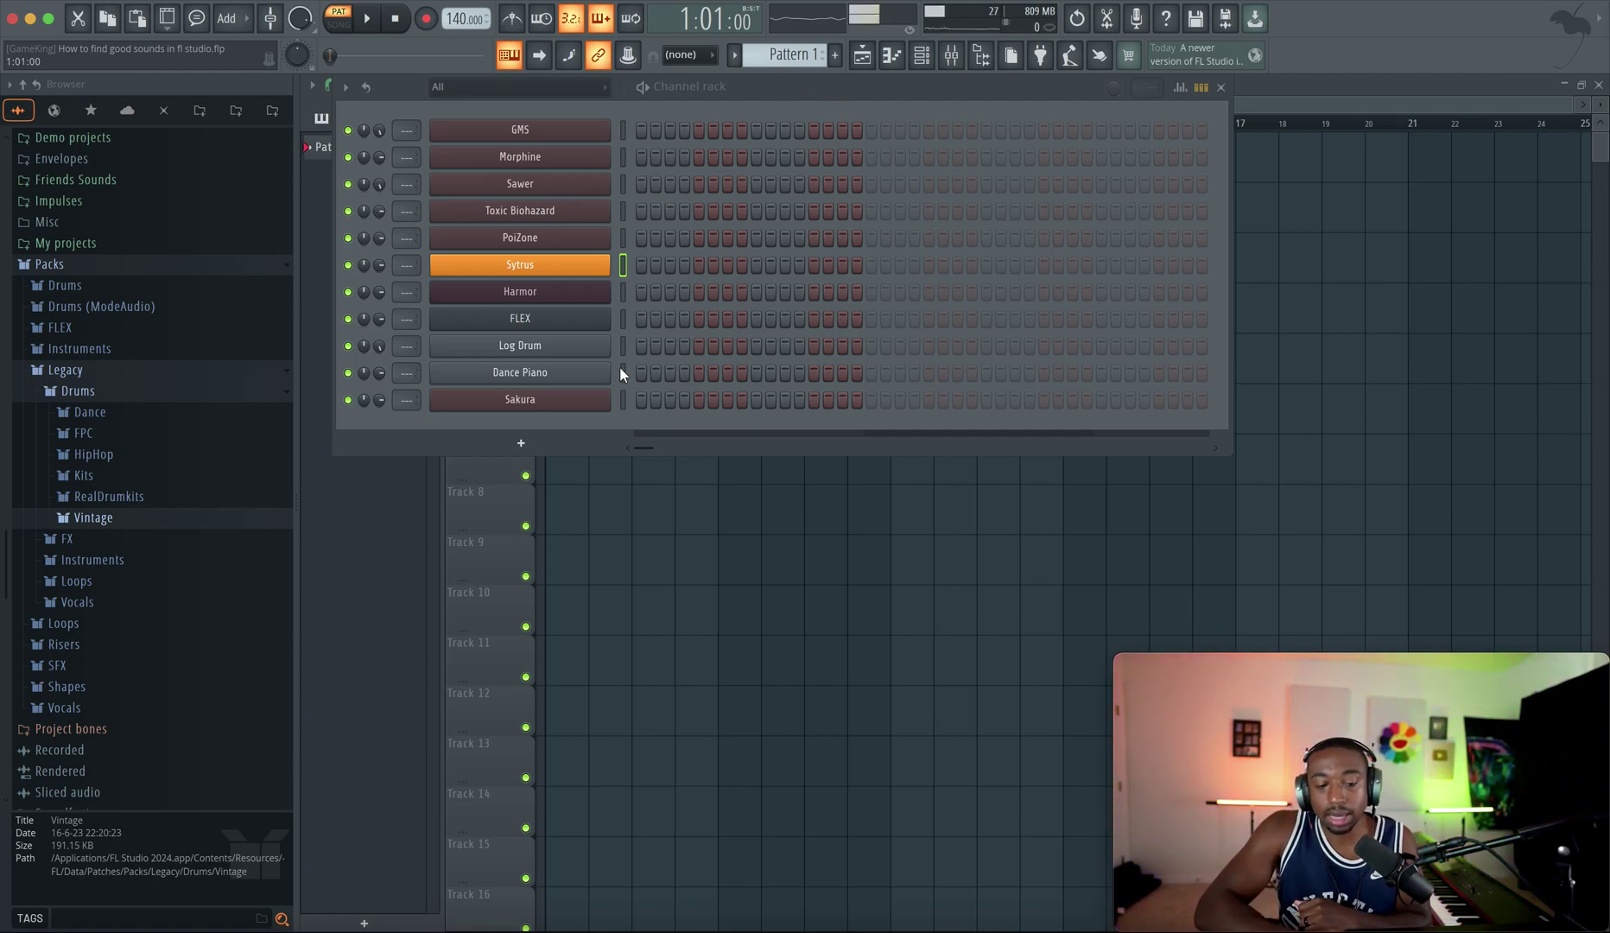
# Bring up FL Studio's full instrument plugin list from the + bar below the Channel rack.
pyautogui.click(544, 444)
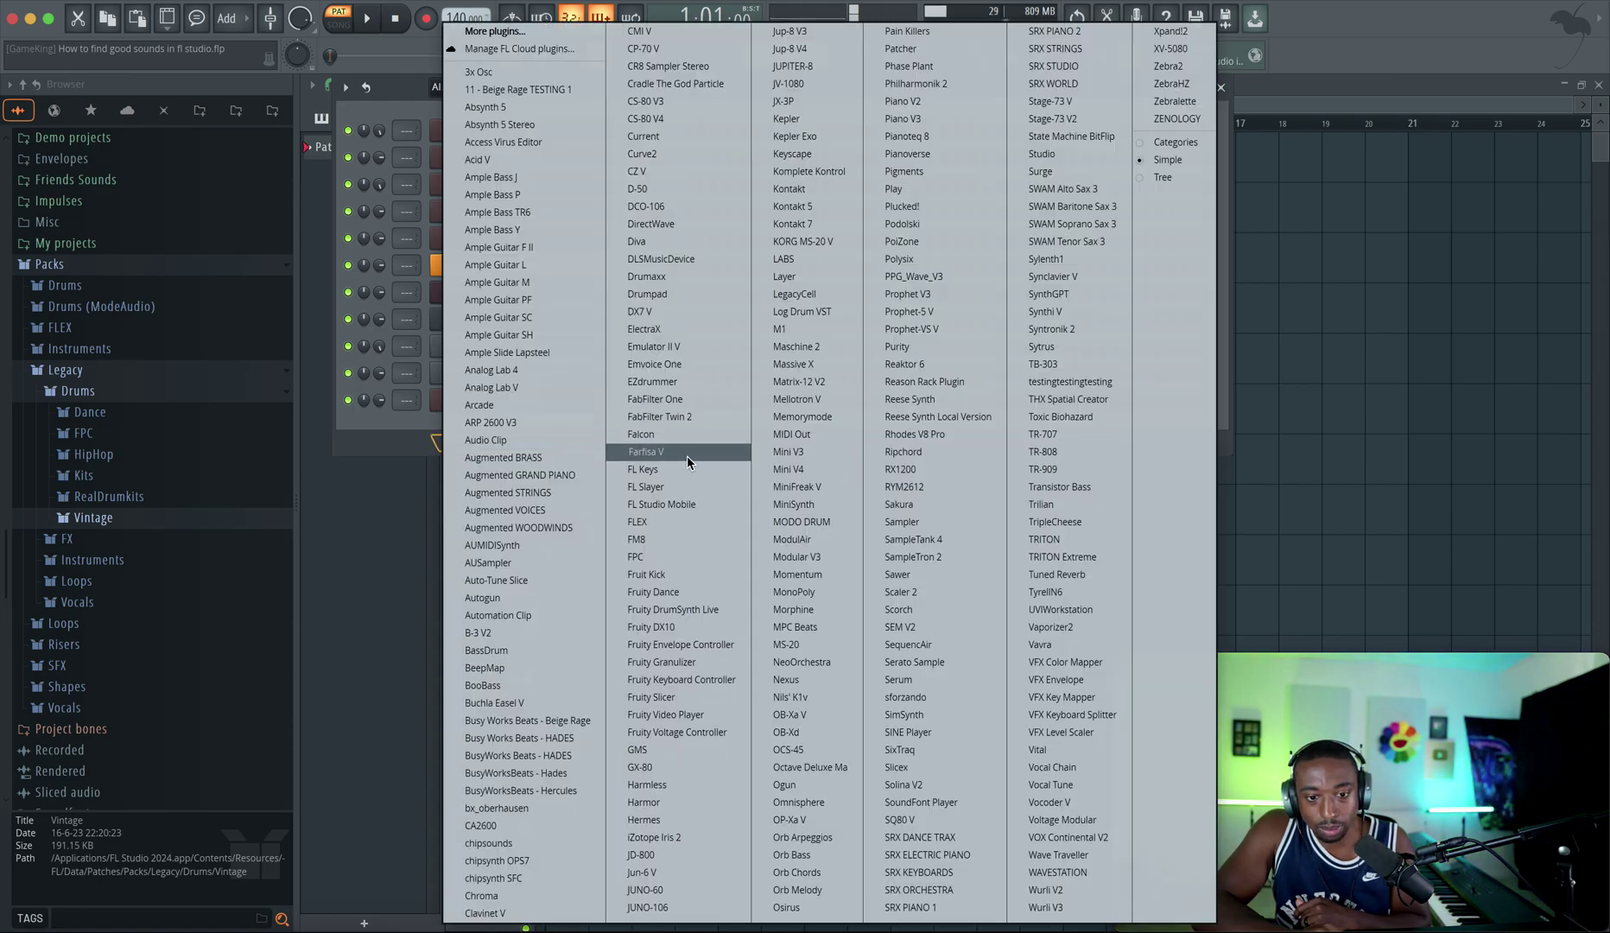